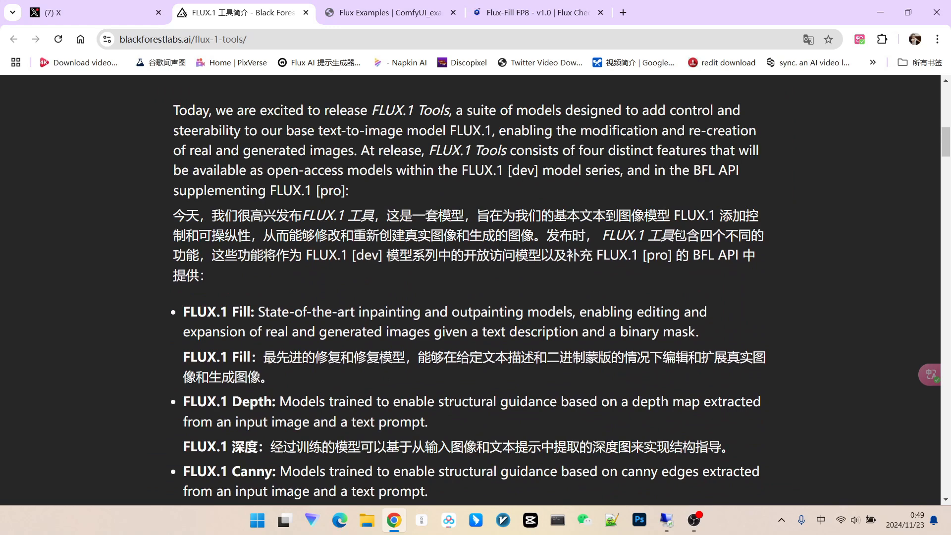
Step: Read the descriptions of the FLUX.1 Fill, Depth, Canny and Redux models in the FLUX.1 Tools announcement
scroll(702, 239, down, 2)
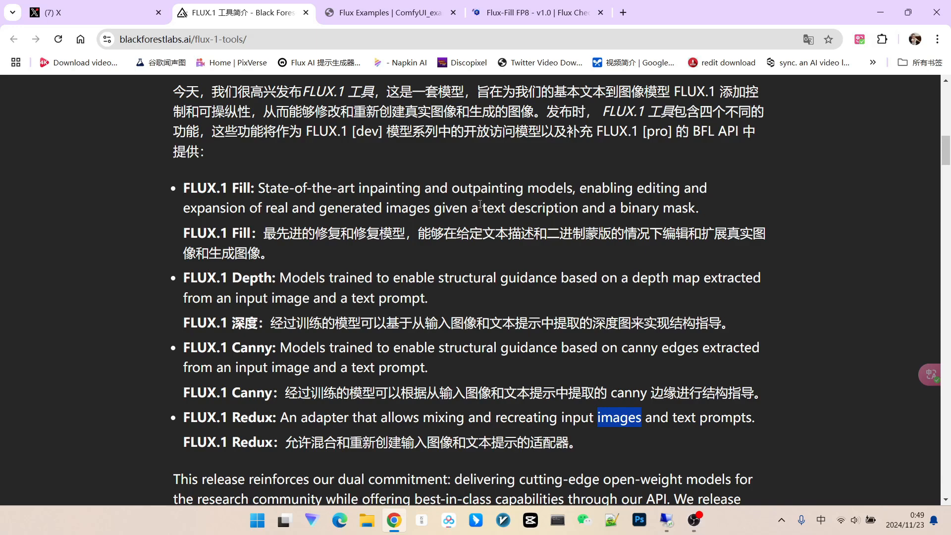
scroll(494, 208, down, 1)
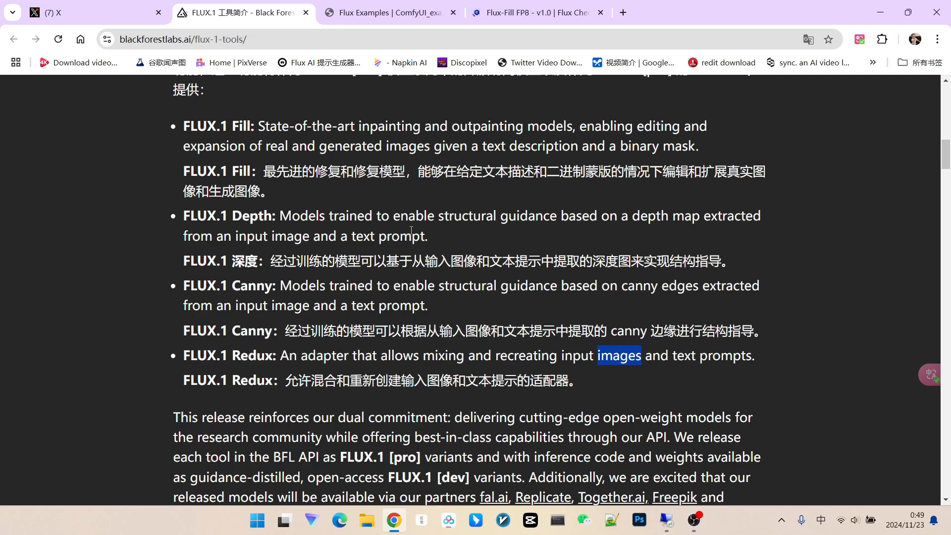
scroll(412, 210, down, 1)
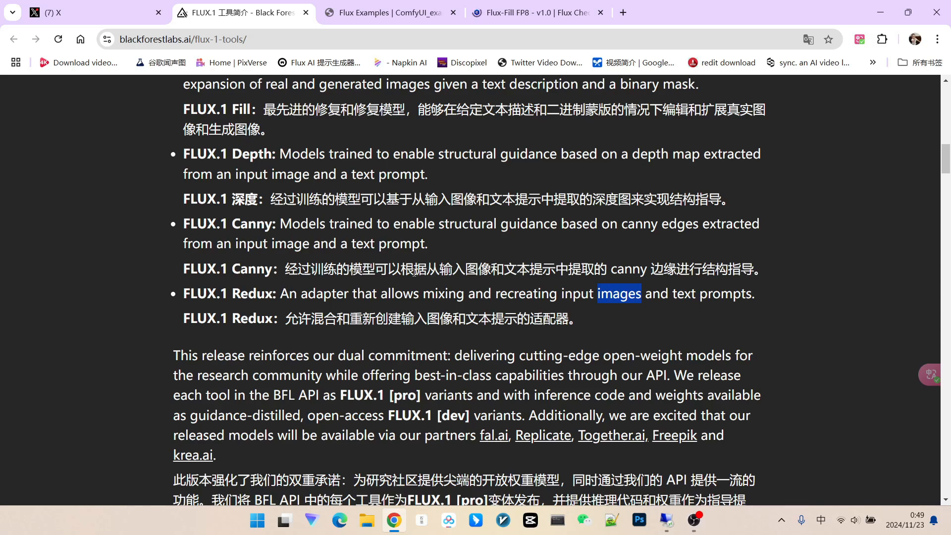
scroll(506, 245, up, 2)
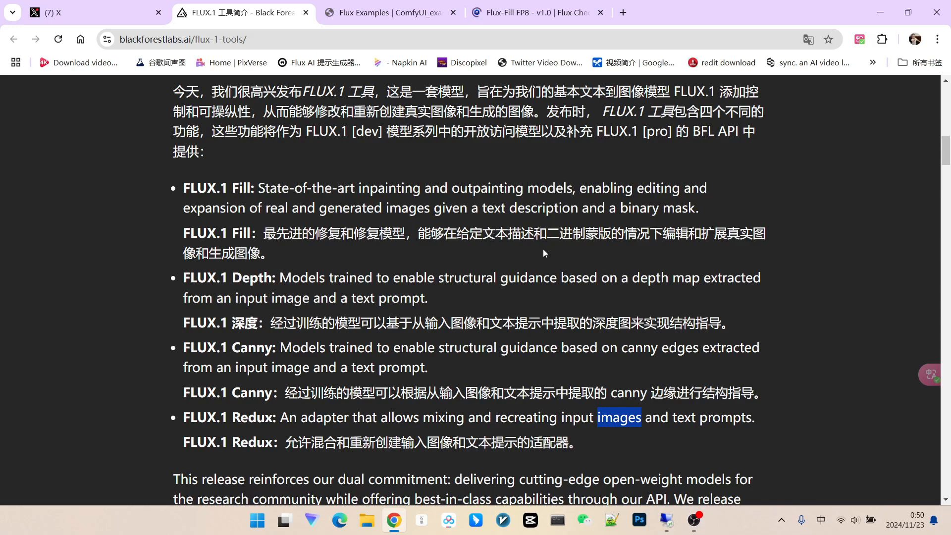
scroll(543, 248, down, 2)
scroll(545, 236, down, 1)
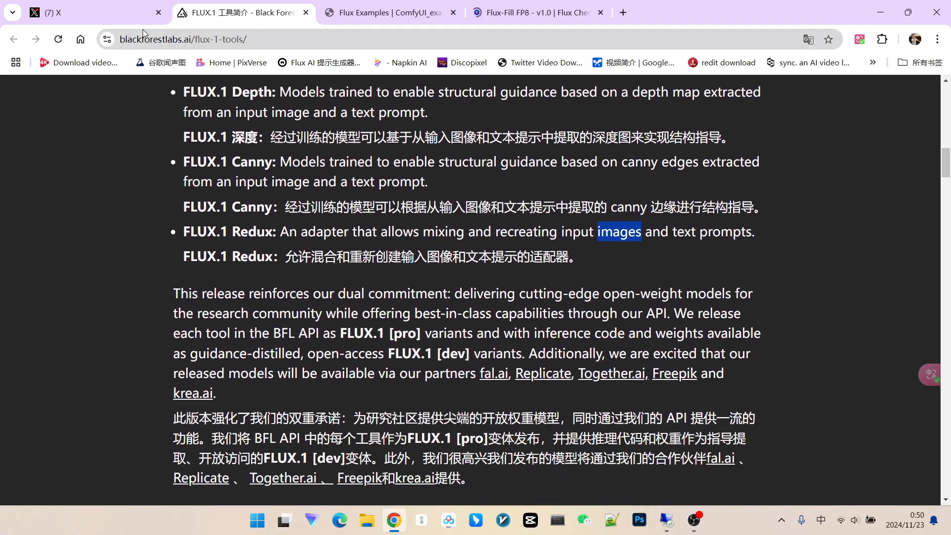
Step: Switch to the X bookmarks and view the ShakkerAI post about ComfyUI-IPAdapter-Flux
click(143, 14)
scroll(436, 248, up, 3)
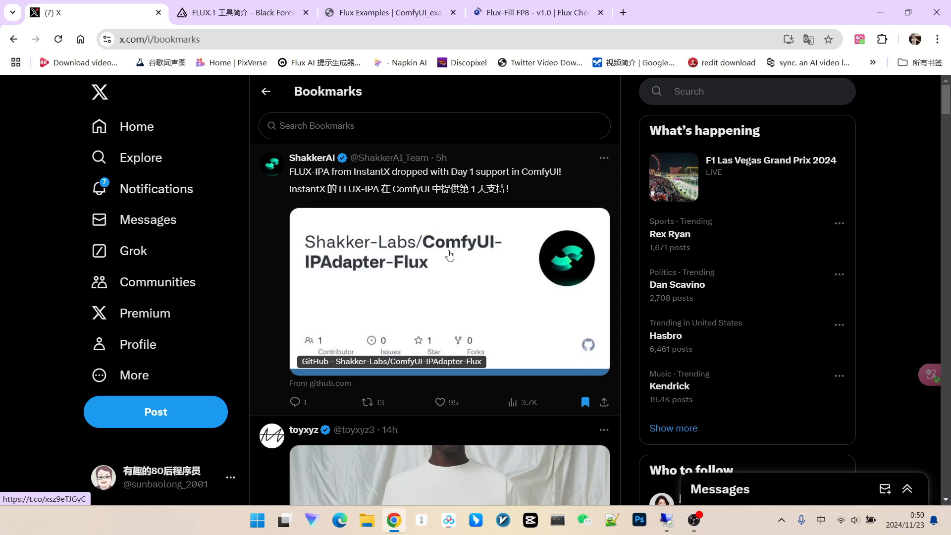
scroll(463, 275, down, 1)
scroll(491, 198, up, 1)
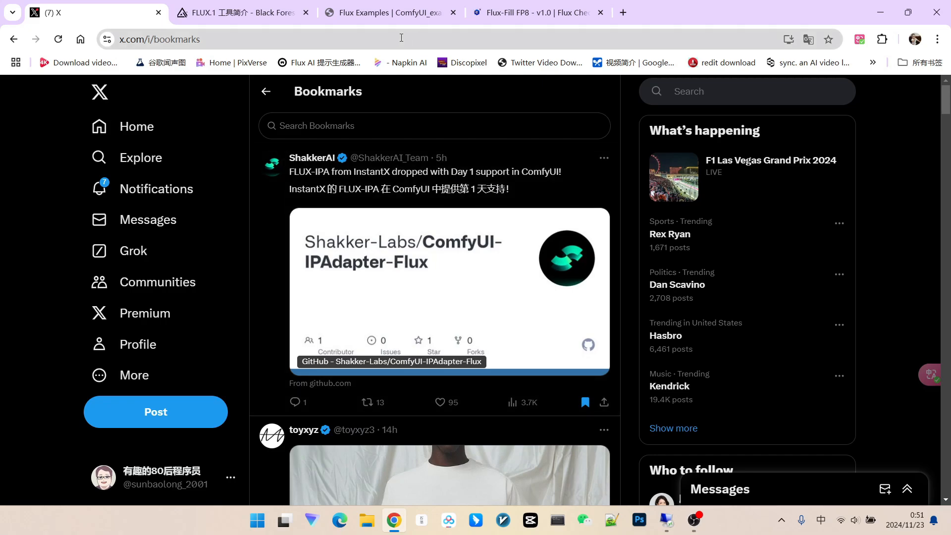
Step: Return to the FLUX.1 Tools announcement and examine the outpainting, Depth/Canny and Redux example images
key(ctrl+Tab)
scroll(577, 182, down, 15)
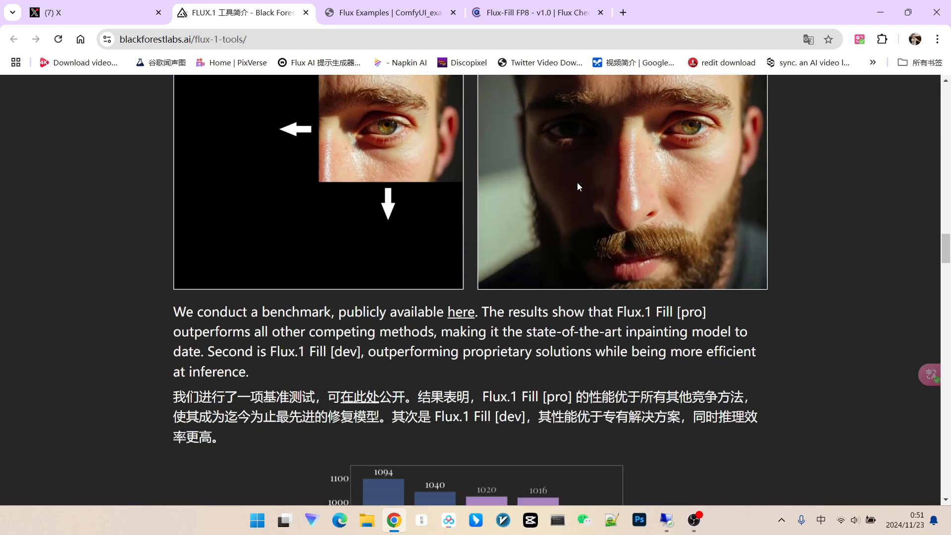
scroll(578, 182, down, 20)
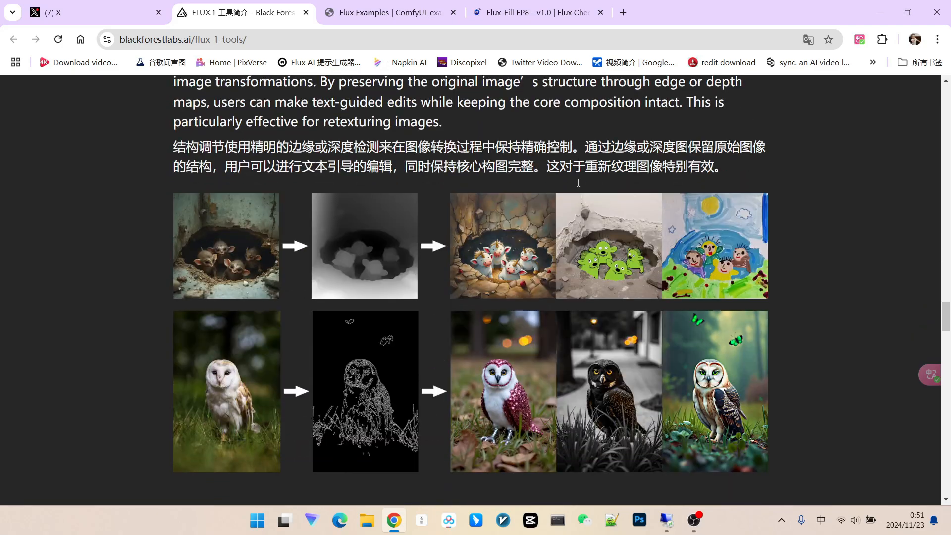
scroll(578, 182, down, 15)
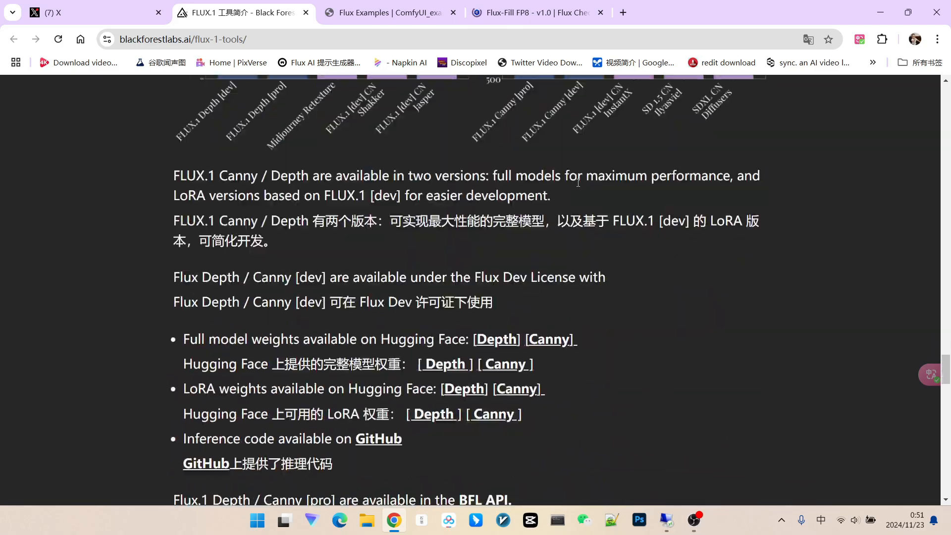
scroll(578, 183, down, 13)
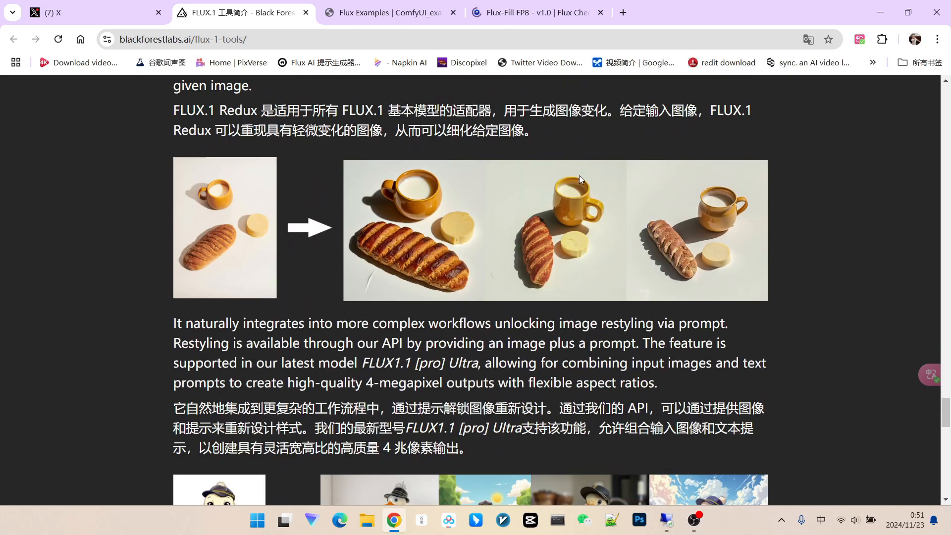
scroll(578, 176, down, 5)
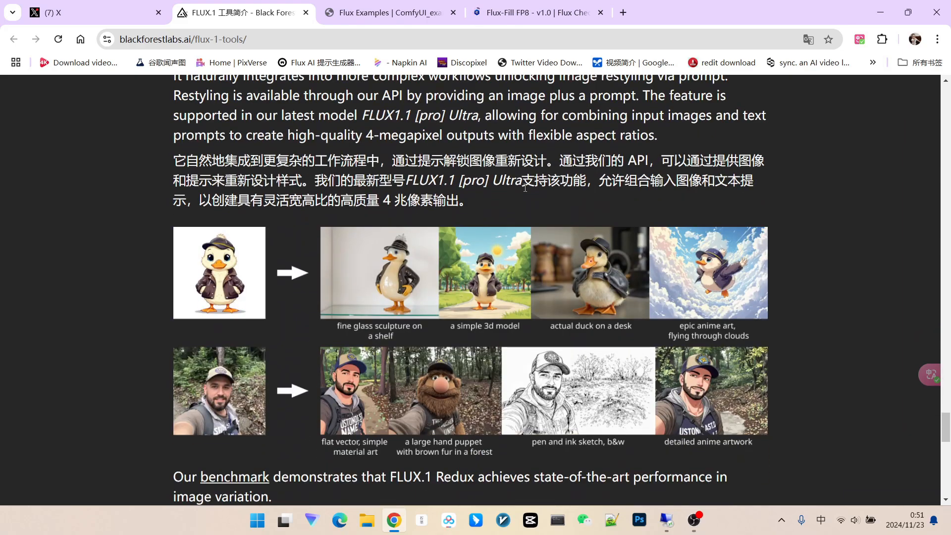
scroll(536, 179, up, 5)
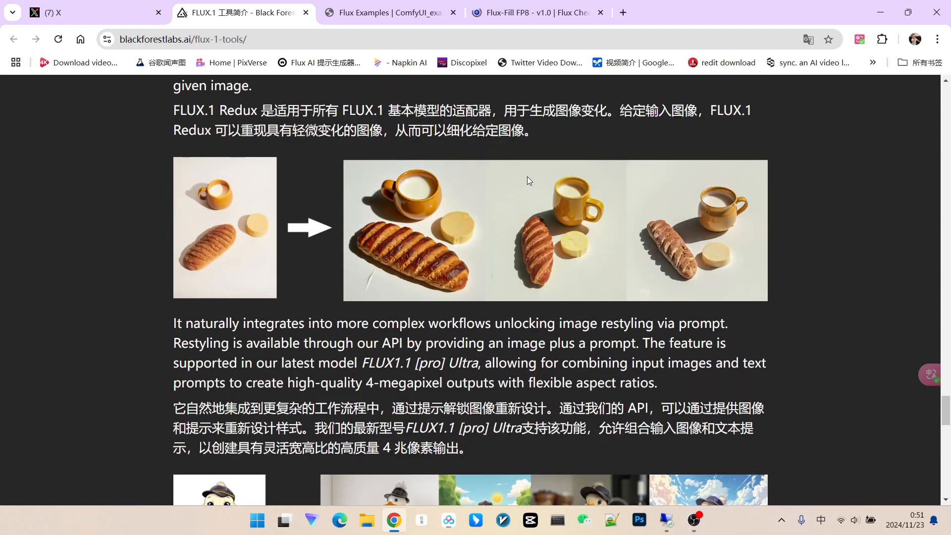
Step: Switch to the ComfyUI Flux Examples page and look through its Fill inpainting, outpainting and Redux sections
click(375, 18)
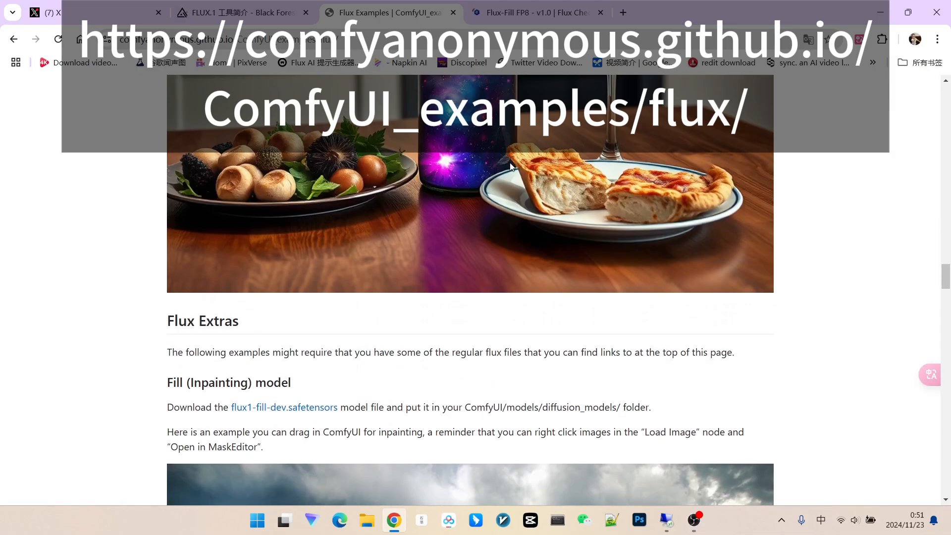
scroll(512, 165, down, 5)
scroll(511, 165, up, 1)
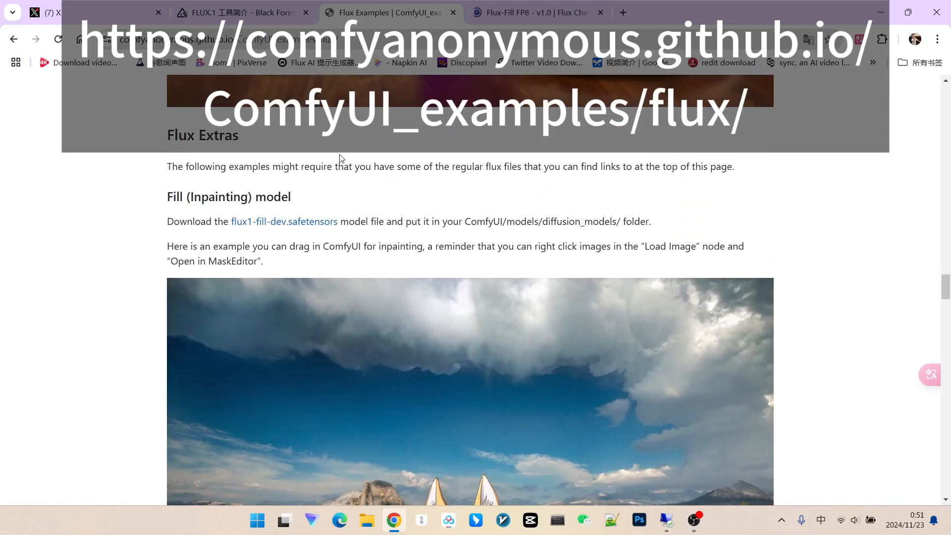
scroll(419, 156, down, 1)
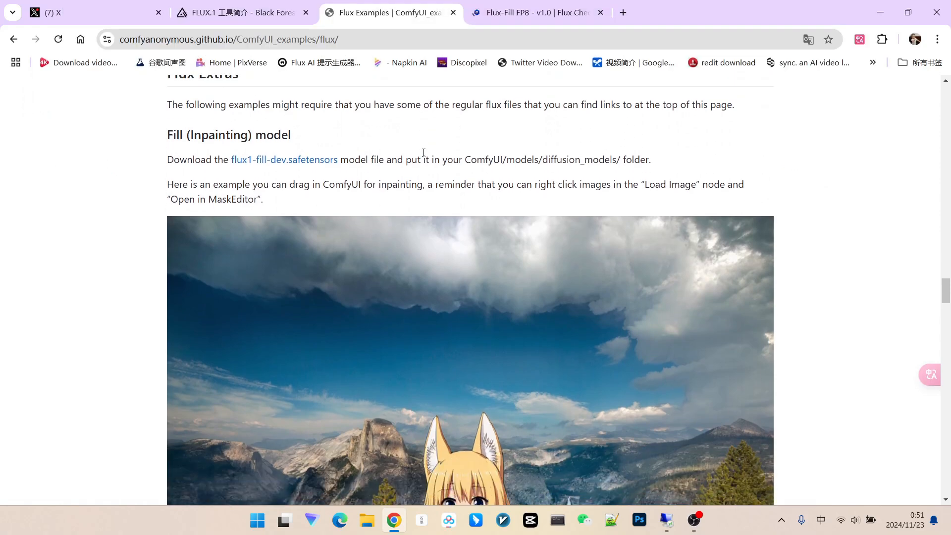
scroll(501, 216, down, 9)
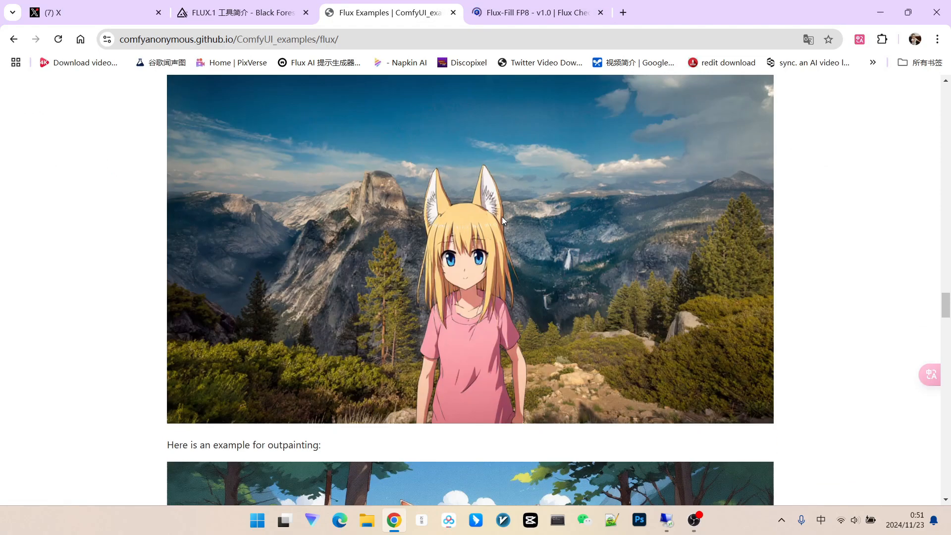
scroll(493, 257, down, 9)
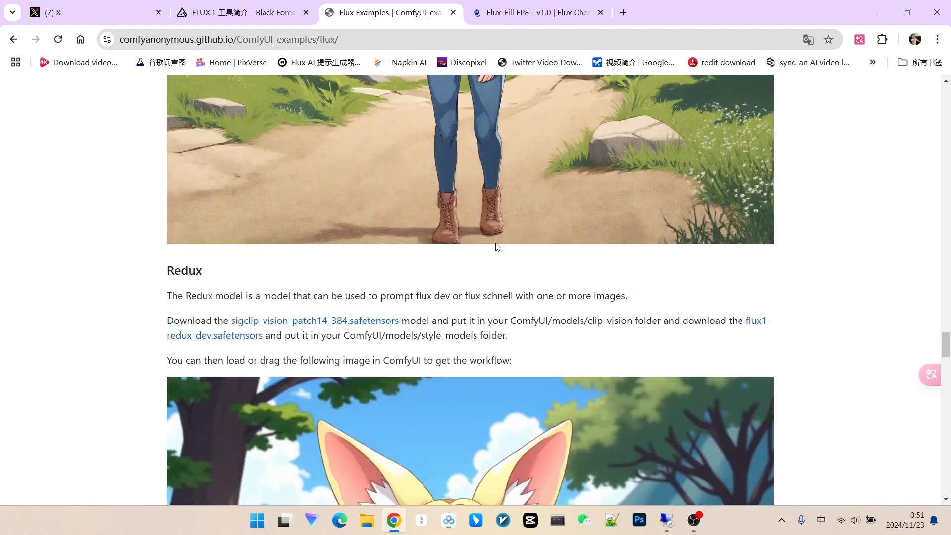
scroll(492, 263, up, 2)
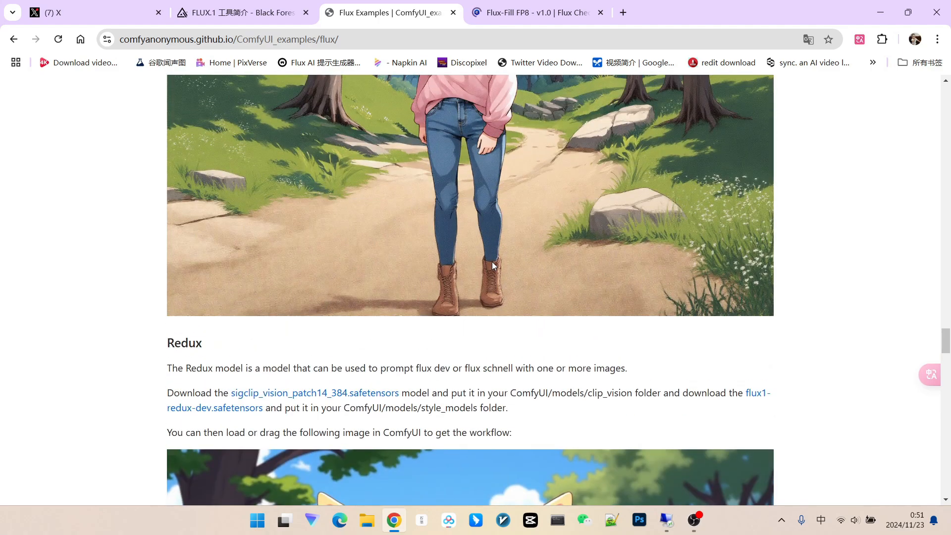
Step: Go back to the Fill (Inpainting) model section and read its model download and folder instructions
scroll(493, 255, up, 4)
scroll(493, 254, up, 8)
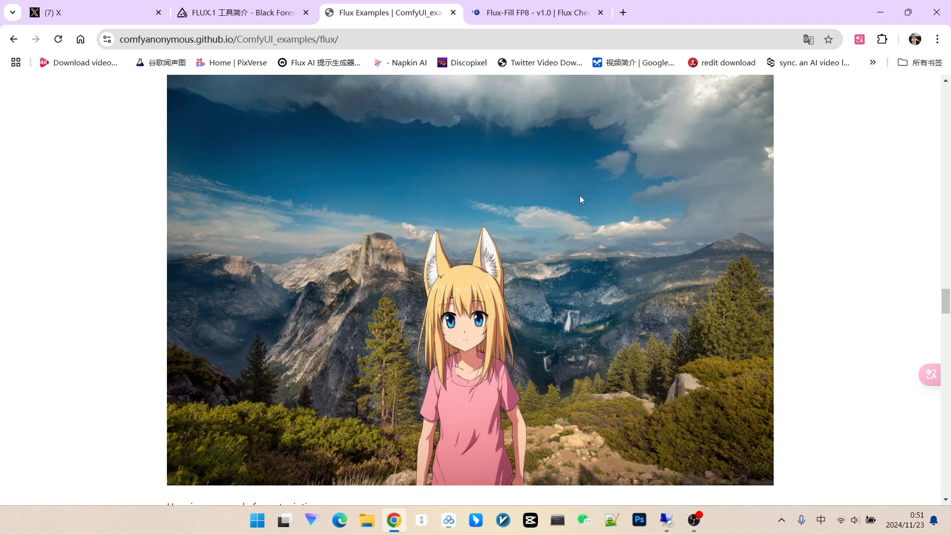
scroll(581, 198, up, 4)
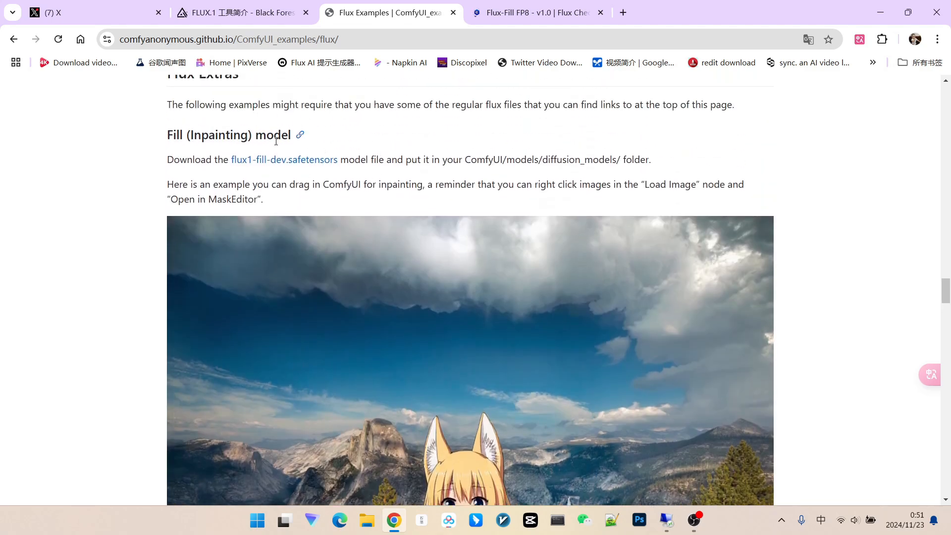
scroll(328, 166, up, 3)
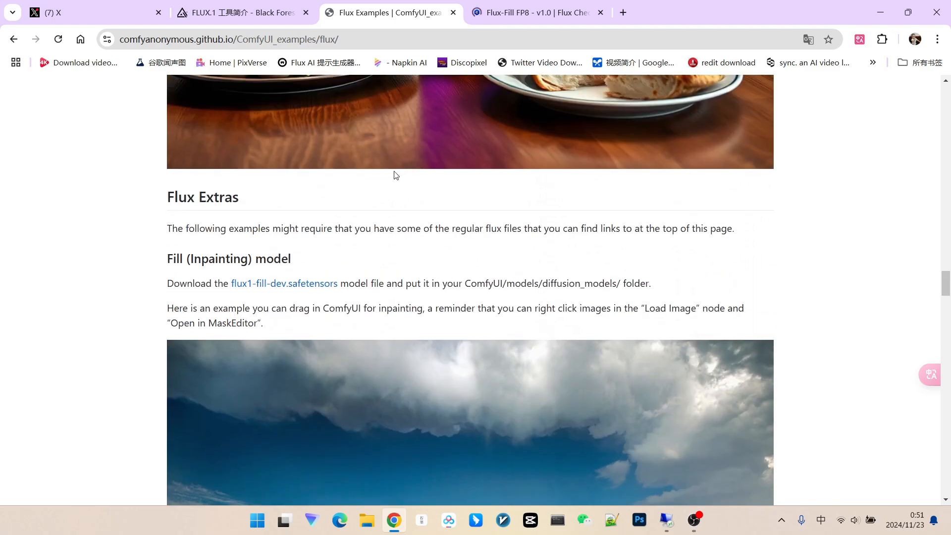
scroll(393, 174, down, 4)
scroll(381, 201, up, 1)
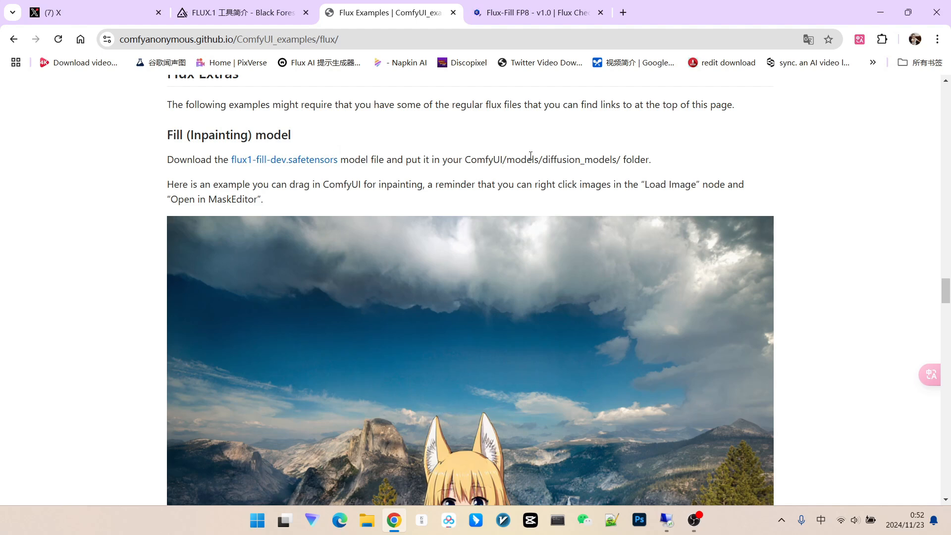
Step: Check the Fill model's target folder path and open the flux1-fill-dev.safetensors download link in a new tab
drag(553, 163, 580, 161)
click(603, 161)
right_click(289, 165)
click(330, 176)
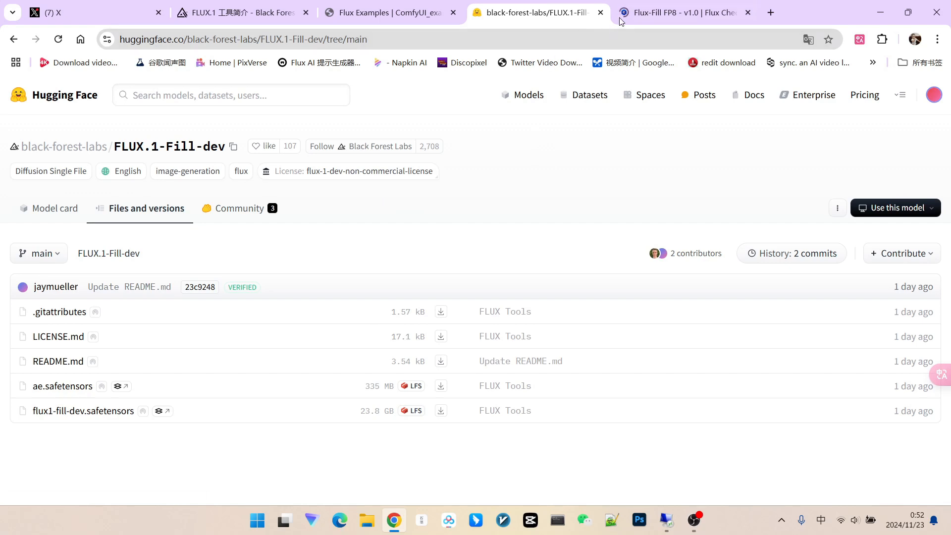
Step: Switch to the Civitai Flux-Fill FP8 page and review the model's details and description
click(647, 14)
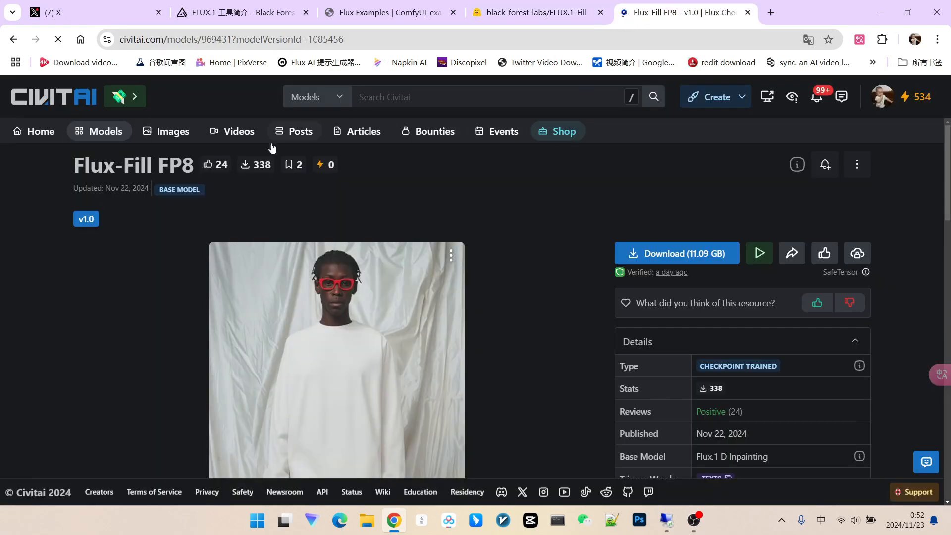
scroll(230, 178, down, 1)
scroll(230, 177, up, 1)
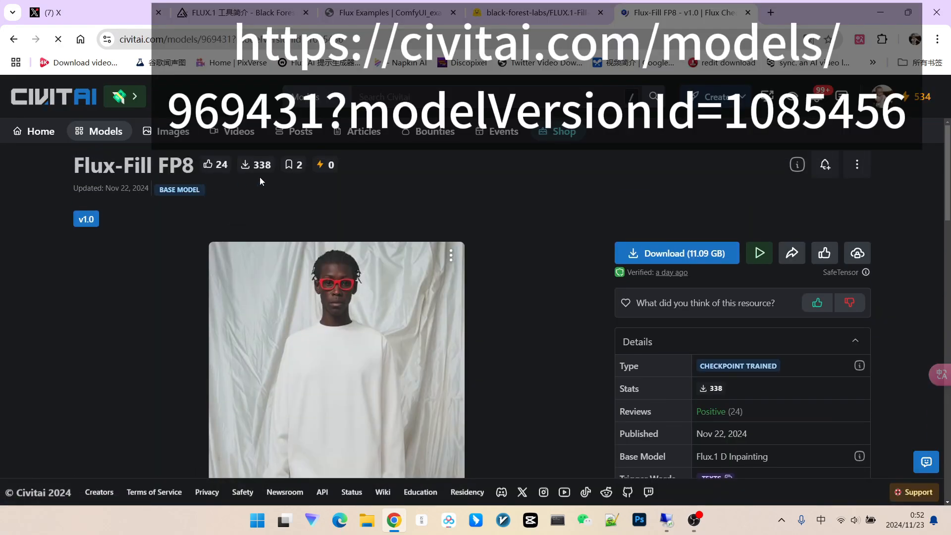
scroll(260, 177, down, 5)
scroll(411, 229, up, 1)
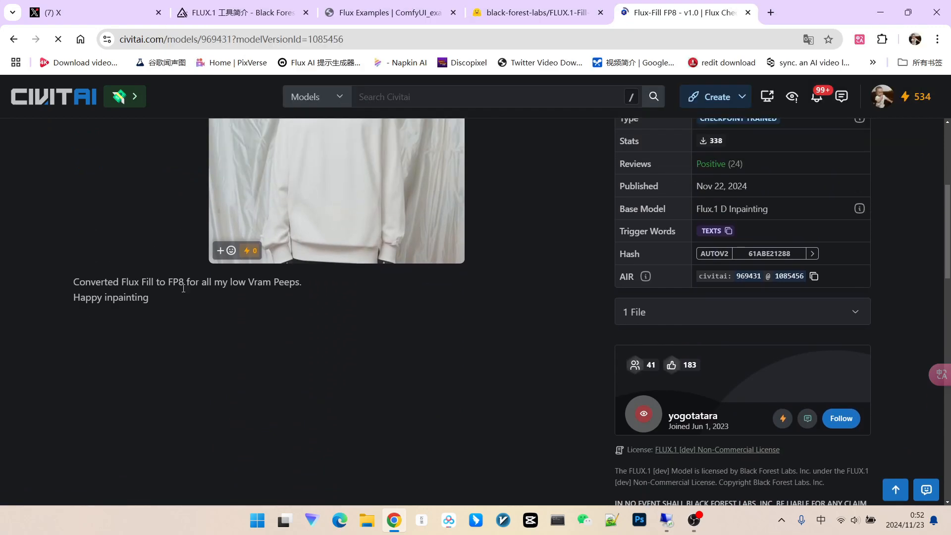
scroll(183, 288, up, 1)
scroll(335, 295, up, 2)
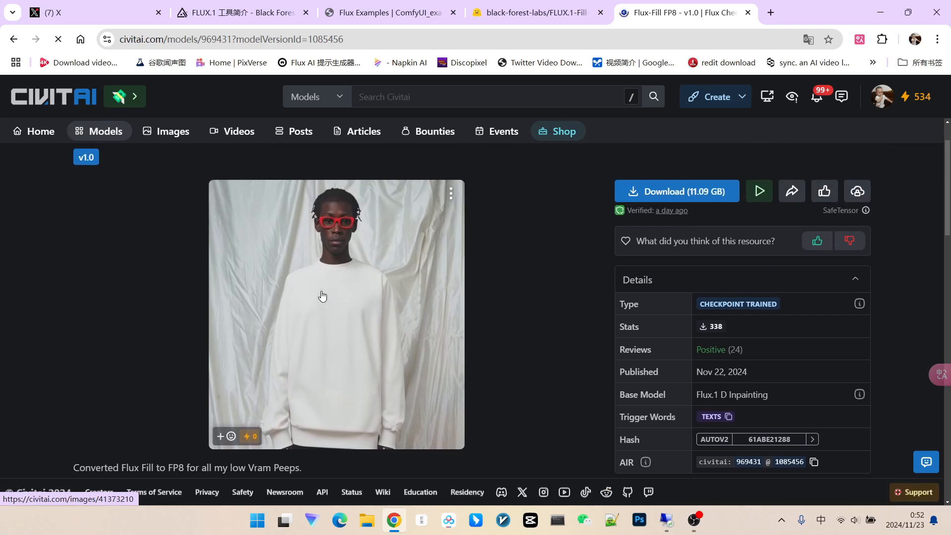
scroll(330, 283, down, 1)
Step: Return to the ComfyUI Flux Examples page and view the Fill inpainting example image
click(386, 13)
scroll(433, 141, down, 1)
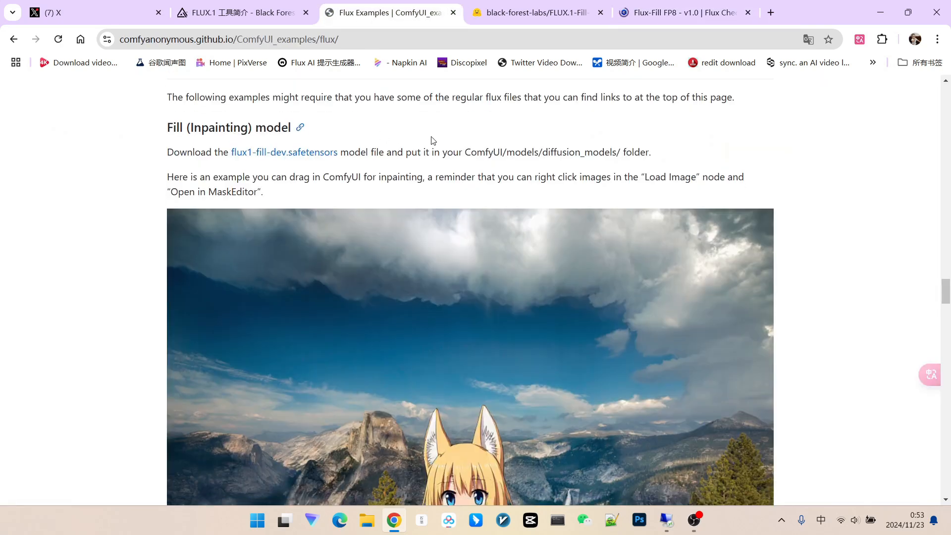
scroll(431, 140, down, 5)
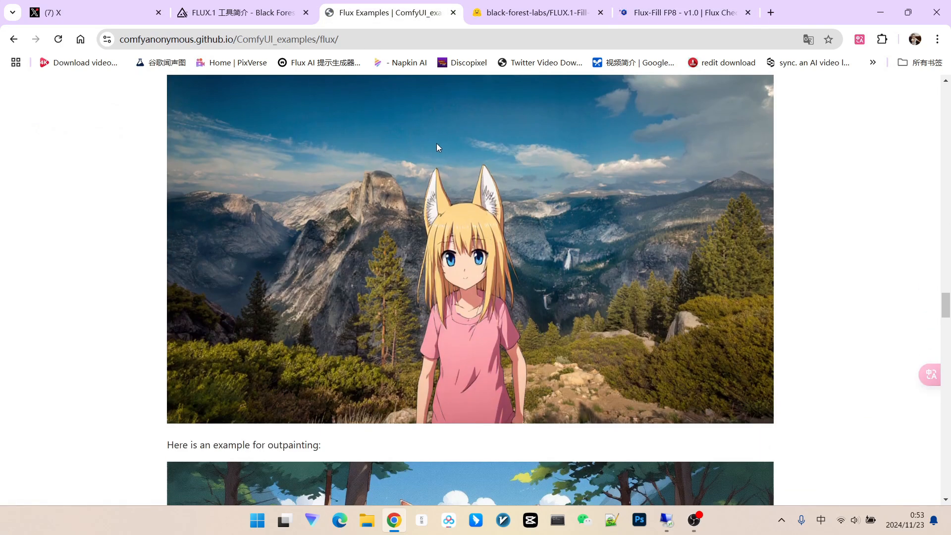
scroll(448, 144, up, 3)
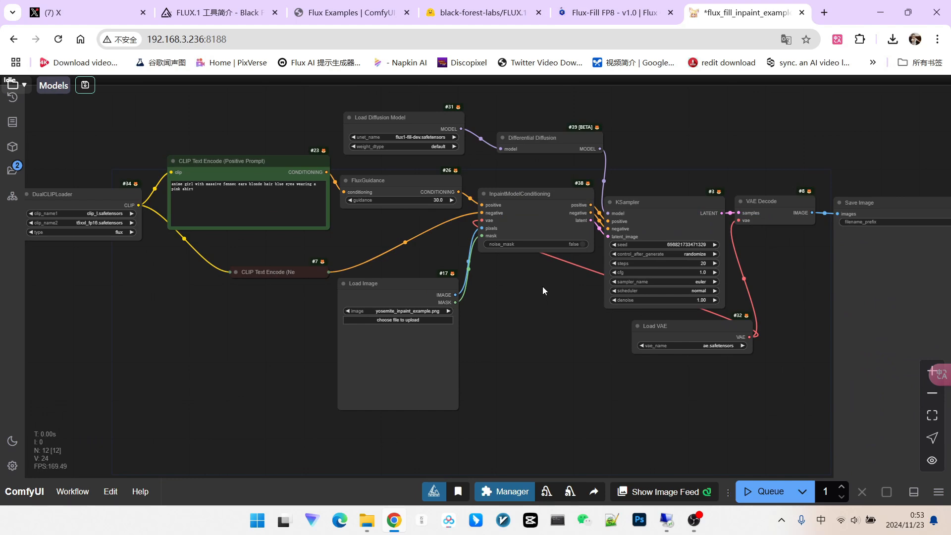
Step: In the ComfyUI inpainting workflow, set the DualCLIPLoader's clip_name2 to t5xxl_fp8_e4m3fn.safetensors
drag(526, 309, 590, 313)
drag(488, 278, 532, 285)
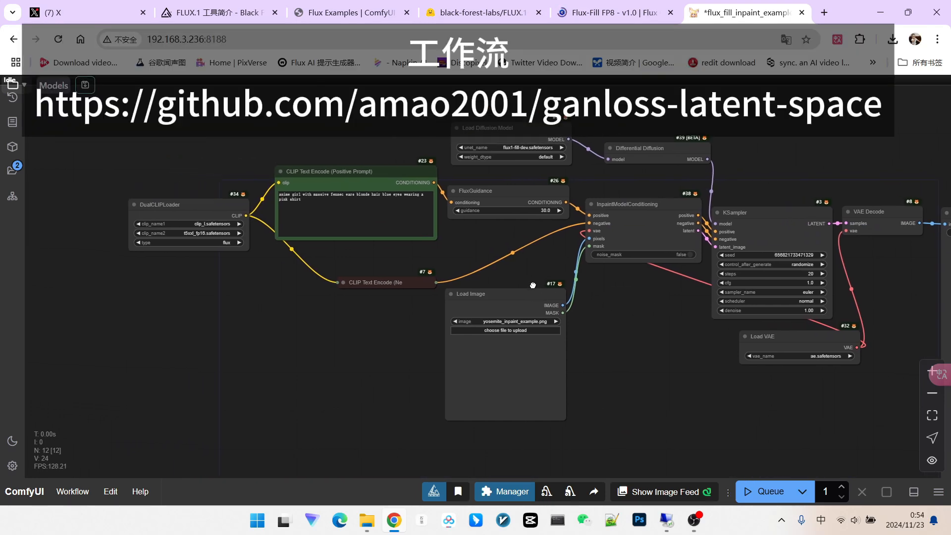
scroll(171, 211, up, 9)
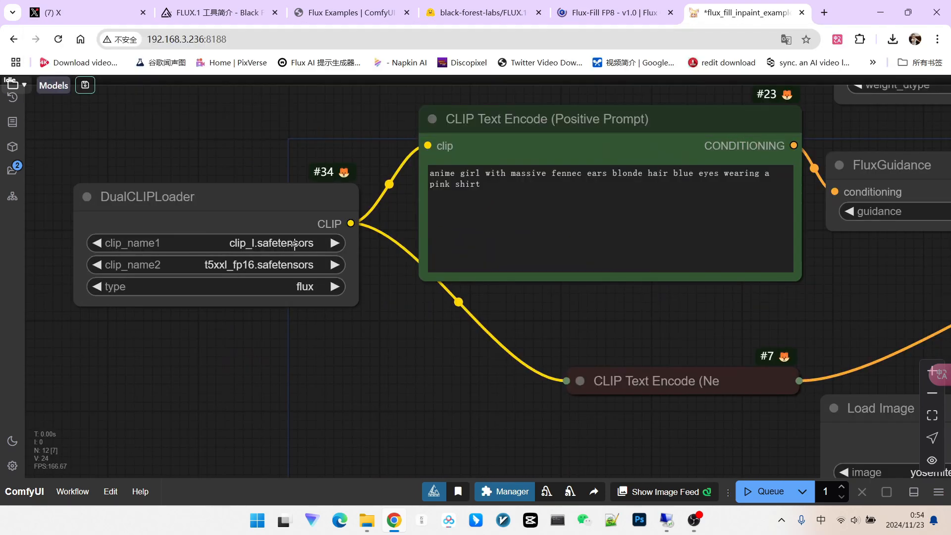
scroll(277, 270, up, 1)
click(253, 243)
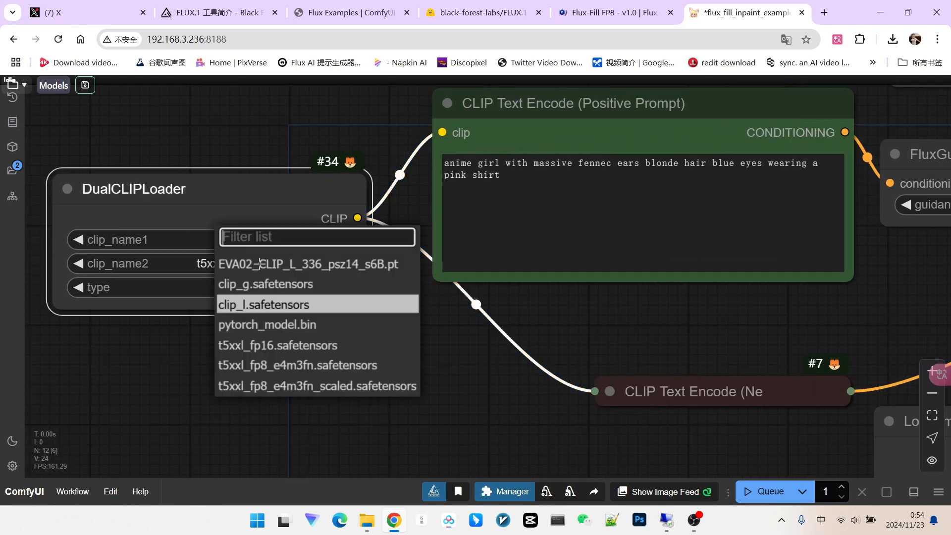
click(297, 365)
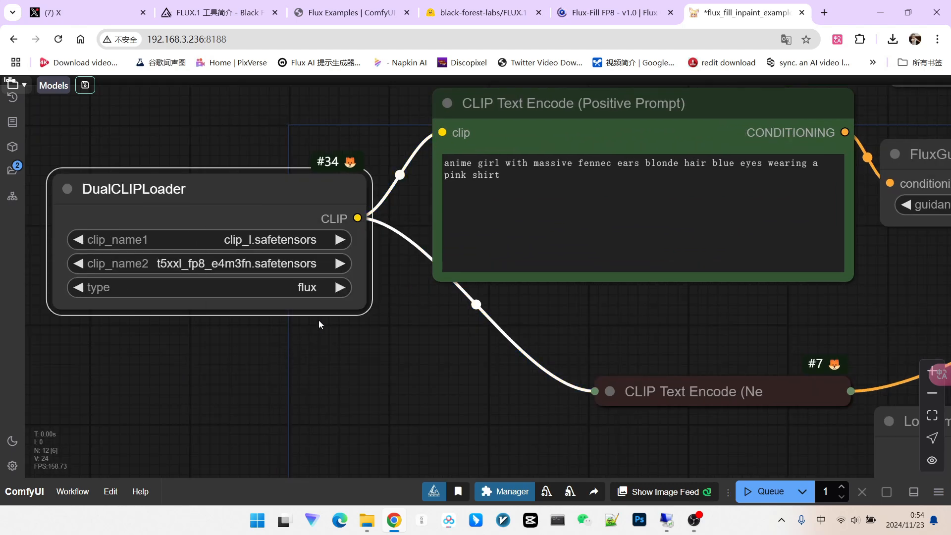
Step: Set the Load Diffusion Model node's unet_name to fluxFillFP8_v10.safetensors
scroll(323, 216, down, 4)
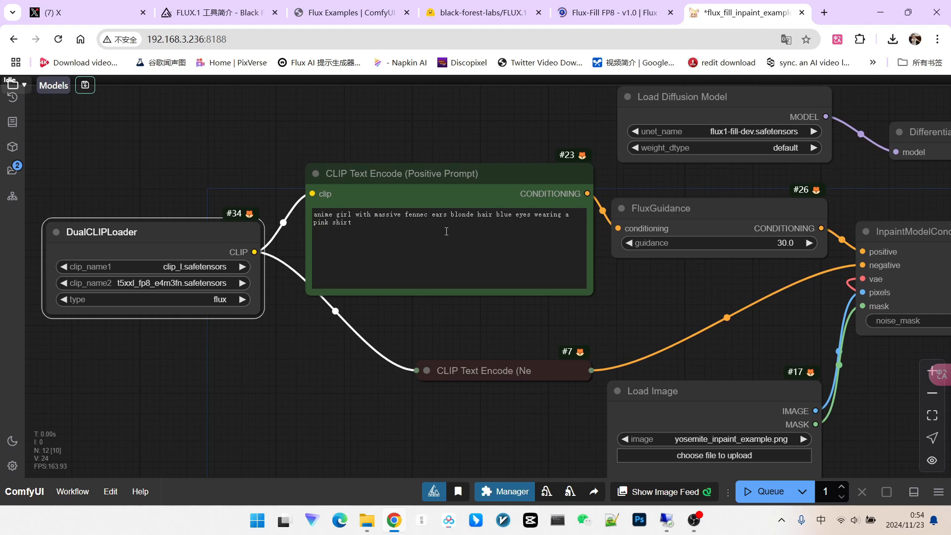
scroll(640, 292, down, 3)
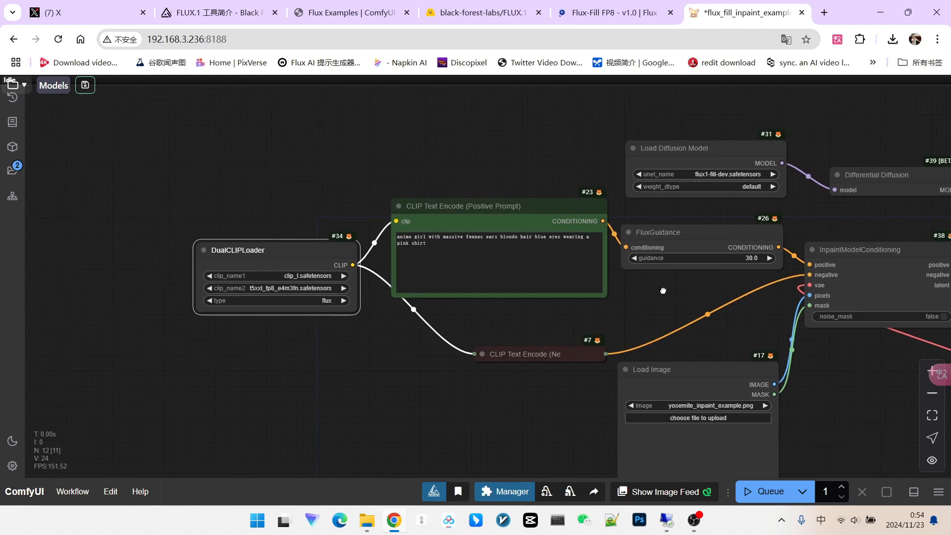
click(582, 155)
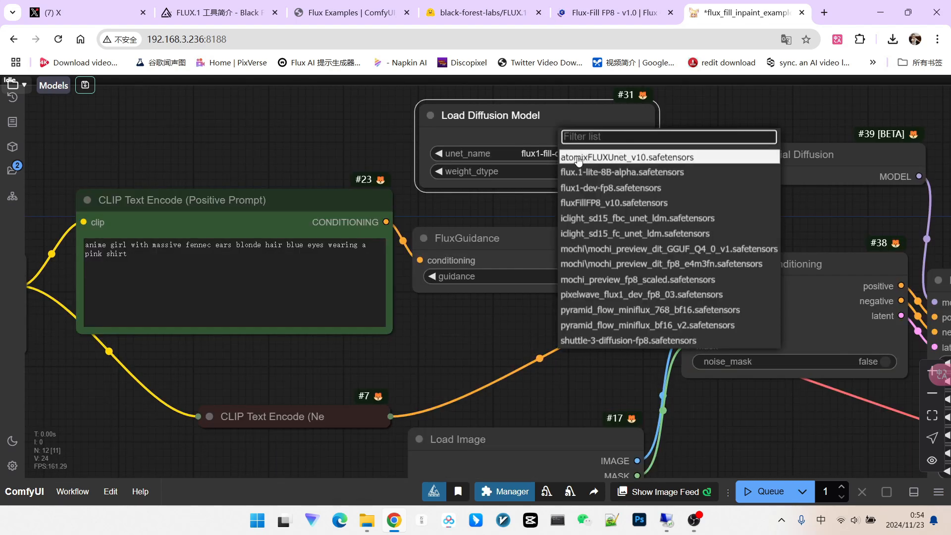
click(600, 203)
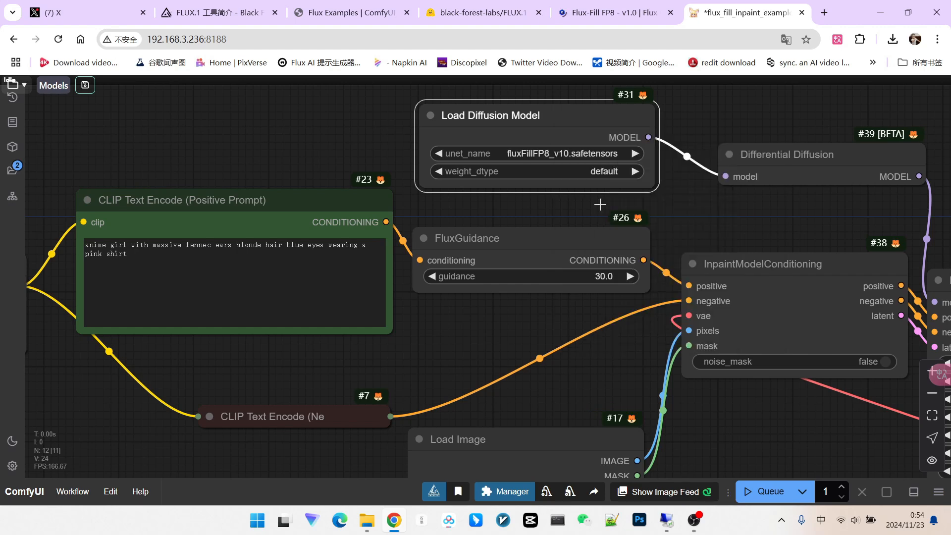
Step: Inspect the InpaintModelConditioning node's connections and the FluxGuidance node's guidance setting
scroll(592, 209, down, 3)
scroll(673, 225, up, 3)
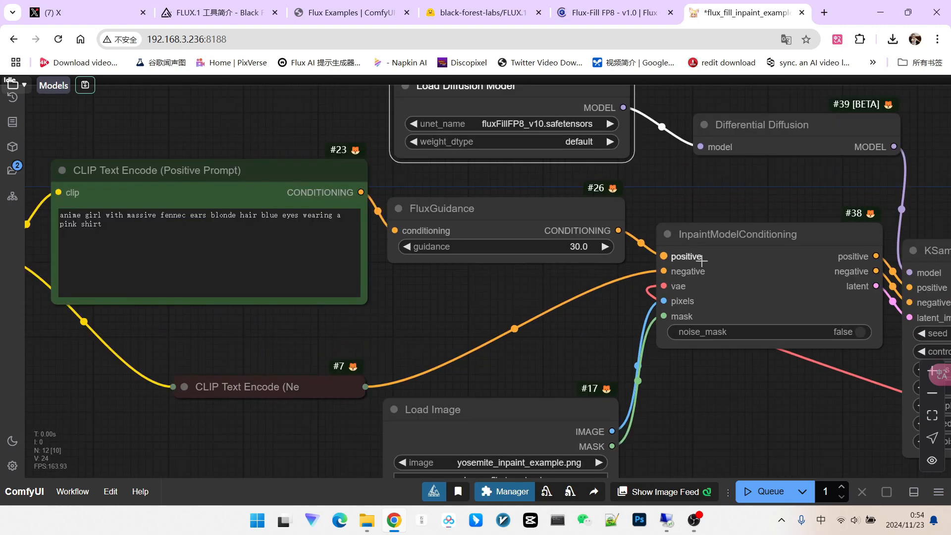
click(708, 239)
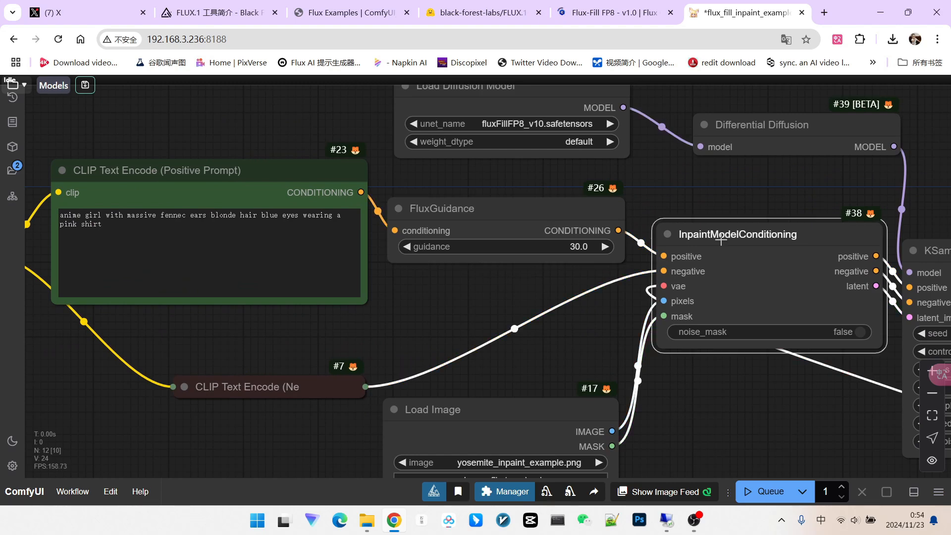
click(557, 221)
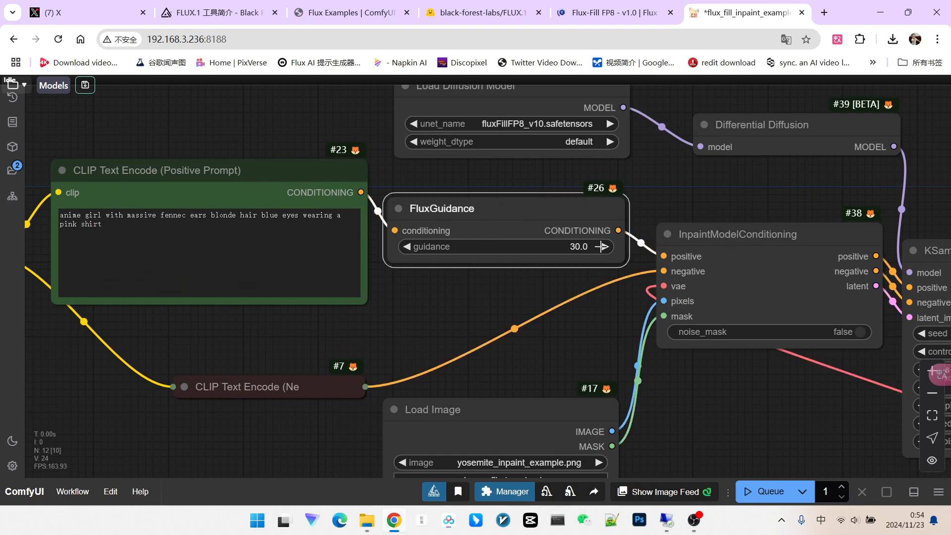
scroll(584, 247, down, 2)
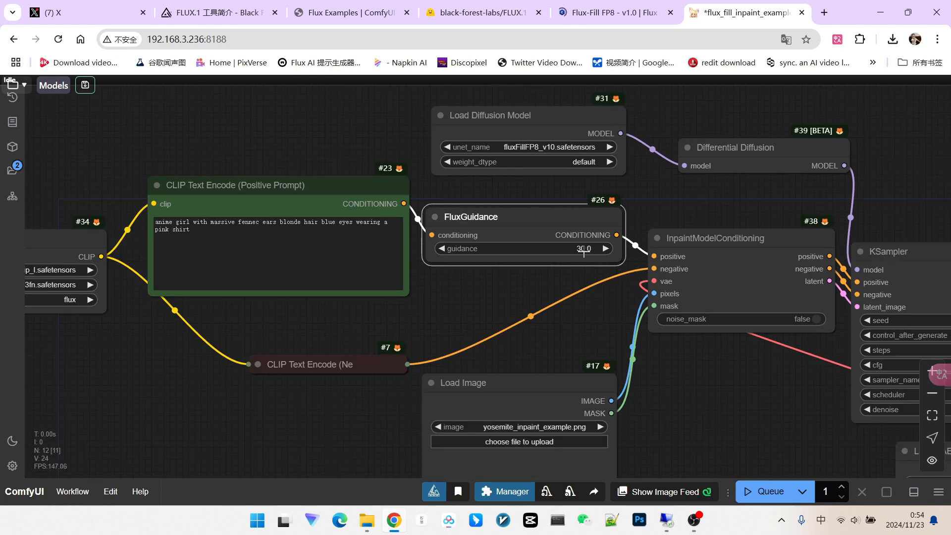
Step: Load the picture ComfyUI_00031_.png into the Load Image node
drag(691, 382, 539, 275)
scroll(660, 332, up, 1)
scroll(665, 302, down, 2)
scroll(617, 286, up, 3)
scroll(501, 278, down, 3)
click(366, 326)
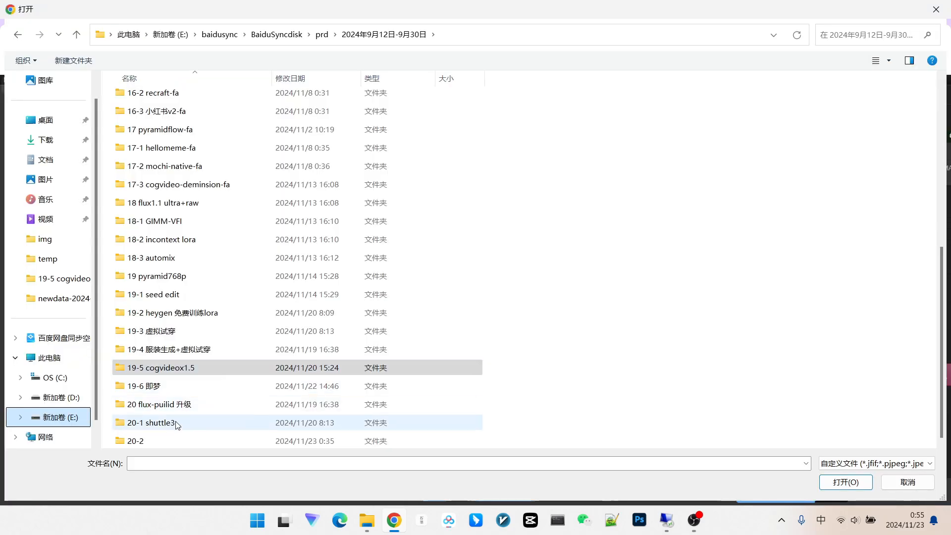
key(Escape)
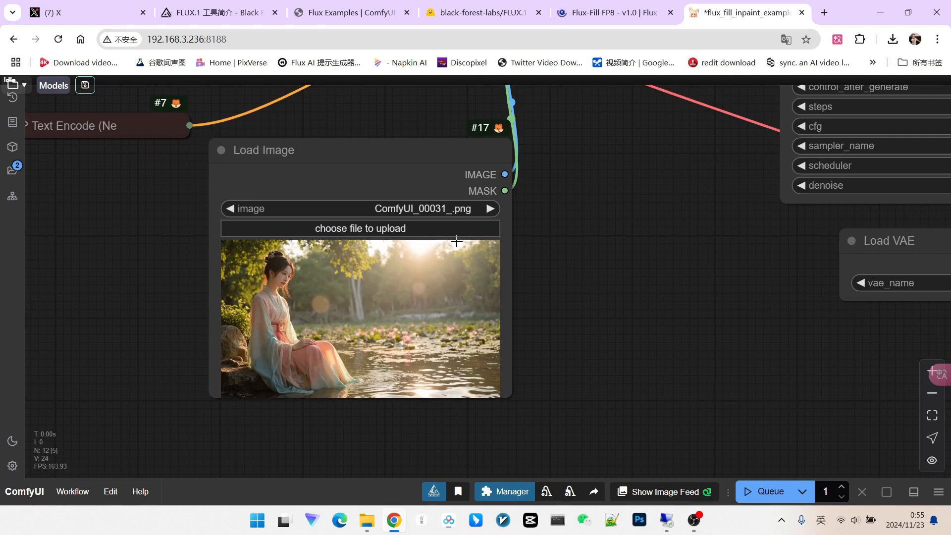
Step: Open the loaded picture in MaskEditor, paint a mask over the whole seated woman, and save it to the node
right_click(344, 294)
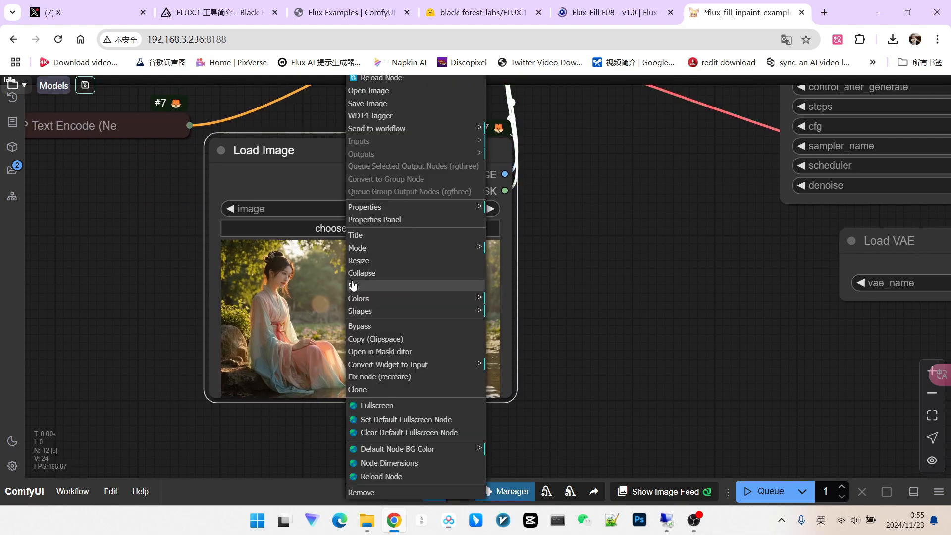
click(381, 352)
drag(376, 439, 391, 439)
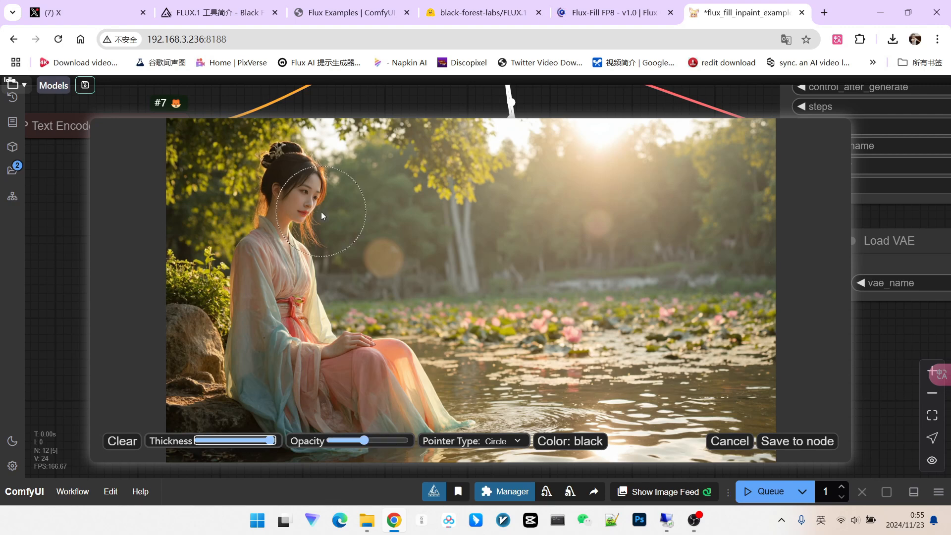
scroll(321, 212, down, 4)
mouse_move(293, 172)
mouse_down()
mouse_move(281, 186)
mouse_move(268, 391)
mouse_move(349, 369)
mouse_move(380, 266)
mouse_up()
drag(365, 440, 375, 441)
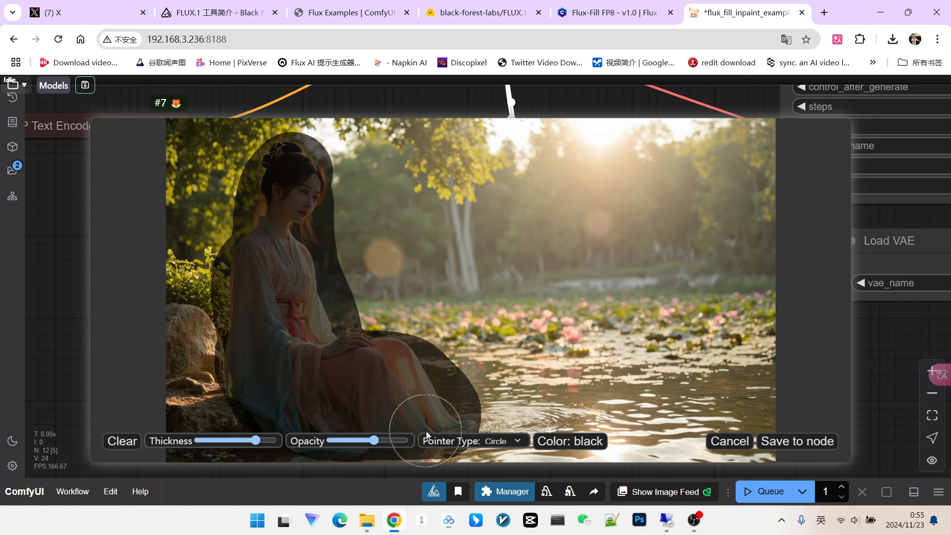
click(779, 443)
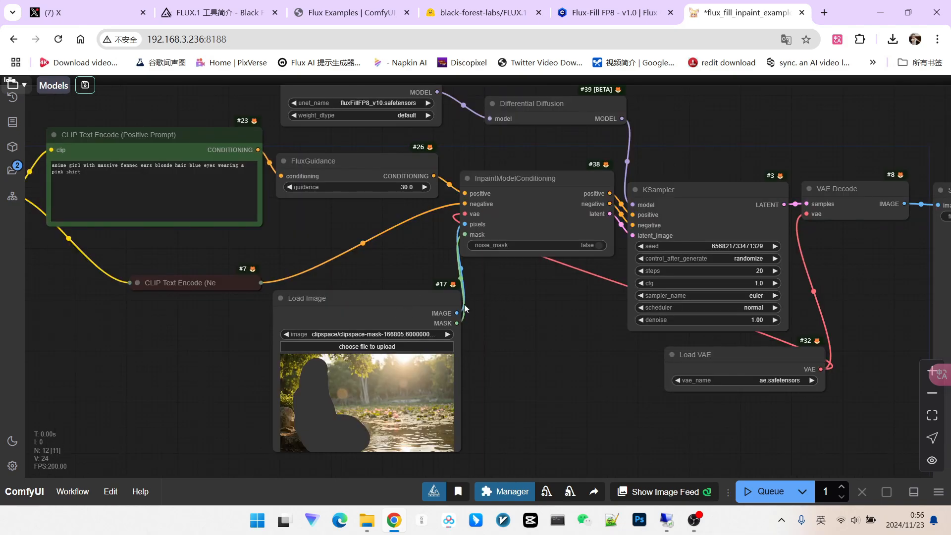
Step: Examine the Differential Diffusion node and its model connections between Load Diffusion Model and KSampler
drag(520, 288, 493, 326)
drag(627, 187, 595, 204)
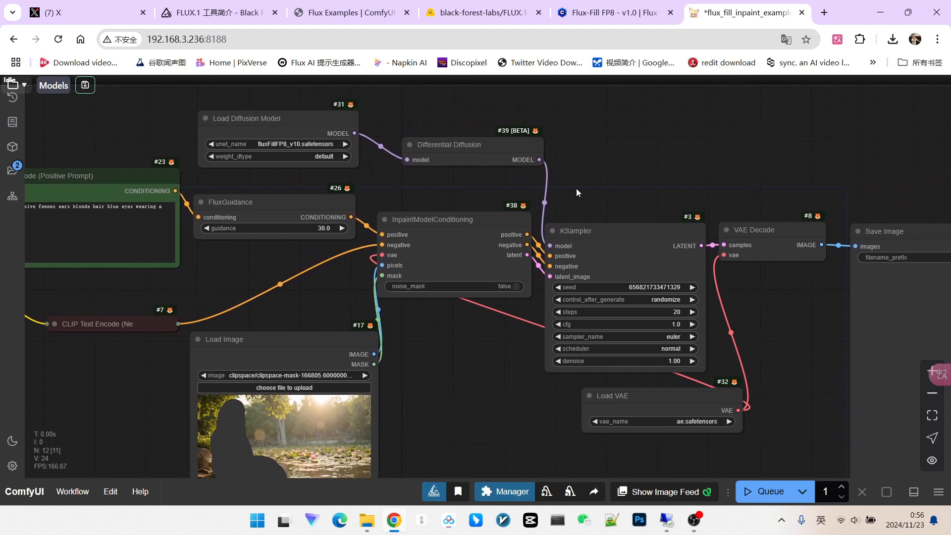
scroll(459, 182, up, 6)
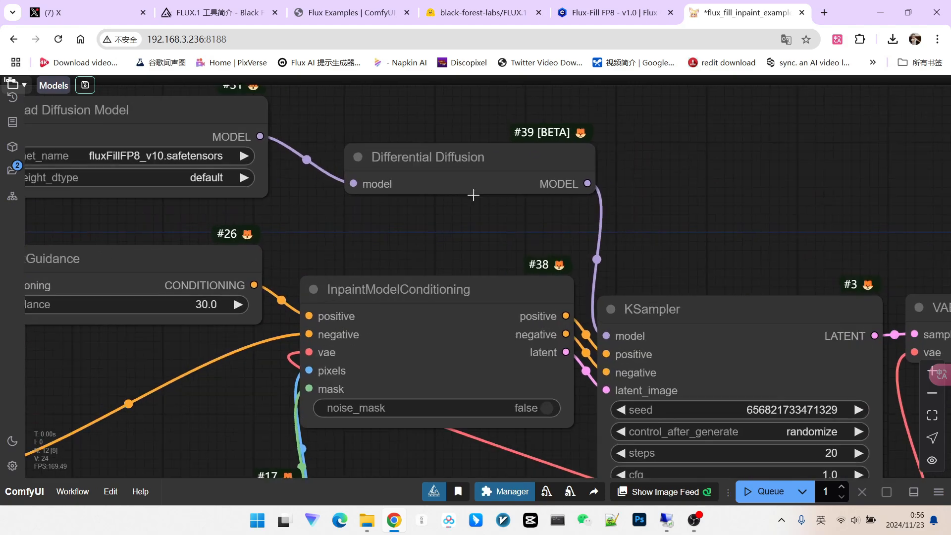
click(473, 156)
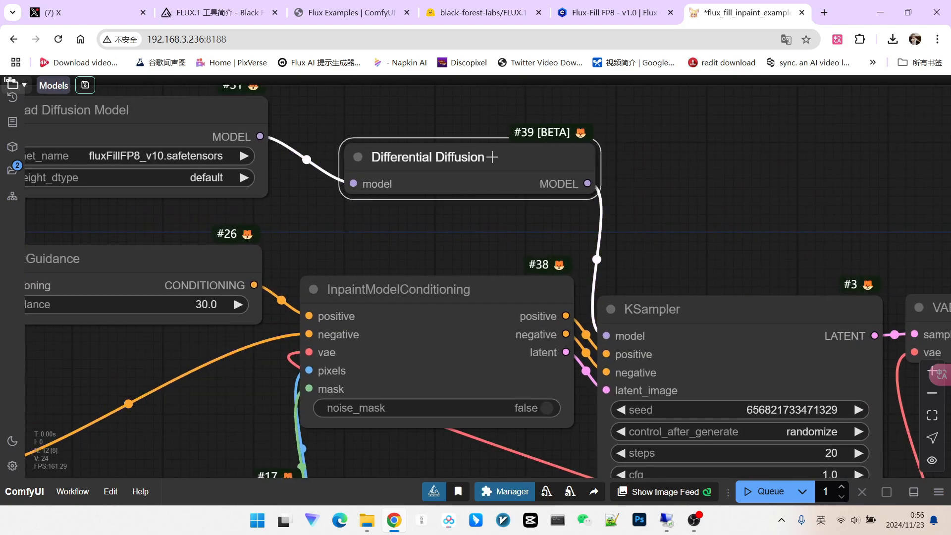
scroll(462, 157, down, 6)
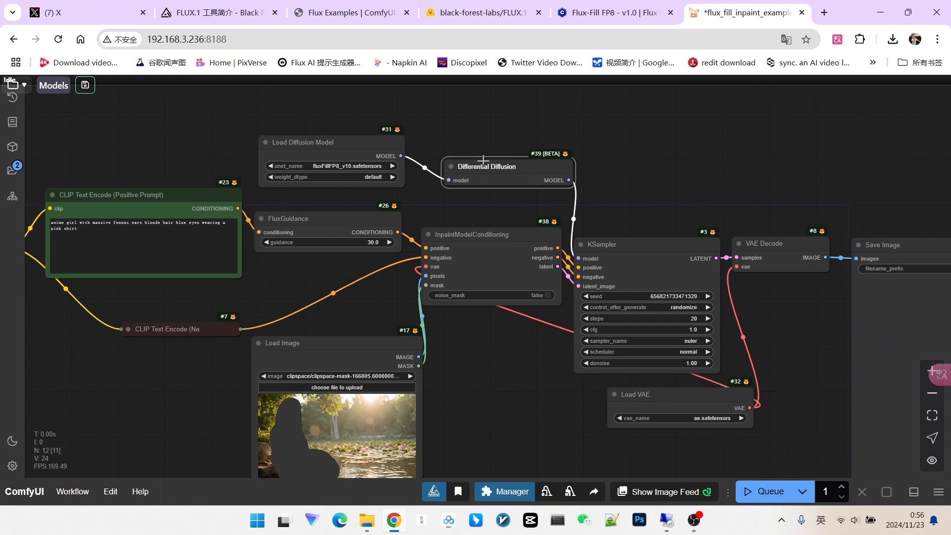
drag(685, 193, 675, 167)
scroll(535, 144, up, 3)
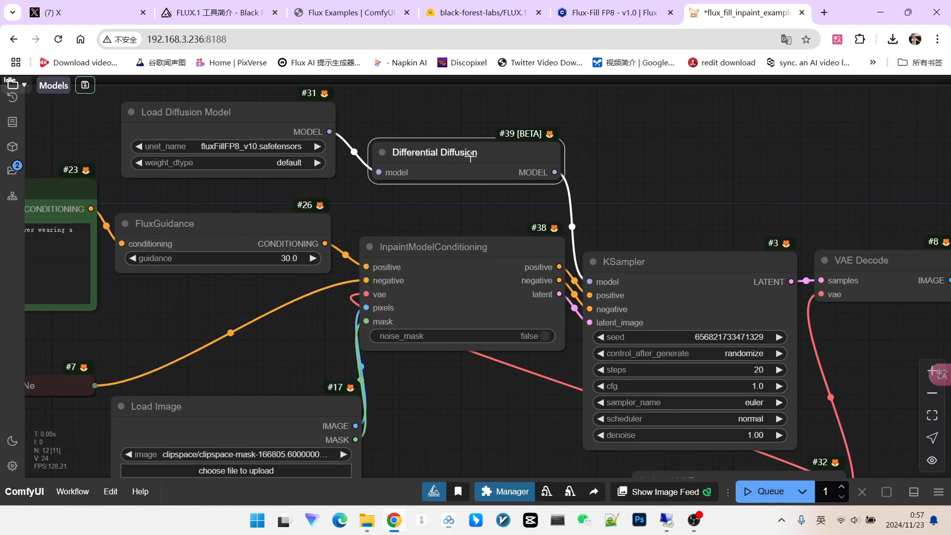
Step: Set the KSampler node's steps to 25 and its scheduler to simple
scroll(524, 151, down, 10)
scroll(622, 292, up, 12)
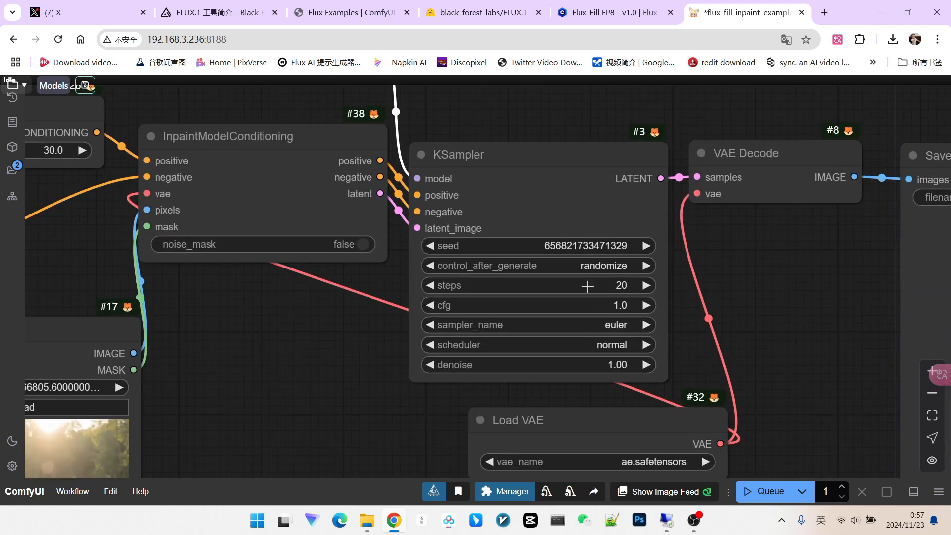
scroll(605, 286, down, 2)
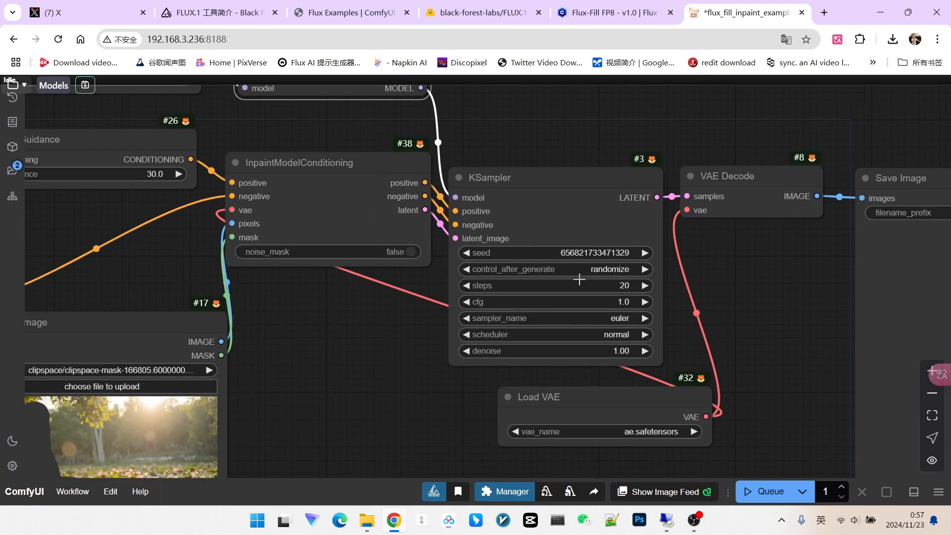
click(629, 285)
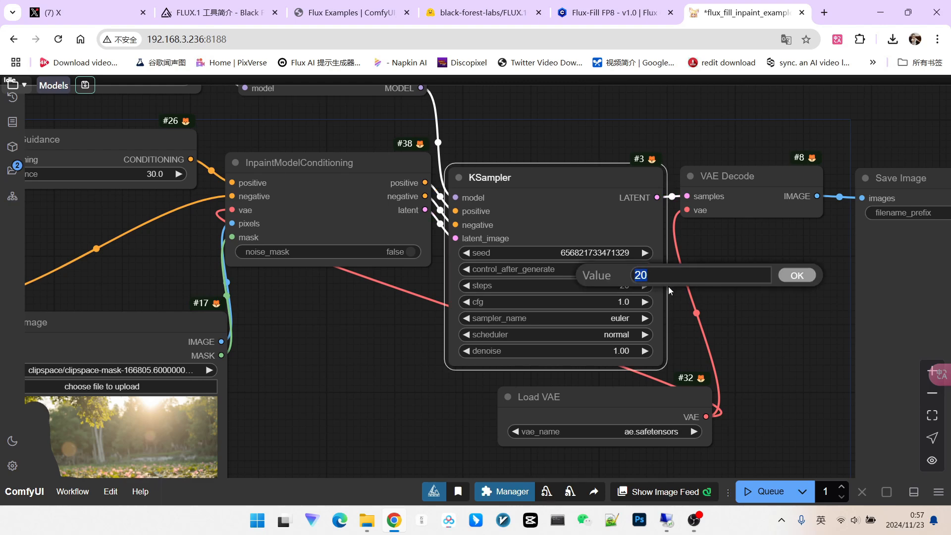
text(3)
scroll(694, 273, down, 3)
scroll(713, 260, up, 2)
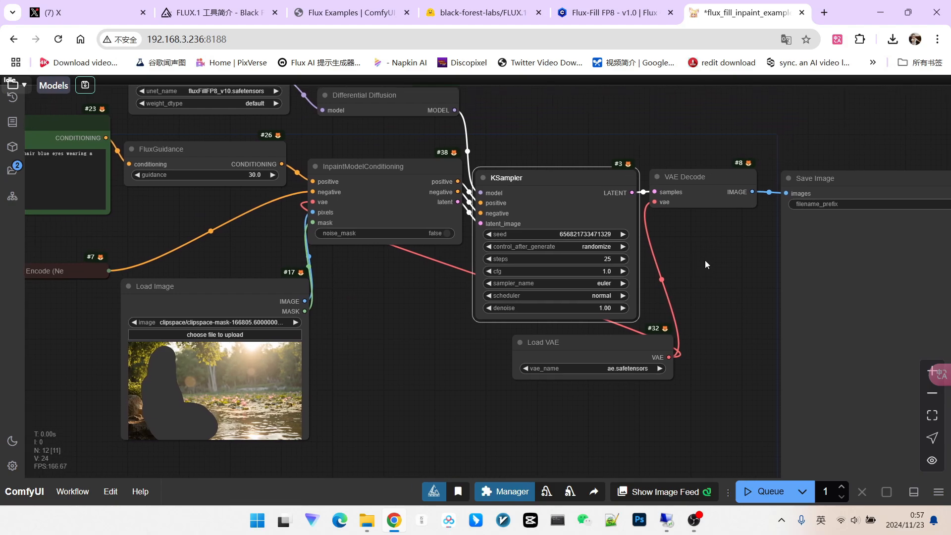
click(572, 302)
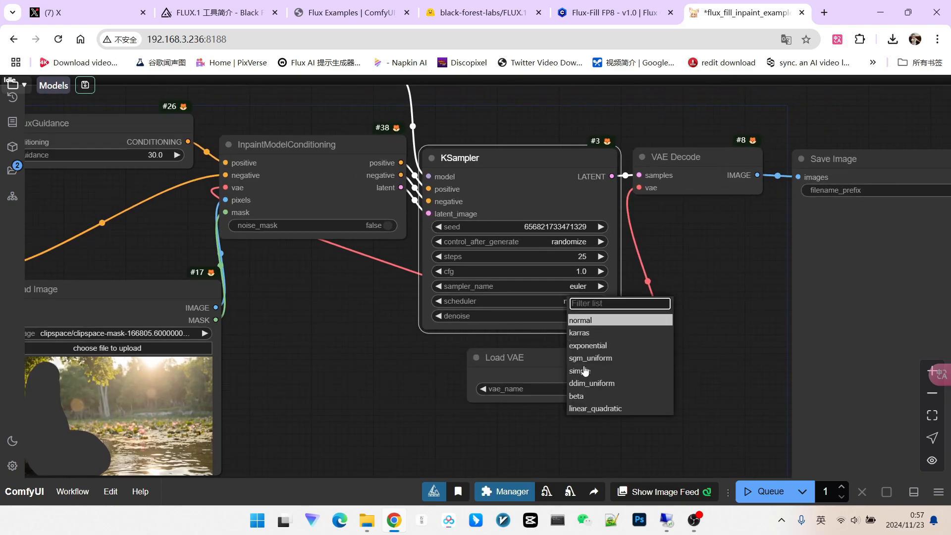
click(592, 370)
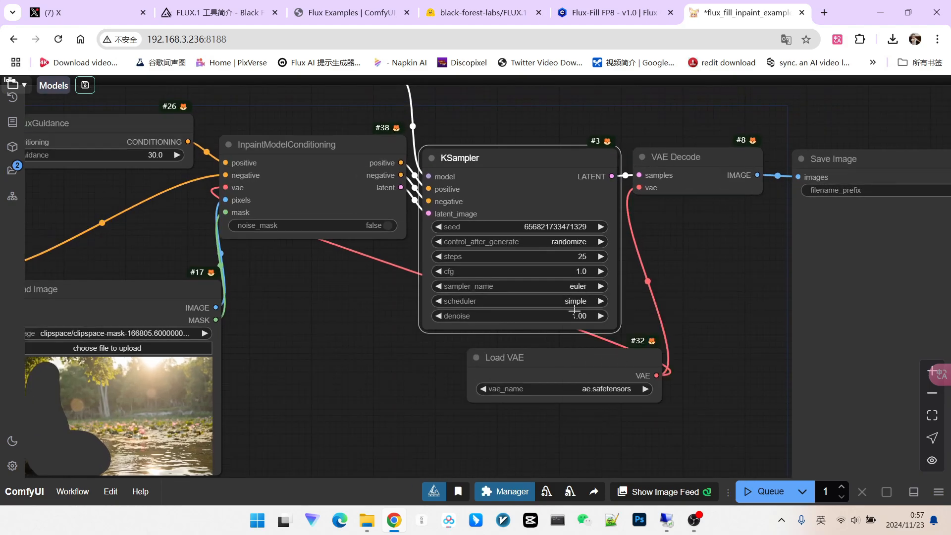
Step: Review the complete inpainting workflow and examine the generated figure and its blending with the background in the Save Image result
scroll(703, 299, down, 3)
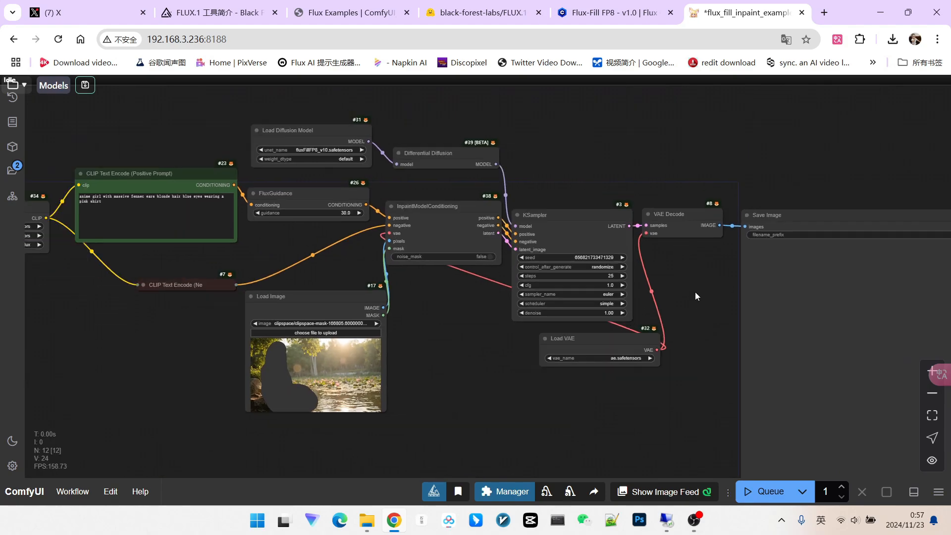
drag(696, 292, 658, 231)
scroll(766, 277, down, 2)
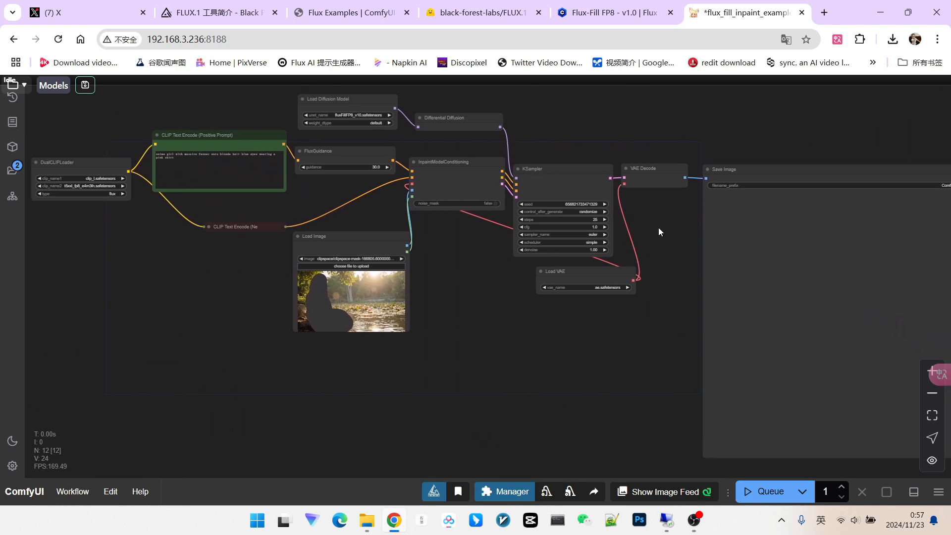
scroll(658, 232, up, 6)
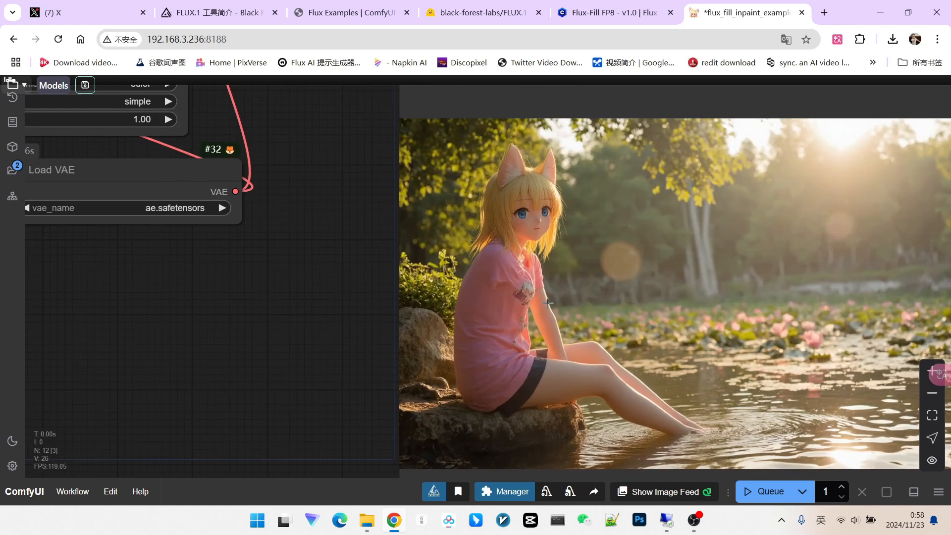
scroll(523, 283, up, 2)
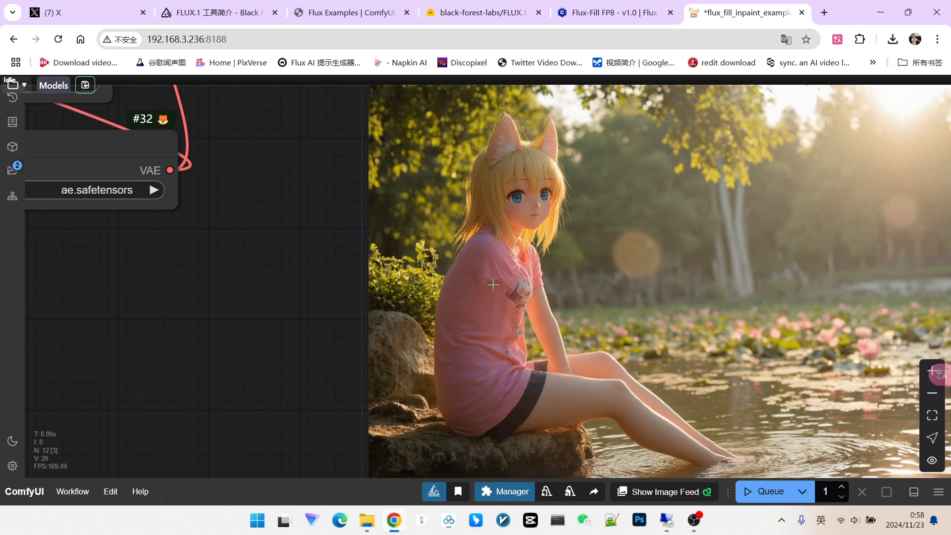
scroll(502, 295, down, 2)
scroll(503, 296, down, 3)
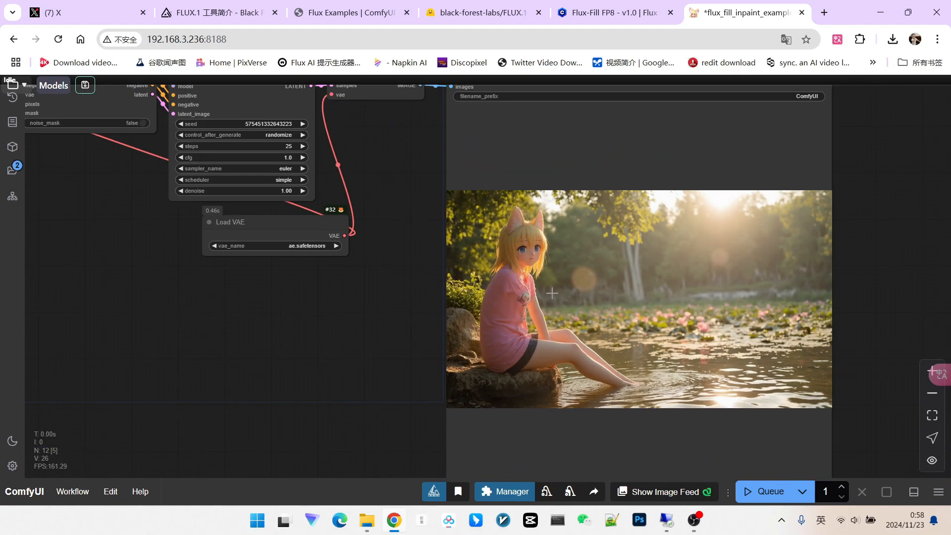
scroll(552, 293, up, 3)
scroll(659, 292, down, 3)
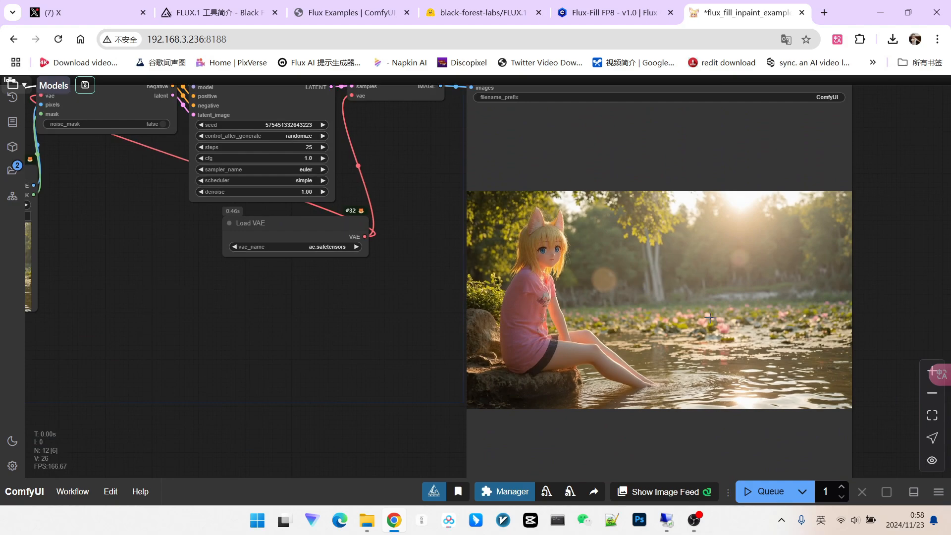
scroll(730, 318, up, 3)
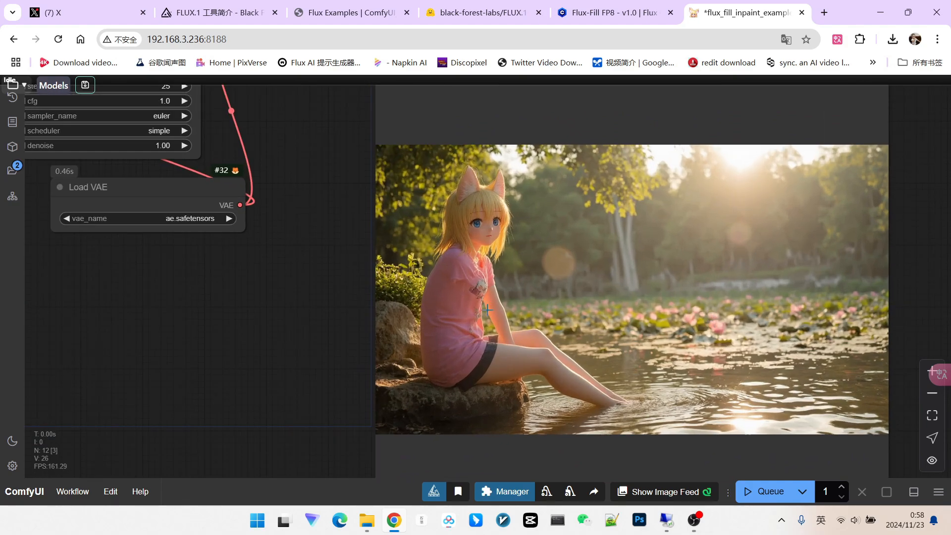
scroll(529, 271, down, 3)
scroll(550, 268, up, 2)
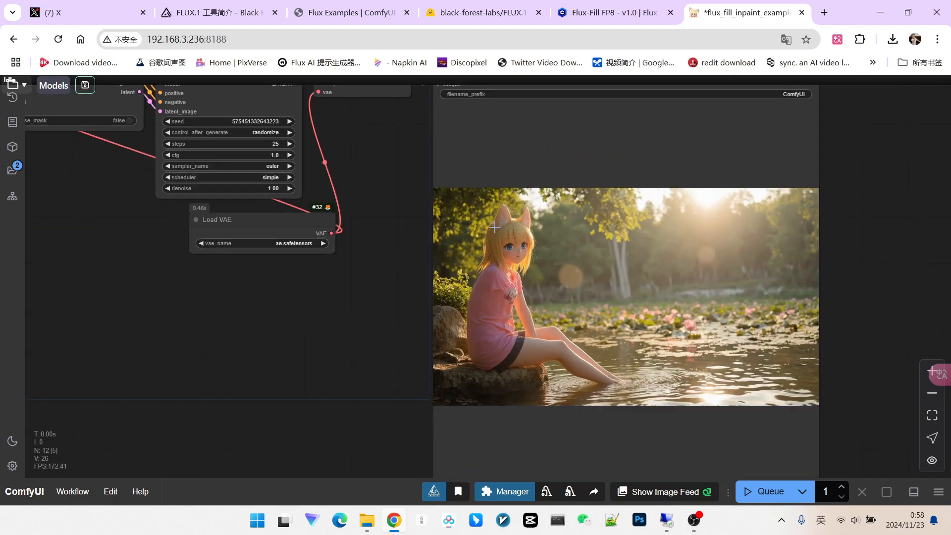
scroll(513, 277, down, 5)
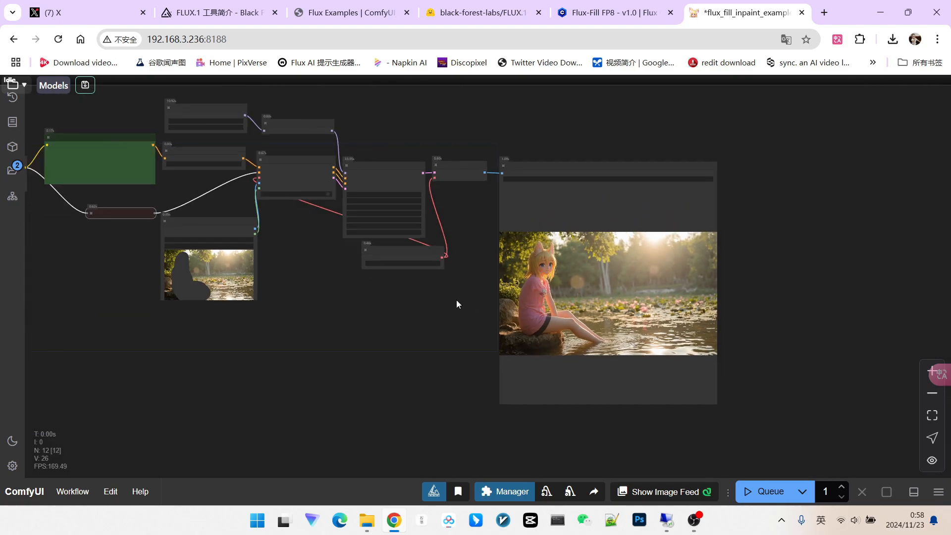
scroll(457, 296, up, 4)
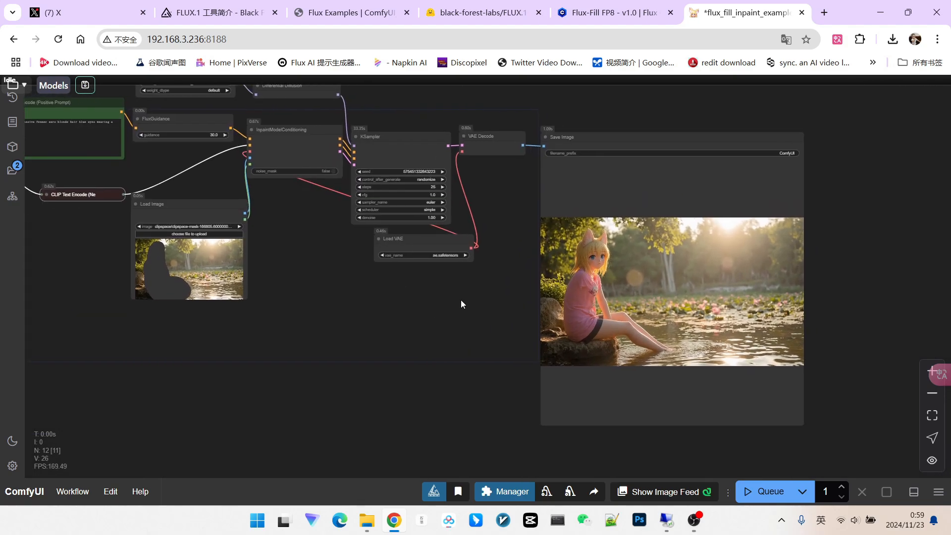
Step: Queue another generation with the current settings and examine the new figure in the Save Image result
drag(391, 281, 409, 292)
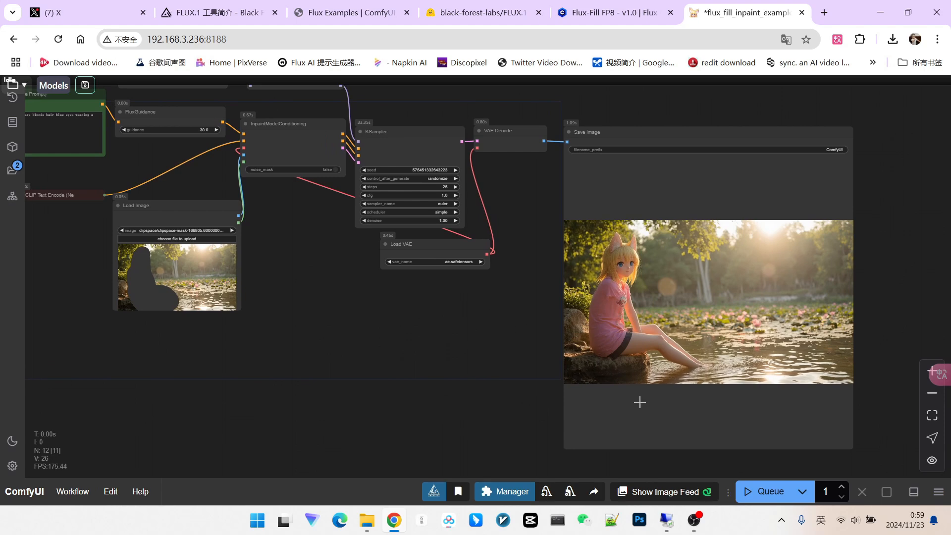
click(762, 491)
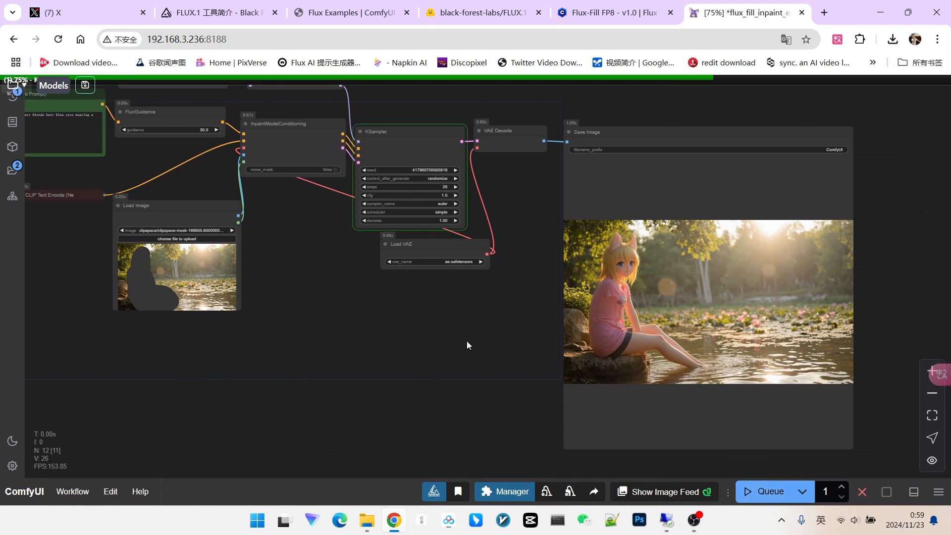
scroll(686, 344, up, 6)
scroll(570, 223, down, 2)
scroll(594, 257, up, 3)
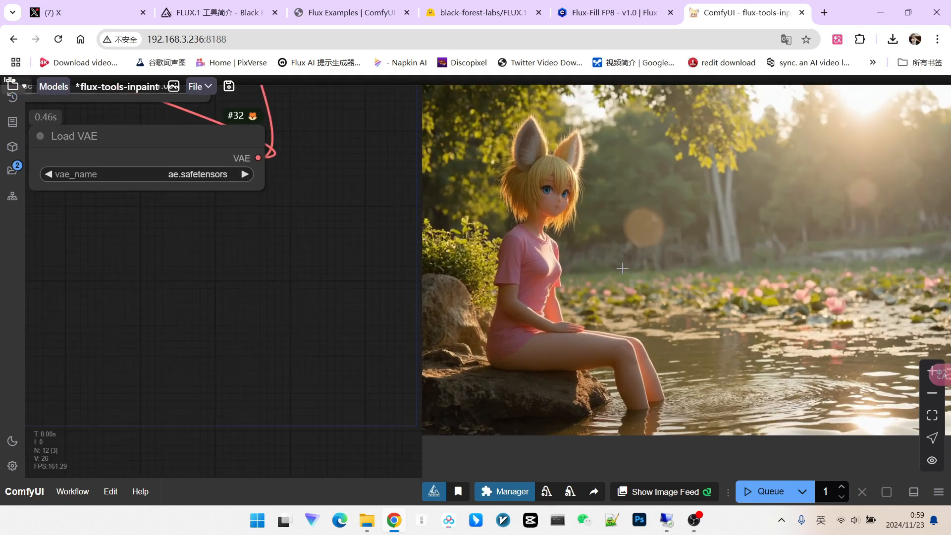
scroll(555, 256, down, 2)
Step: Add a ConditioningZeroOut node between the FluxGuidance and Load Image nodes
drag(385, 289, 453, 308)
scroll(263, 269, down, 5)
scroll(351, 302, down, 2)
scroll(444, 310, down, 1)
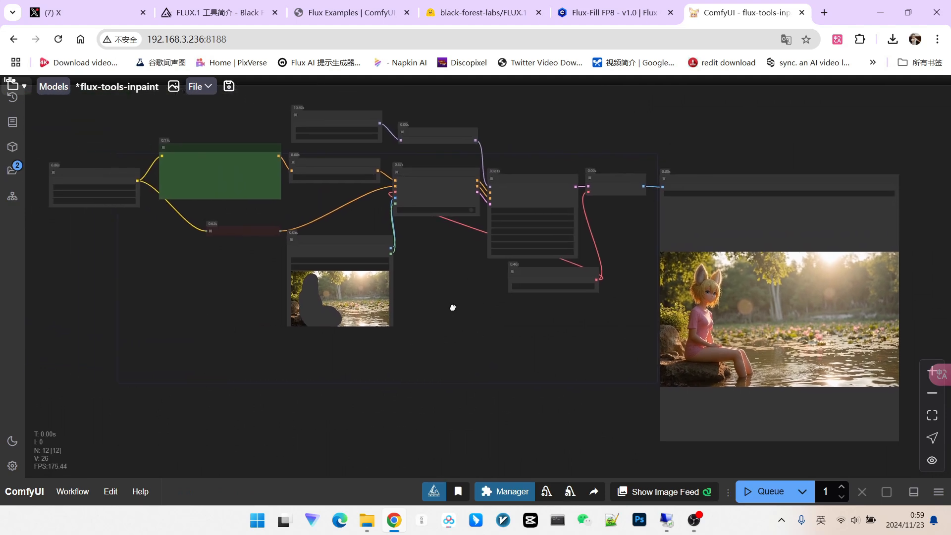
scroll(443, 292, up, 7)
double_click(518, 203)
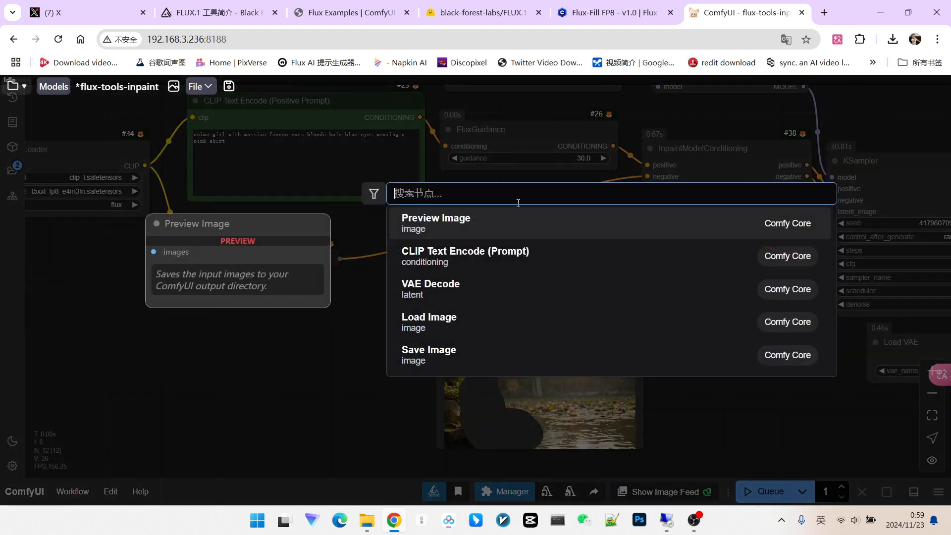
text(zero)
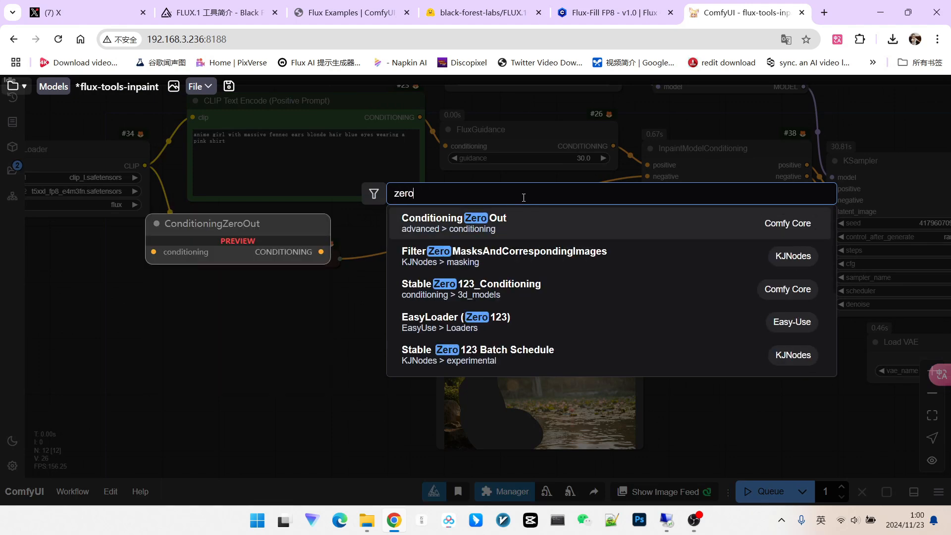
click(494, 229)
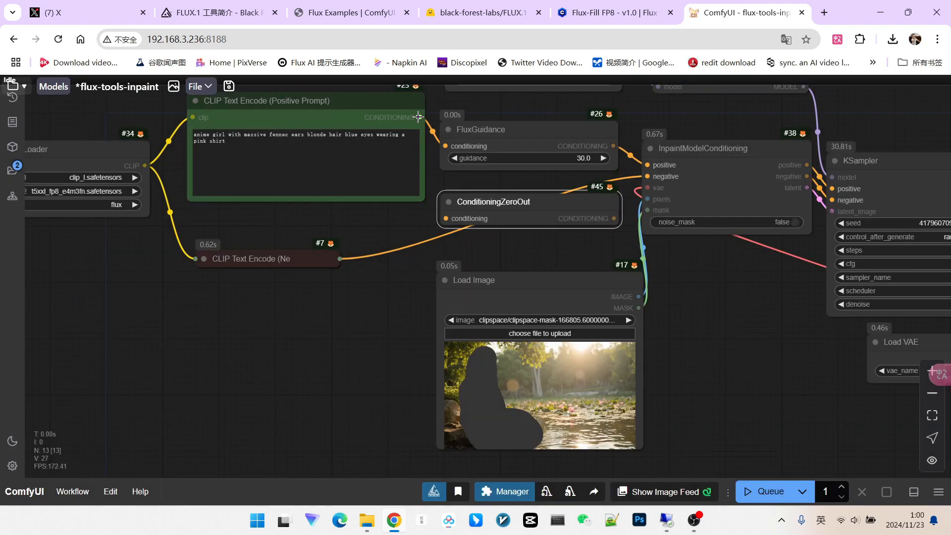
Step: Route the positive prompt's conditioning through ConditioningZeroOut into InpaintModelConditioning's negative input and run the workflow
drag(420, 117, 445, 218)
drag(614, 218, 647, 176)
scroll(725, 277, down, 3)
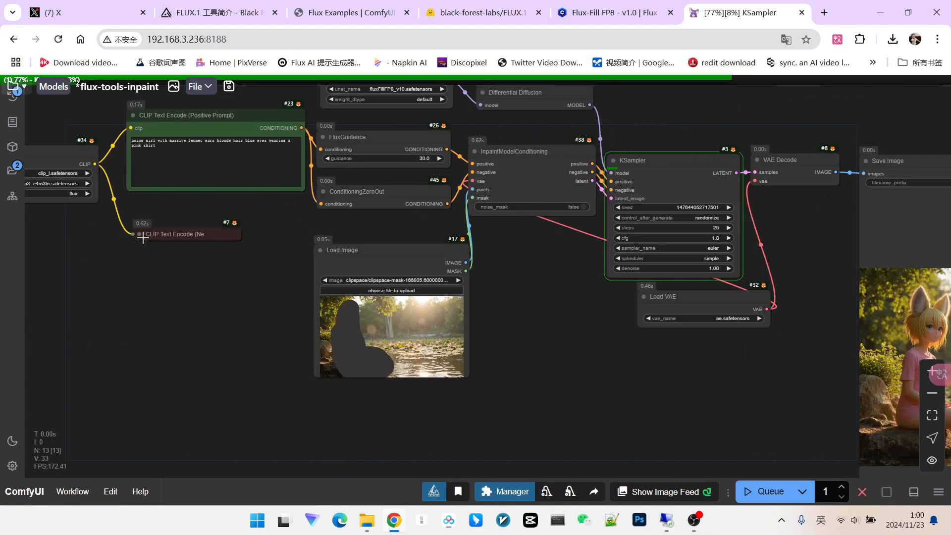
Step: Expand the collapsed negative prompt node and move the Load VAE node directly below InpaintModelConditioning
click(140, 234)
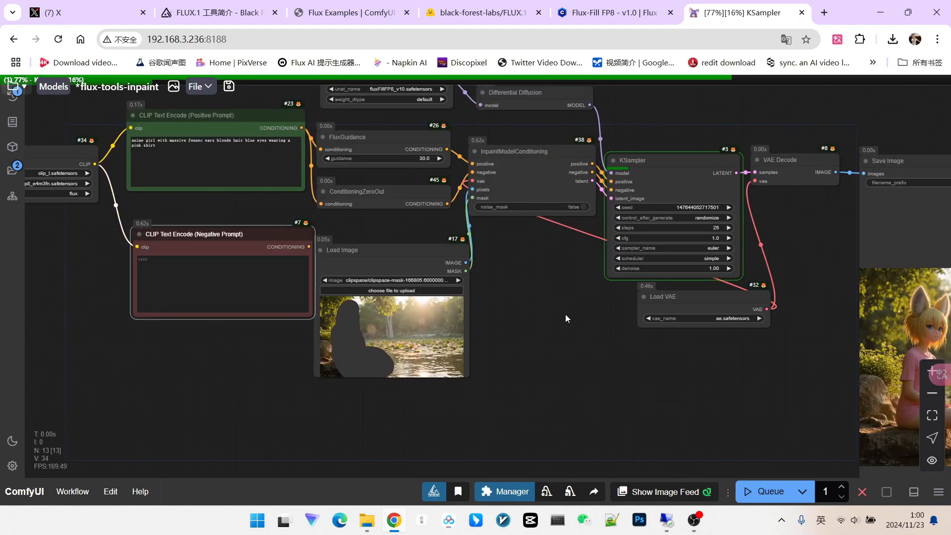
drag(565, 315, 513, 315)
scroll(496, 293, down, 2)
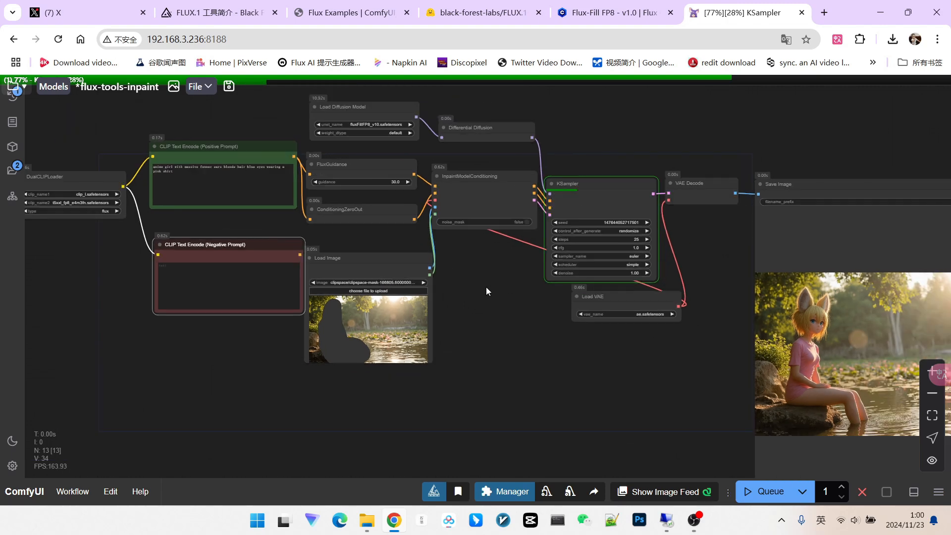
drag(630, 355, 534, 366)
drag(444, 372, 471, 369)
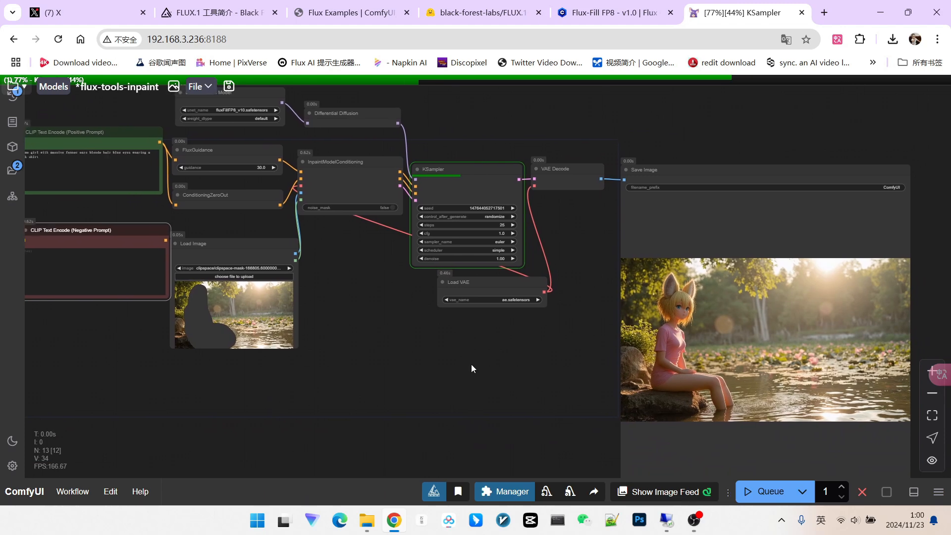
drag(478, 278, 338, 230)
Step: Check the newly generated figure in the Save Image result and delete the unused negative prompt node
scroll(611, 323, up, 7)
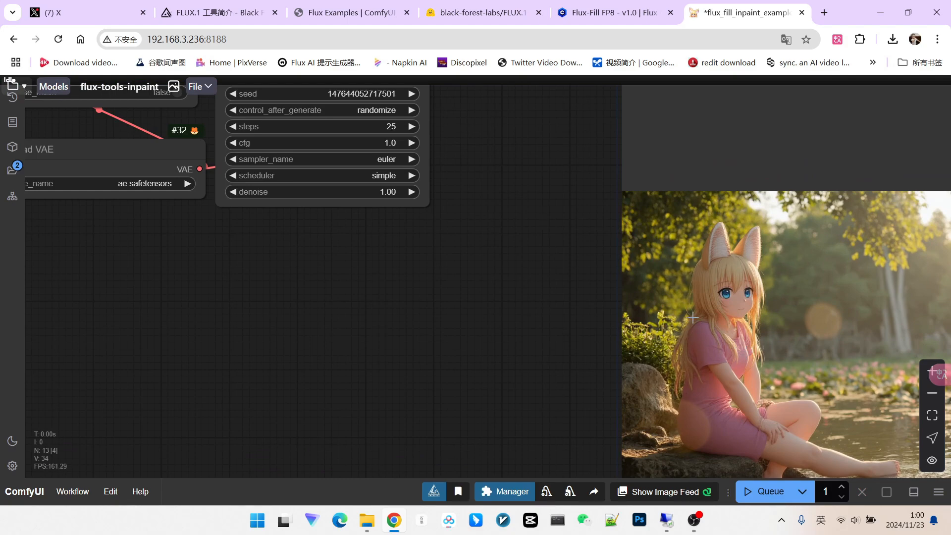
scroll(693, 318, down, 4)
drag(447, 334, 616, 311)
scroll(617, 311, down, 3)
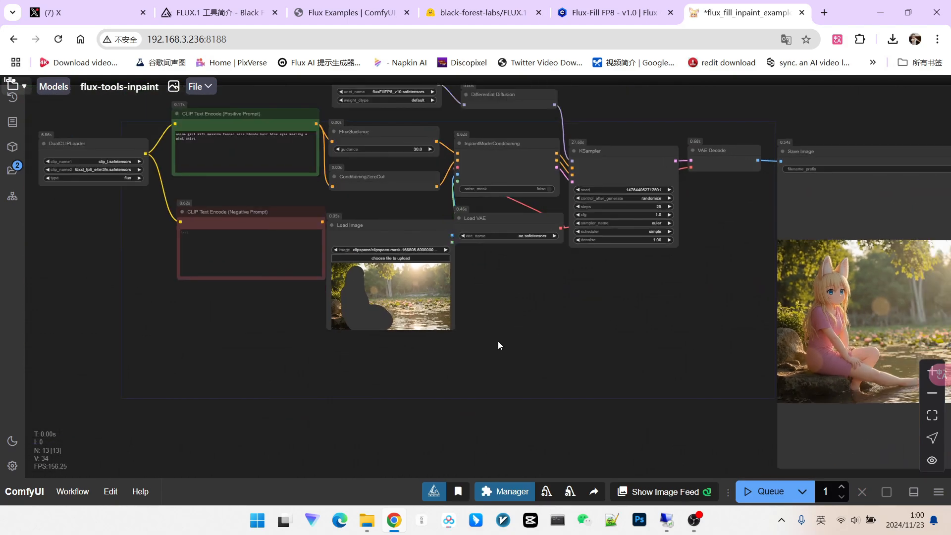
drag(498, 341, 603, 371)
click(338, 238)
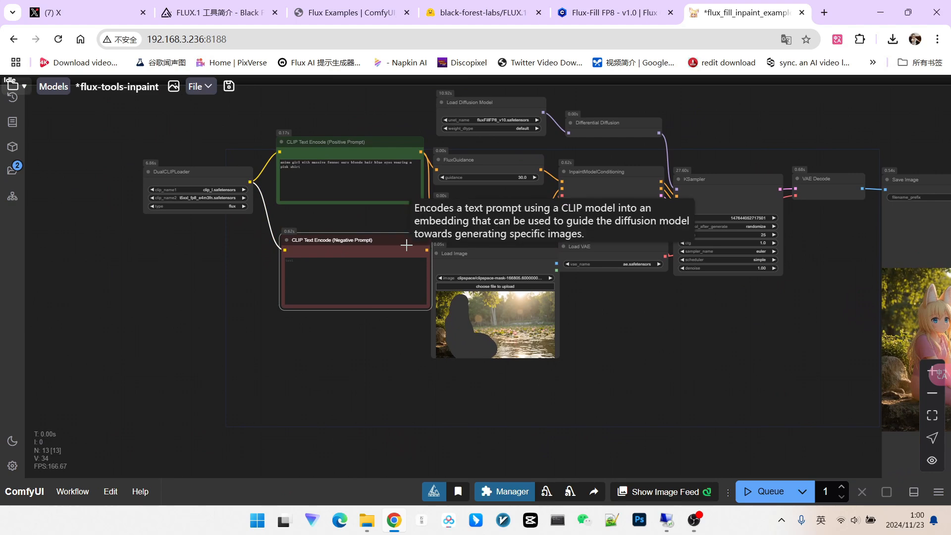
key(Delete)
Step: Replace the positive prompt text with "a beautiful girl 20yo,skinny"
scroll(292, 146, up, 9)
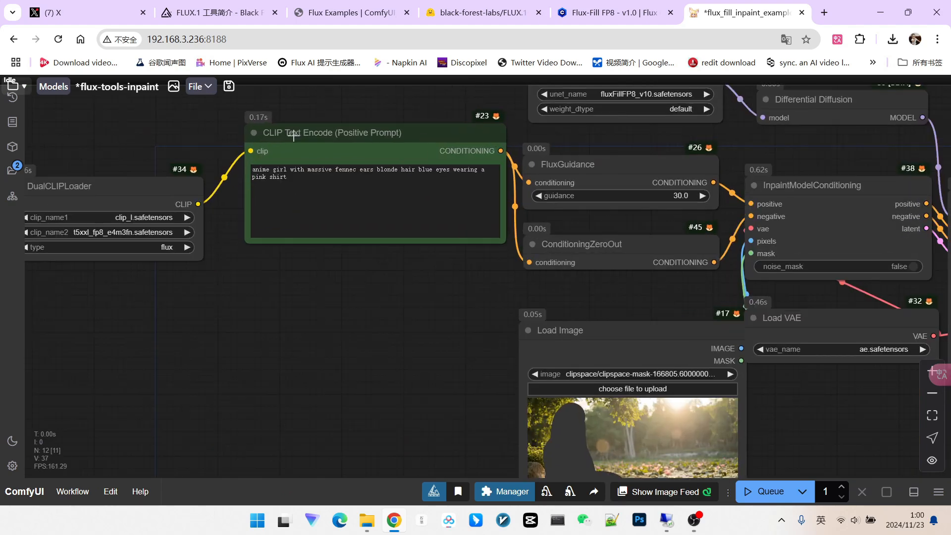
click(292, 181)
key(ctrl+a)
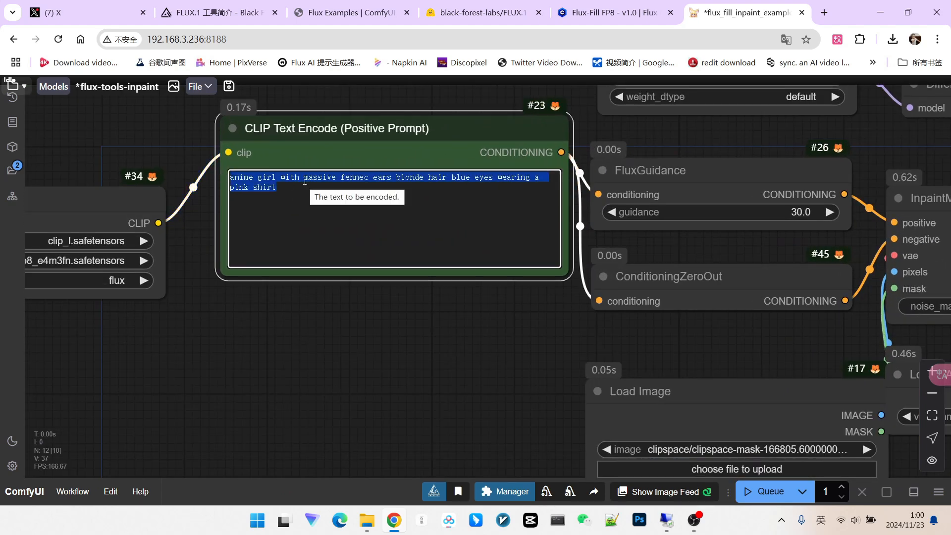
text(a beautiful girl)
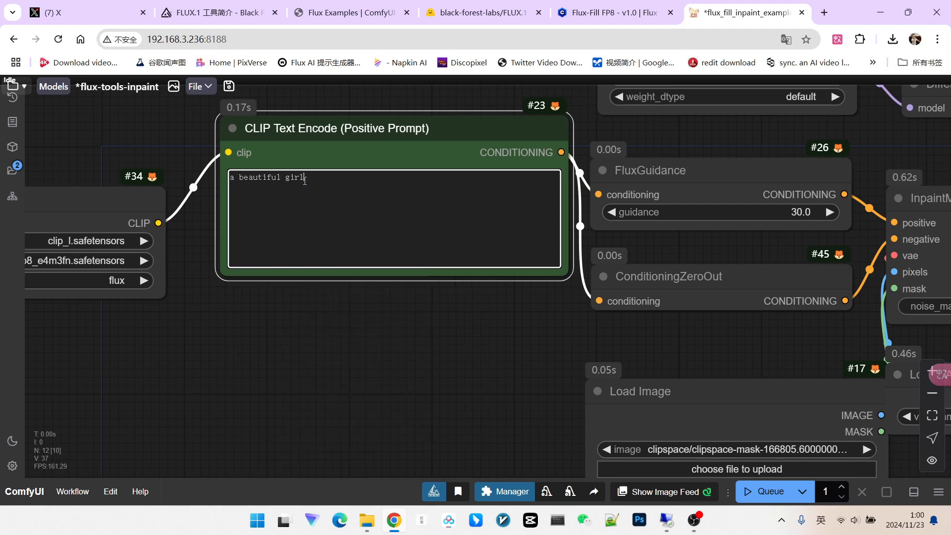
text( 20)
key(BackSpace)
text(yo,skinny)
scroll(389, 299, down, 5)
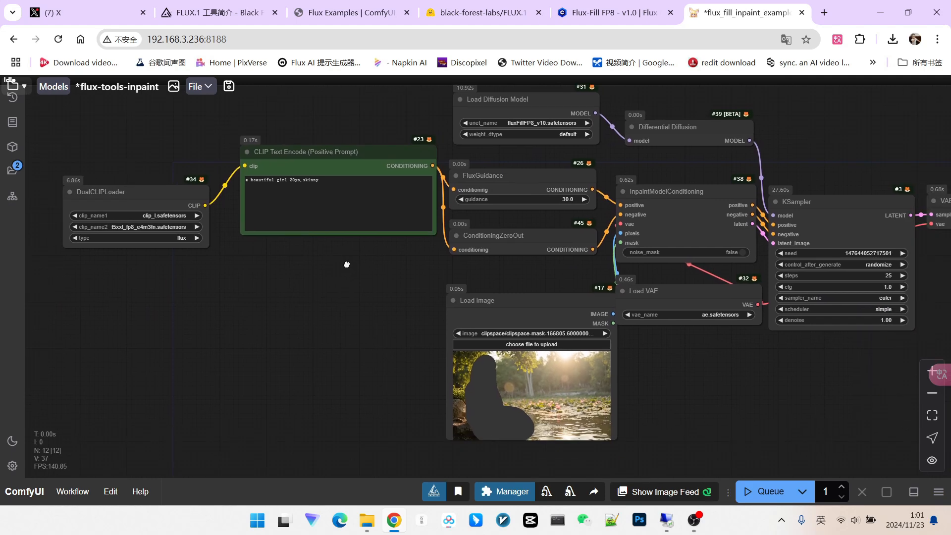
Step: Move the Load Diffusion Model node away from Differential Diffusion to make room between the two nodes
drag(355, 276, 302, 262)
drag(634, 347, 567, 327)
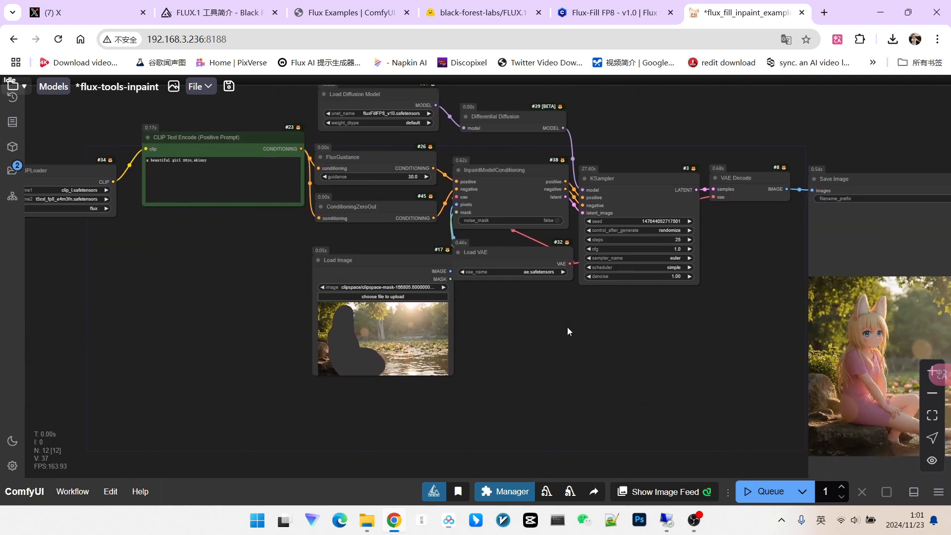
scroll(236, 258, up, 3)
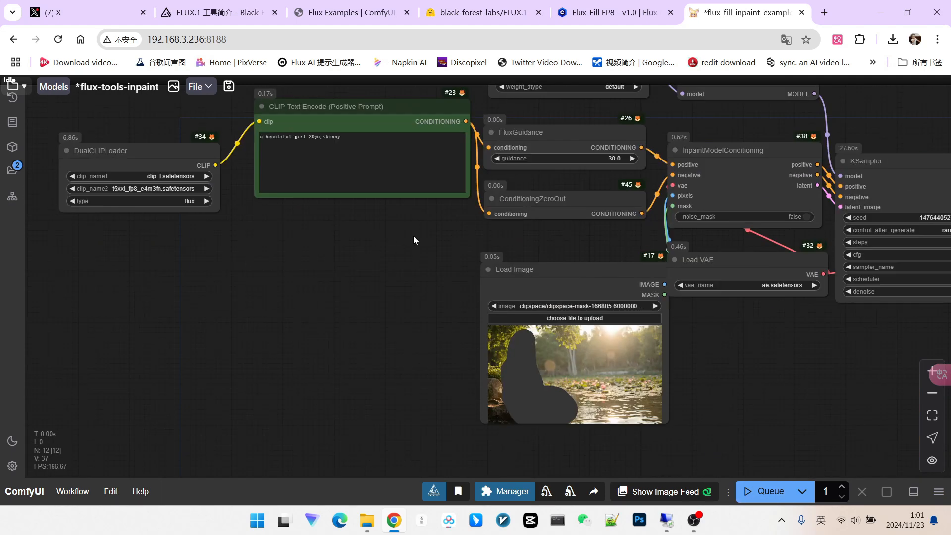
drag(413, 237, 271, 313)
drag(436, 116, 343, 116)
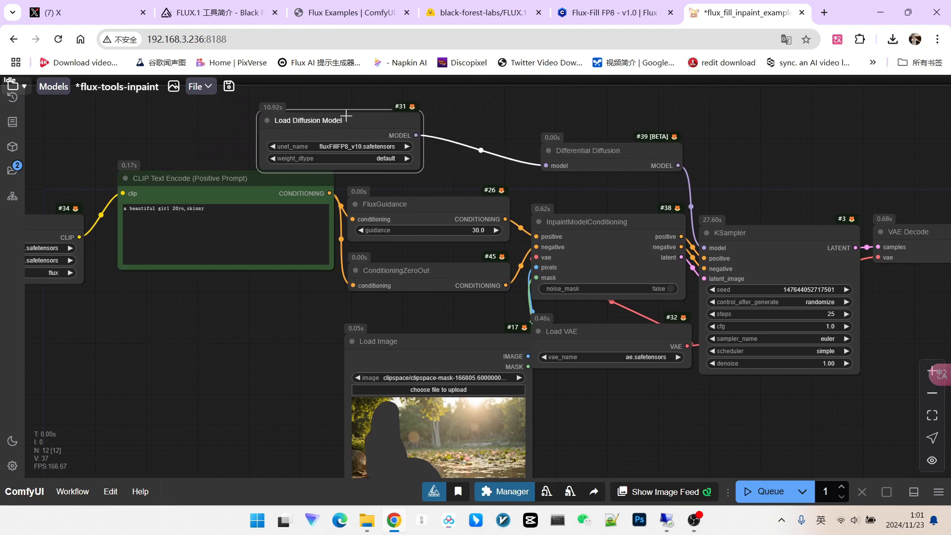
double_click(503, 129)
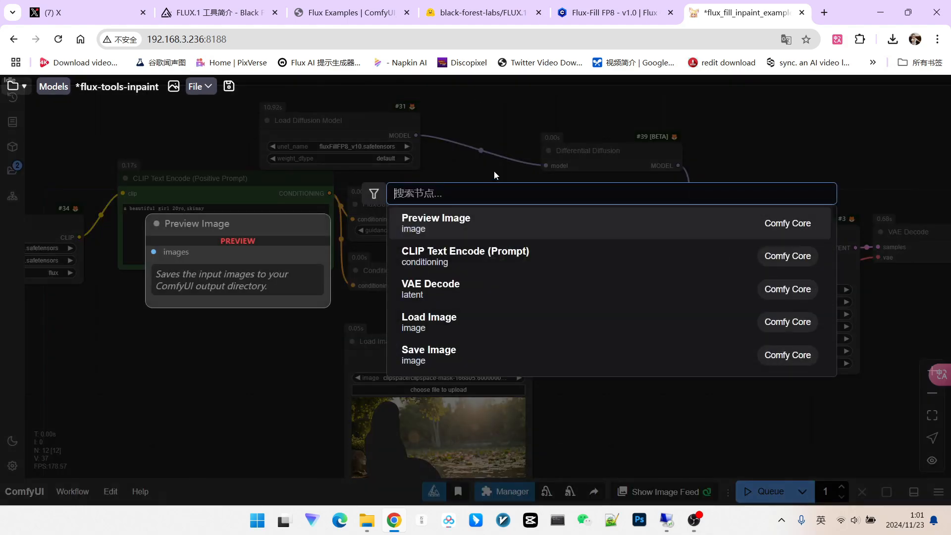
click(510, 124)
Step: Run the workflow with the new prompt and examine the generated woman in the Save Image result
scroll(515, 247, down, 3)
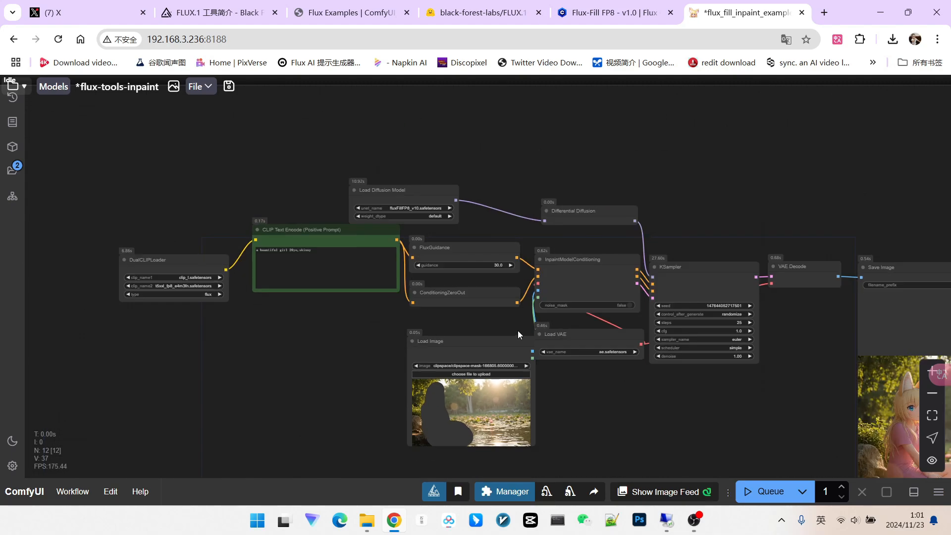
scroll(518, 336, down, 1)
drag(640, 369, 549, 318)
scroll(666, 396, down, 1)
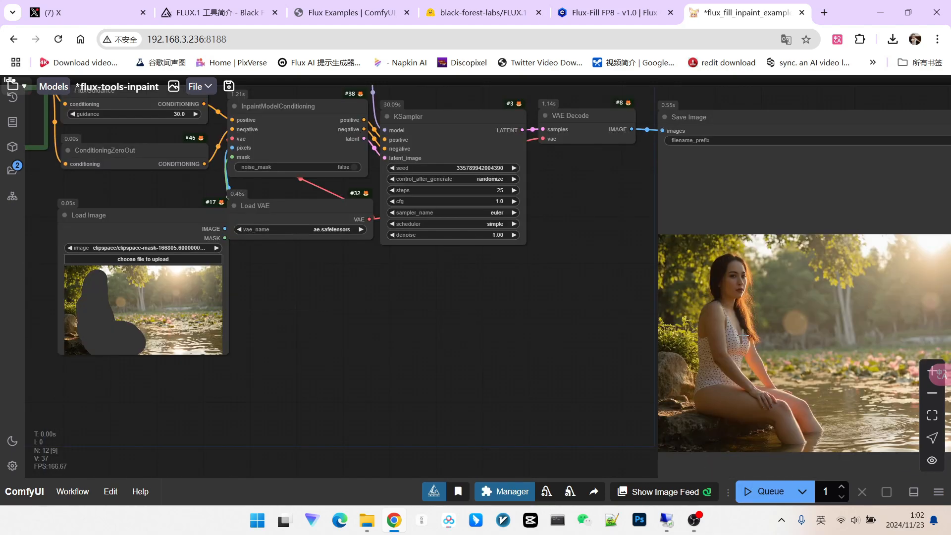
scroll(743, 334, down, 2)
scroll(584, 341, down, 2)
Step: Move Load Diffusion Model above the positive prompt node and add a LoRA loader node beside it
drag(540, 331, 616, 360)
drag(417, 205, 343, 181)
scroll(424, 141, up, 4)
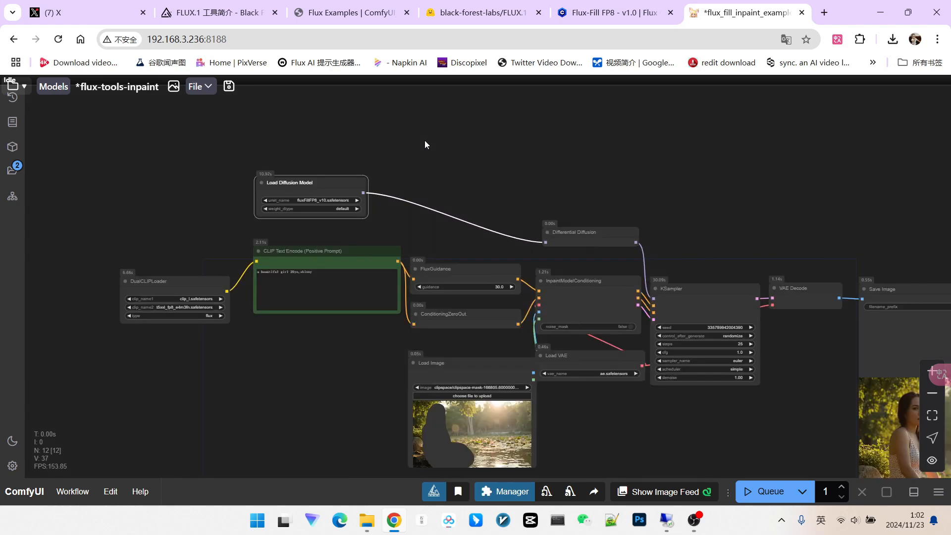
double_click(535, 148)
text(lora)
click(535, 256)
drag(606, 151, 488, 142)
Step: Filter the loader's LoRA list by "flux" and choose a LoRA model from it
click(490, 151)
text(flux)
click(578, 296)
click(520, 180)
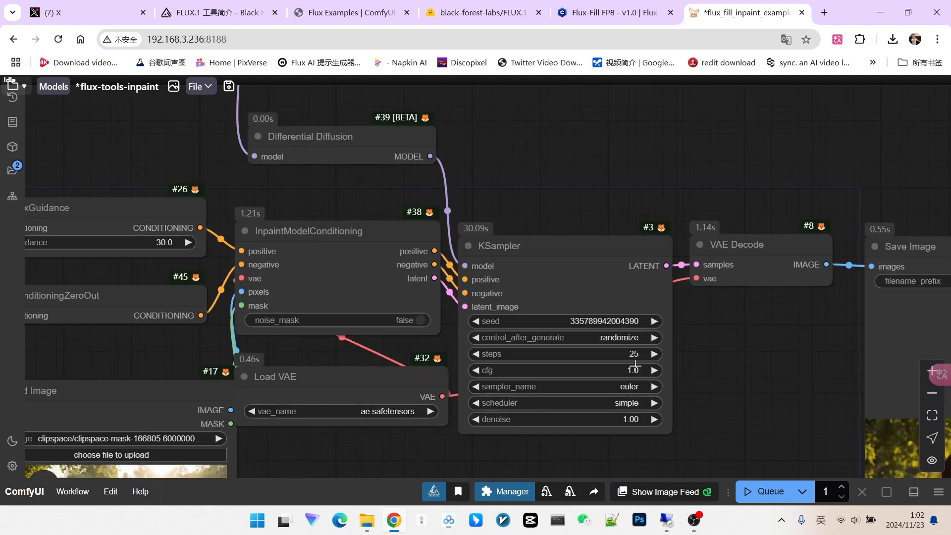
Step: Set the KSampler's sampler to deis and its scheduler to beta, and run the workflow
scroll(637, 371, up, 2)
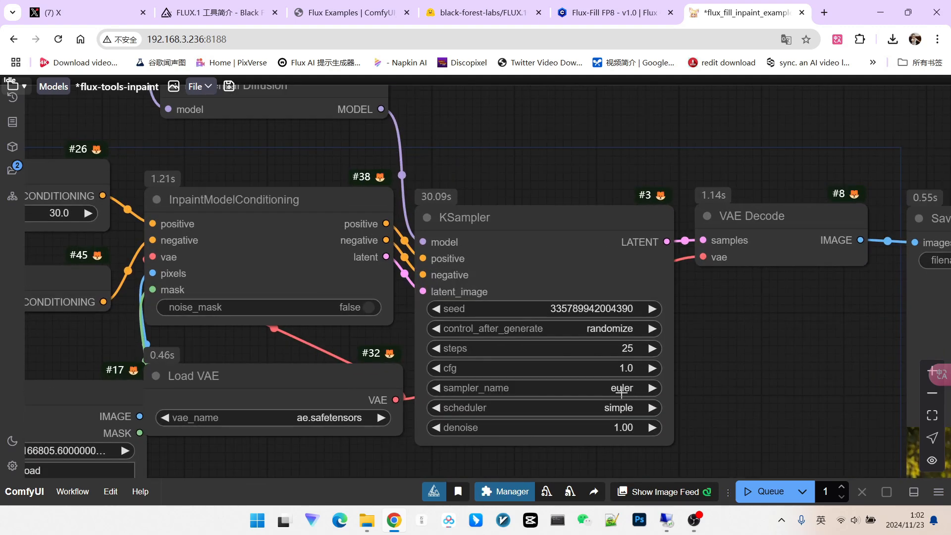
click(618, 388)
scroll(629, 454, down, 4)
scroll(630, 454, down, 1)
click(627, 463)
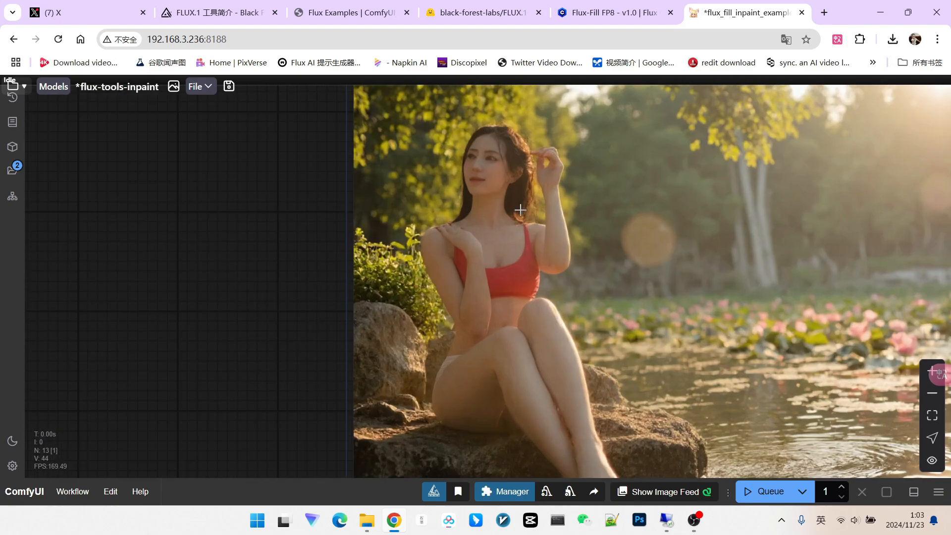
Step: Examine the LoRA-generated woman's detail and blending with the background in the Save Image result, alongside the workflow's settings
scroll(520, 210, down, 1)
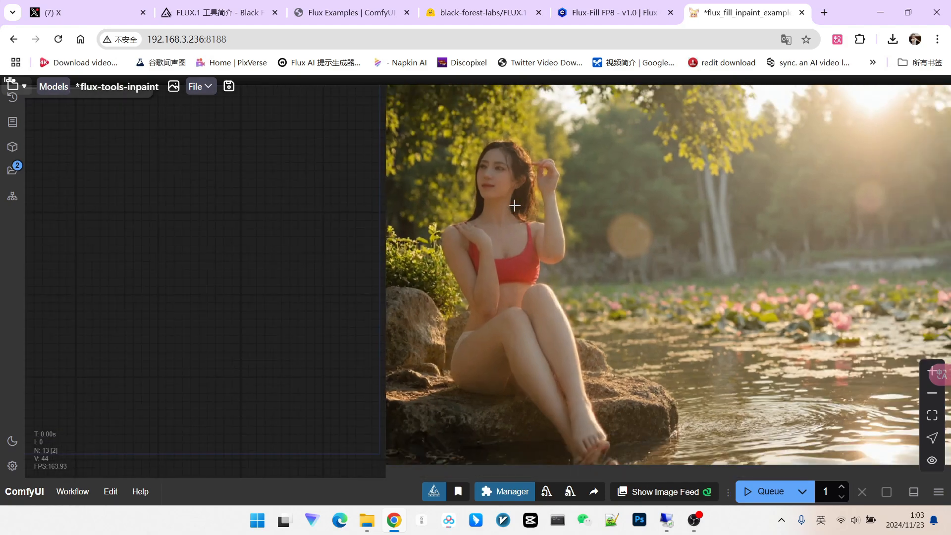
scroll(534, 241, down, 1)
scroll(540, 290, up, 2)
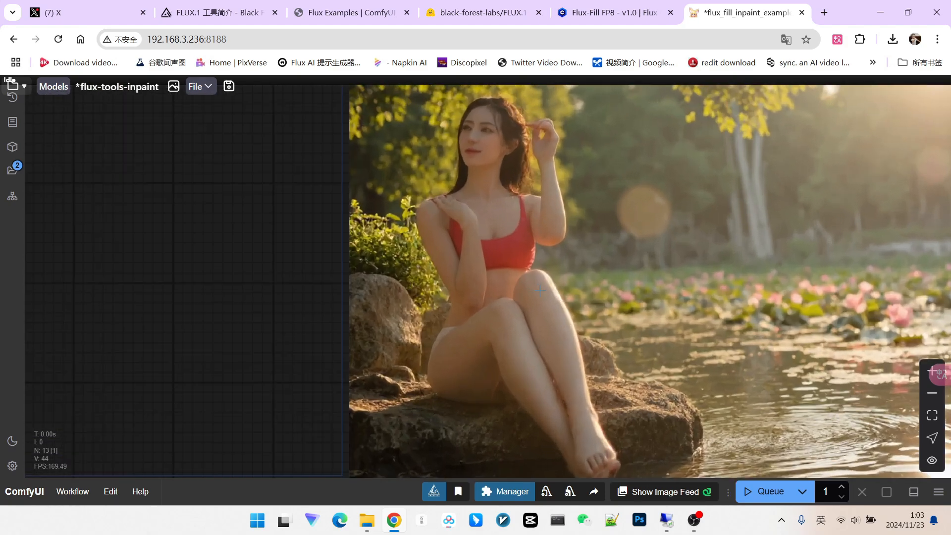
scroll(526, 261, down, 3)
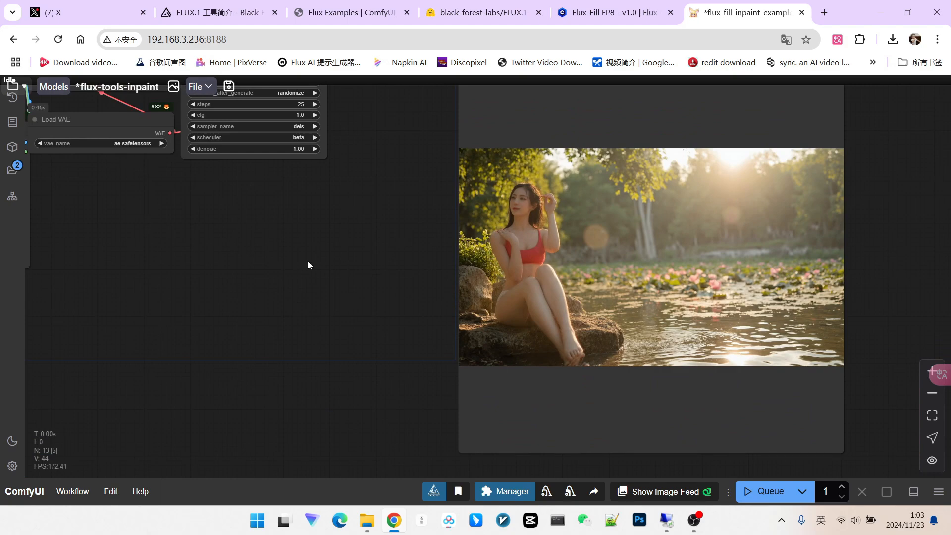
drag(308, 265, 455, 281)
scroll(522, 236, down, 5)
scroll(528, 251, up, 1)
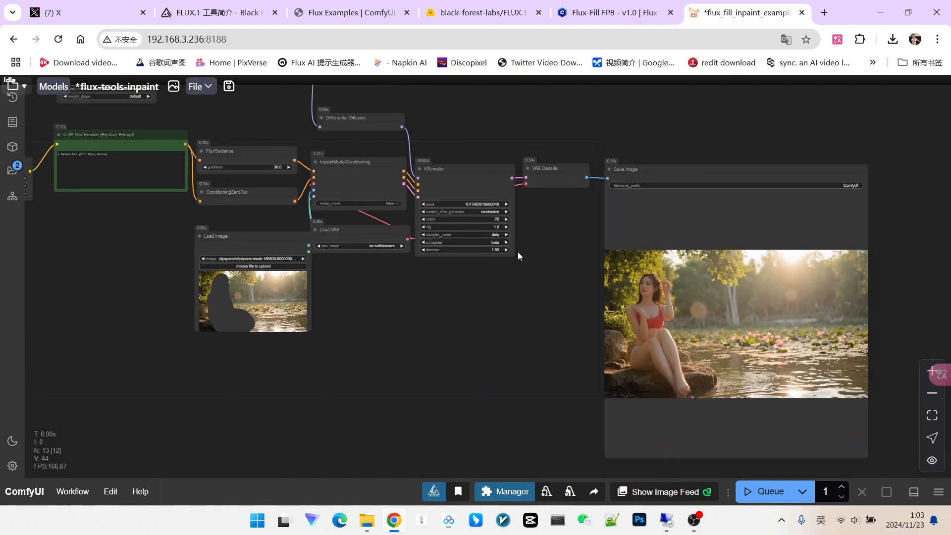
scroll(518, 255, up, 3)
drag(525, 244, 545, 252)
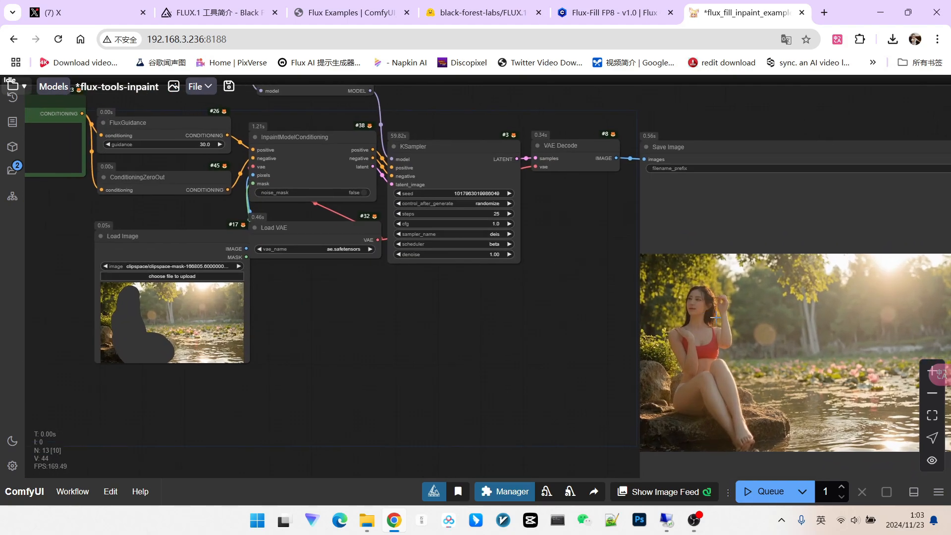
scroll(738, 323, up, 4)
scroll(716, 312, down, 3)
scroll(561, 287, down, 1)
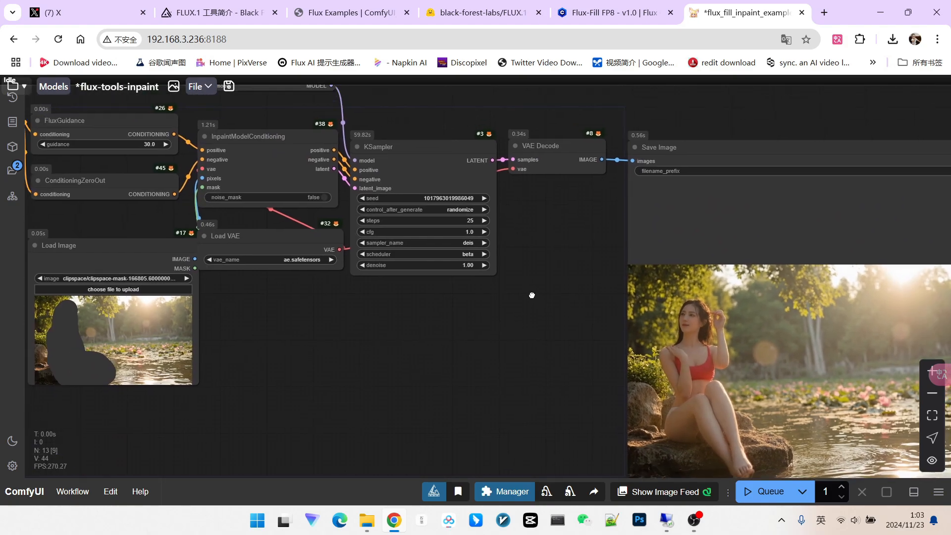
drag(557, 297, 551, 280)
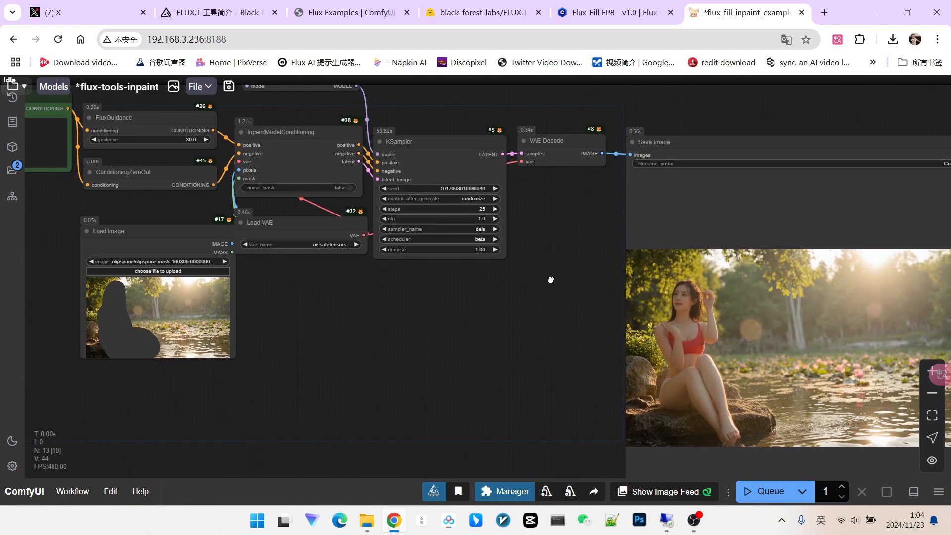
Step: Run the inpainting workflow with the LoRA loader bypassed and save the flux-tools-inpaint workflow
click(765, 491)
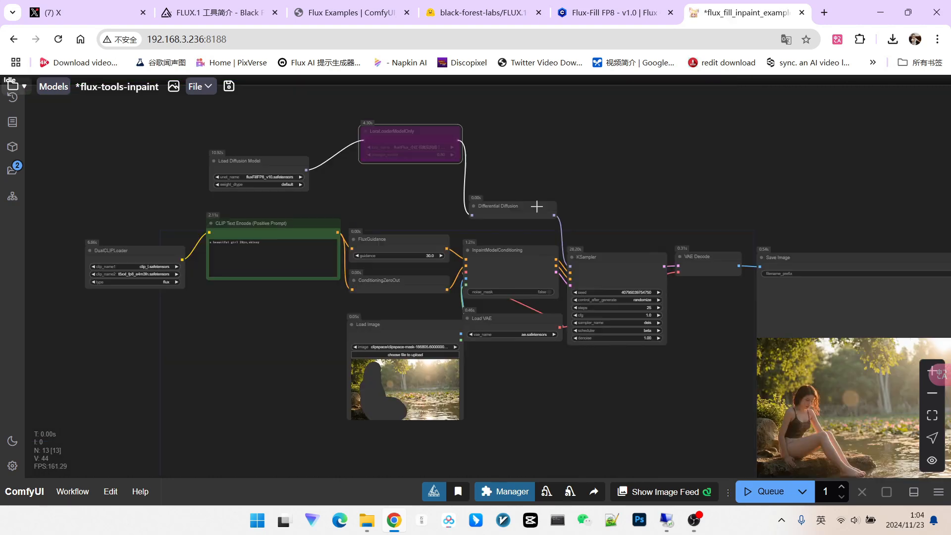
drag(637, 196, 578, 197)
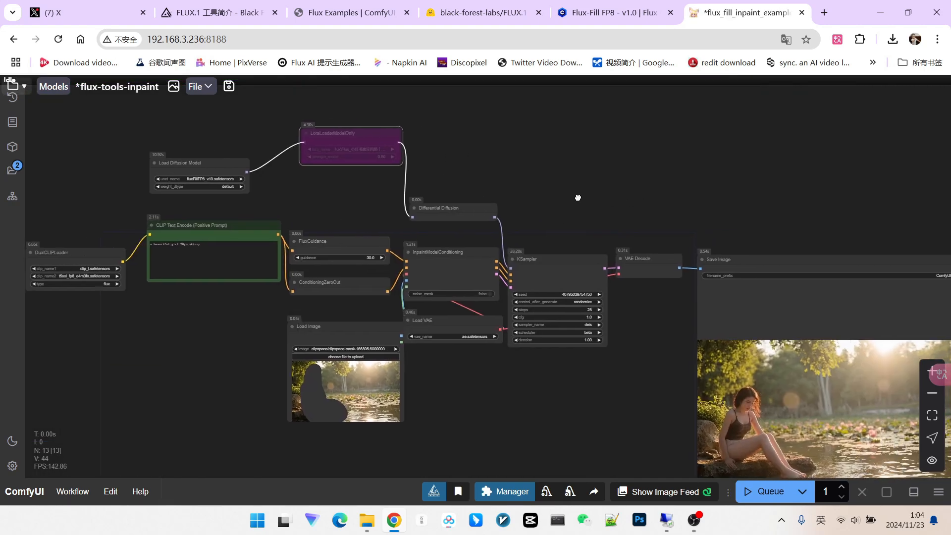
click(231, 89)
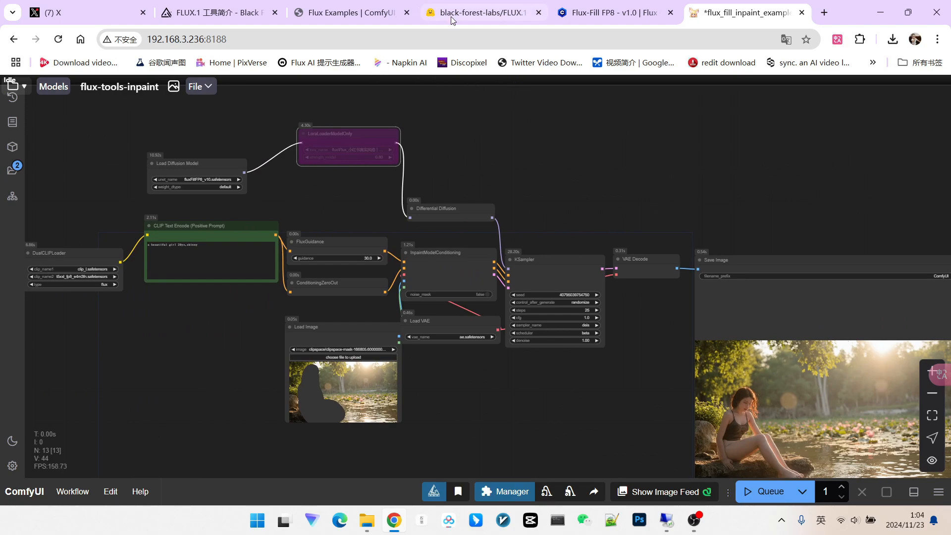
Step: Find the outpainting example on the Flux Examples page and save its image
click(347, 13)
scroll(545, 157, down, 6)
scroll(558, 163, down, 1)
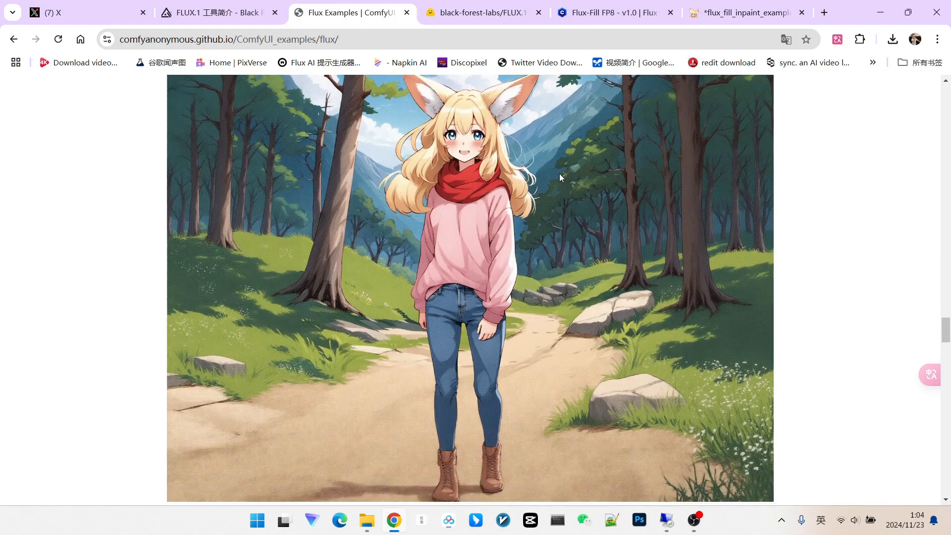
scroll(501, 185, up, 3)
scroll(516, 170, down, 2)
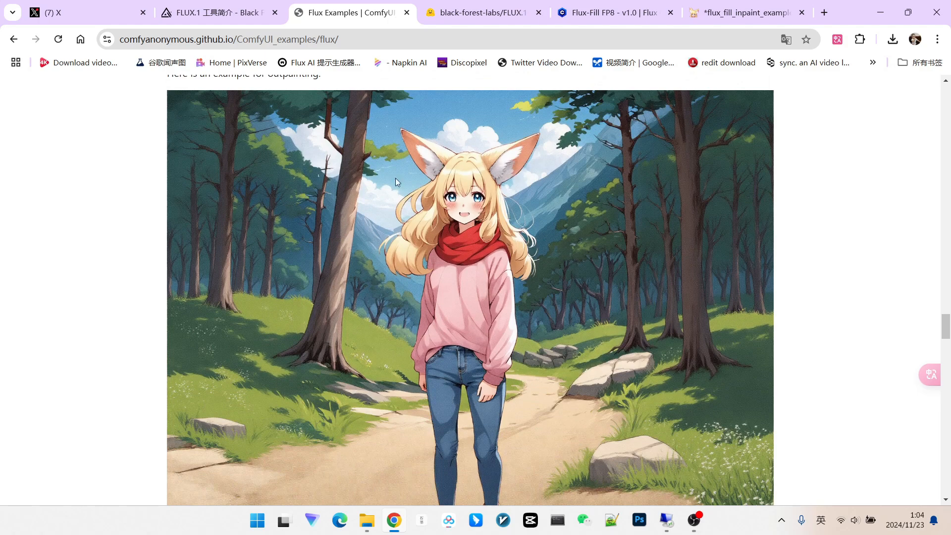
scroll(495, 209, down, 5)
scroll(513, 195, up, 6)
right_click(481, 203)
click(542, 237)
Step: Switch back to ComfyUI and load the Flux Fill outpainting example workflow from the downloaded image
click(746, 13)
scroll(478, 337, up, 2)
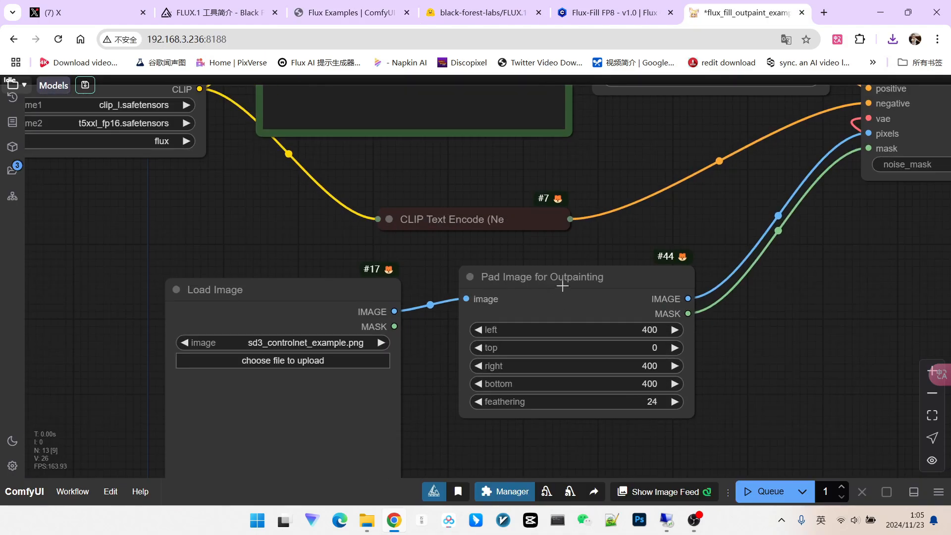
scroll(607, 284, down, 4)
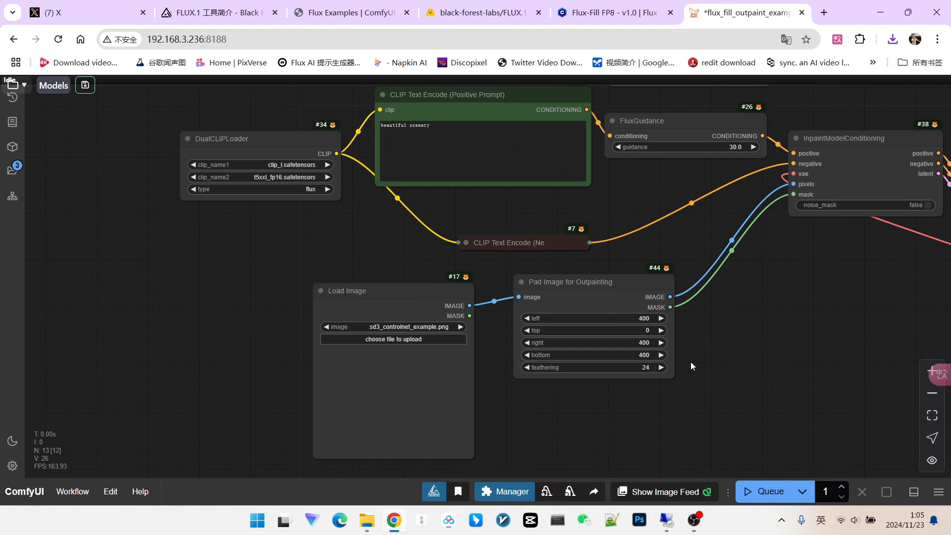
drag(724, 354, 704, 309)
Step: Upload ComfyUI_03672_.png into the Load Image node as the picture to outpaint
scroll(459, 313, up, 4)
click(360, 278)
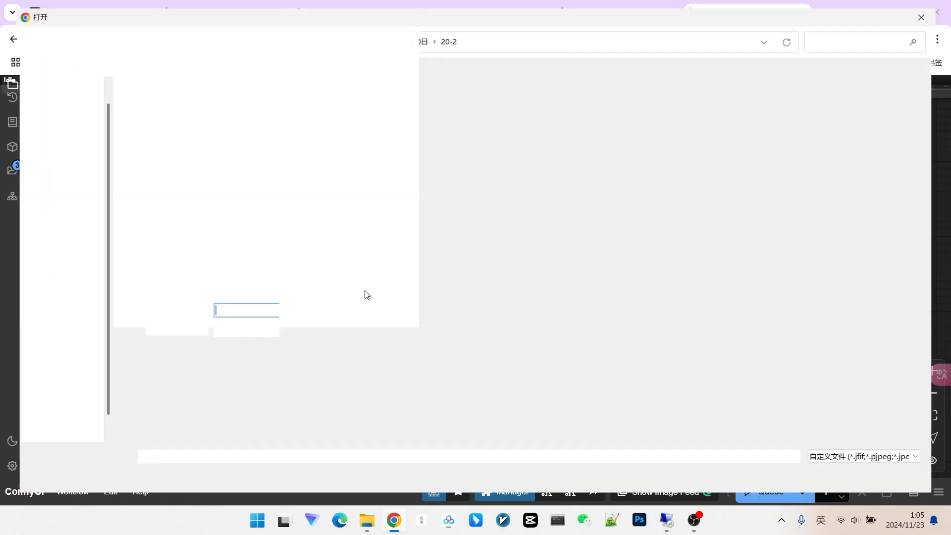
key(Escape)
scroll(309, 279, up, 4)
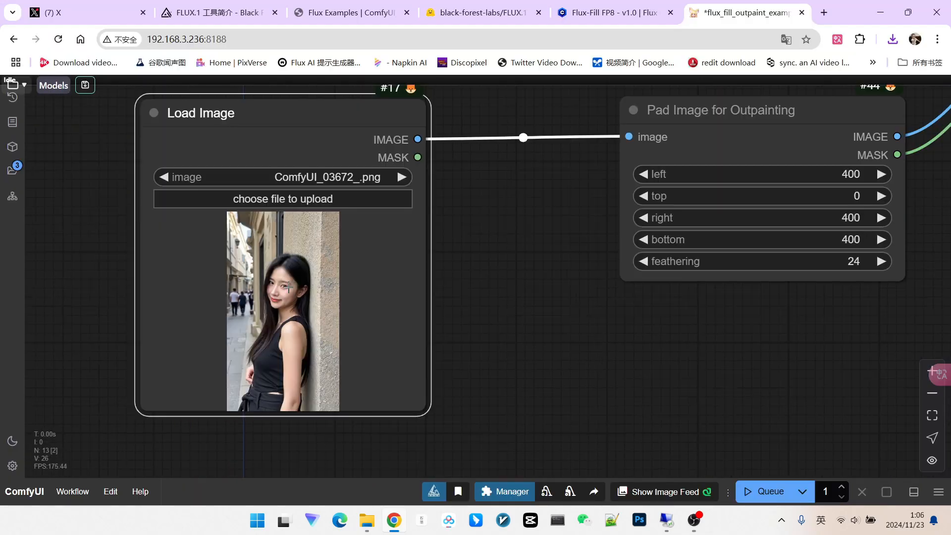
scroll(317, 274, down, 5)
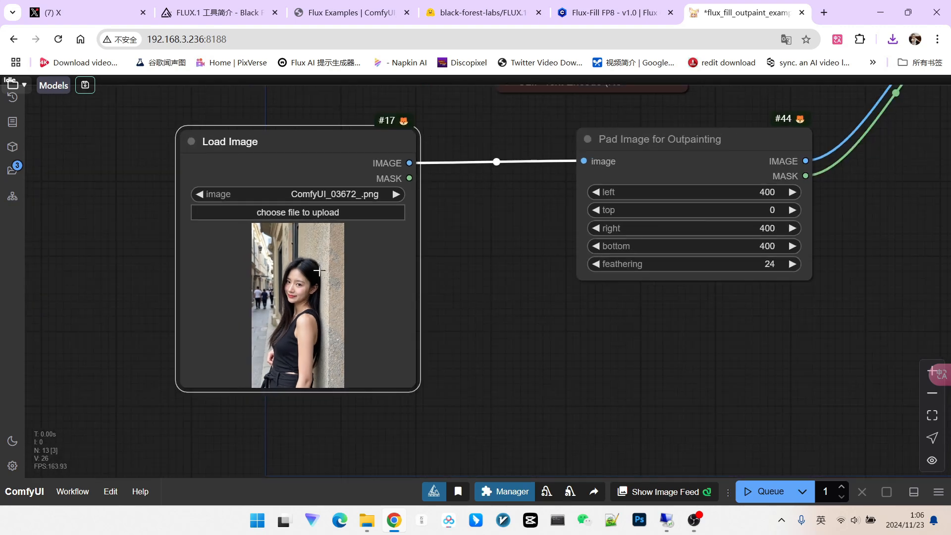
drag(459, 272, 435, 258)
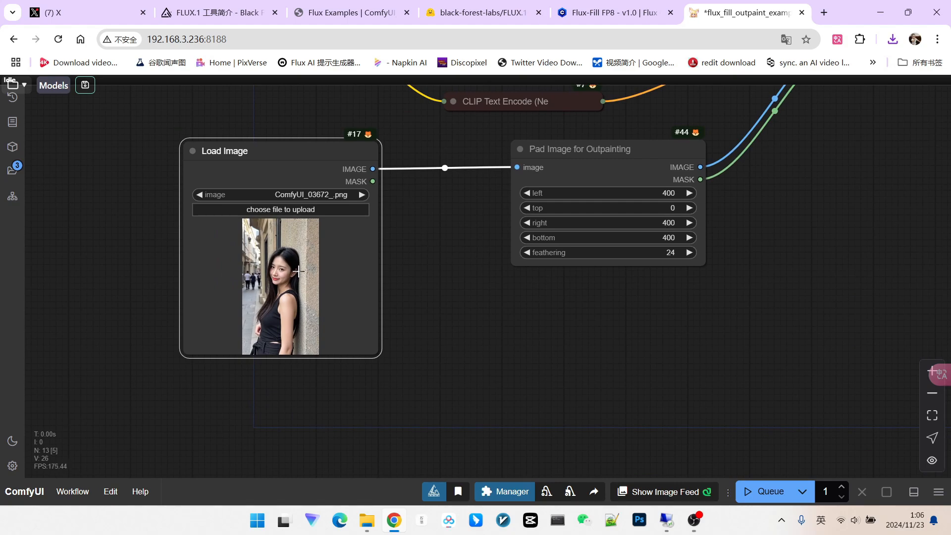
Step: Set clip_name2 in the DualCLIPLoader node to t5xxl_fp8_e4m3fn.safetensors
scroll(436, 278, down, 2)
scroll(715, 265, down, 4)
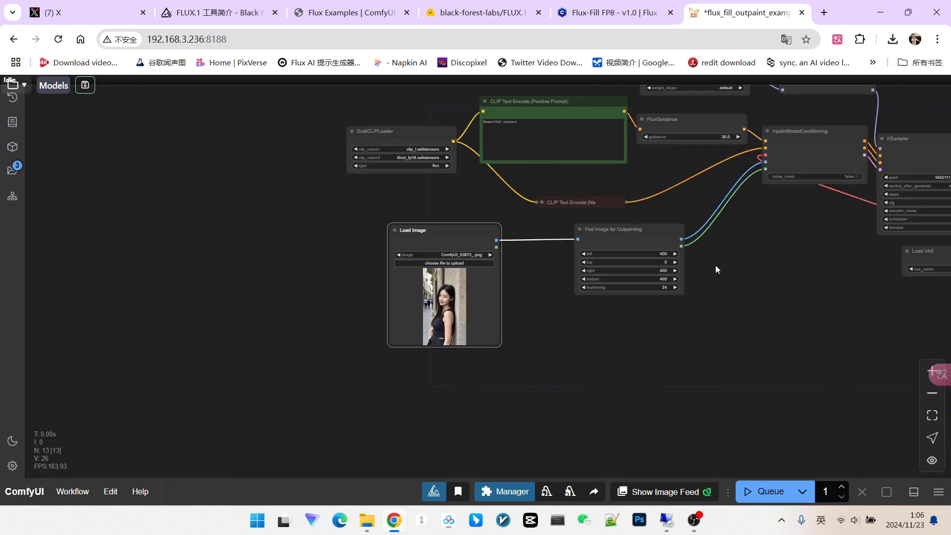
drag(466, 217, 424, 286)
scroll(349, 225, up, 8)
click(360, 223)
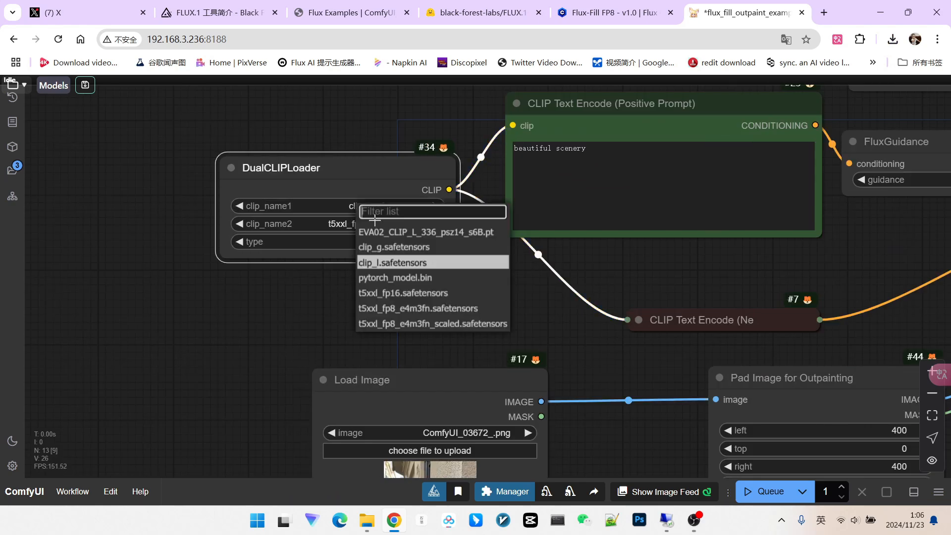
click(435, 308)
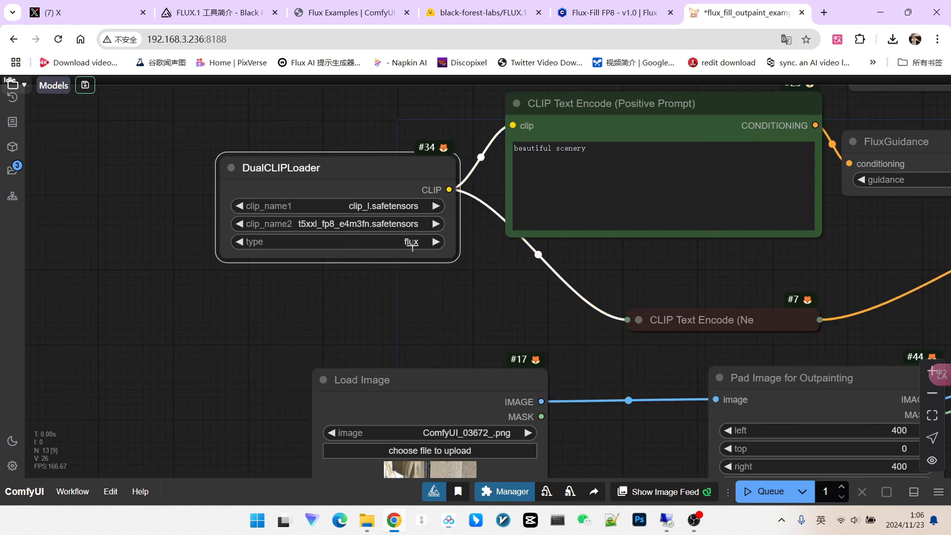
Step: Set unet_name in the Load Diffusion Model node to fluxFillFP8_v10.safetensors
drag(593, 252, 132, 373)
click(565, 179)
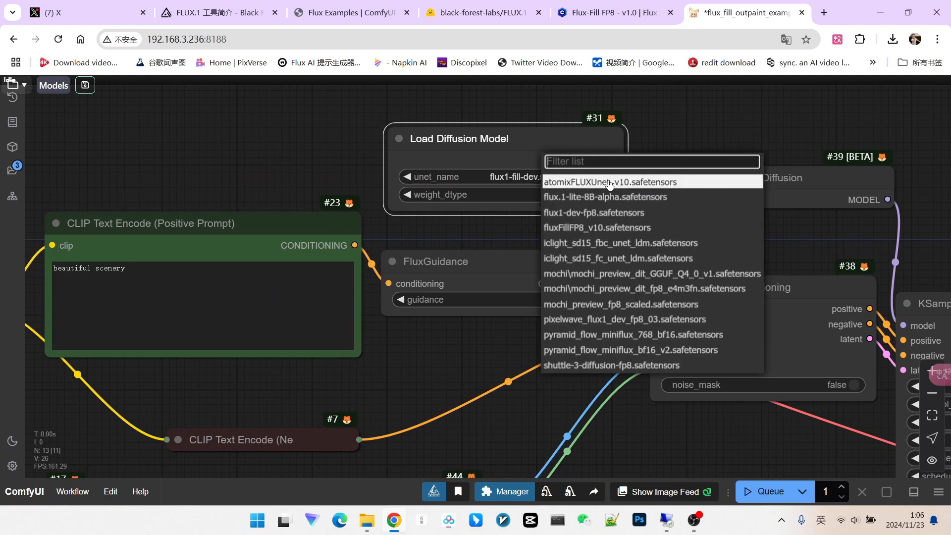
click(601, 228)
scroll(570, 198, up, 2)
scroll(507, 215, down, 5)
Step: Connect a Preview Image node to the IMAGE output and a Mask Preview node to the MASK output of Pad Image for Outpainting
drag(631, 239, 515, 186)
drag(491, 360, 553, 239)
drag(496, 337, 512, 248)
scroll(585, 268, up, 2)
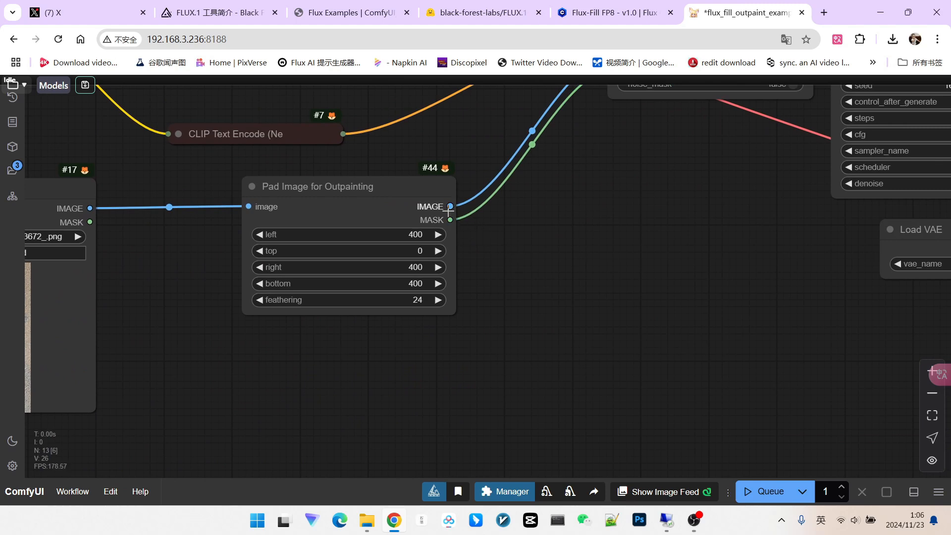
drag(513, 233, 485, 238)
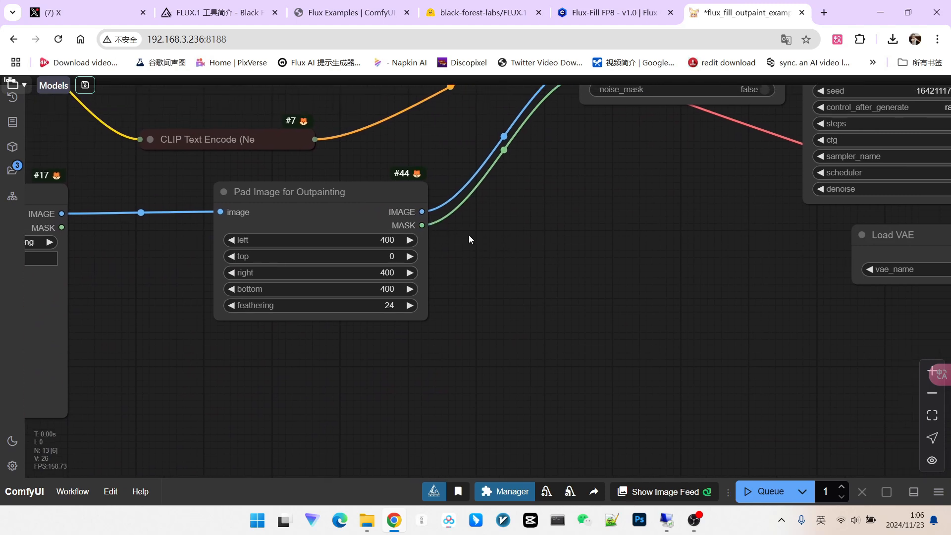
drag(423, 212, 520, 234)
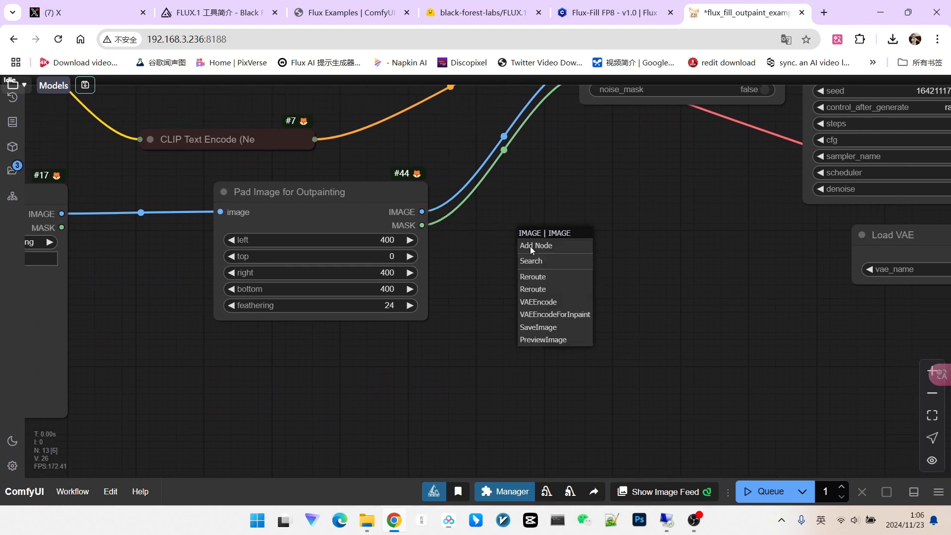
click(547, 340)
drag(577, 239, 588, 207)
drag(422, 224, 513, 263)
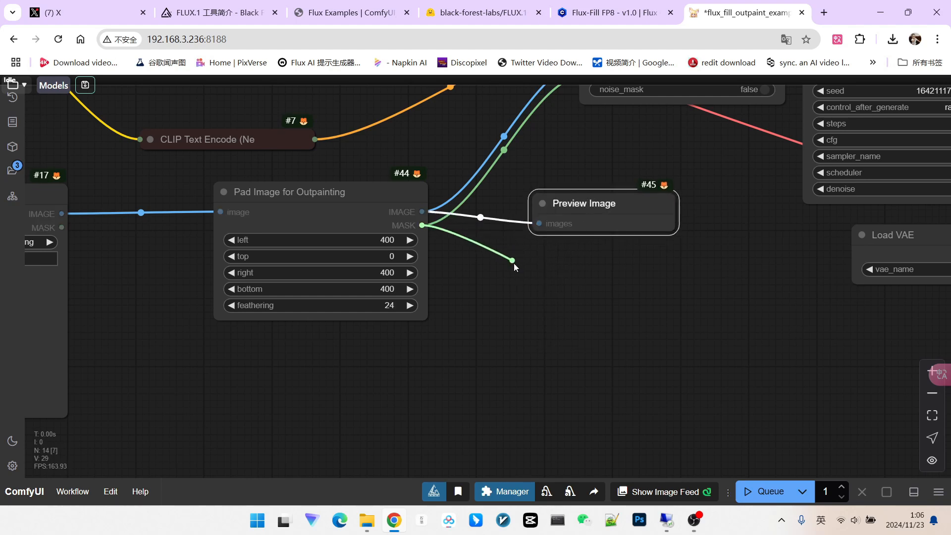
click(649, 305)
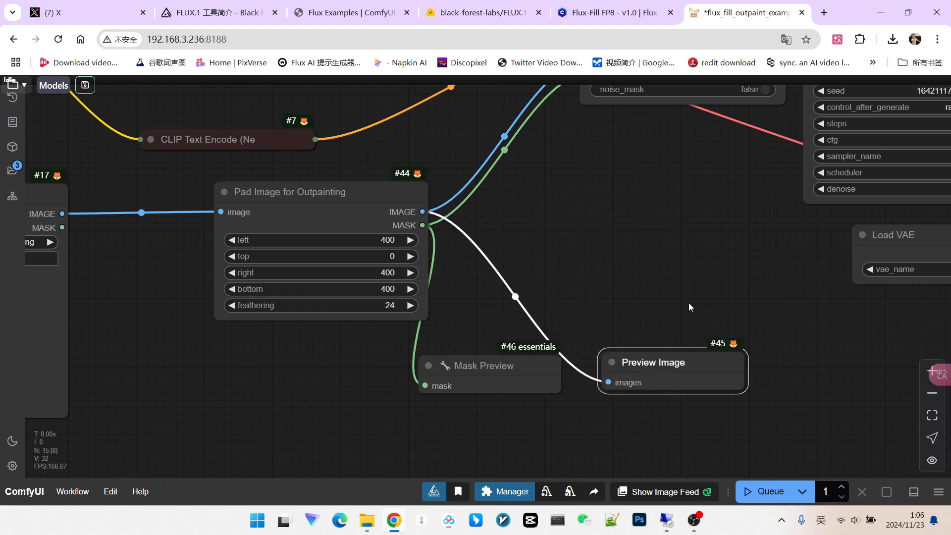
Step: Look over the conditioning and sampler settings, then run the outpainting workflow
scroll(689, 302, down, 3)
scroll(574, 254, up, 4)
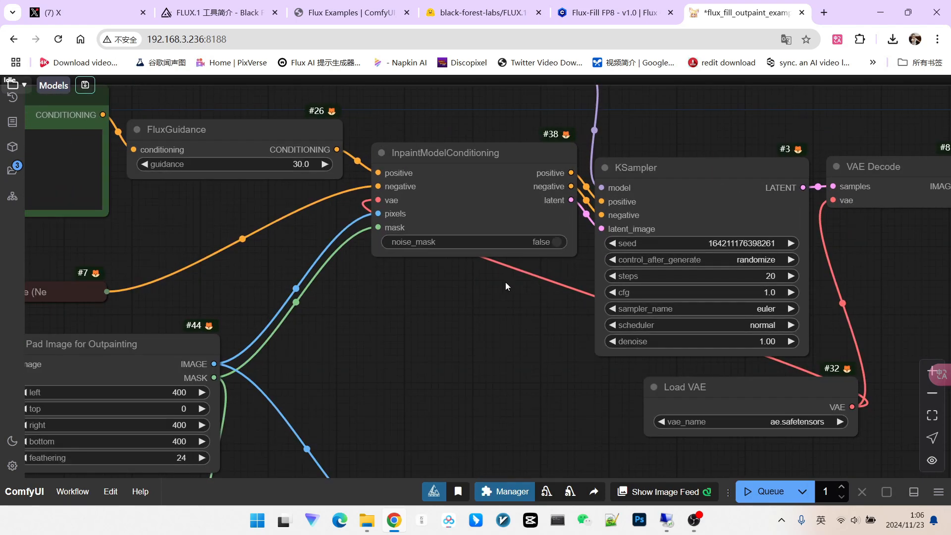
scroll(505, 282, down, 8)
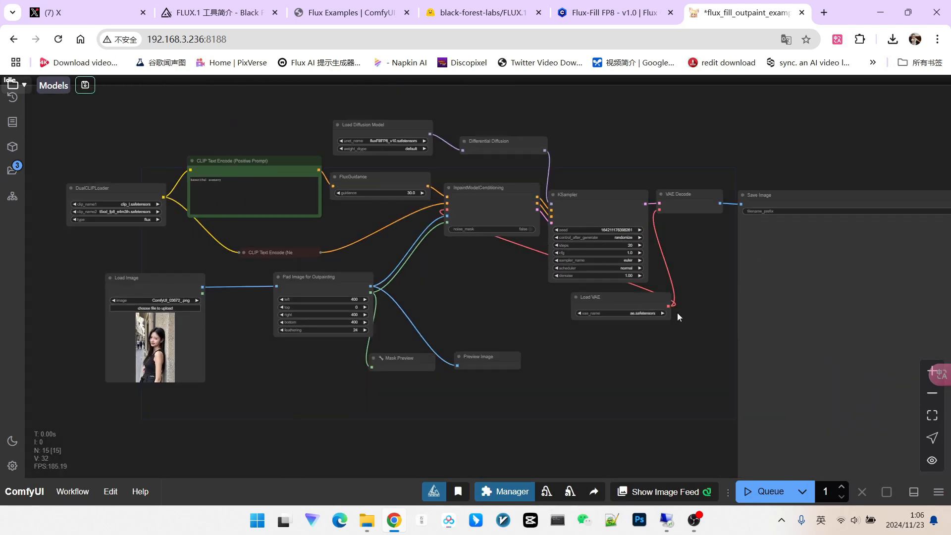
scroll(677, 314, down, 2)
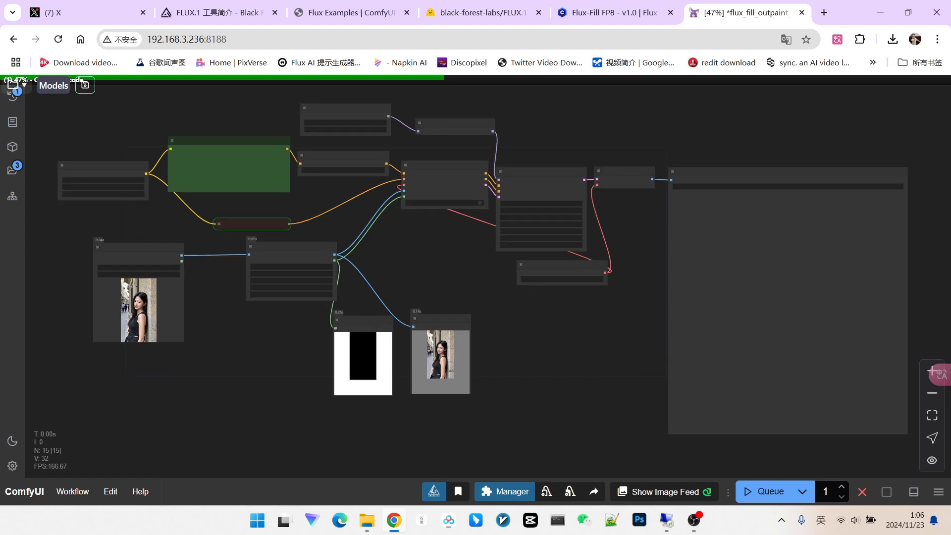
Step: Examine the padded areas in the Mask Preview and Preview Image nodes against the padding settings
scroll(477, 367, up, 7)
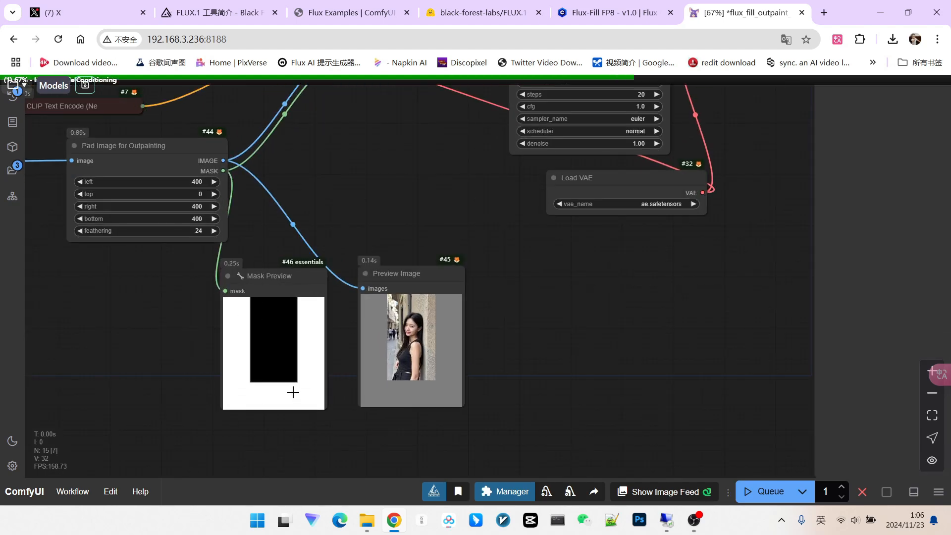
scroll(498, 330, down, 5)
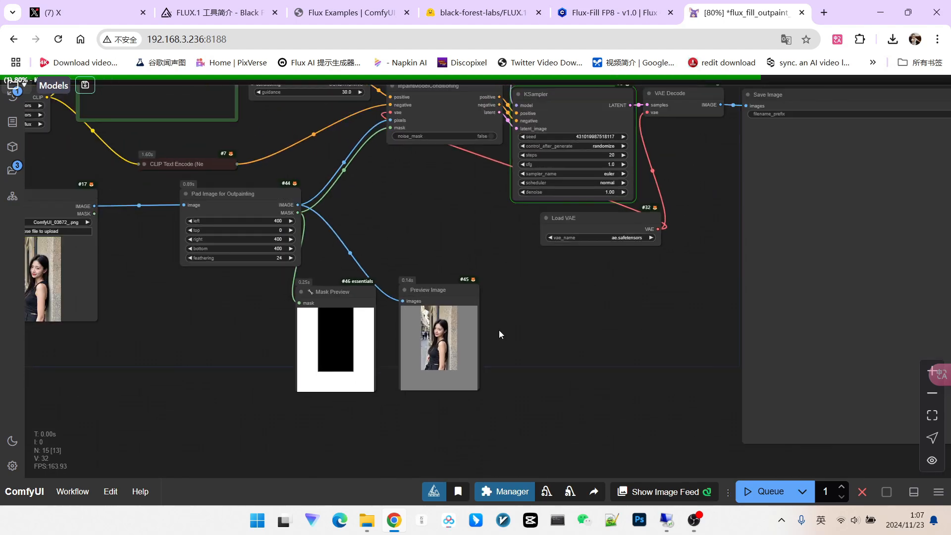
drag(659, 299, 625, 305)
scroll(577, 362, up, 4)
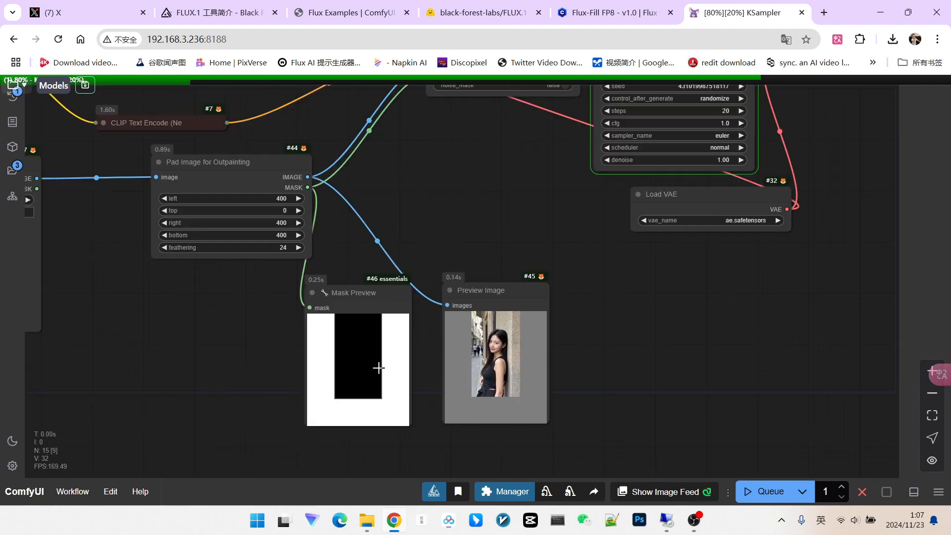
scroll(650, 323, down, 3)
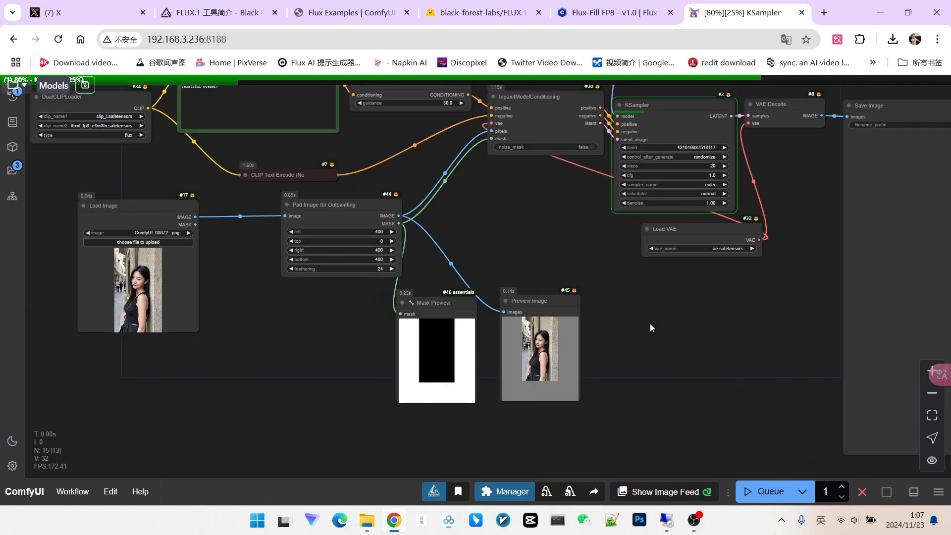
drag(650, 323, 593, 330)
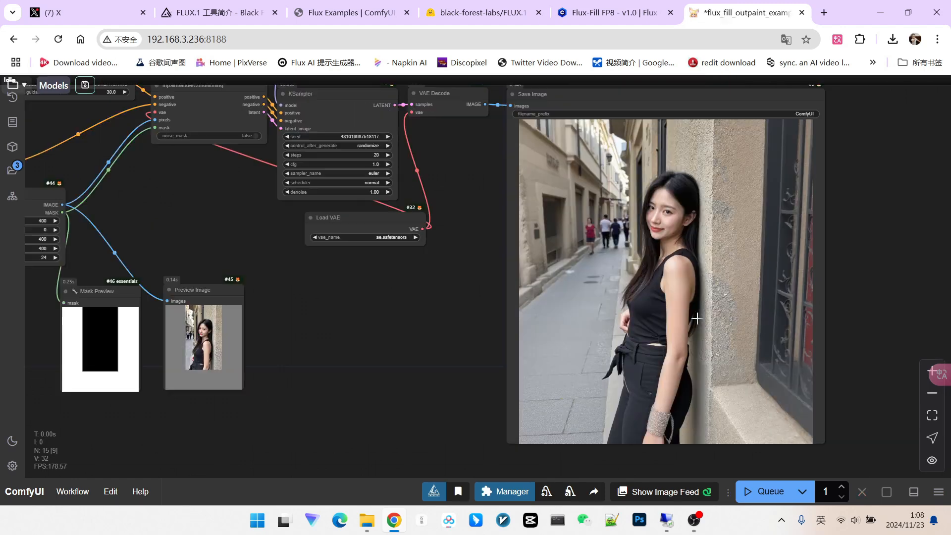
Step: Examine the outpainted picture in the Save Image node and compare it with the padded preview
scroll(693, 319, up, 2)
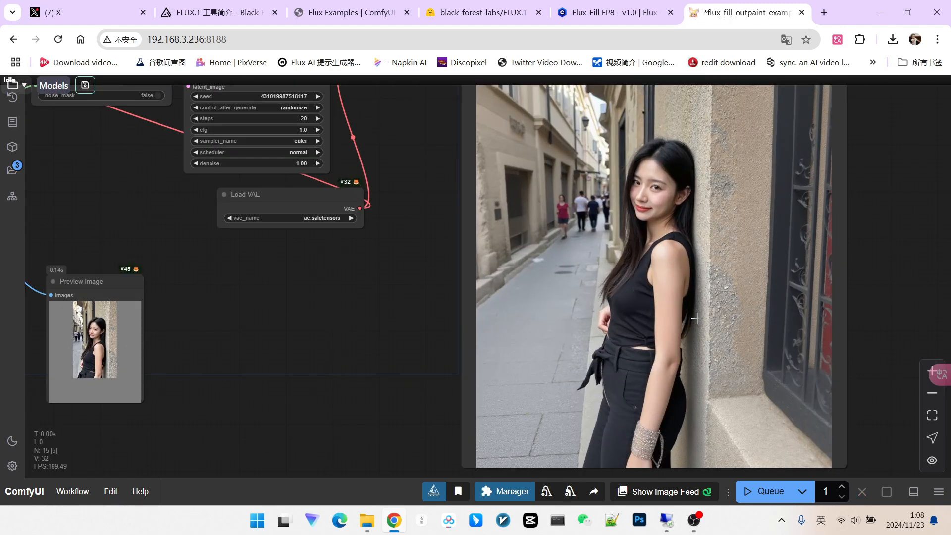
scroll(671, 307, down, 2)
scroll(767, 345, up, 4)
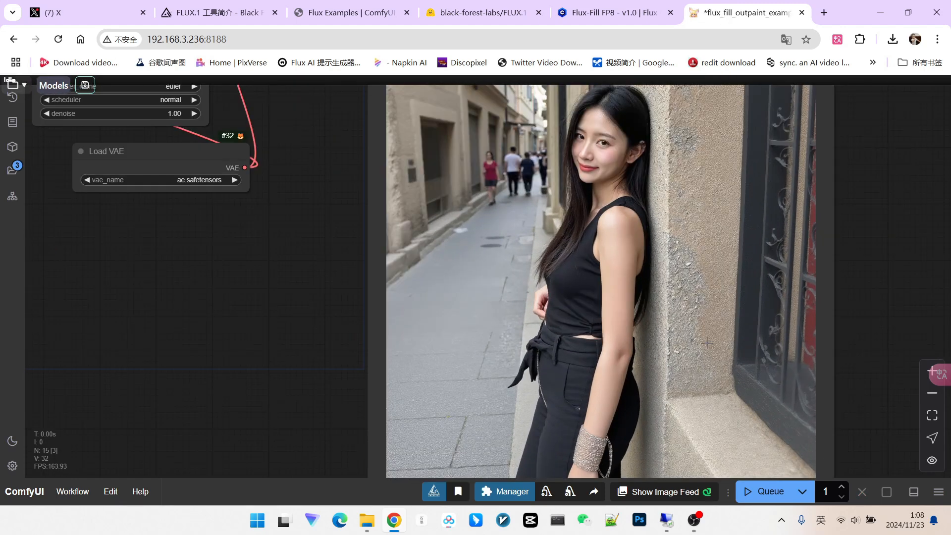
scroll(693, 332, down, 2)
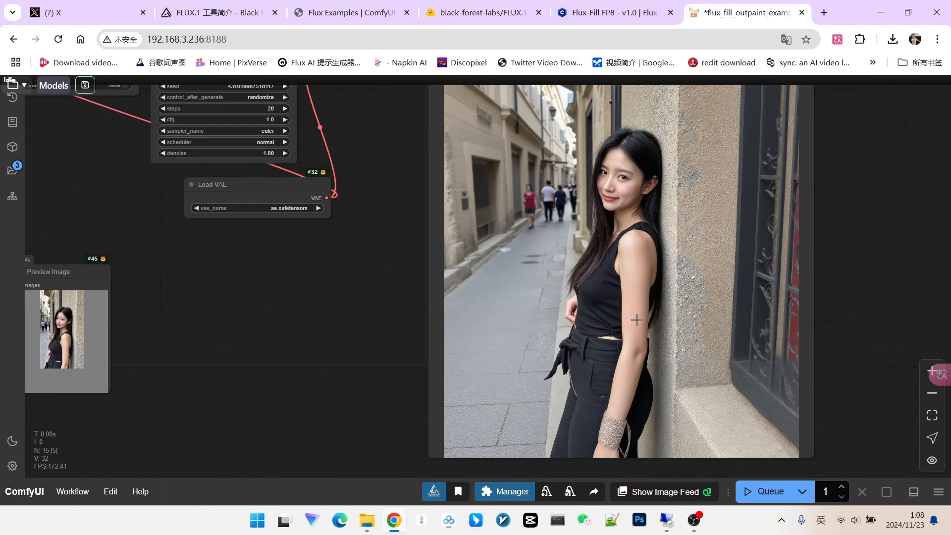
scroll(631, 369, down, 1)
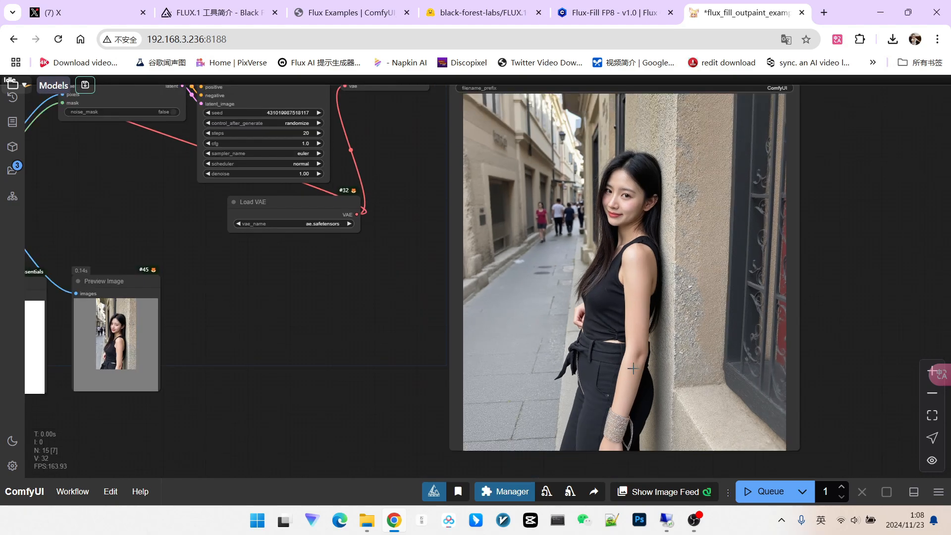
drag(843, 269, 726, 293)
scroll(726, 290, down, 2)
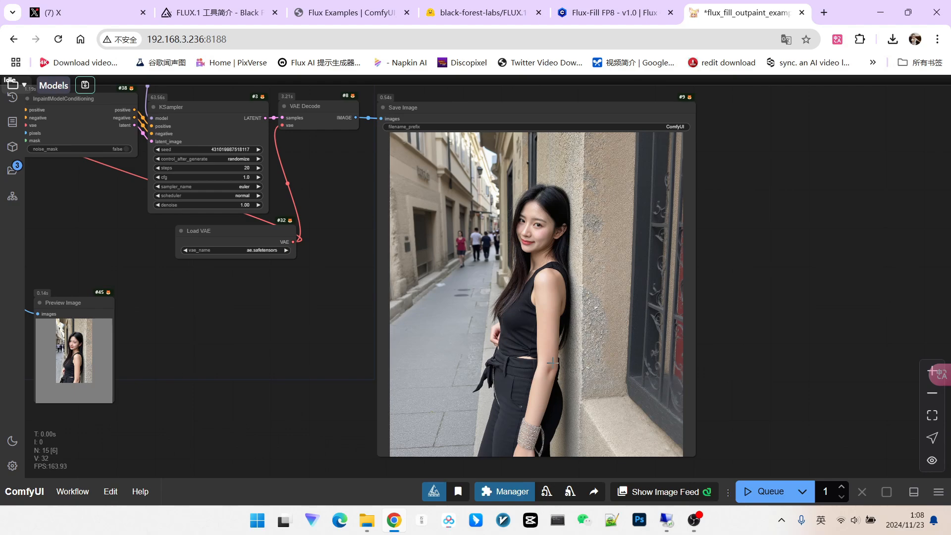
scroll(101, 364, up, 5)
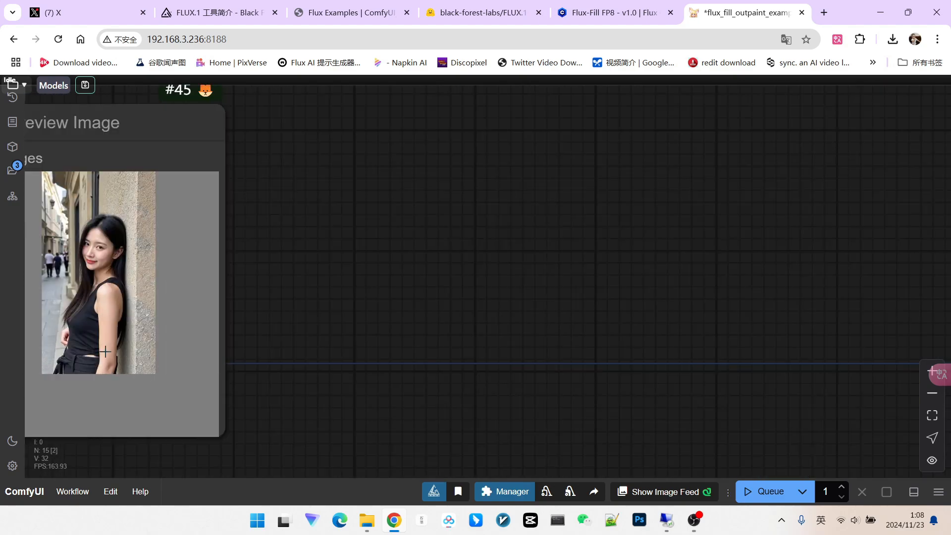
scroll(135, 341, down, 3)
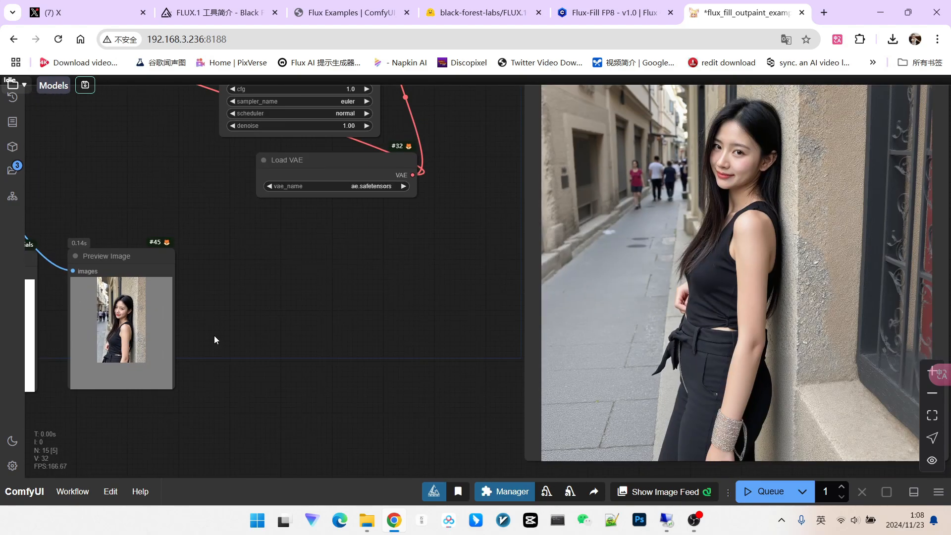
Step: Inspect how the extended street, wall and lower body in the outpainted picture blend with the original photo
scroll(639, 255, down, 2)
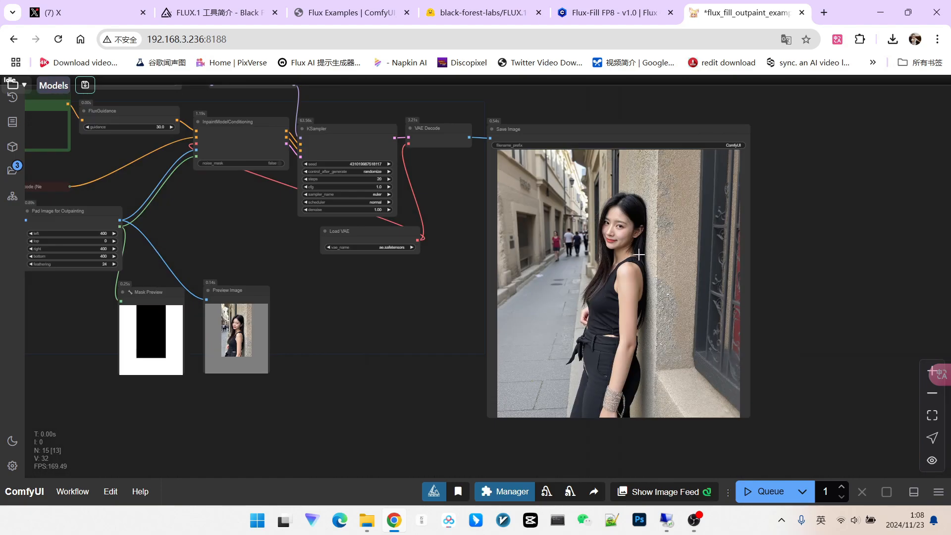
scroll(639, 300, up, 3)
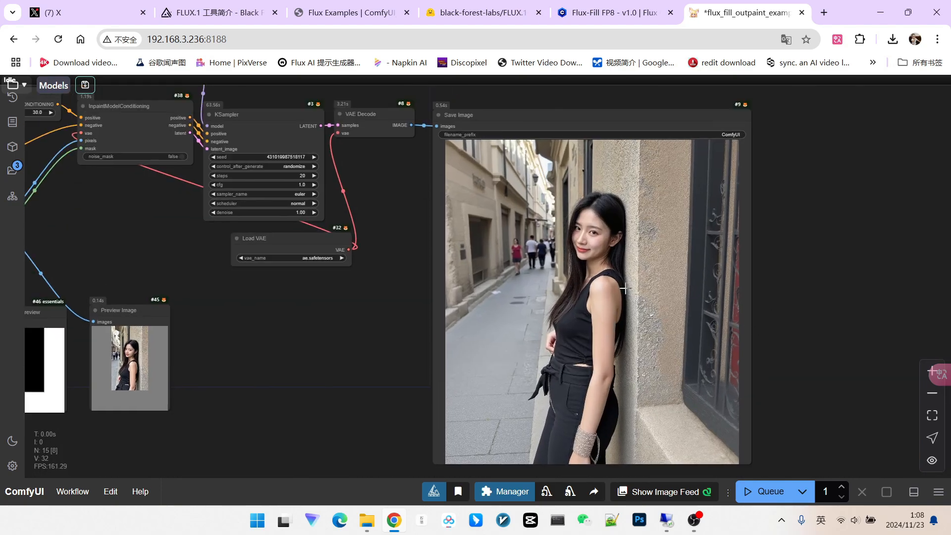
scroll(764, 318, down, 2)
scroll(754, 314, up, 4)
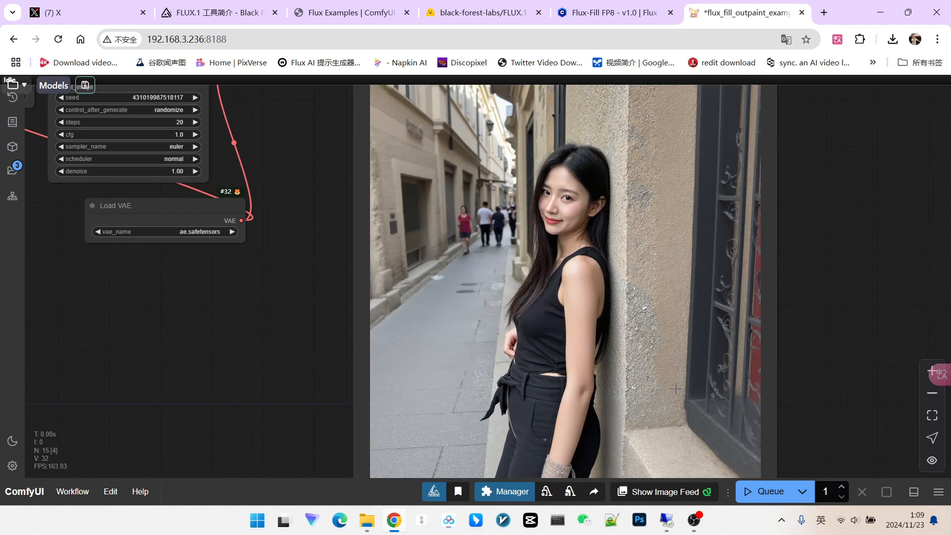
scroll(590, 341, down, 4)
drag(592, 340, 593, 301)
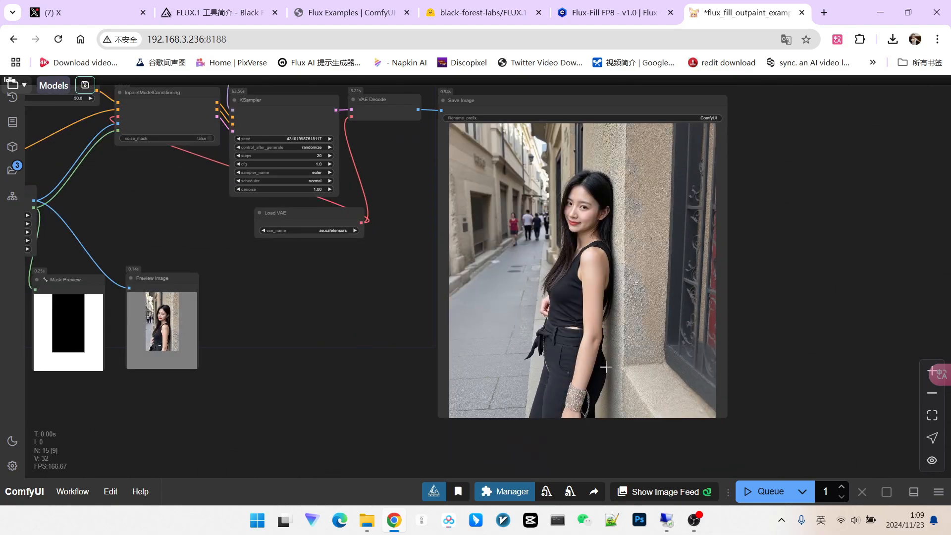
scroll(595, 292, down, 3)
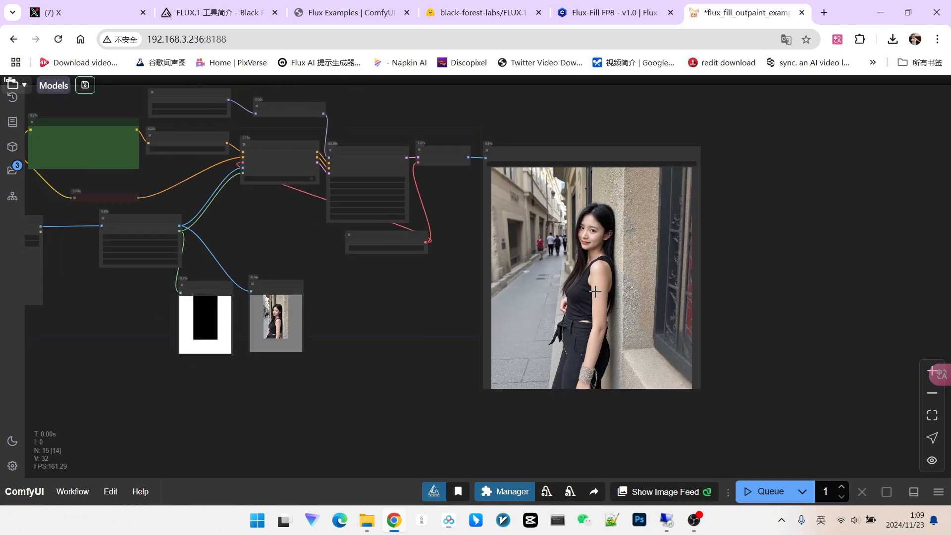
drag(403, 336, 470, 323)
Step: Run the outpainting workflow again for another picture and save the flux-tools-inpaint1 workflow
click(766, 492)
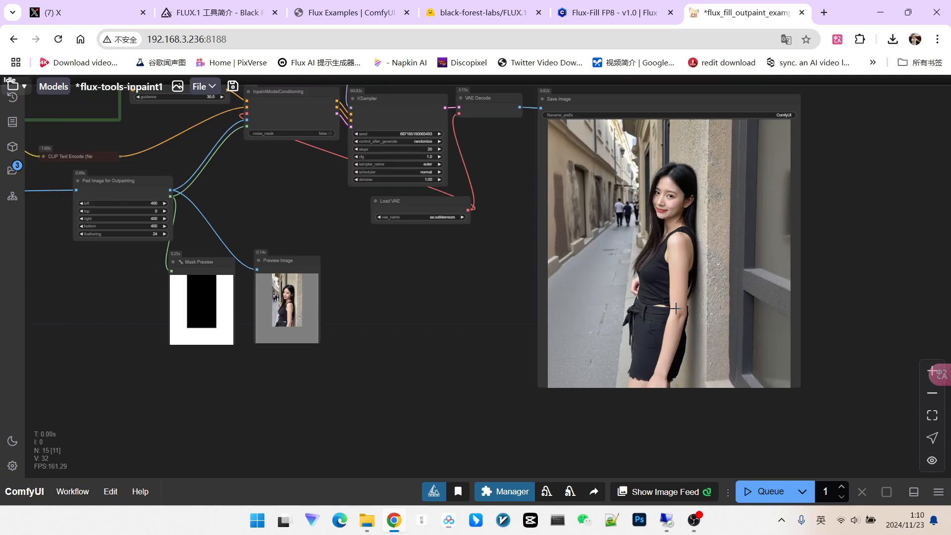
scroll(681, 311, up, 2)
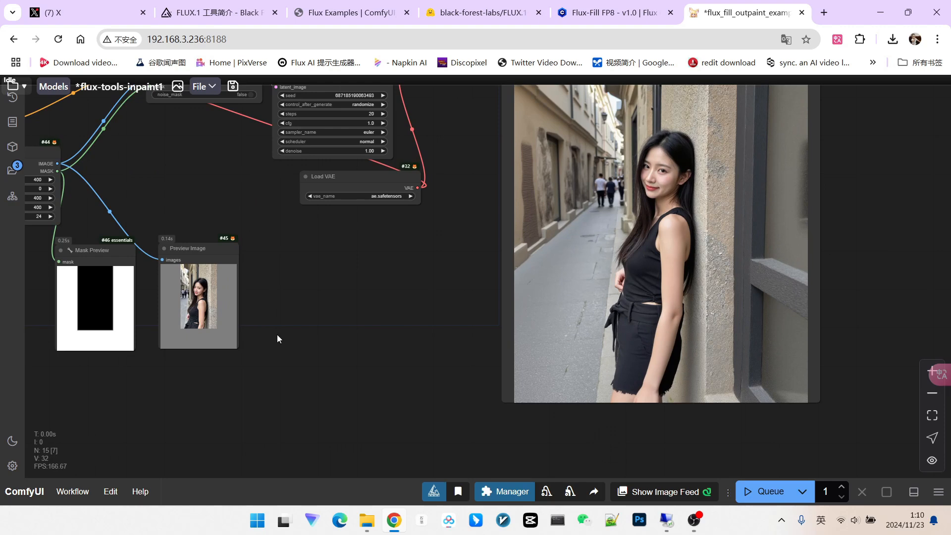
scroll(396, 322, down, 5)
drag(396, 323, 468, 303)
scroll(455, 309, down, 1)
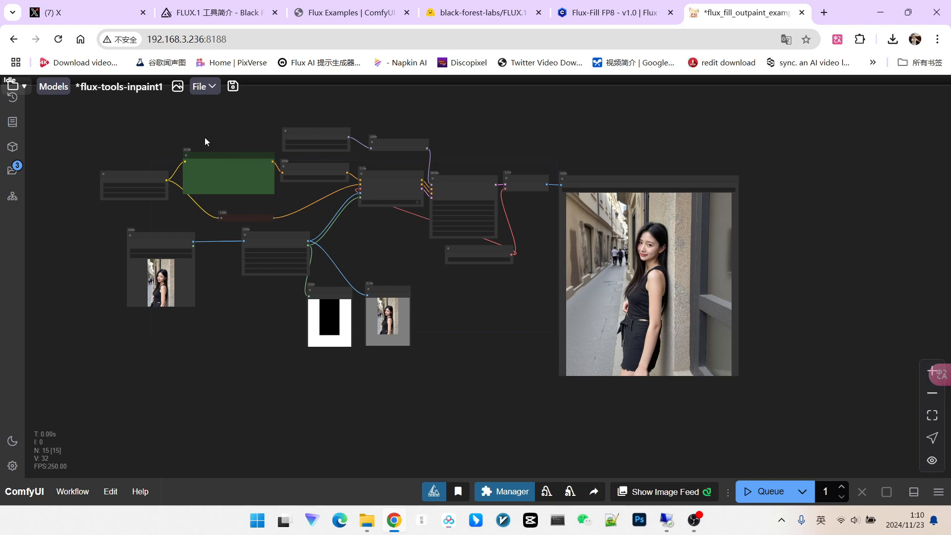
click(232, 86)
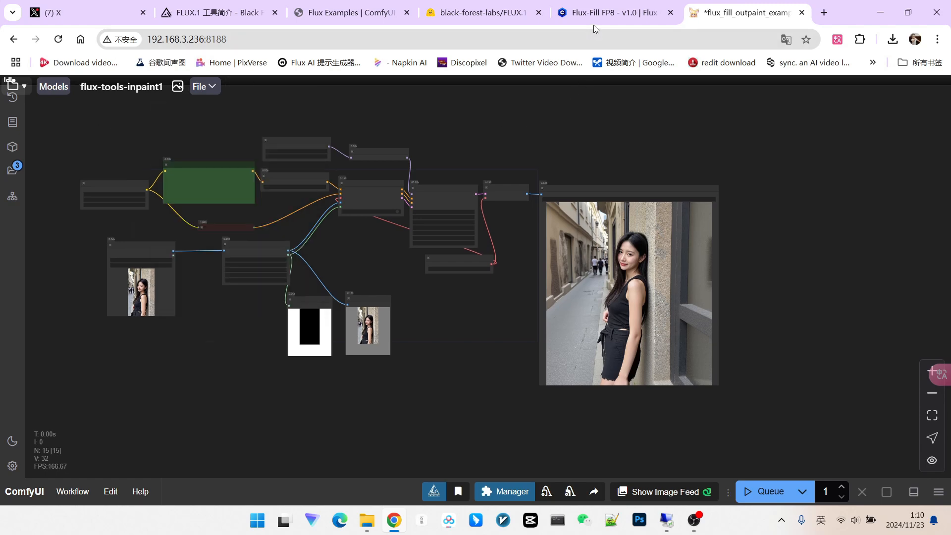
Step: Read the Redux section of the Flux Examples page for the required model files and their target folders
click(331, 14)
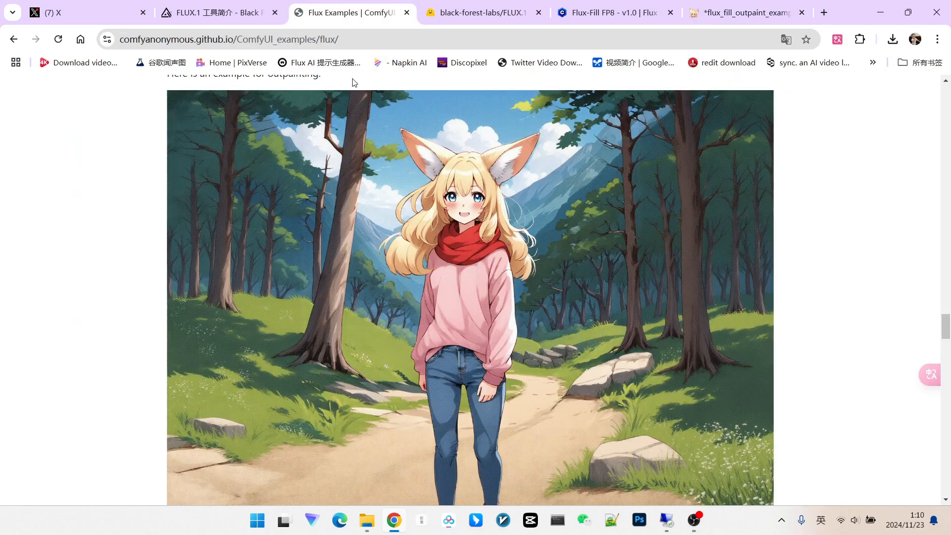
scroll(495, 179, down, 10)
scroll(495, 179, up, 2)
scroll(466, 177, down, 2)
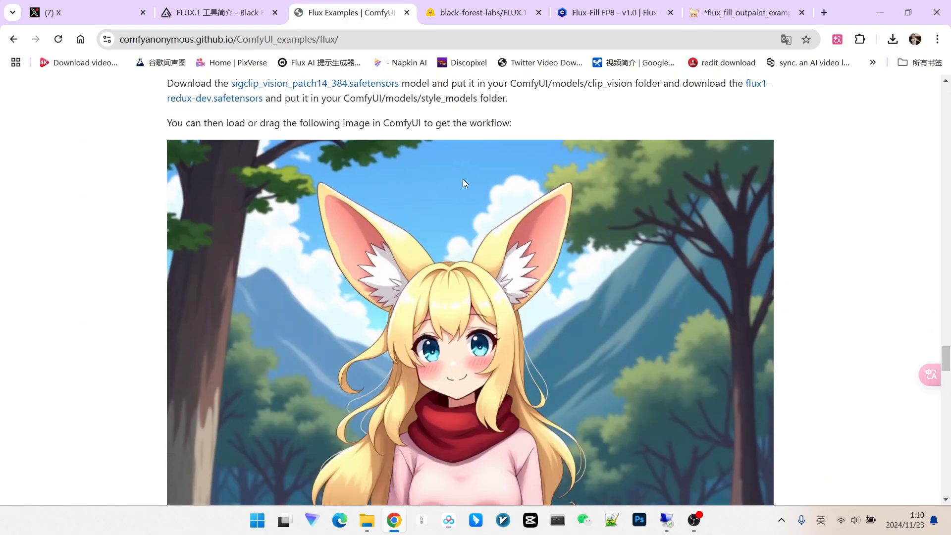
scroll(466, 177, up, 1)
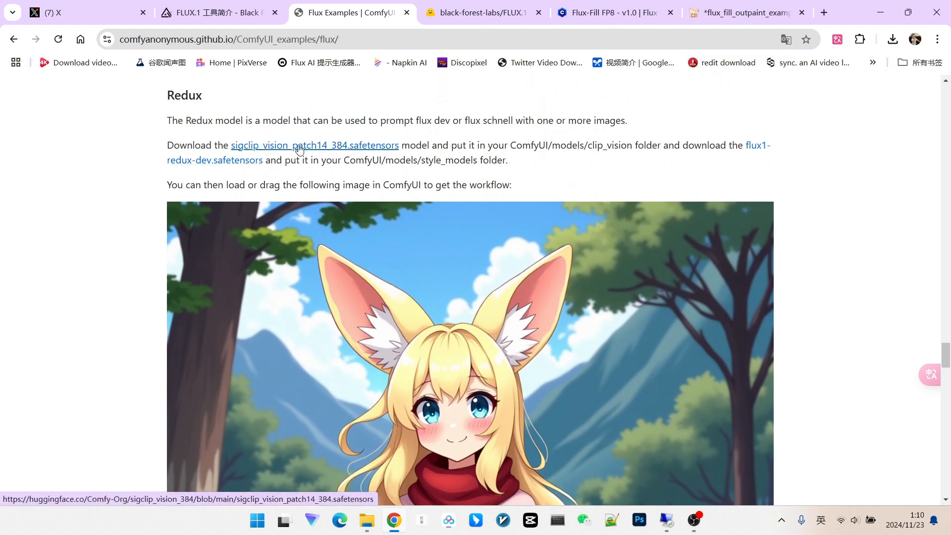
drag(592, 145, 629, 145)
click(674, 165)
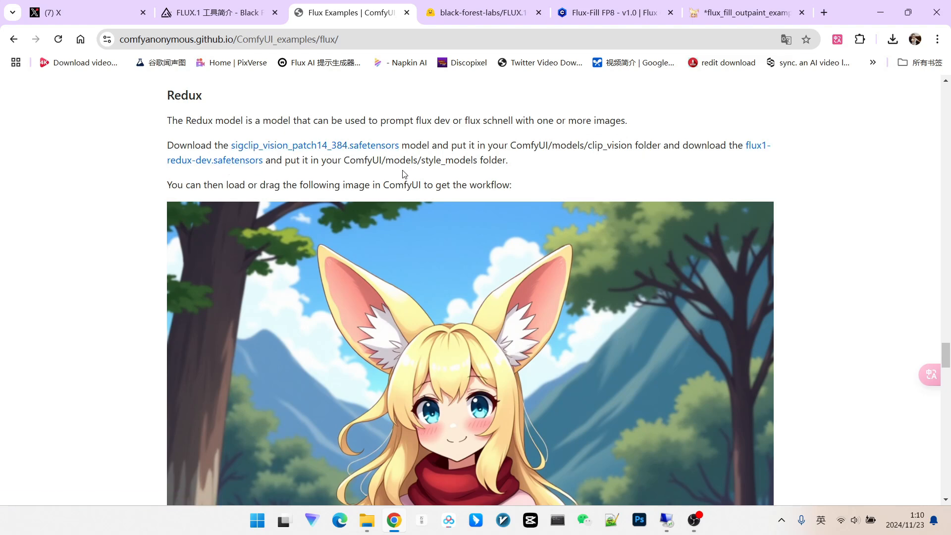
scroll(708, 153, down, 2)
scroll(724, 173, up, 2)
scroll(629, 177, down, 2)
scroll(628, 174, up, 2)
drag(417, 160, 479, 160)
click(562, 169)
Step: Save the Redux example image as flux_redux_model_example.png in the 20-2 folder and load its workflow into ComfyUI
scroll(540, 177, down, 4)
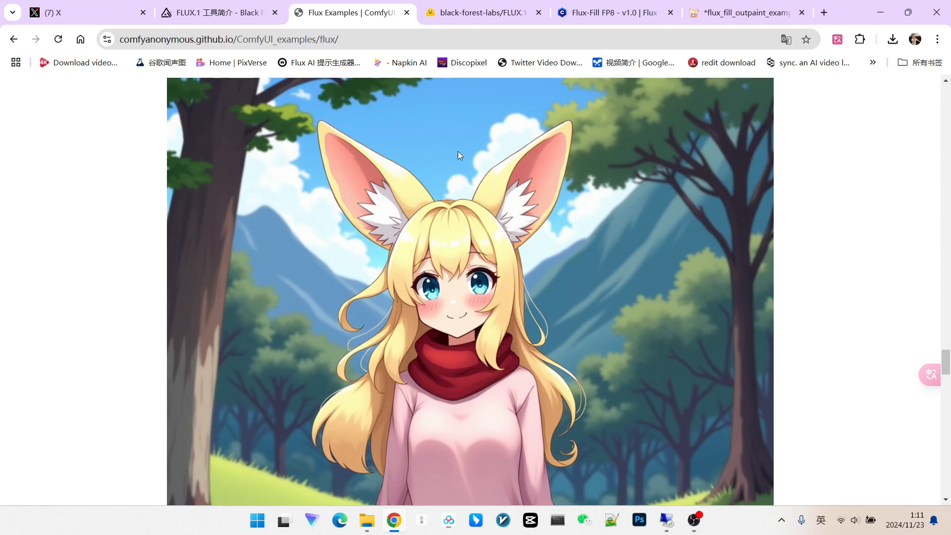
right_click(512, 173)
click(578, 209)
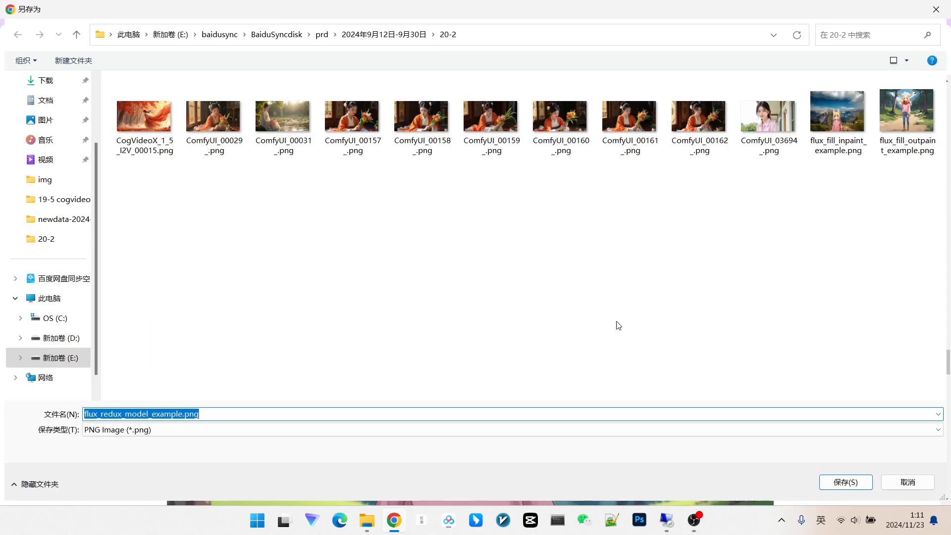
click(846, 482)
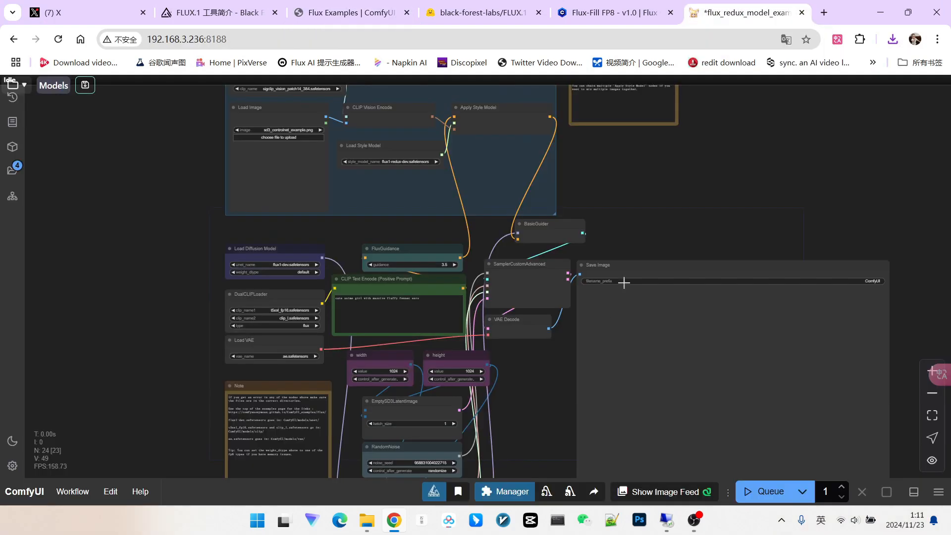
Step: Examine the Redux example workflow, covering the Redux Model group, model loaders, prompt, size and sampling nodes, and notes
scroll(628, 214, up, 5)
drag(629, 213, 630, 303)
drag(632, 241, 700, 267)
scroll(718, 320, down, 3)
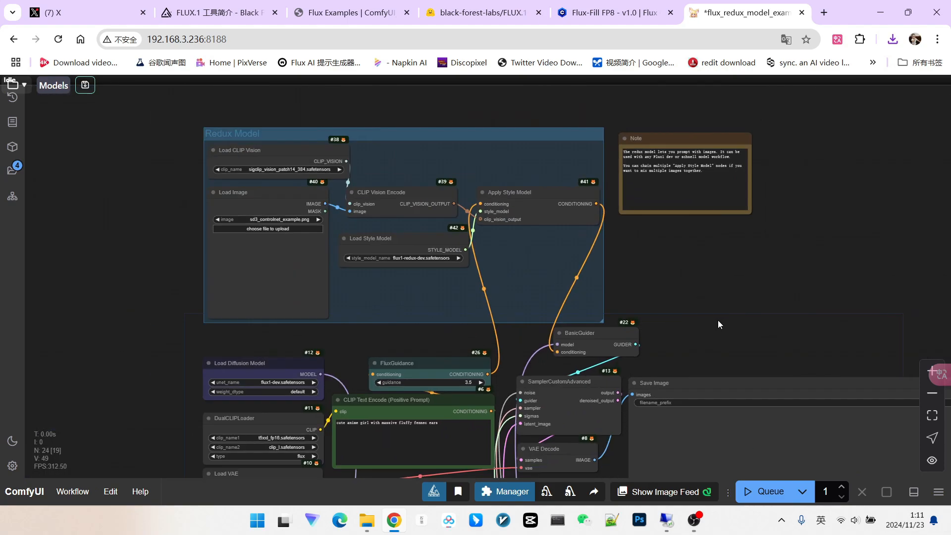
drag(718, 320, 700, 186)
scroll(610, 332, up, 3)
drag(610, 333, 620, 220)
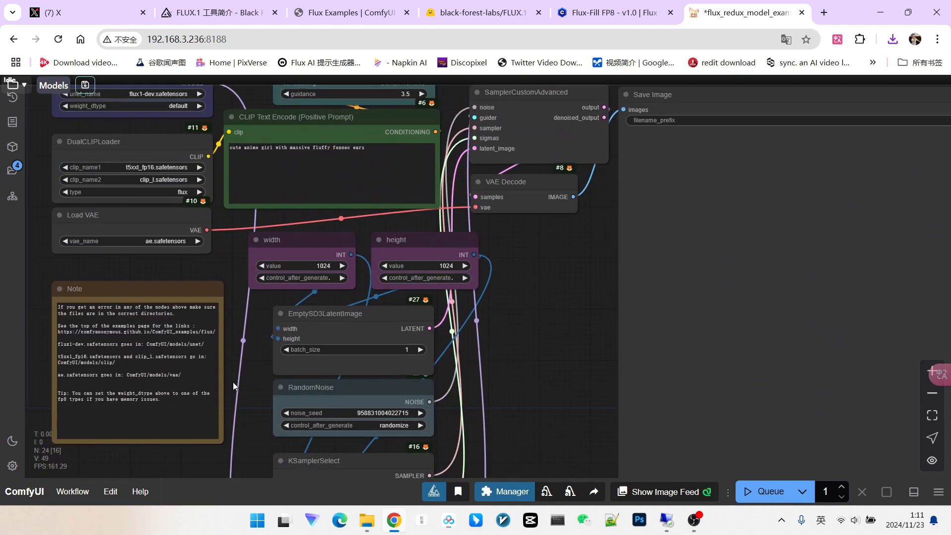
scroll(504, 343, down, 5)
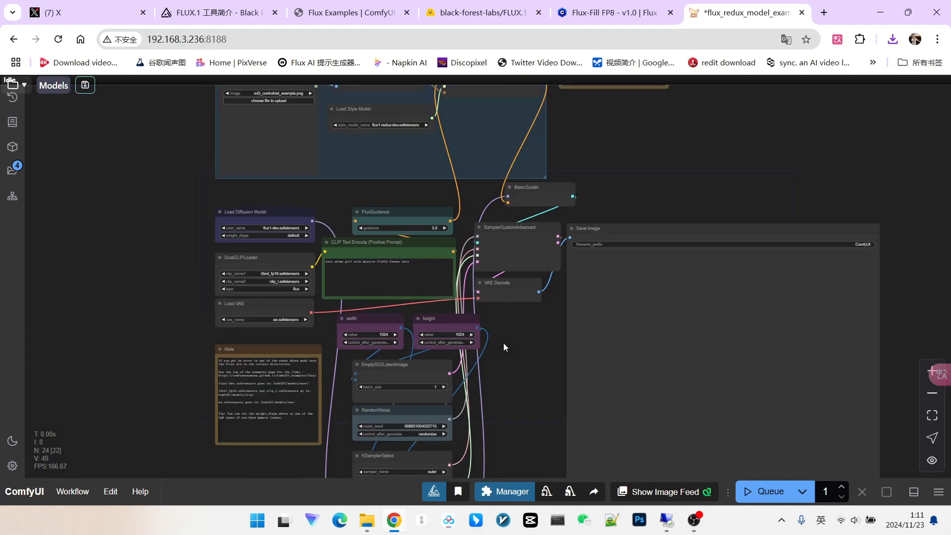
drag(530, 329, 487, 366)
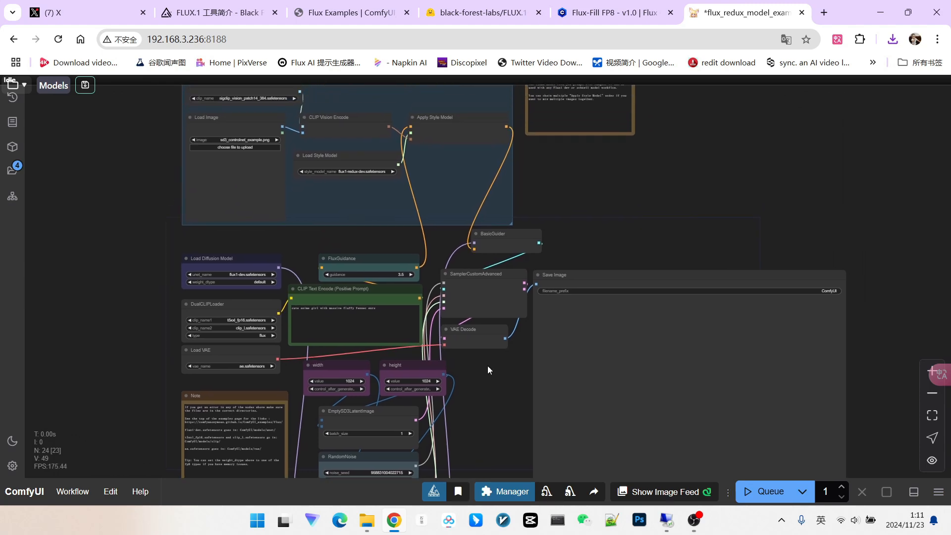
scroll(487, 366, up, 2)
scroll(489, 368, down, 2)
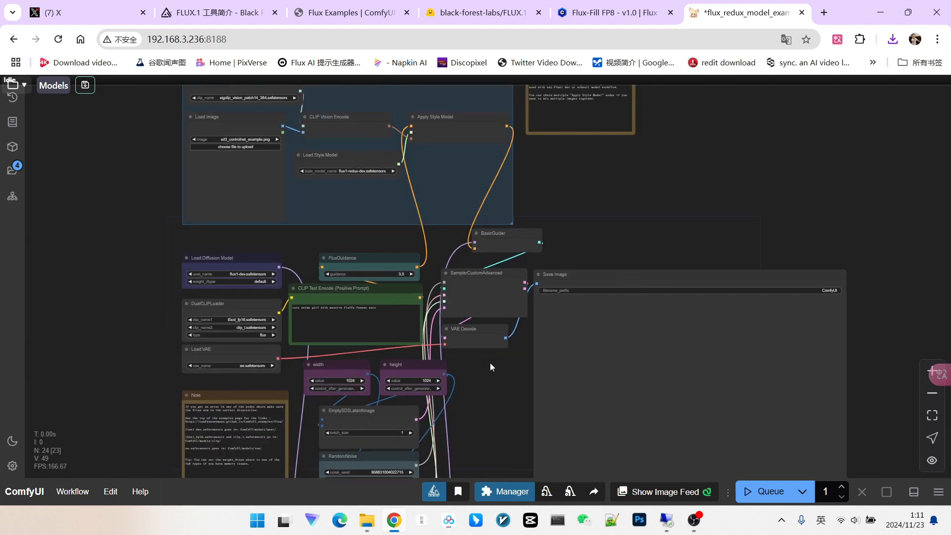
drag(489, 368, 446, 404)
scroll(483, 369, down, 2)
scroll(483, 369, up, 3)
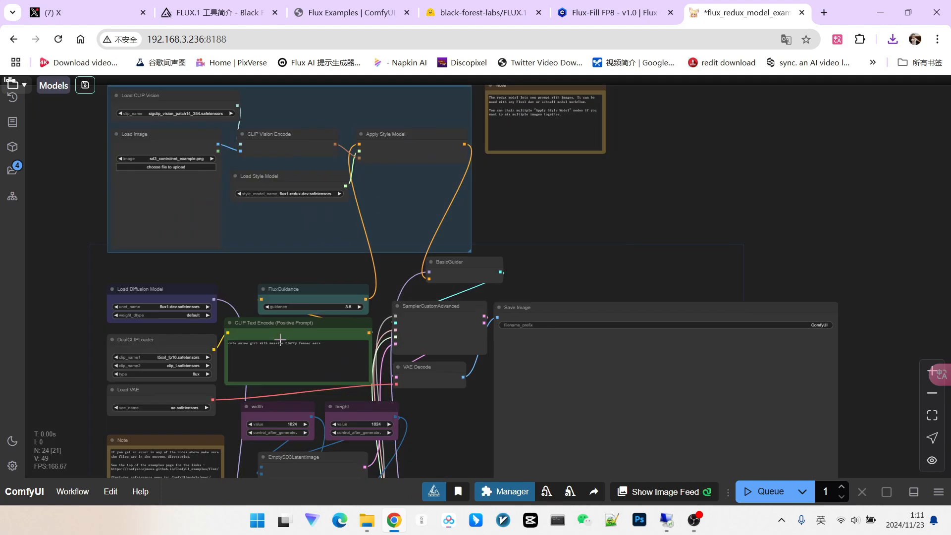
scroll(576, 251, down, 4)
scroll(665, 254, down, 1)
scroll(562, 240, down, 4)
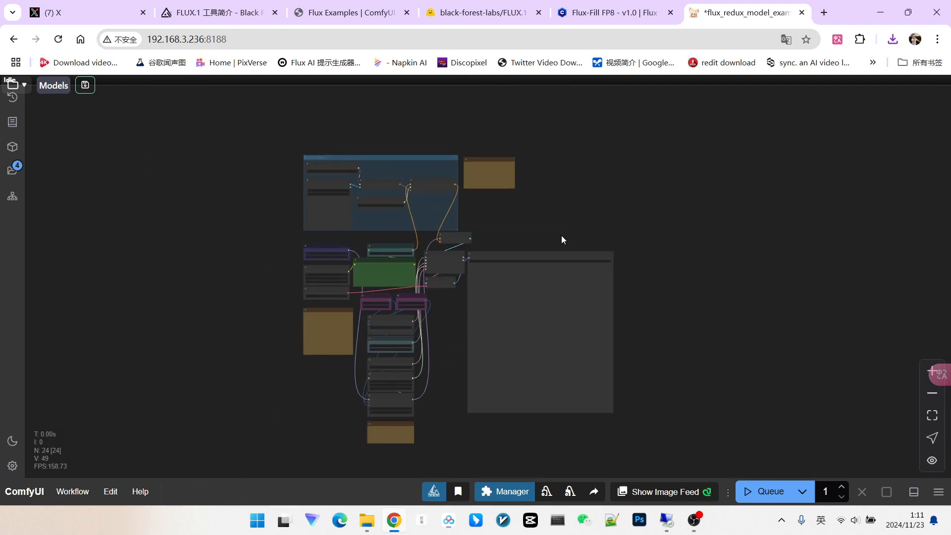
Step: Delete all nodes and groups of the loaded Redux example workflow from the canvas
drag(644, 234, 619, 203)
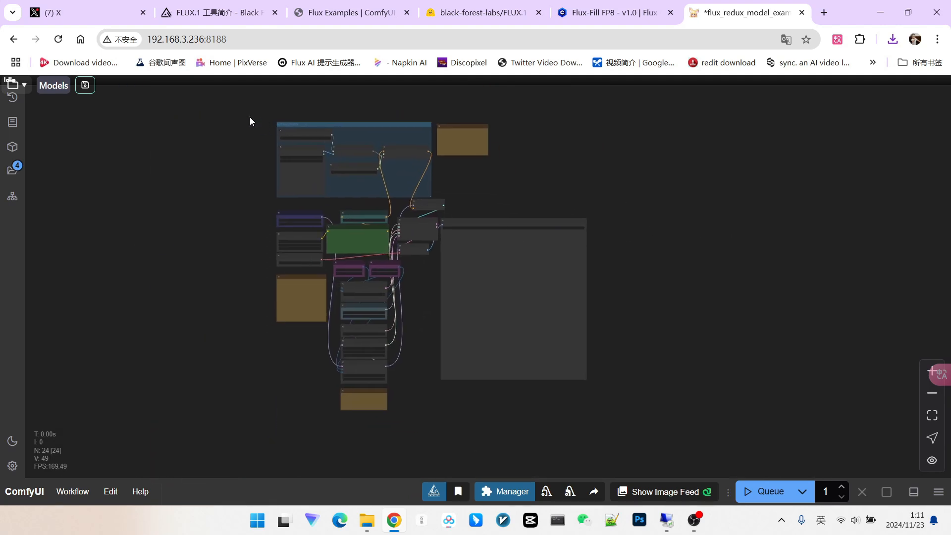
drag(249, 117, 668, 413)
key(Delete)
Step: Insert the saved Flux base node template with loaders, size, prompt and Set nodes, and look over its settings
right_click(317, 145)
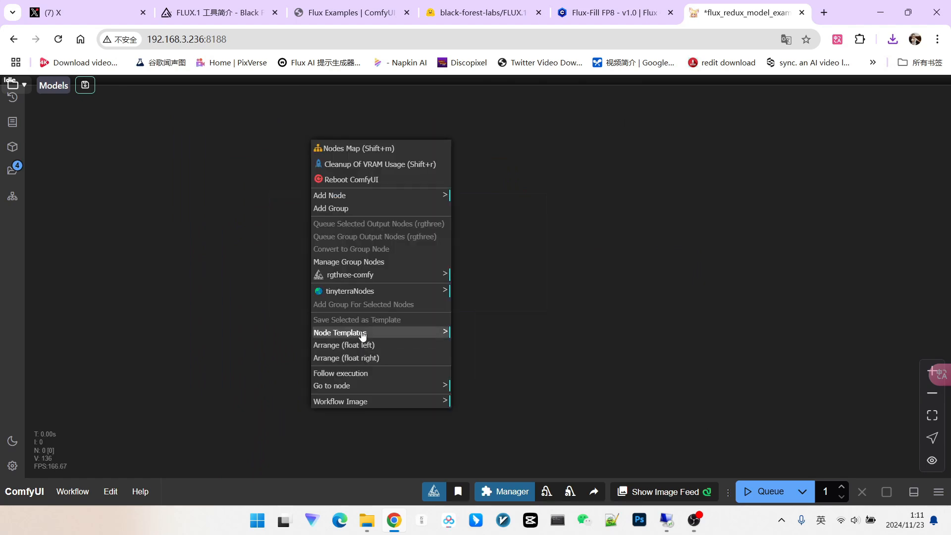
click(361, 332)
click(484, 473)
scroll(552, 287, up, 5)
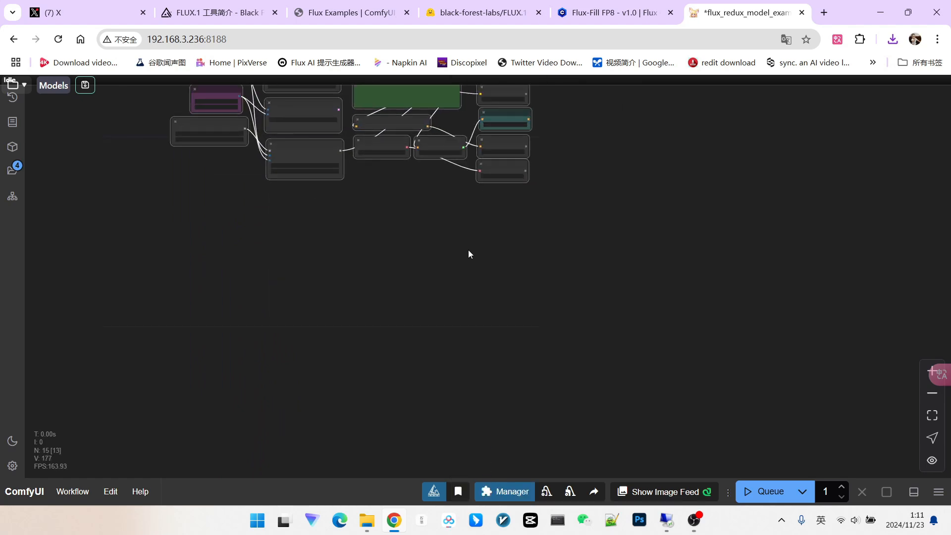
drag(469, 249, 513, 357)
scroll(306, 263, up, 8)
drag(275, 301, 285, 384)
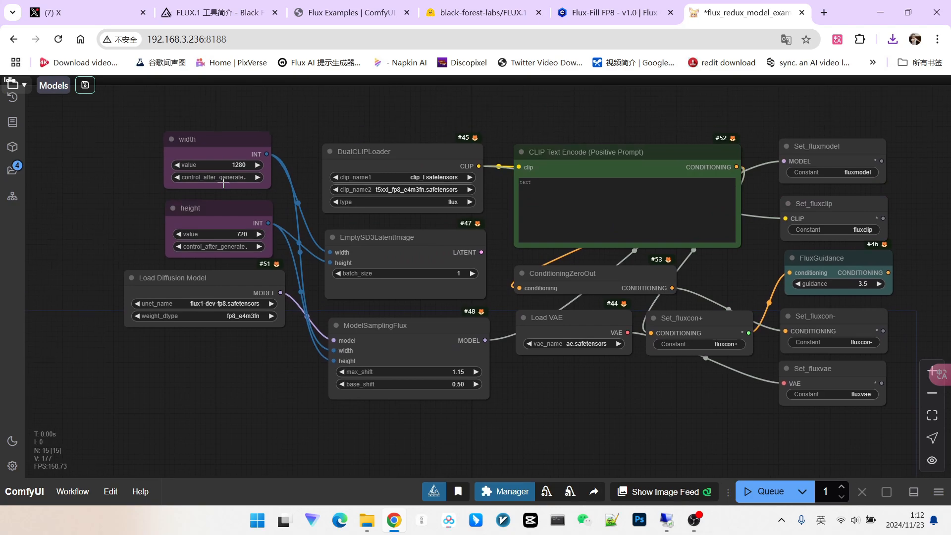
scroll(415, 223, up, 3)
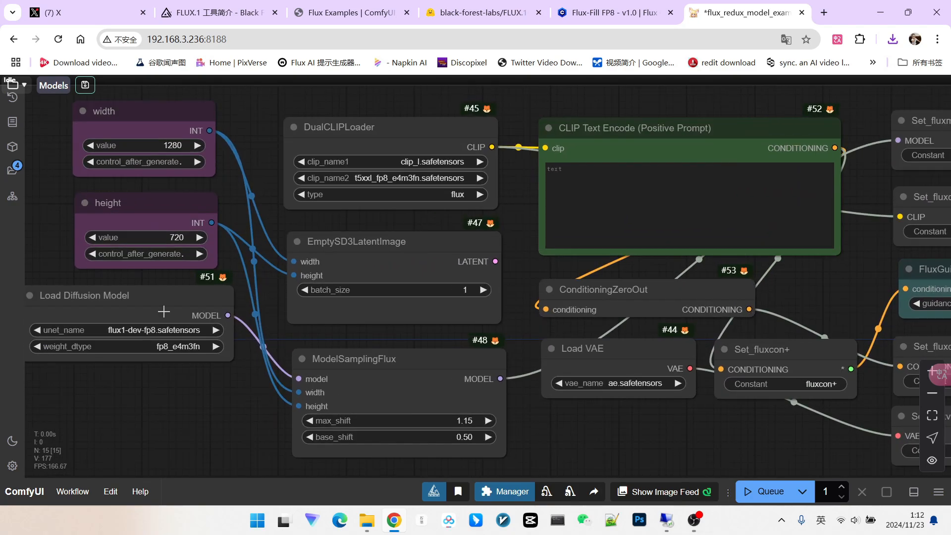
scroll(307, 310, down, 4)
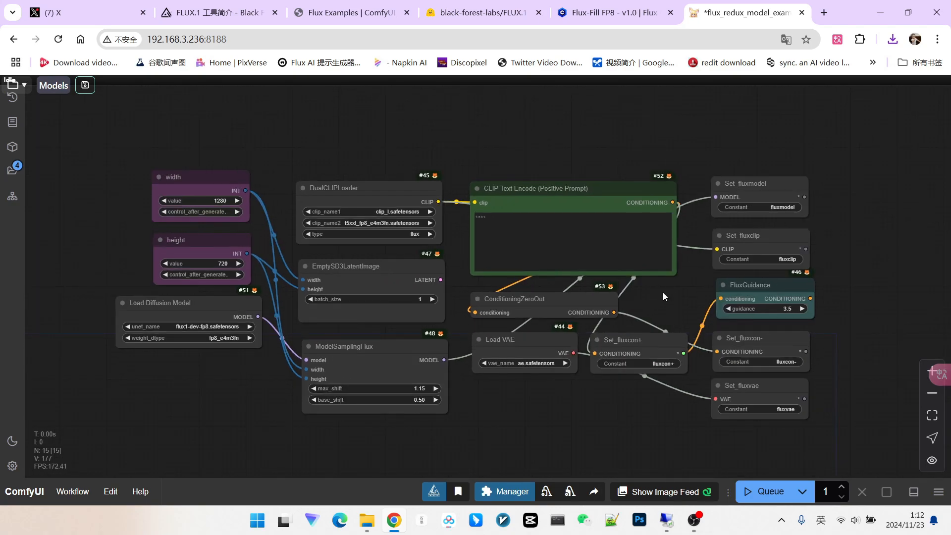
Step: Add a KSampler node beside the Set nodes of the Flux template
drag(663, 293, 533, 289)
double_click(709, 267)
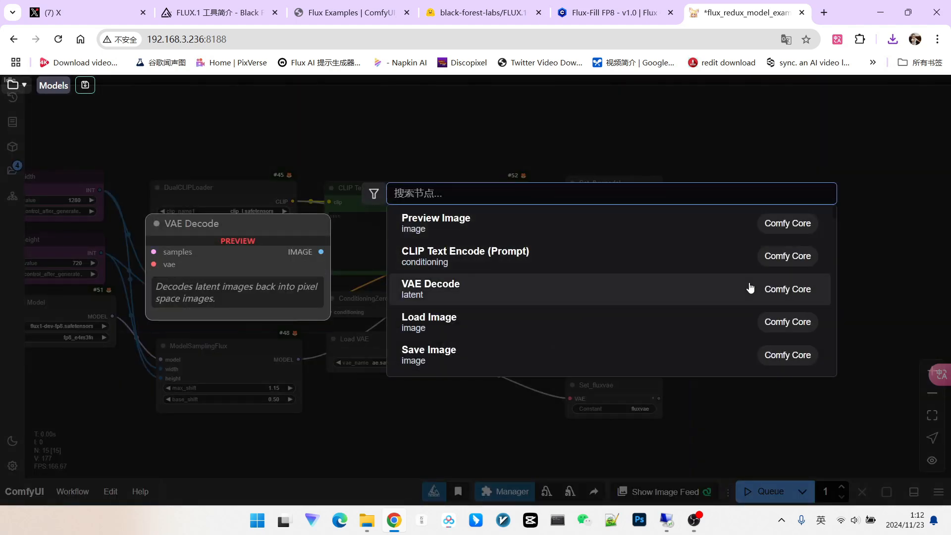
scroll(751, 289, down, 4)
click(594, 224)
scroll(872, 315, up, 6)
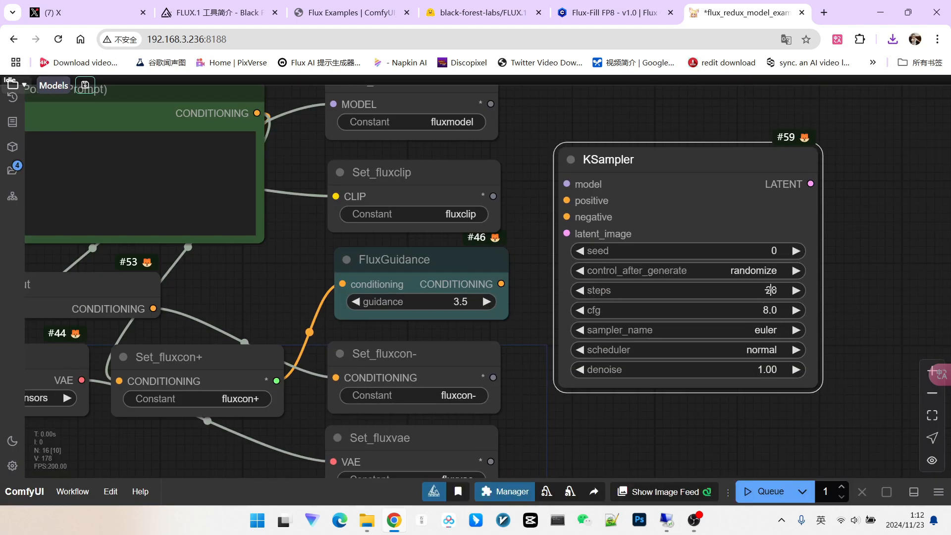
Step: Set the KSampler to 25 steps, cfg 1.0 and the simple scheduler
click(771, 290)
text(25)
key(Return)
click(771, 310)
text(1)
key(Return)
click(753, 350)
click(770, 417)
Step: Connect the KSampler inputs to Set_fluxmodel, FluxGuidance for positive, Set_fluxcon- for negative, and EmptySD3LatentImage for the latent
scroll(873, 350, down, 3)
drag(704, 207, 724, 187)
drag(663, 205, 595, 301)
drag(663, 230, 108, 276)
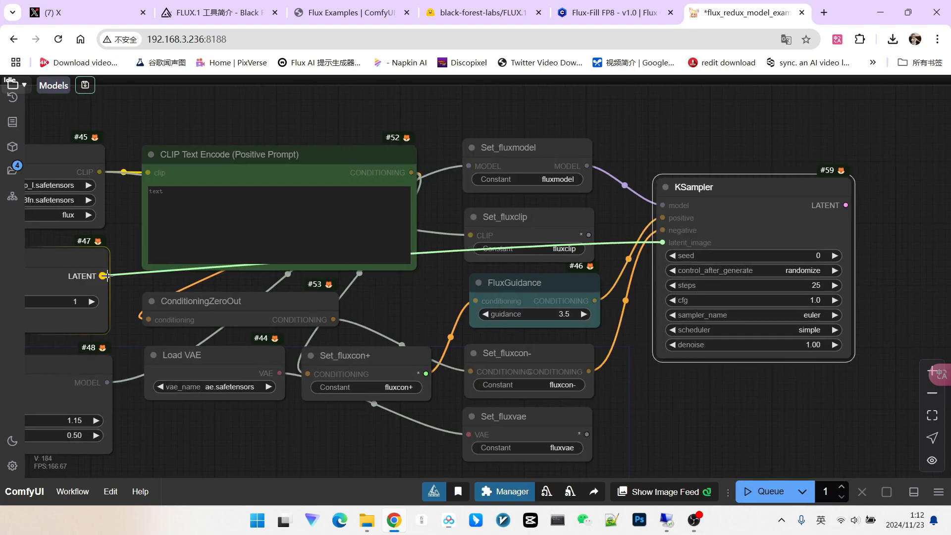
scroll(619, 421, down, 1)
Step: Add a VAE Decode node to the KSampler's LATENT output and connect Set_fluxvae to its vae input
drag(664, 421, 681, 362)
drag(743, 382, 551, 392)
drag(650, 174, 703, 166)
click(719, 218)
drag(415, 383, 710, 190)
Step: Add a Save Image node to the VAE Decode's IMAGE output and enlarge it
drag(803, 184, 833, 170)
click(850, 226)
drag(862, 277, 631, 287)
drag(775, 216, 872, 380)
scroll(842, 366, down, 4)
drag(607, 357, 733, 343)
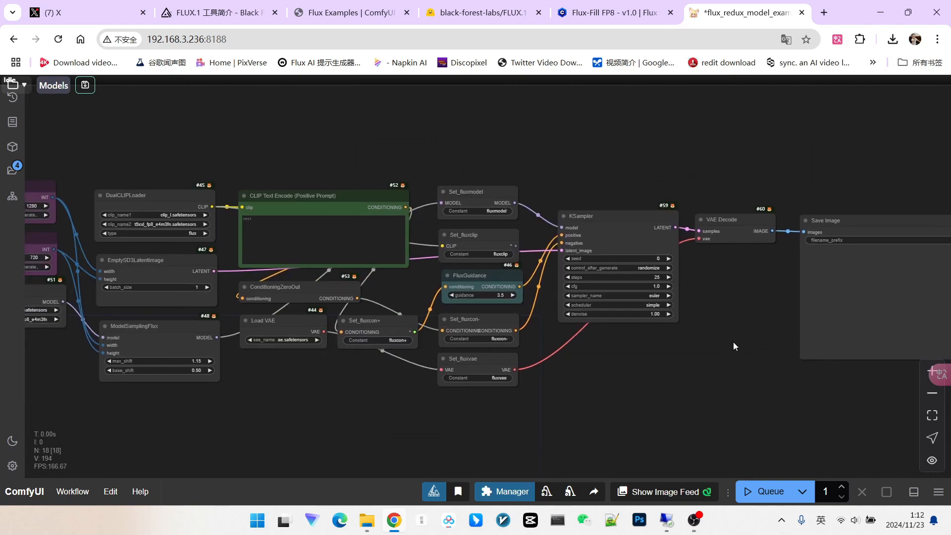
scroll(493, 314, down, 1)
drag(327, 372, 436, 380)
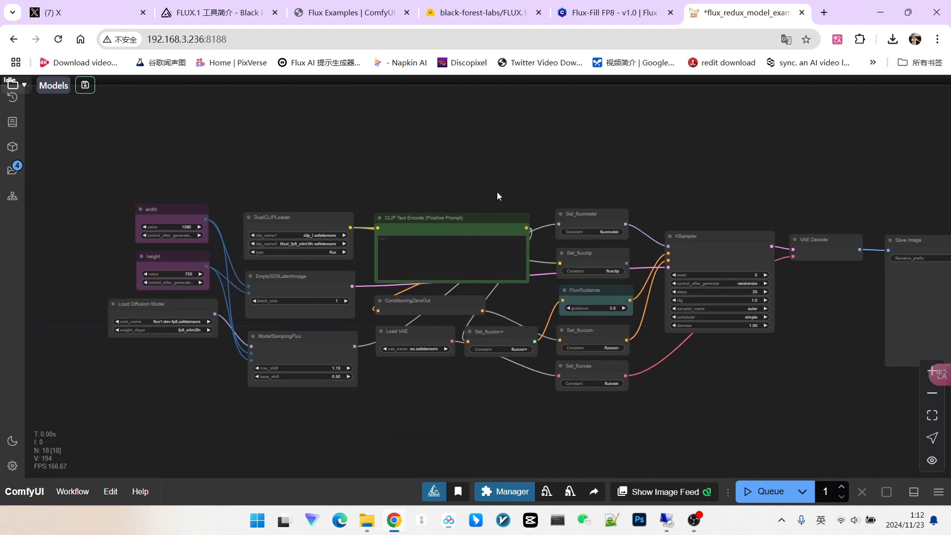
scroll(497, 196, up, 3)
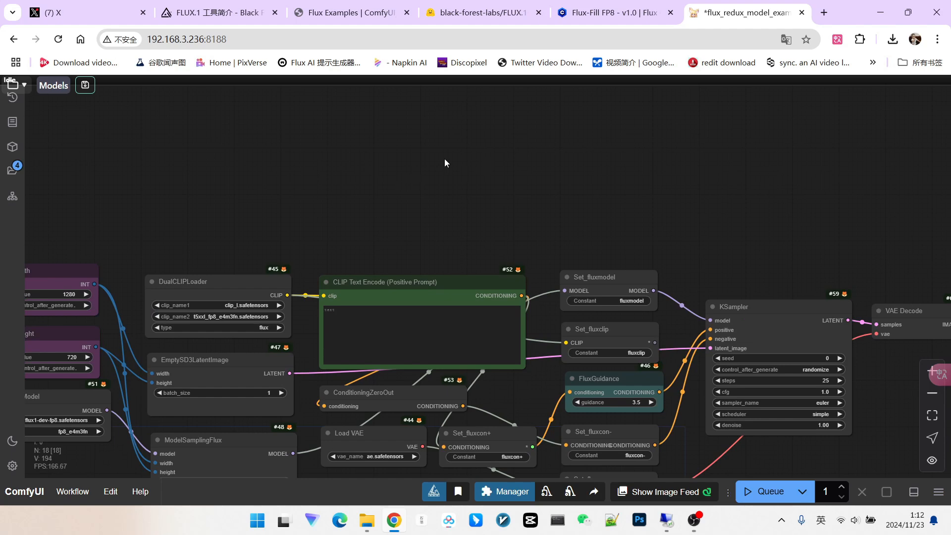
Step: Add an Apply Style Model node in the empty area above the CLIP Text Encode node
double_click(425, 131)
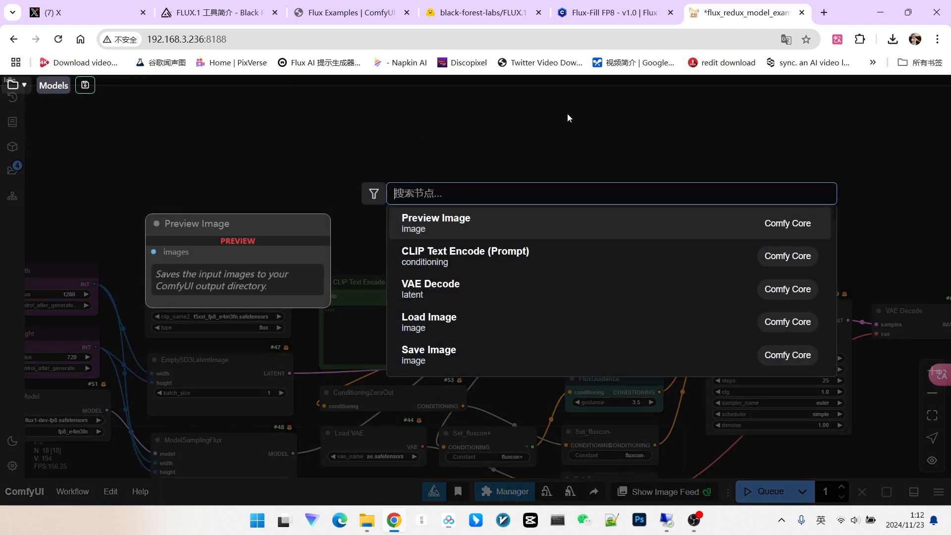
text(style)
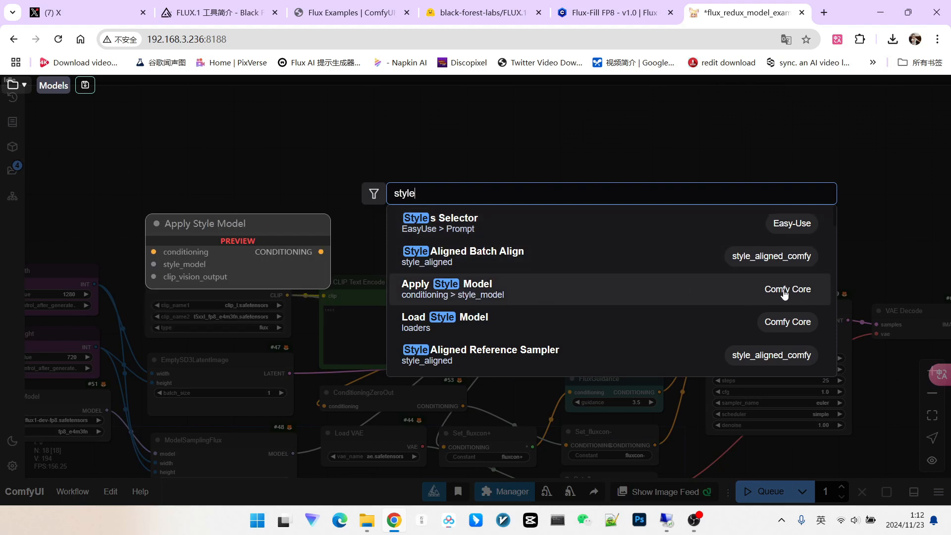
click(473, 291)
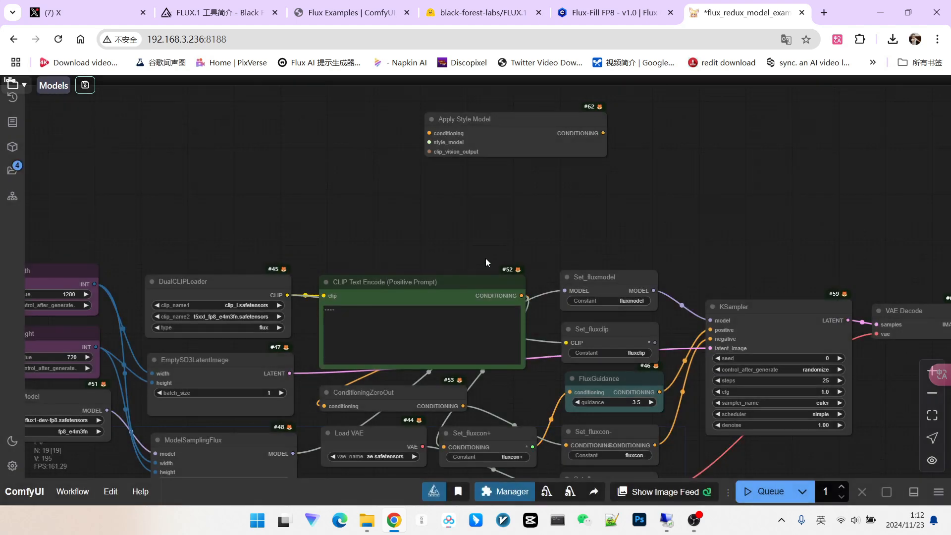
scroll(539, 198, up, 4)
drag(518, 156, 558, 186)
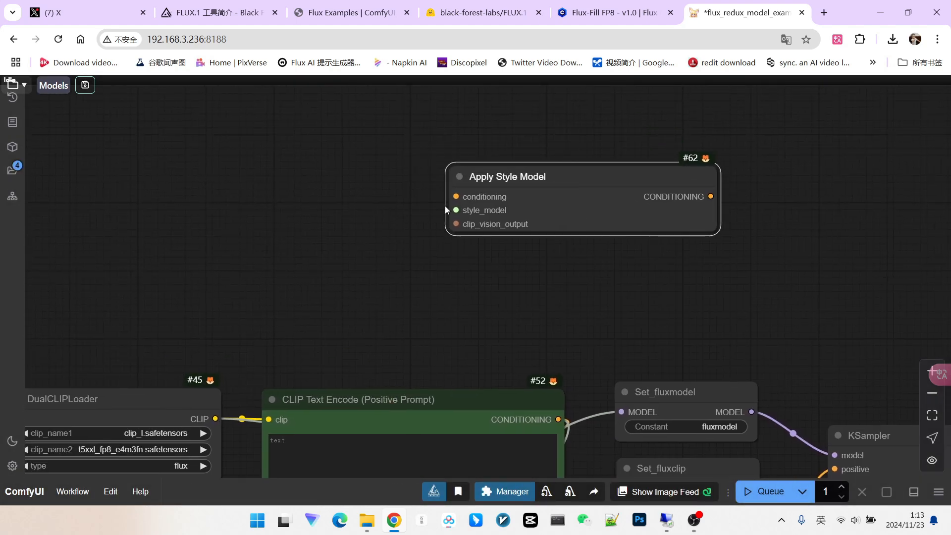
scroll(512, 269, down, 4)
drag(557, 238, 547, 233)
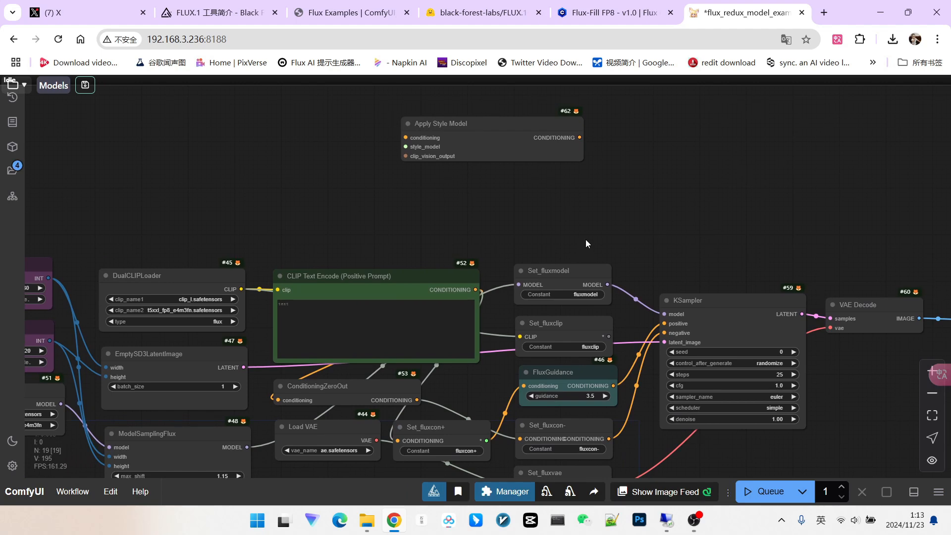
Step: Connect FluxGuidance to the Apply Style Model's conditioning input and the Apply Style Model's output to the KSampler's positive input
drag(584, 383, 578, 379)
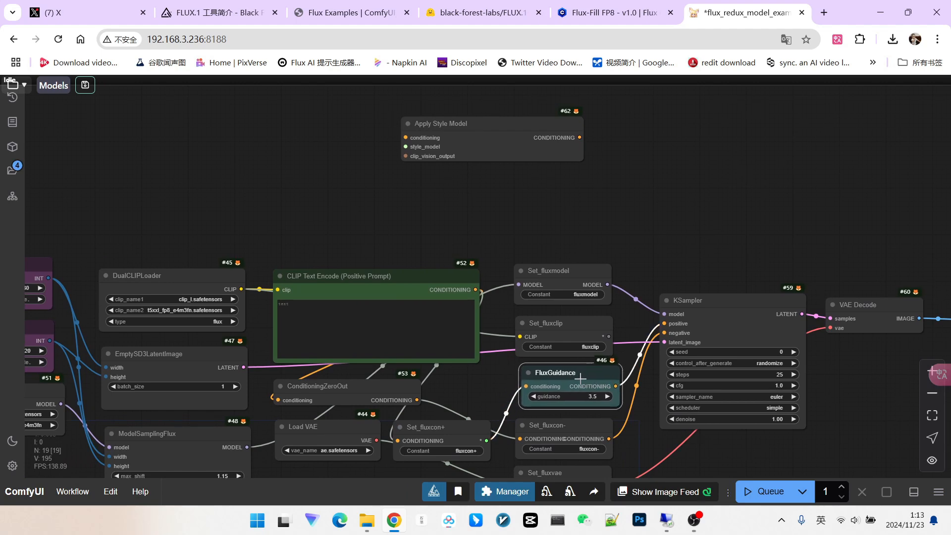
drag(688, 268, 651, 231)
drag(578, 349, 368, 100)
drag(590, 136, 536, 146)
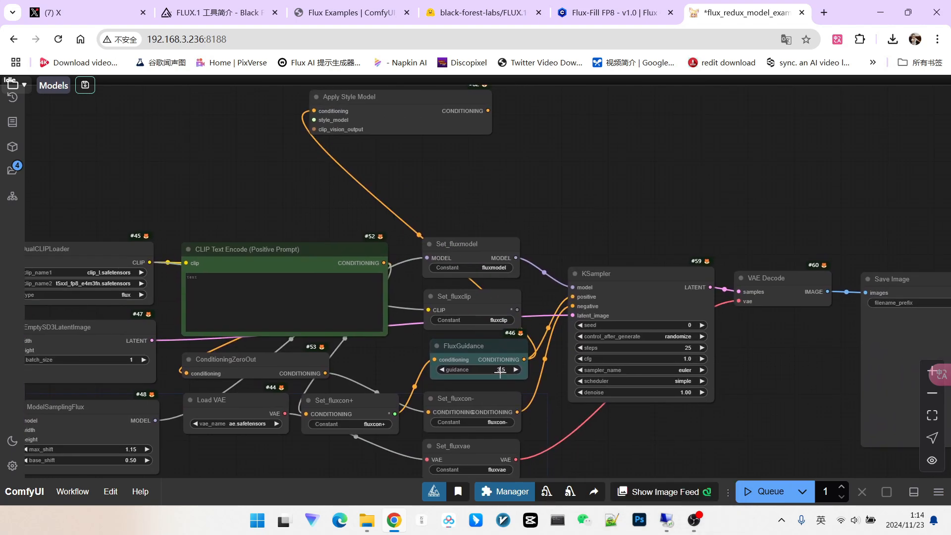
drag(488, 111, 575, 294)
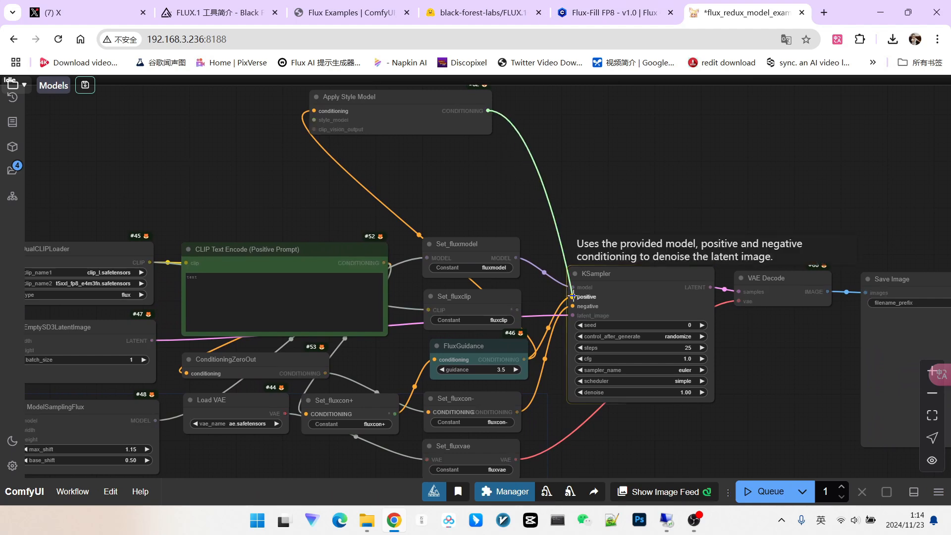
drag(575, 294, 573, 296)
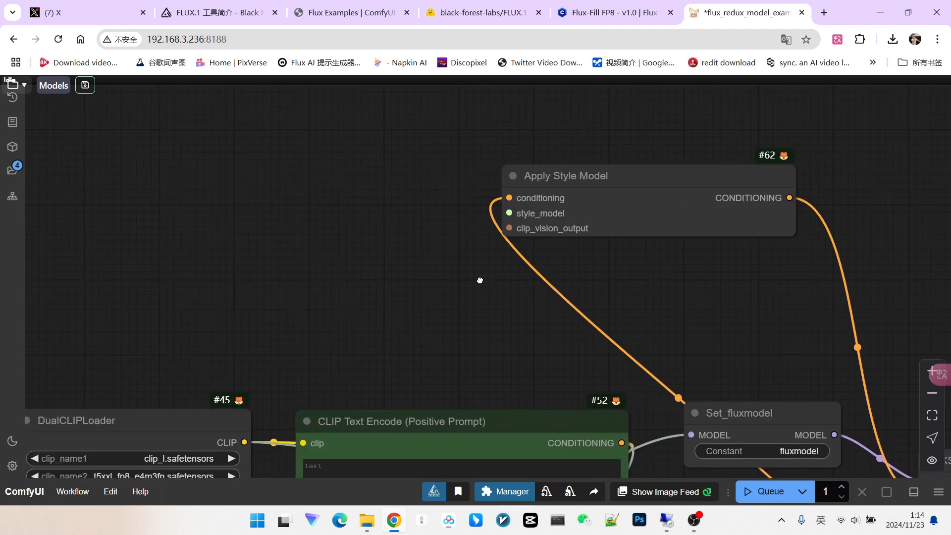
Step: Add a Load Style Model node to the style_model input, using flux1-redux-dev.safetensors
drag(480, 280, 510, 293)
drag(538, 225, 425, 219)
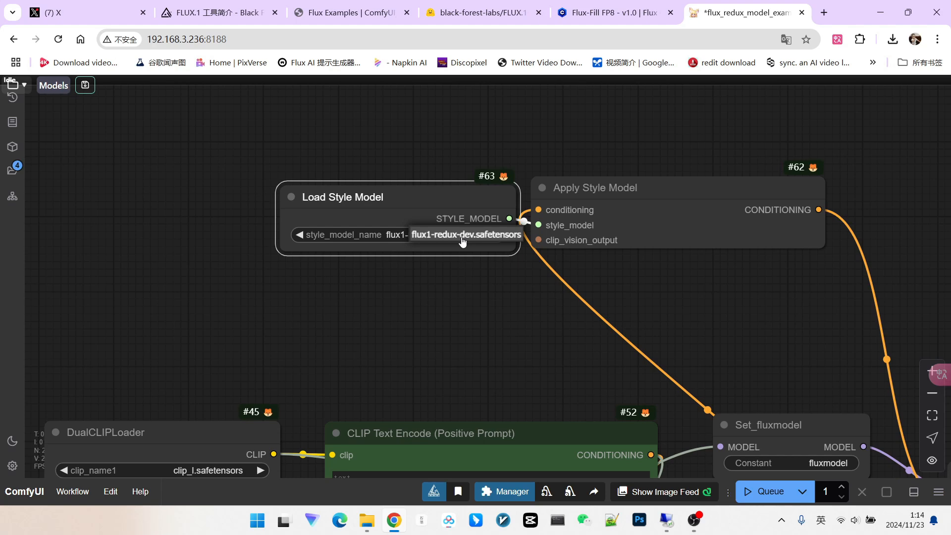
click(462, 238)
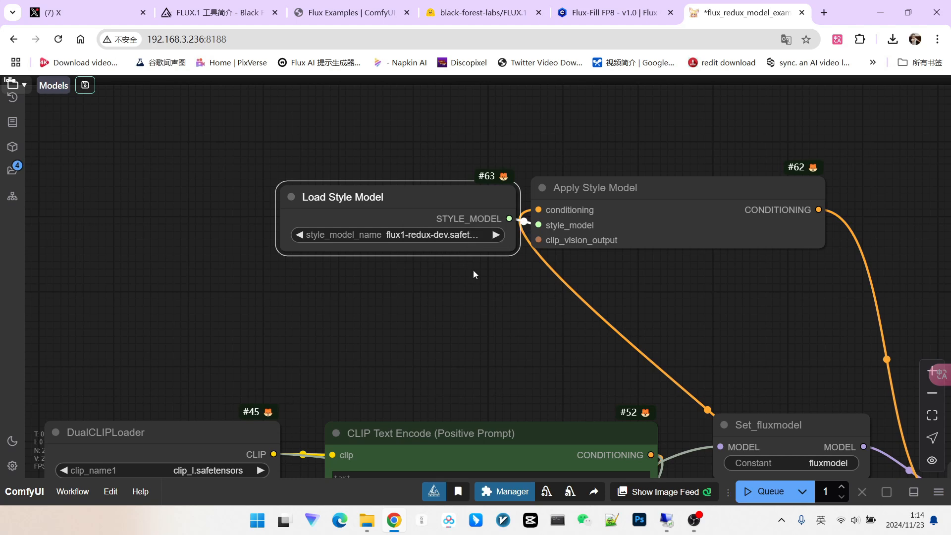
scroll(474, 269, down, 1)
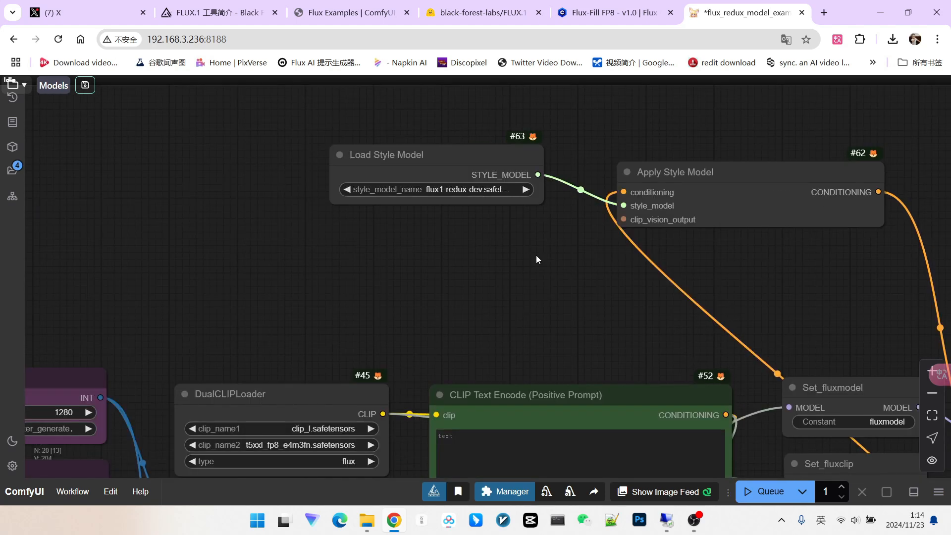
Step: Add a CLIP Vision Encode node to the Apply Style Model's clip_vision_output input and place it below Load Style Model
drag(624, 220, 506, 223)
click(532, 278)
drag(640, 233, 421, 257)
Step: Add a Load CLIP Vision node to the CLIP Vision Encode's clip_vision input and choose sigclip_vision_patch14_384.safetensors
drag(472, 266, 413, 248)
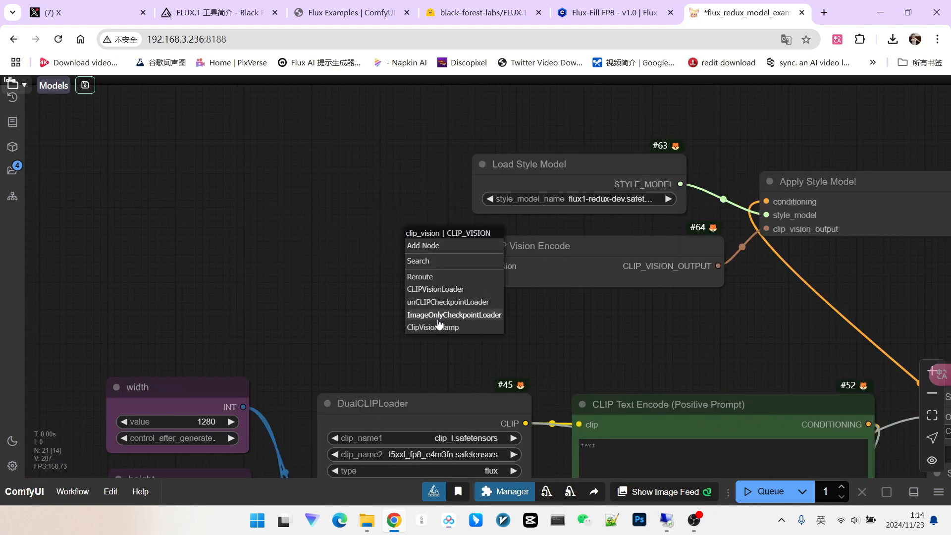
click(435, 289)
drag(480, 236, 278, 162)
click(342, 199)
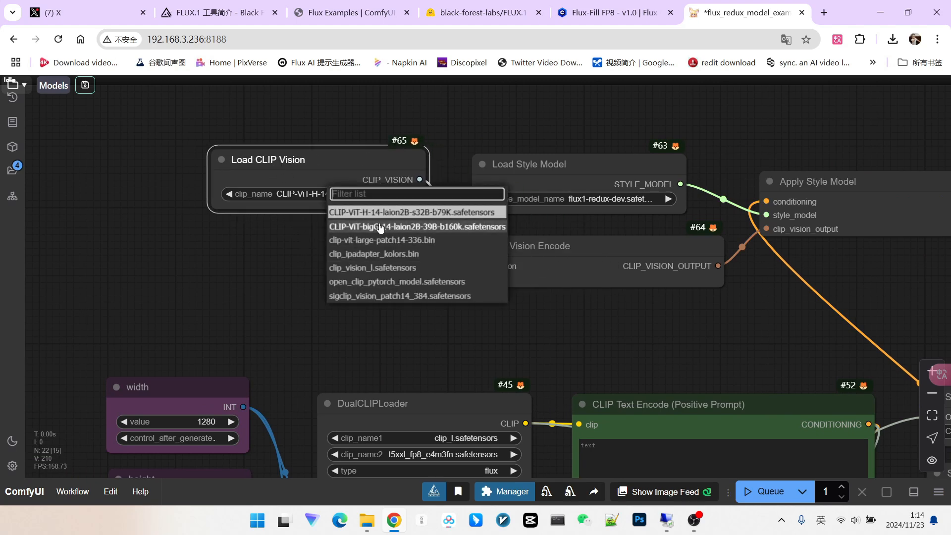
click(377, 296)
drag(275, 198, 291, 192)
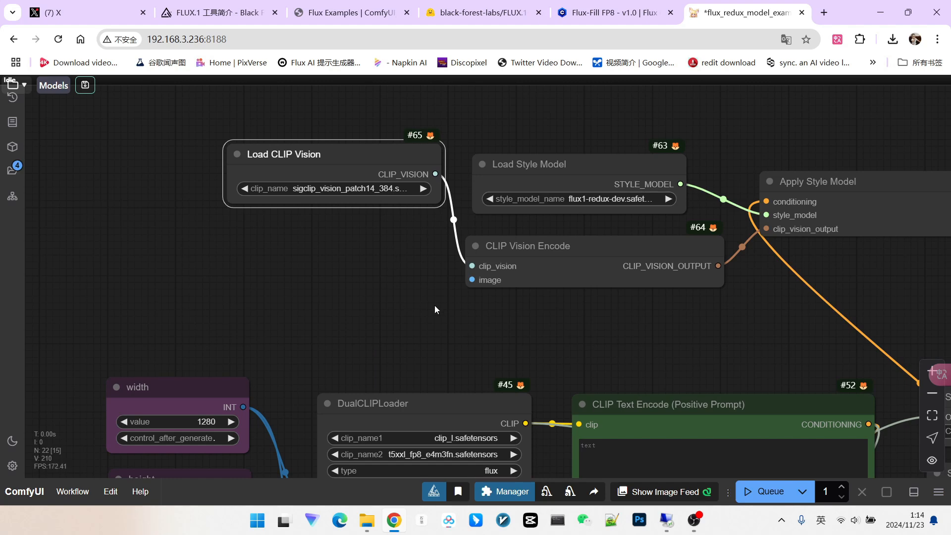
Step: Add a Load Image node with ComfyUI_00029_.png to the CLIP Vision Encode's image input
drag(472, 280, 347, 261)
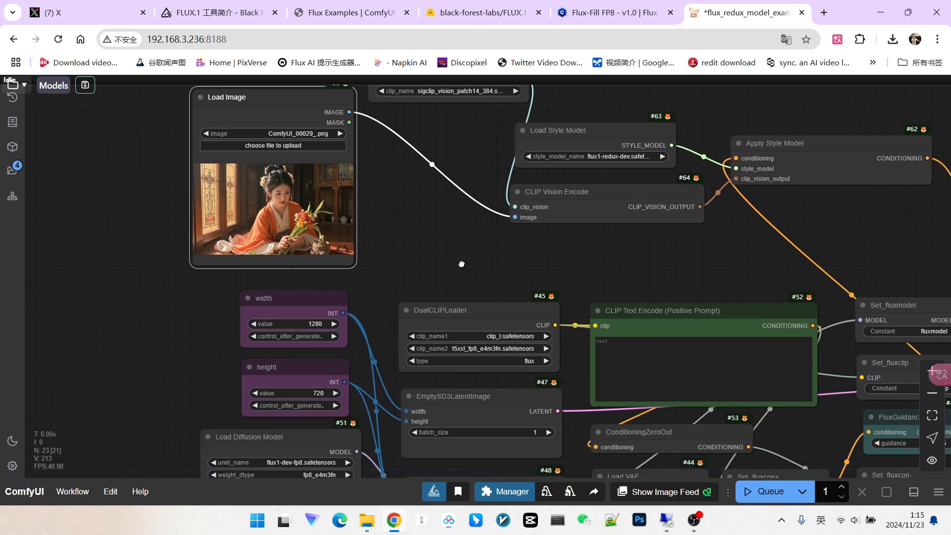
click(395, 333)
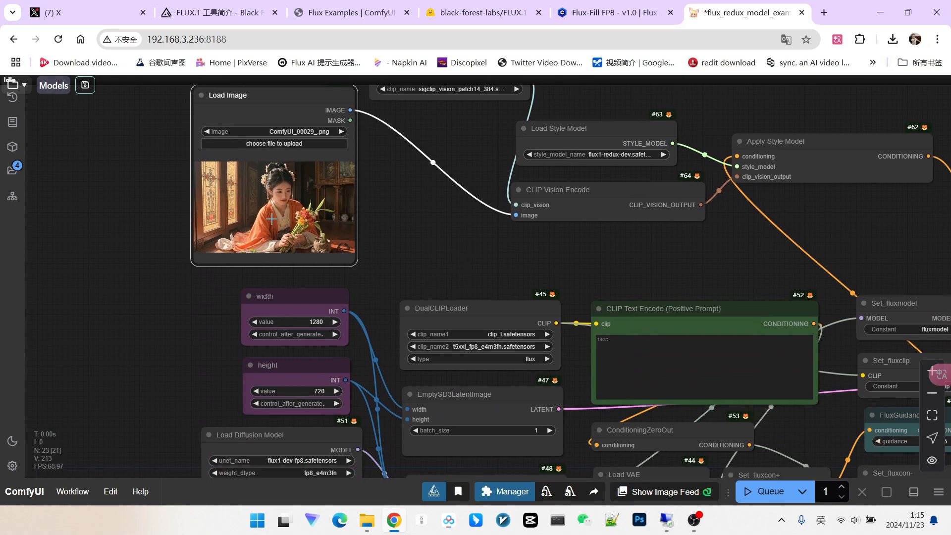
scroll(413, 274, down, 5)
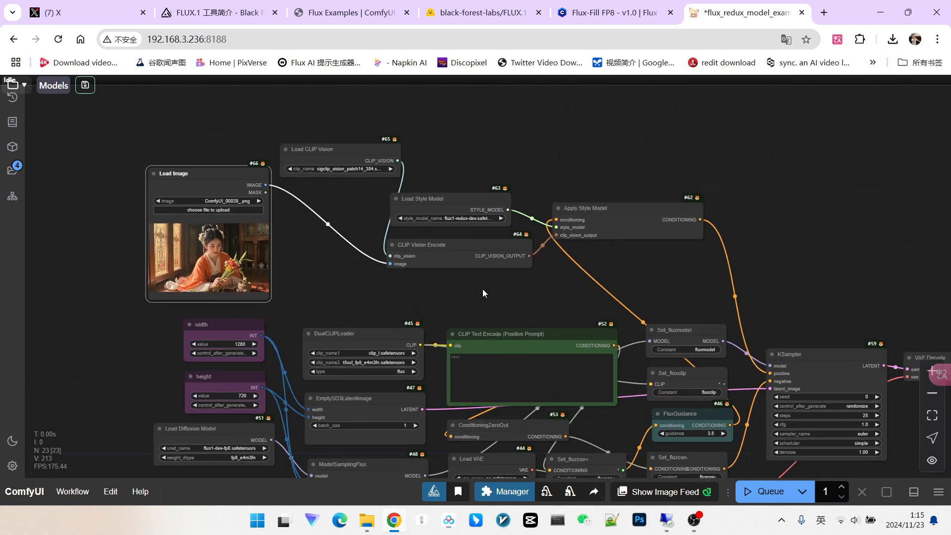
scroll(327, 303, down, 4)
scroll(335, 305, up, 7)
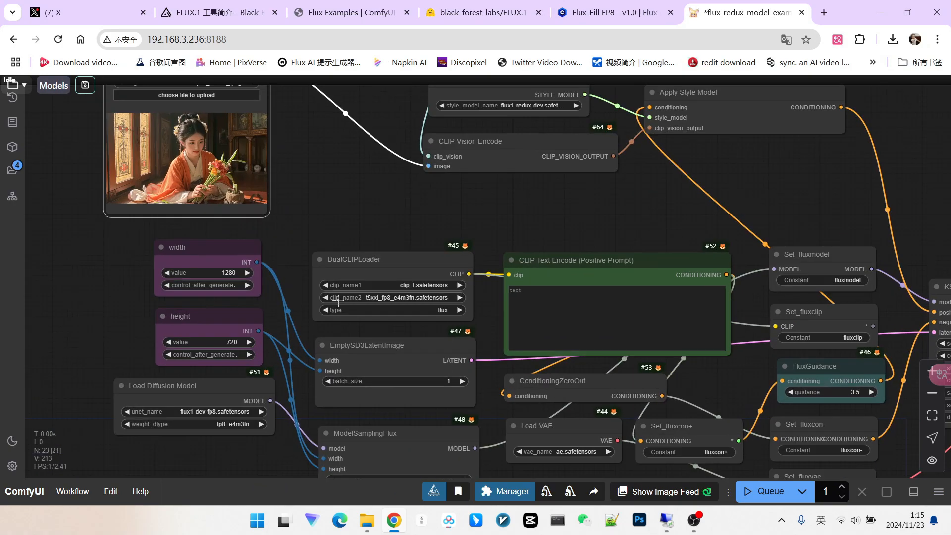
scroll(340, 300, down, 2)
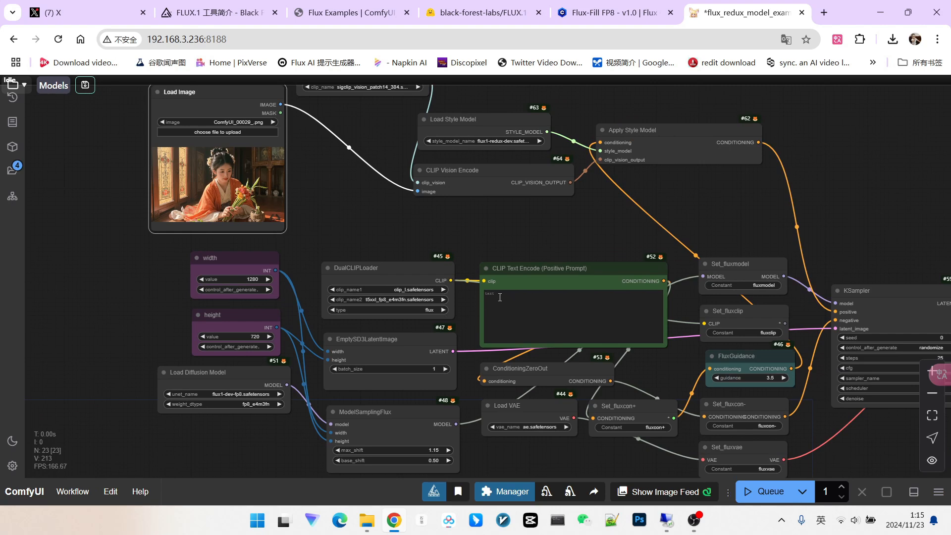
Step: Examine the generated image in the Save Image node up close
drag(521, 222, 429, 248)
scroll(433, 246, down, 2)
drag(588, 248, 469, 196)
scroll(644, 342, up, 3)
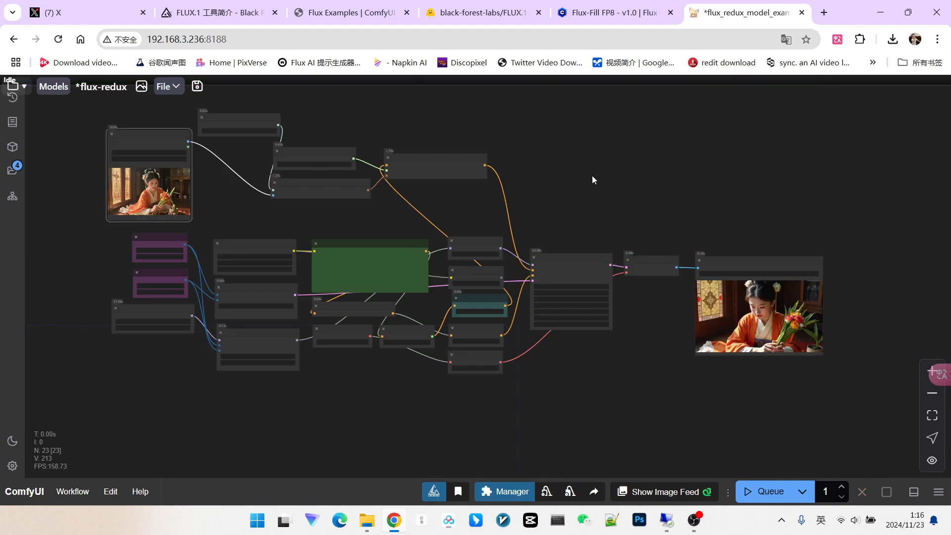
scroll(682, 201, up, 6)
scroll(587, 254, up, 3)
scroll(595, 243, up, 4)
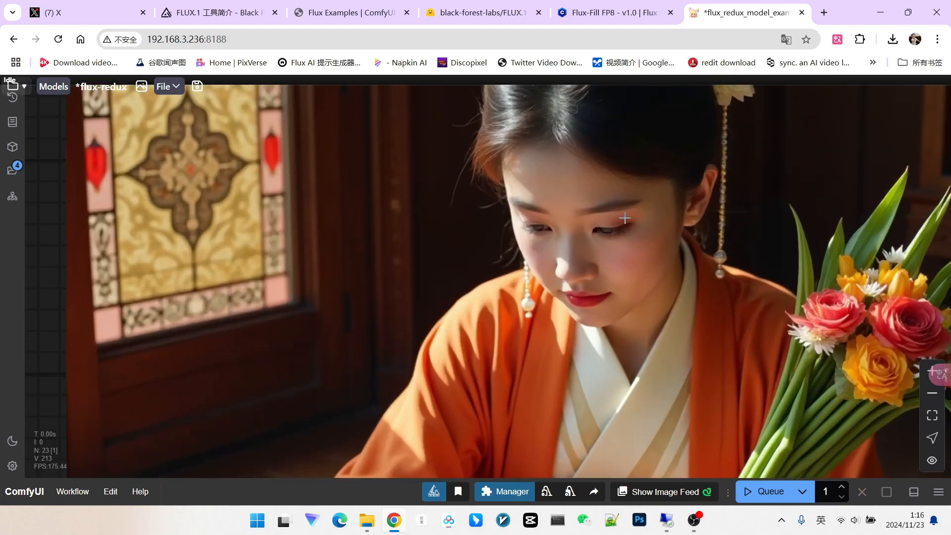
scroll(525, 240, down, 10)
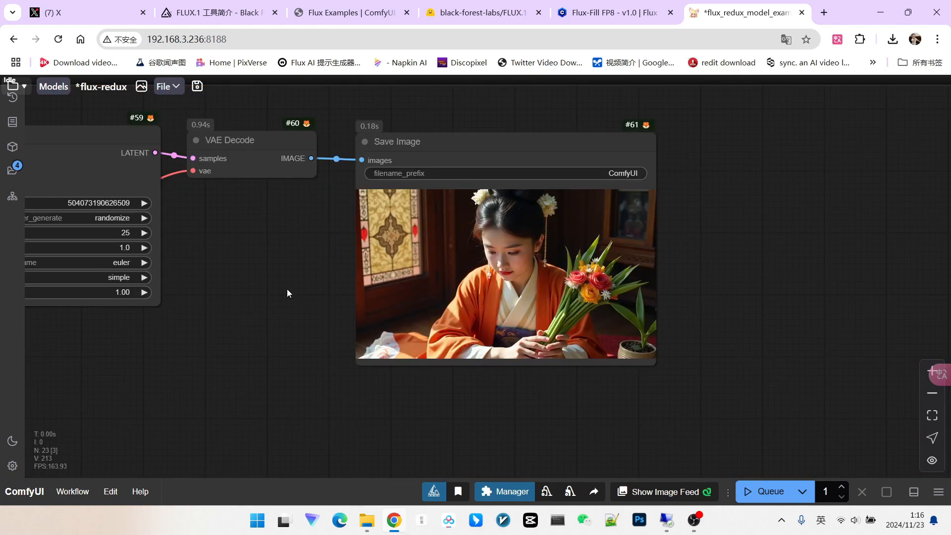
Step: Review the Redux node chain from the Load Image node through Apply Style Model and KSampler to Save Image
drag(287, 289, 496, 291)
drag(422, 316, 658, 337)
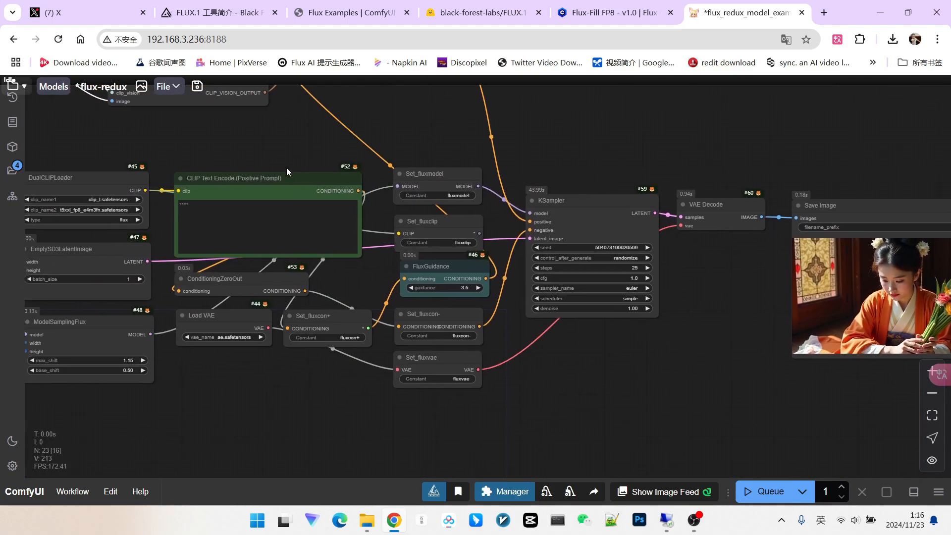
drag(273, 148, 432, 224)
scroll(471, 222, down, 2)
scroll(437, 206, up, 1)
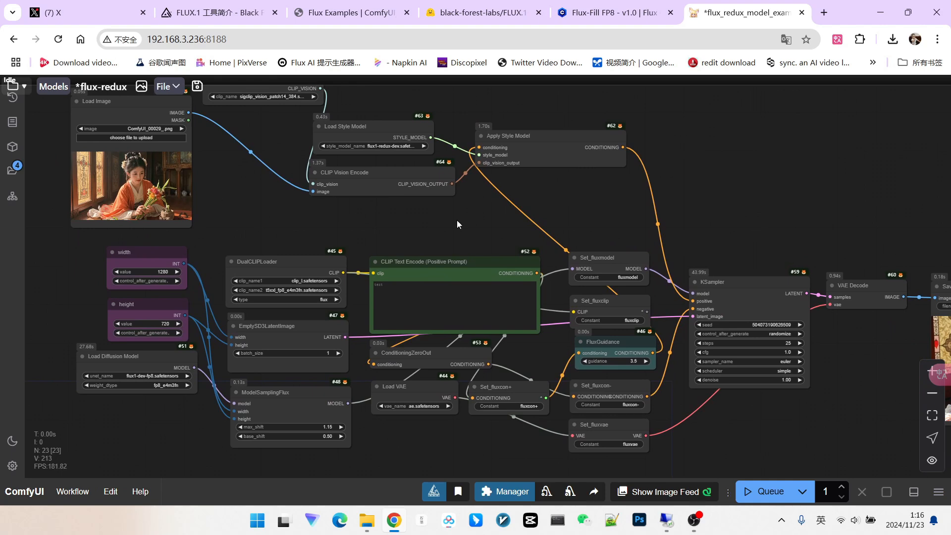
drag(457, 224, 207, 183)
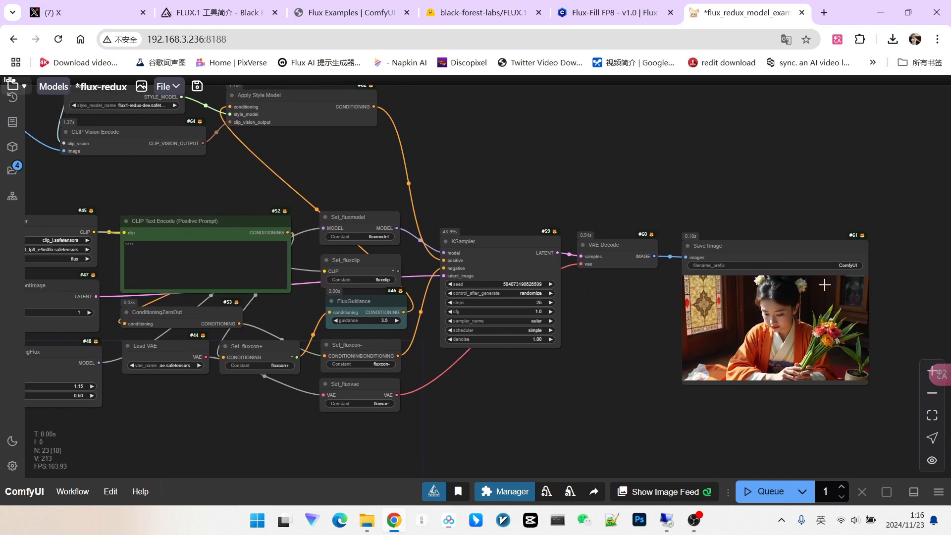
scroll(793, 306, down, 2)
drag(649, 352, 738, 364)
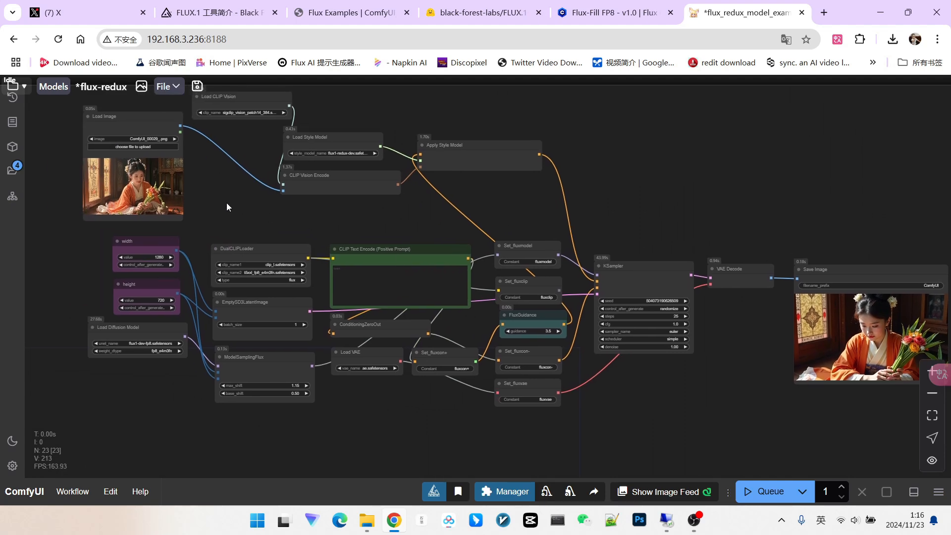
Step: Compare the reference picture in the Load Image node with the generated picture in the Save Image node
scroll(160, 198, up, 5)
scroll(381, 231, down, 3)
drag(554, 228, 236, 178)
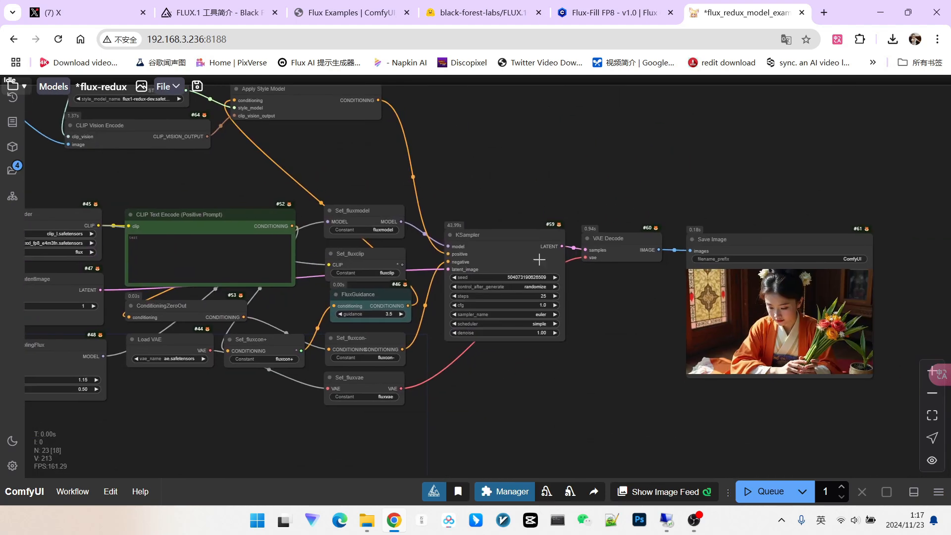
scroll(851, 250, up, 9)
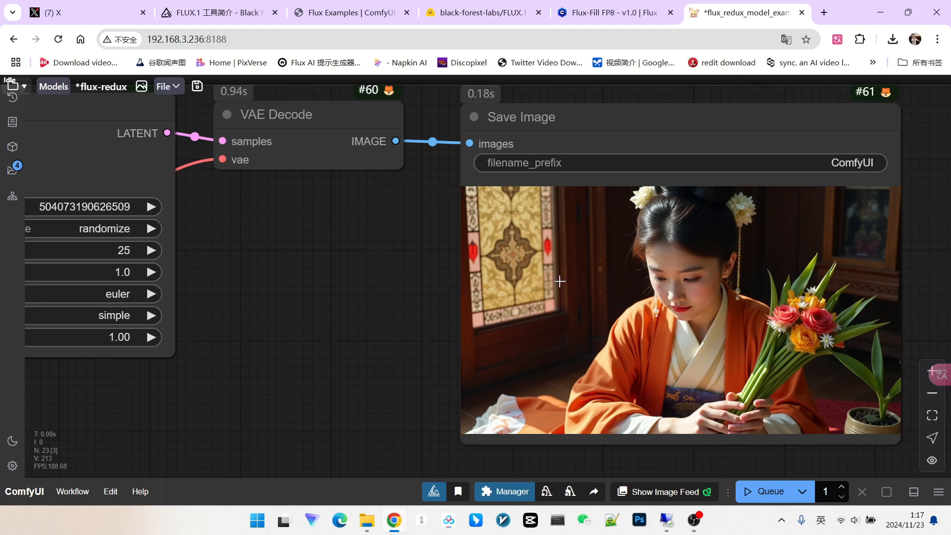
scroll(867, 263, down, 4)
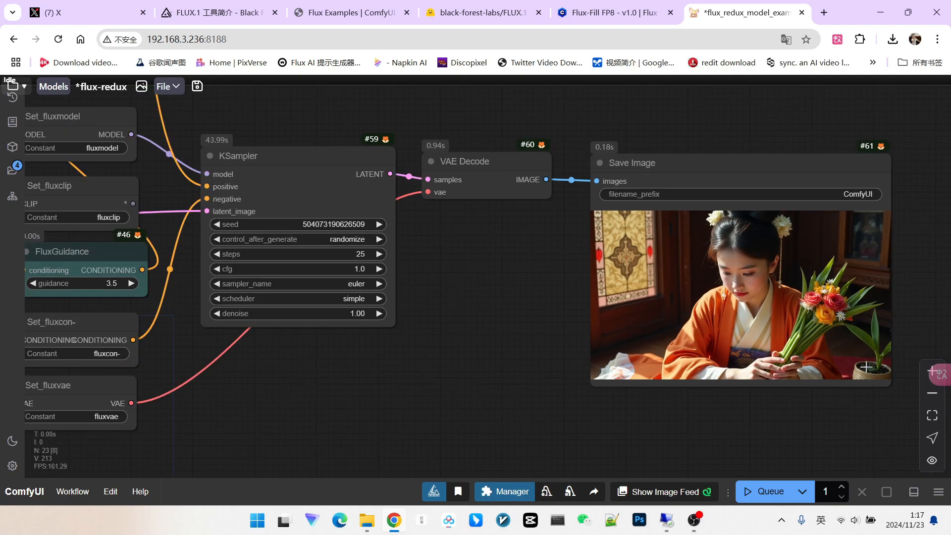
scroll(886, 362, down, 6)
drag(636, 401, 839, 403)
scroll(243, 186, up, 3)
scroll(344, 200, down, 3)
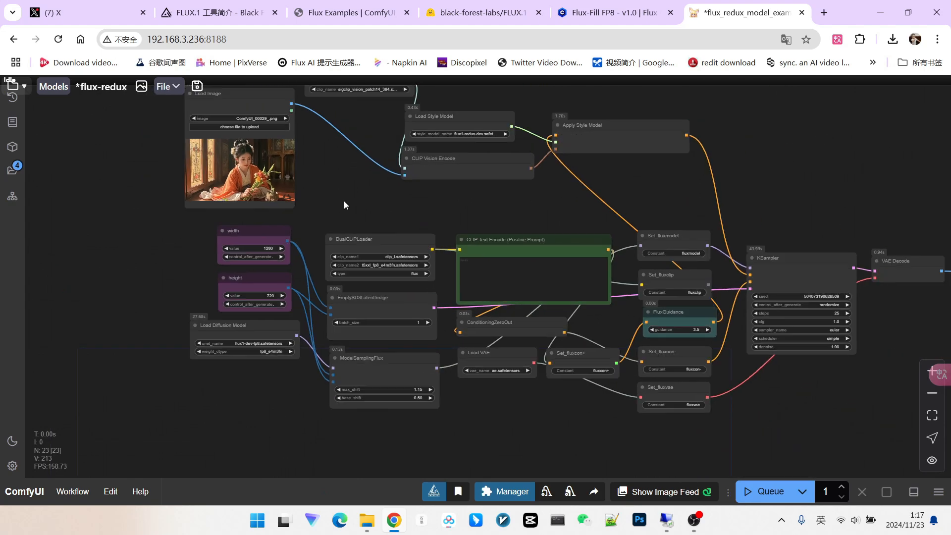
Step: Examine the positive CLIP Text Encode node's prompt field and its links within the Redux workflow
drag(490, 211, 368, 201)
drag(760, 376, 652, 368)
drag(581, 365, 726, 371)
click(391, 251)
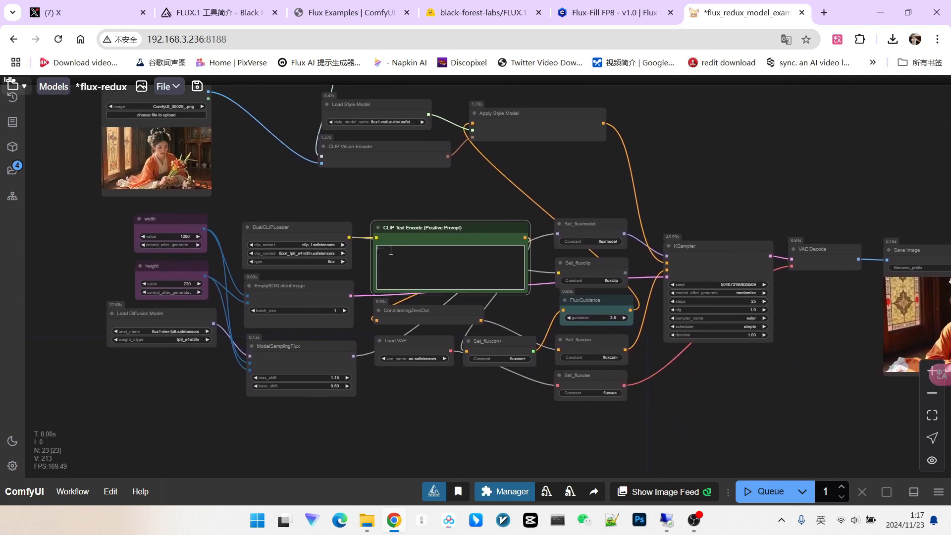
scroll(504, 202, up, 3)
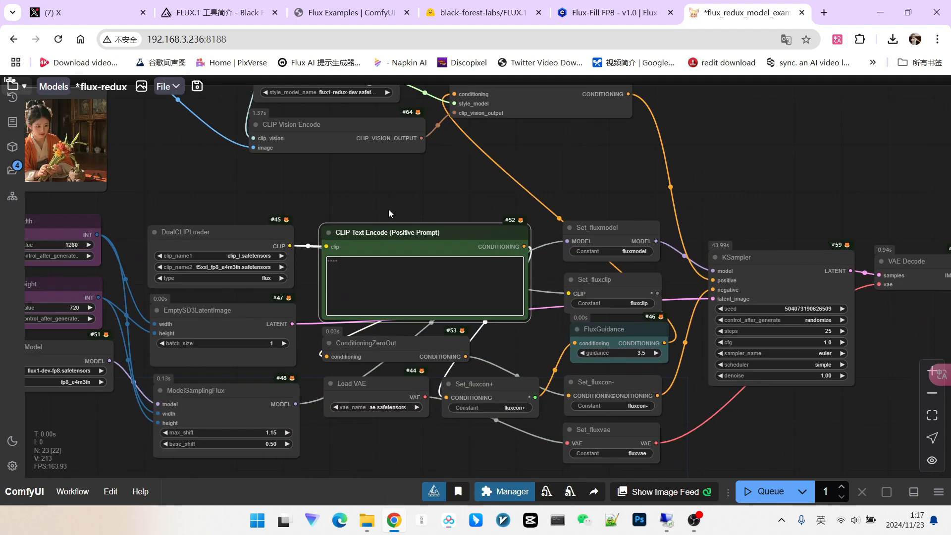
scroll(401, 207, down, 3)
scroll(401, 207, up, 2)
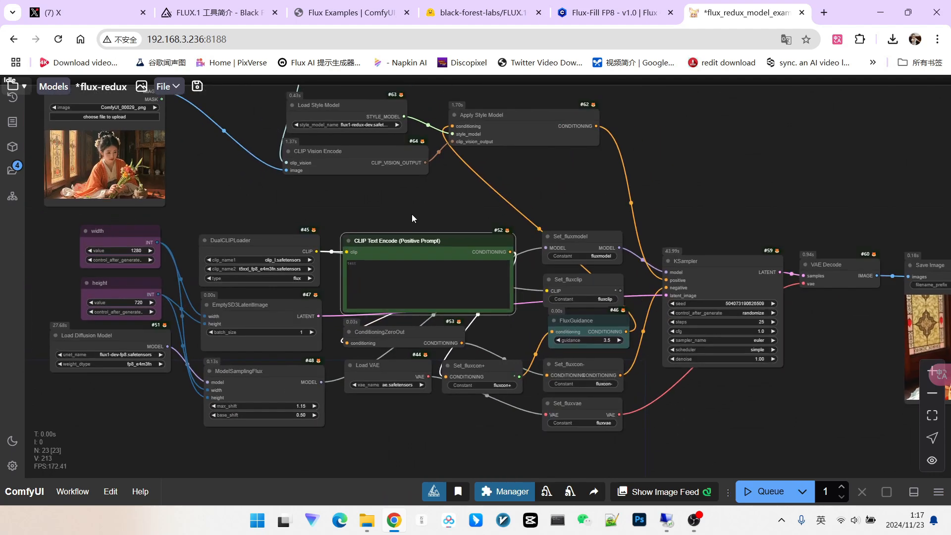
scroll(377, 227, up, 4)
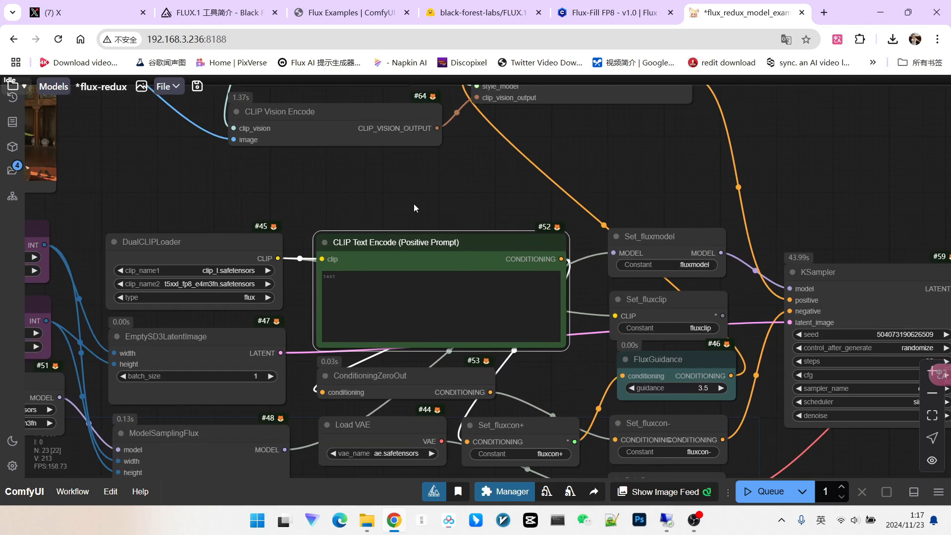
Step: Enter "1 beautiful girl,masterpiece,bestquality" in the positive CLIP Text Encode prompt and queue the Redux workflow
text(1)
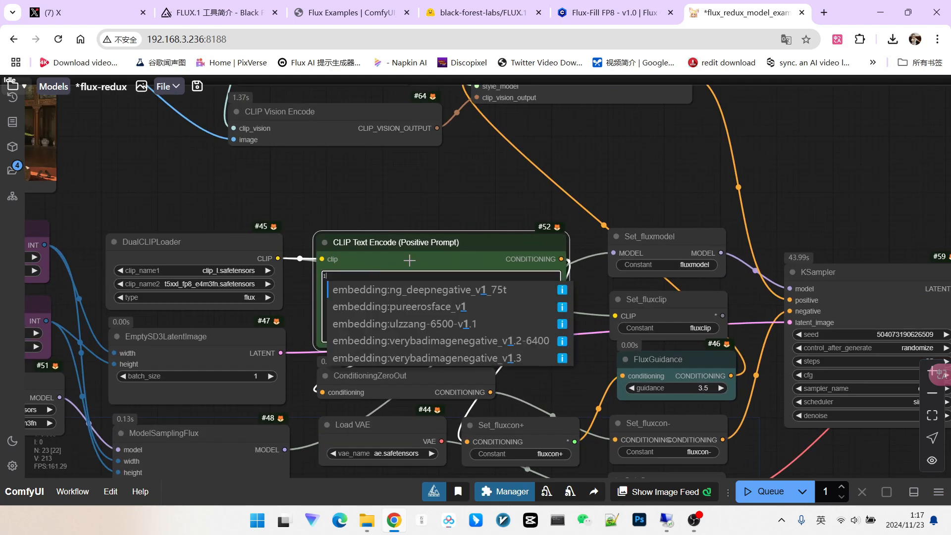
text( beautiful gir)
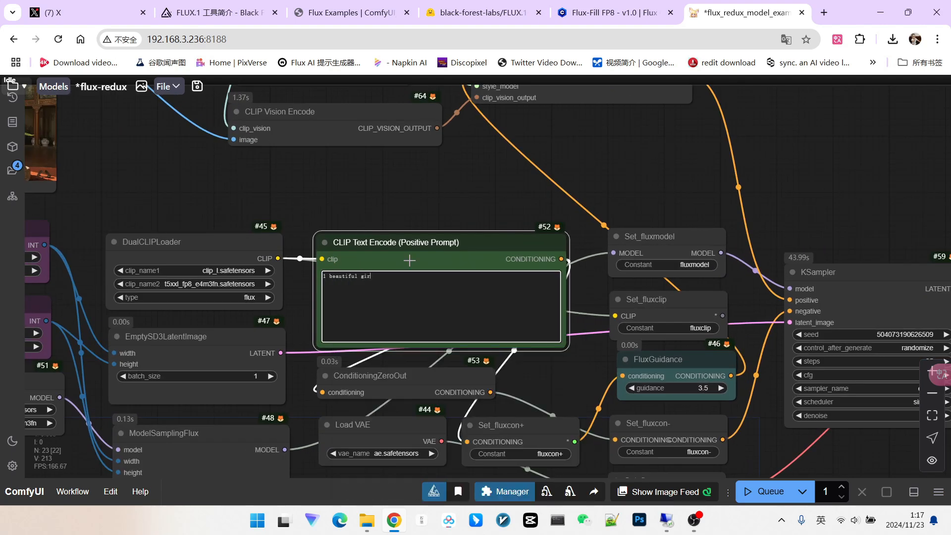
text(l,masterpiece,)
text(bestquality)
key(ctrl+Return)
Step: Follow the run through the Redux nodes from Load Image to KSampler and examine the new picture in the Save Image node
scroll(323, 267, down, 3)
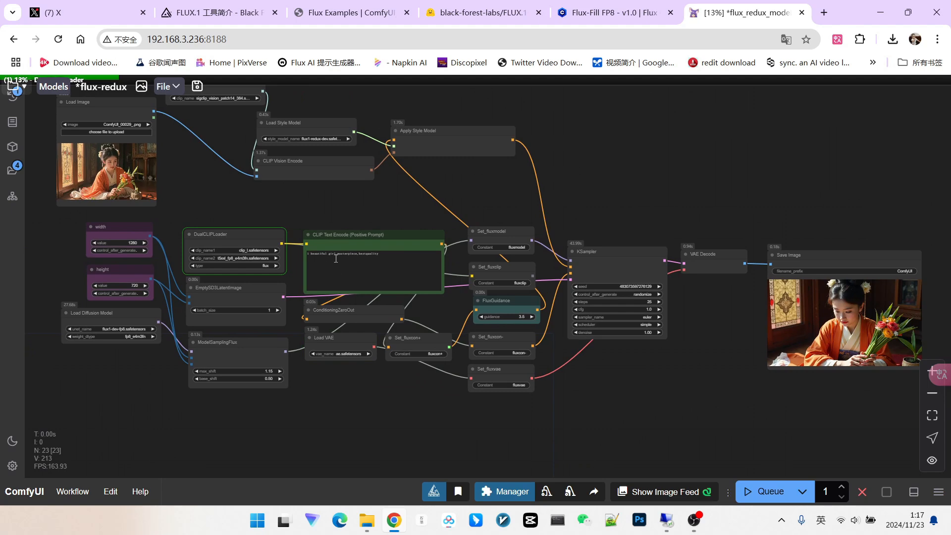
scroll(387, 243, up, 3)
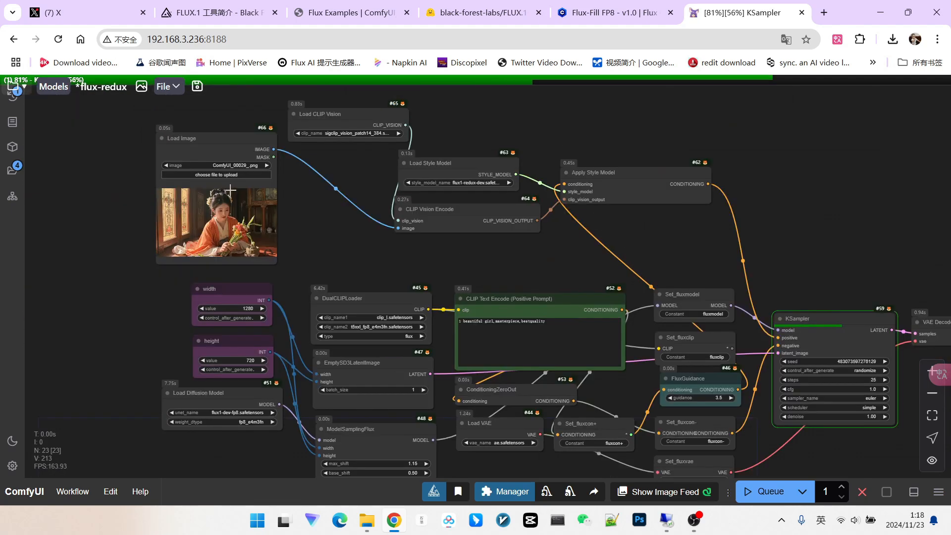
scroll(240, 287, down, 2)
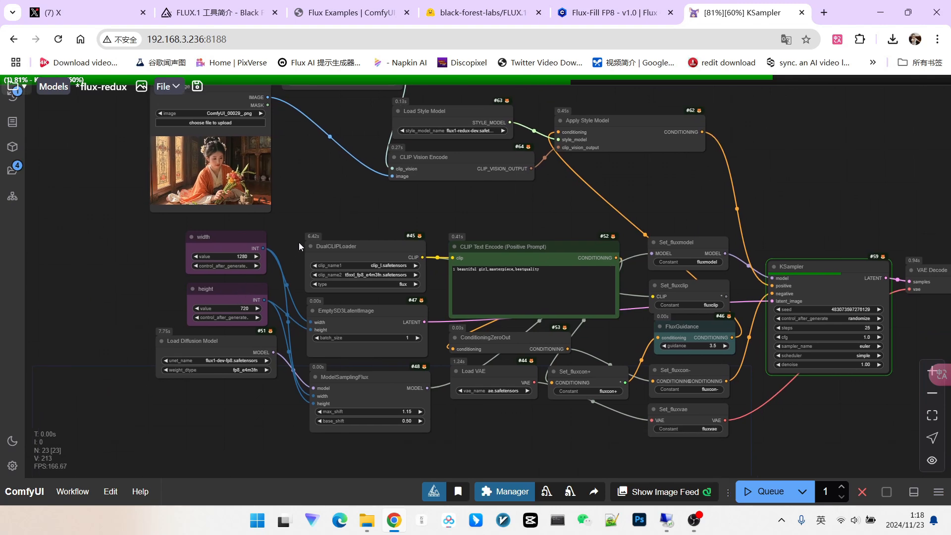
scroll(231, 267, up, 4)
scroll(367, 208, down, 4)
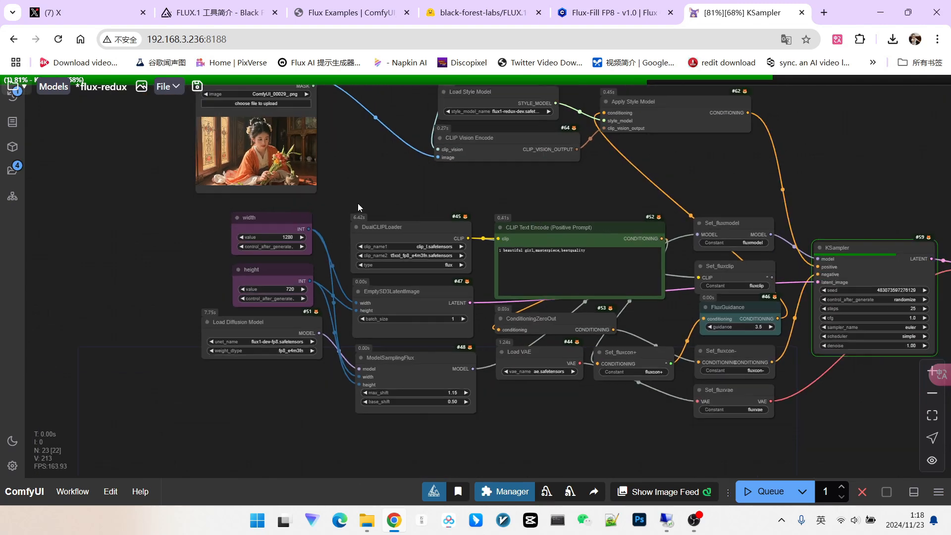
drag(480, 187, 376, 188)
scroll(376, 188, down, 1)
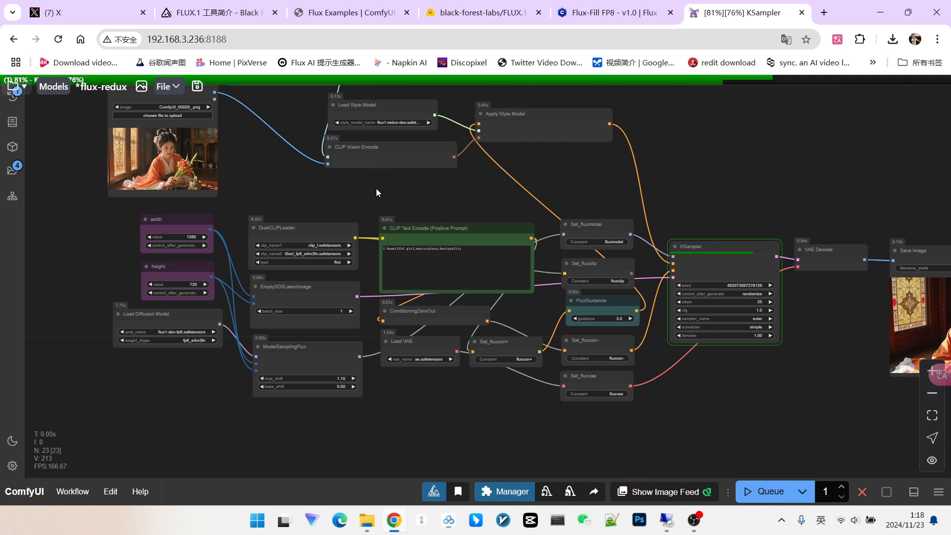
scroll(386, 176, up, 1)
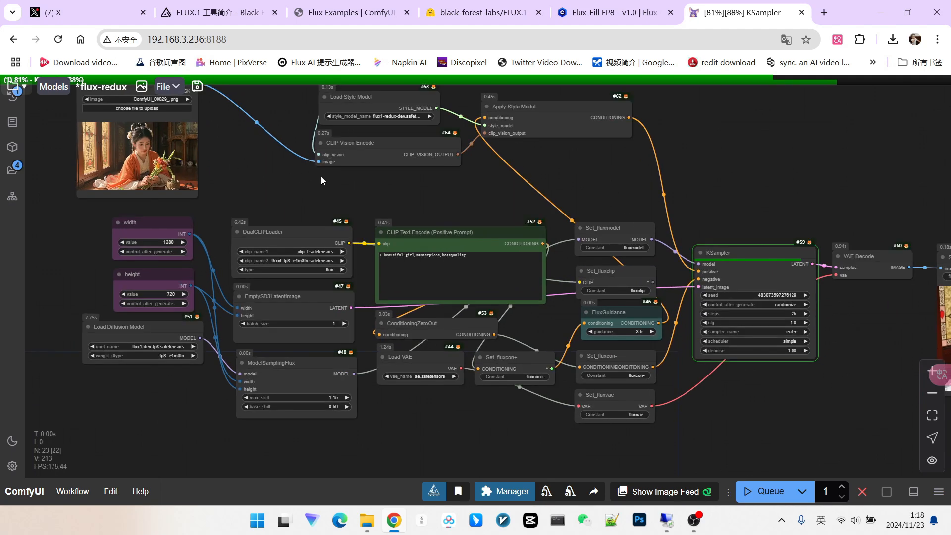
drag(693, 294, 537, 240)
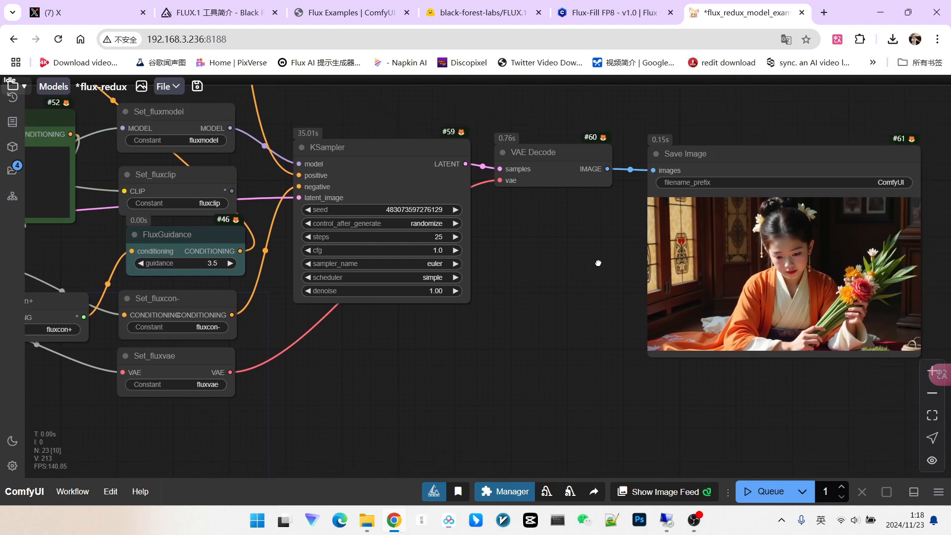
Step: Examine the facial detail of the generated image in the Save Image node
scroll(757, 239, up, 9)
scroll(749, 232, up, 5)
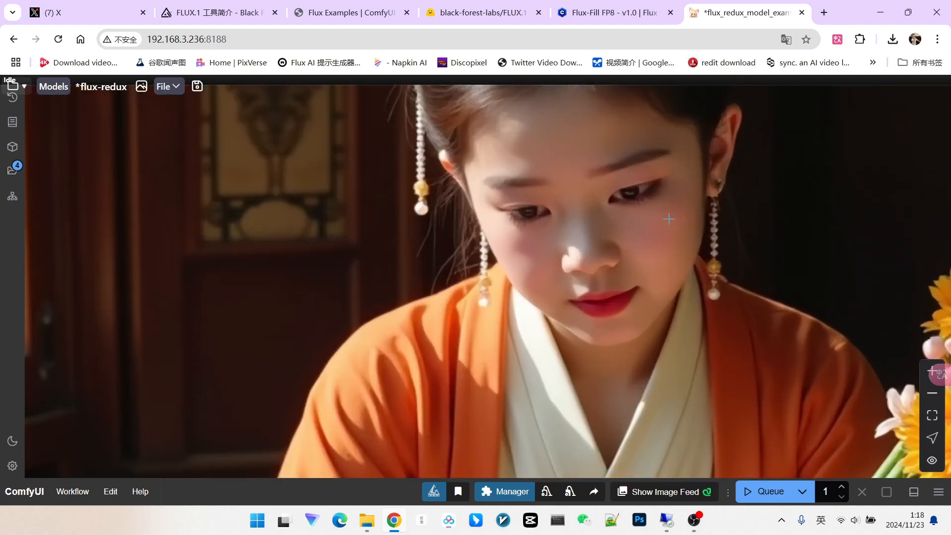
scroll(623, 227, down, 8)
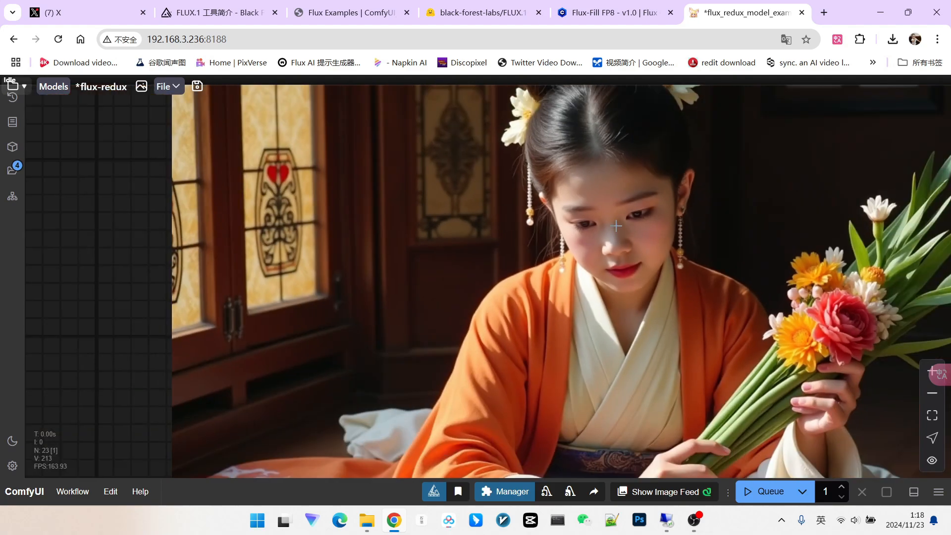
scroll(627, 225, down, 8)
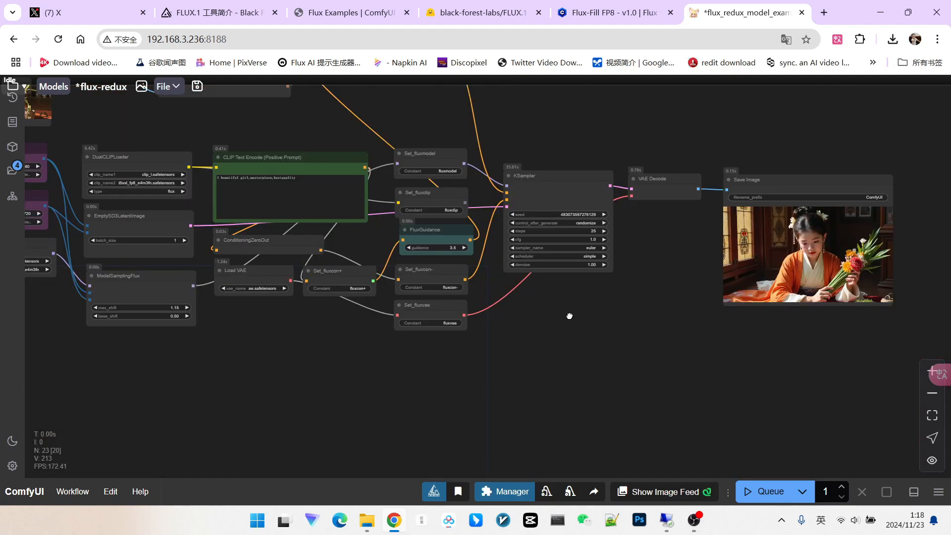
Step: Search the nodes for "lora" and add a LoraLoaderModelOnly node beneath the Load Diffusion Model node
drag(567, 314, 699, 295)
drag(348, 329, 444, 331)
drag(504, 331, 458, 343)
scroll(278, 268, up, 4)
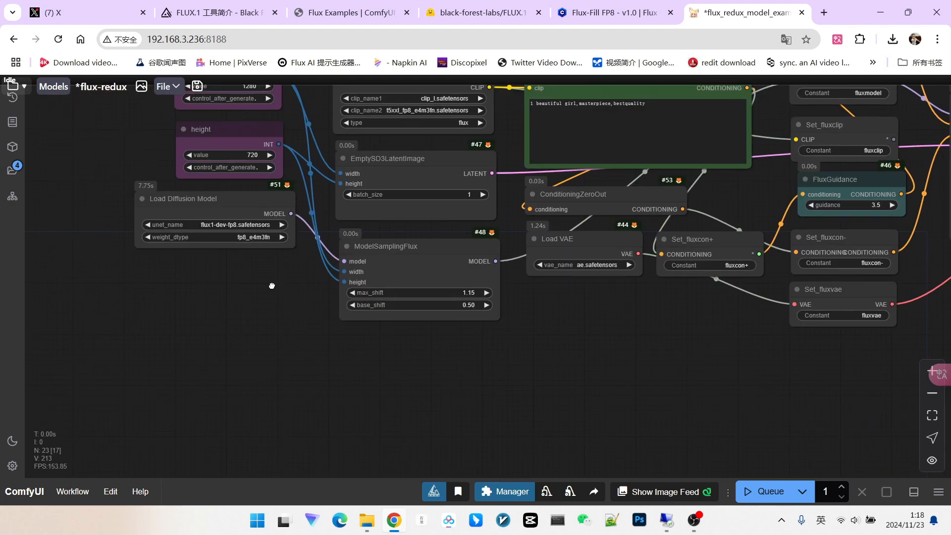
double_click(217, 314)
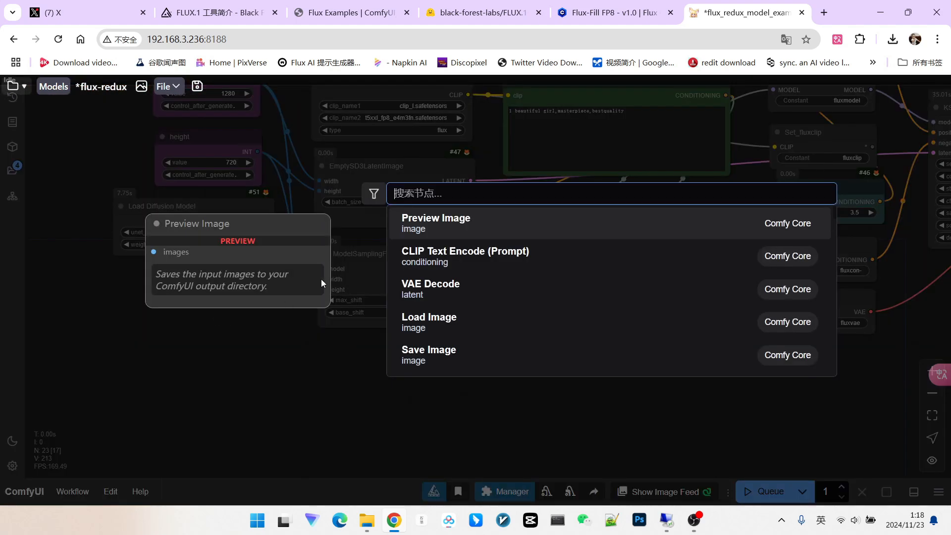
text(lora)
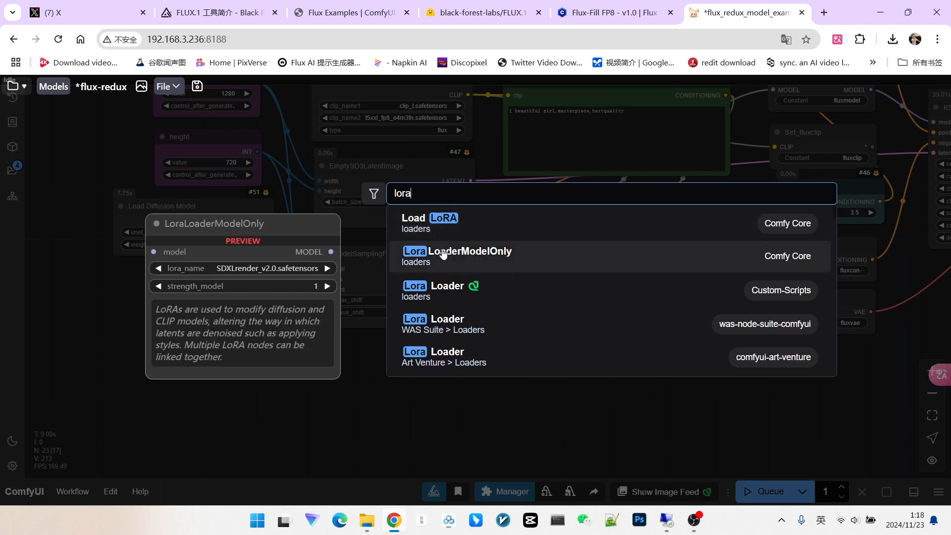
click(439, 251)
Step: Filter the LoRA files by "flux" and load flux\Flux_小红书真实风格丨日常照片丨极致逼真_V1.safetensors in the new LoRA loader
scroll(307, 327, up, 1)
click(307, 332)
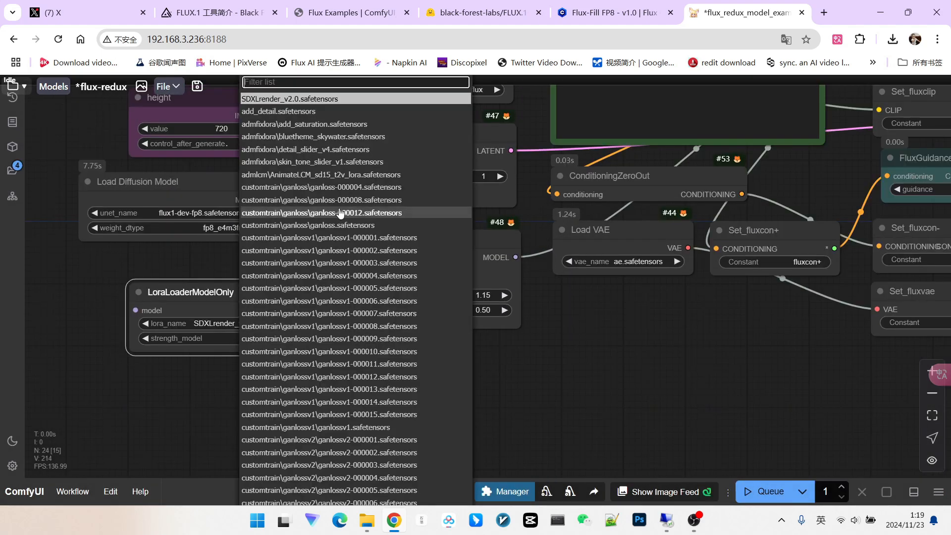
text(flux)
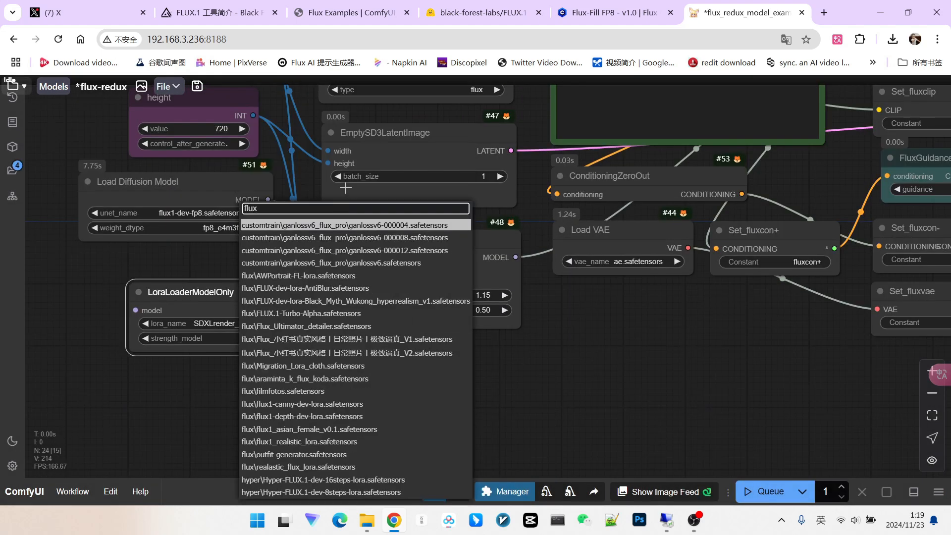
click(347, 339)
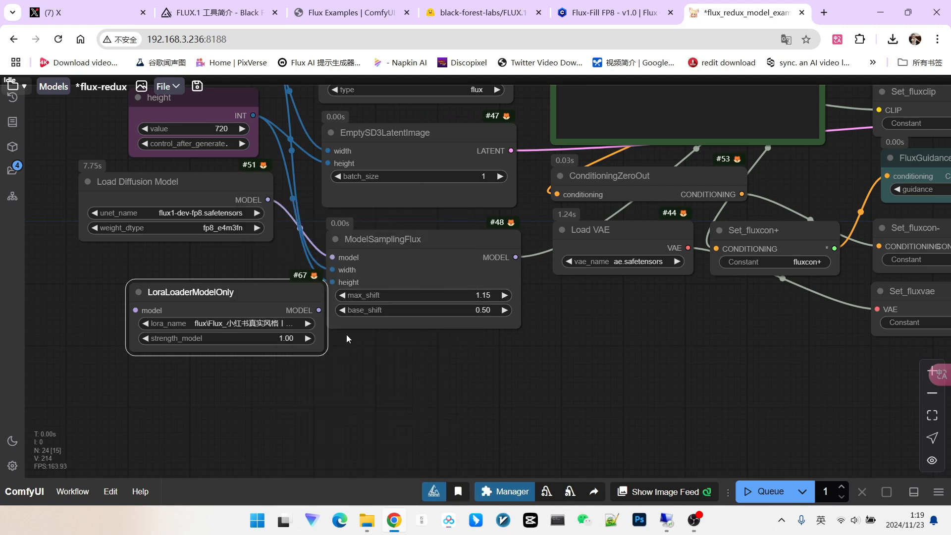
Step: Wire the LoRA loader between Load Diffusion Model and ModelSamplingFlux, and set its strength_model to 0.3
drag(275, 290, 233, 283)
click(244, 330)
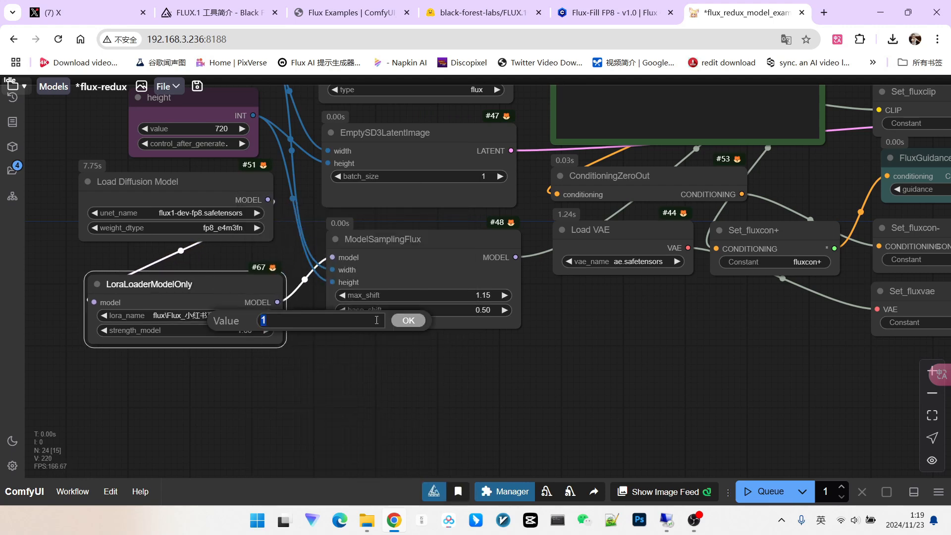
text(0.3)
click(397, 320)
Step: Queue one generation of the workflow with the LoRA loader connected
scroll(545, 364, down, 5)
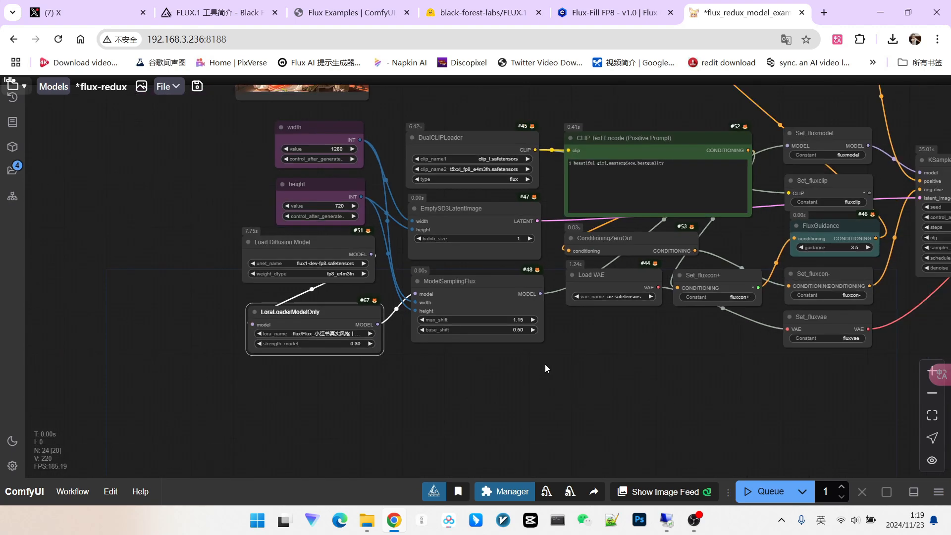
scroll(490, 362, up, 3)
scroll(490, 362, down, 2)
scroll(826, 263, up, 7)
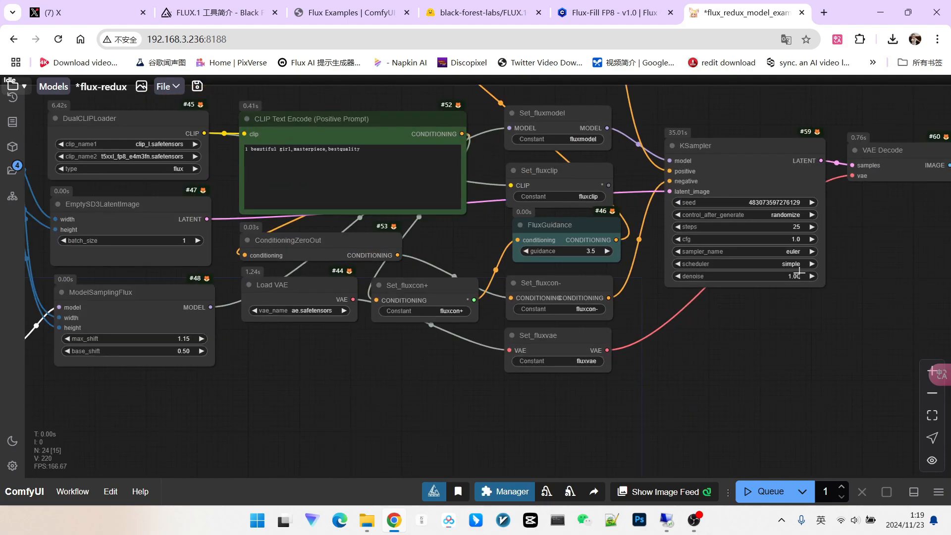
scroll(792, 255, down, 4)
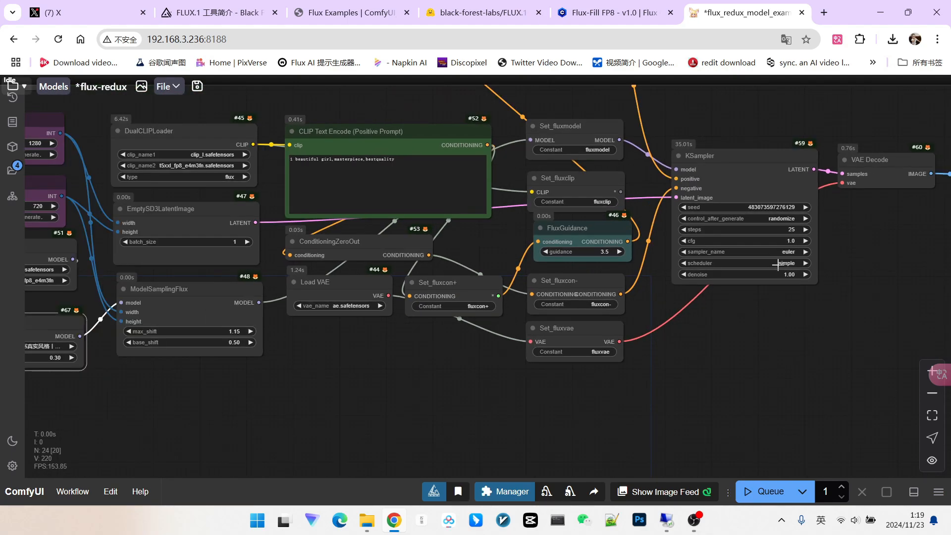
scroll(751, 276, up, 2)
scroll(751, 277, down, 5)
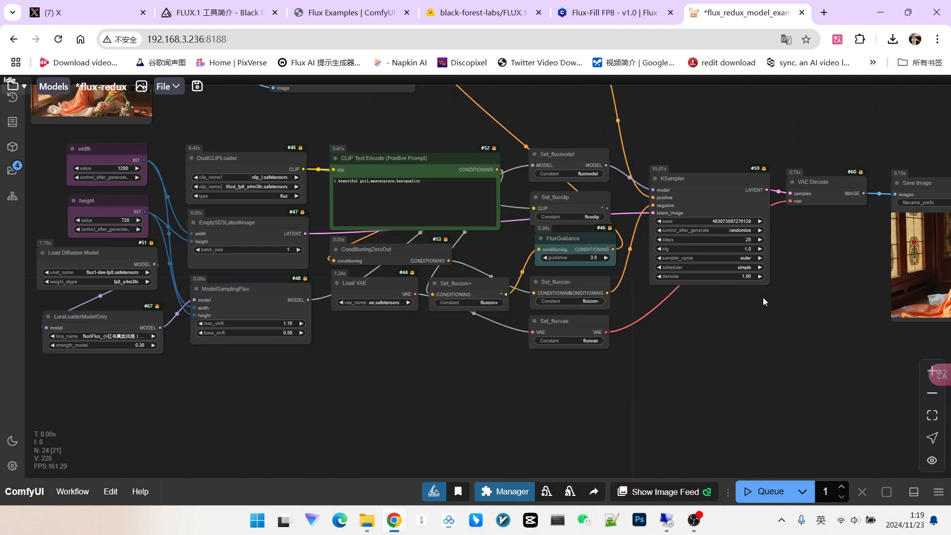
scroll(763, 297, up, 4)
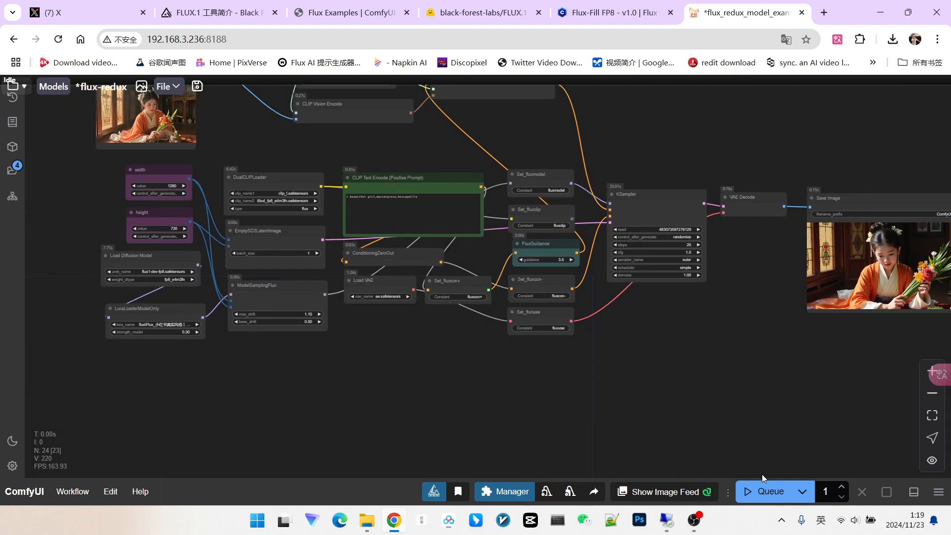
click(768, 492)
Step: Inspect the face, skin and flower details in the image generated with the LoRA
scroll(590, 270, up, 9)
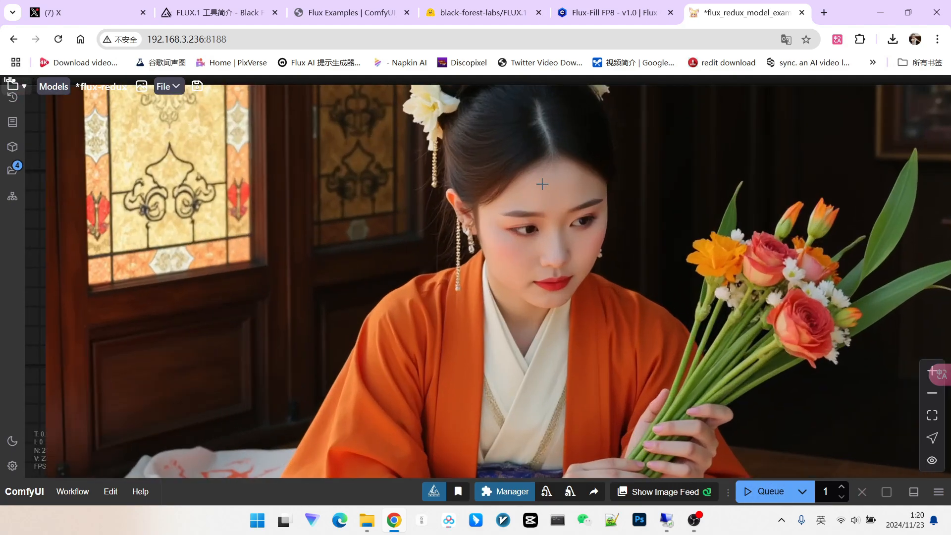
scroll(542, 184, up, 5)
scroll(556, 249, down, 6)
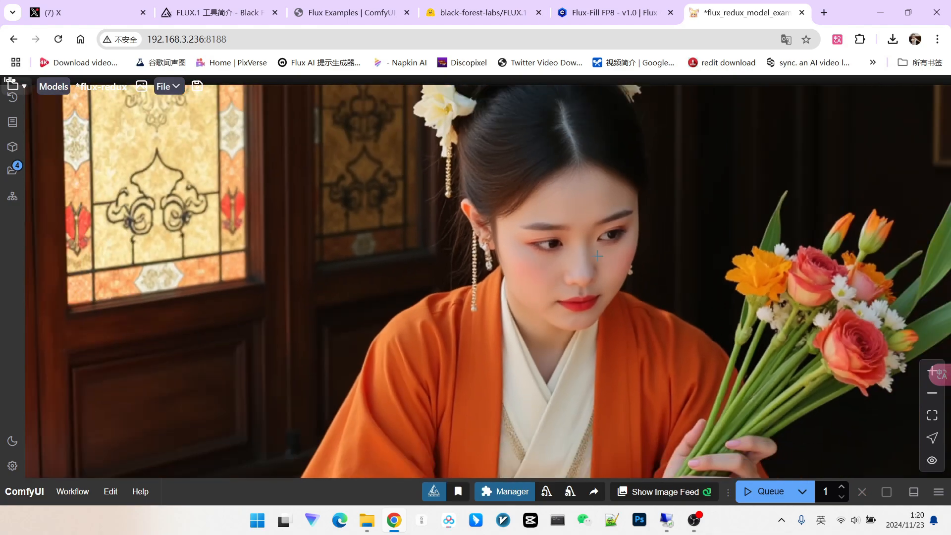
scroll(573, 239, up, 5)
scroll(600, 248, down, 6)
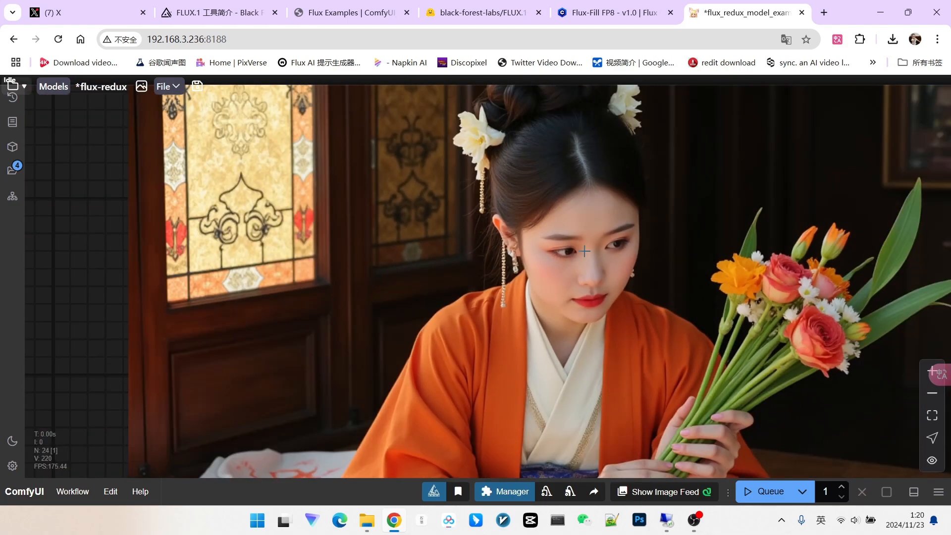
scroll(383, 297, down, 5)
scroll(546, 296, up, 2)
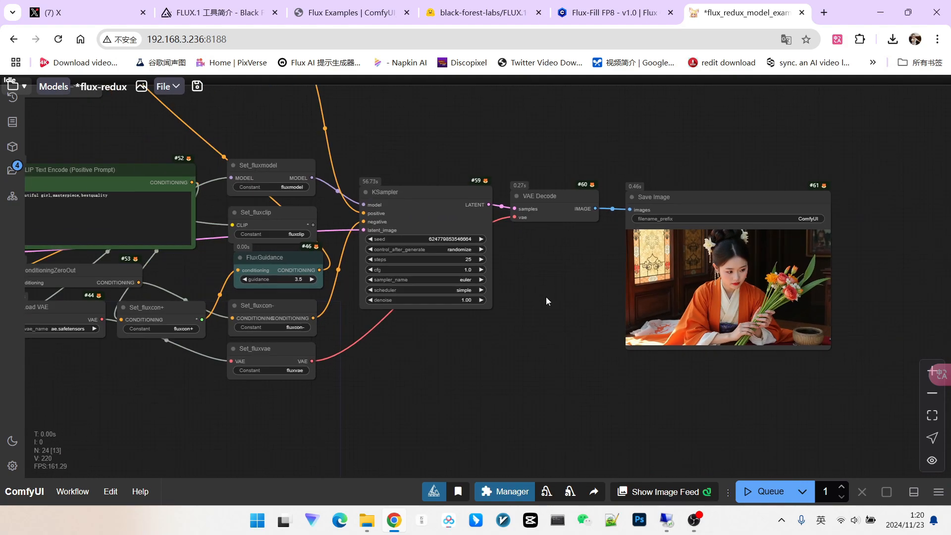
Step: Set the KSampler's sampler to deis and its scheduler to beta, and queue another generation
drag(467, 352, 594, 336)
scroll(625, 315, up, 5)
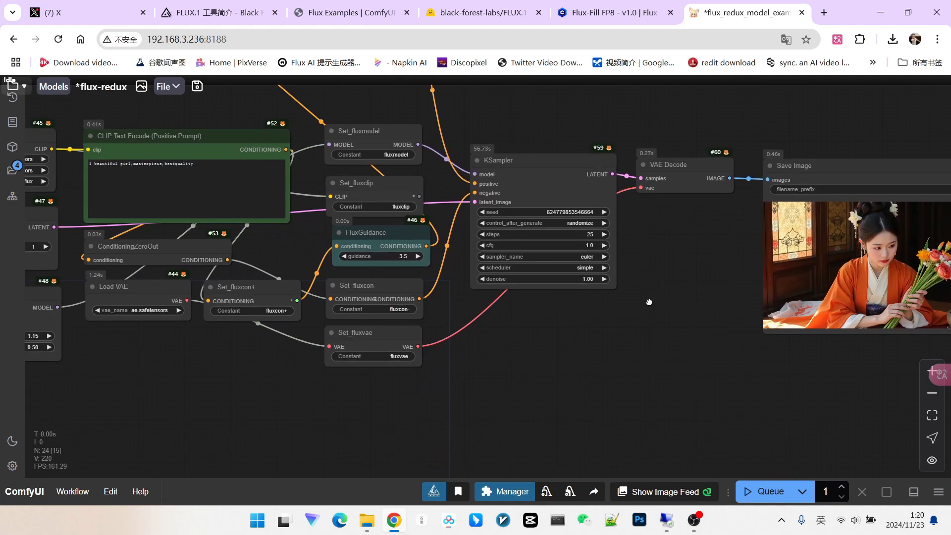
click(539, 261)
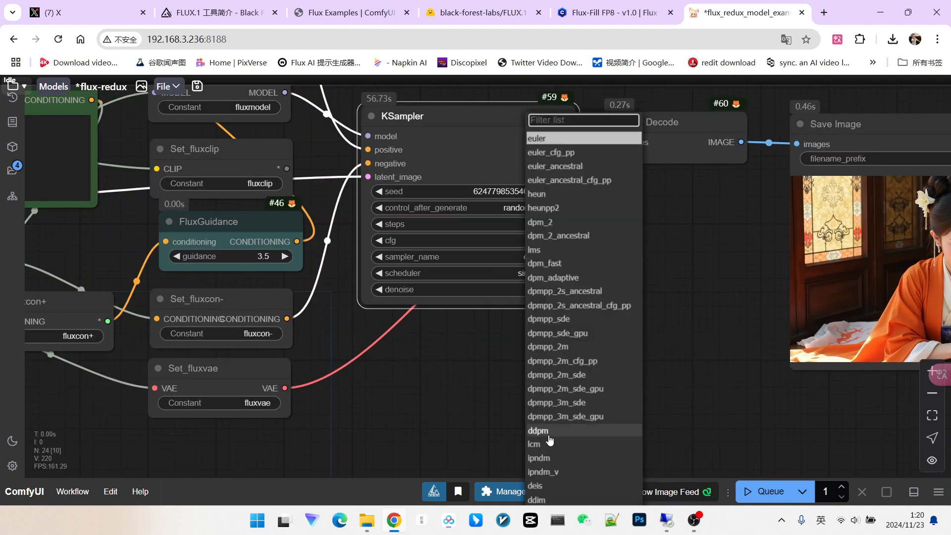
click(549, 470)
click(536, 272)
click(545, 341)
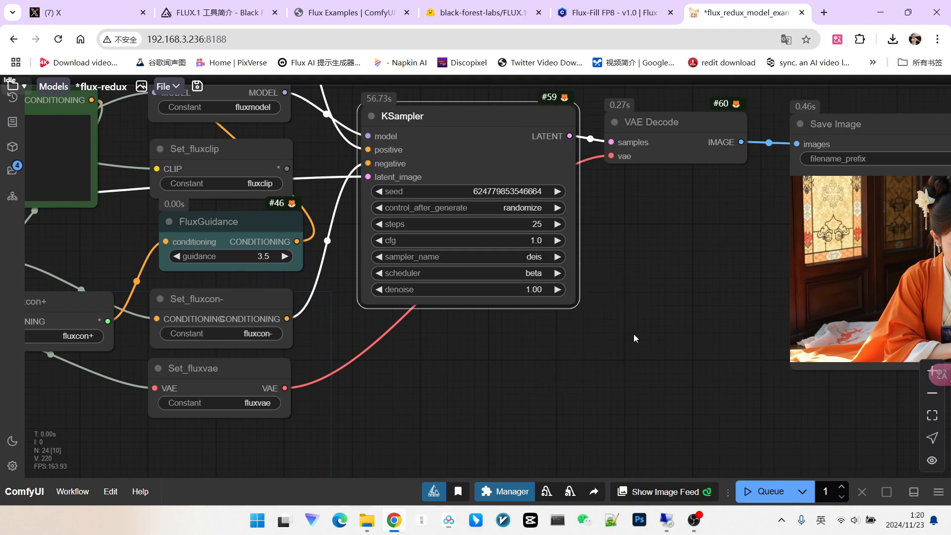
scroll(636, 336, down, 3)
click(766, 491)
scroll(647, 346, up, 3)
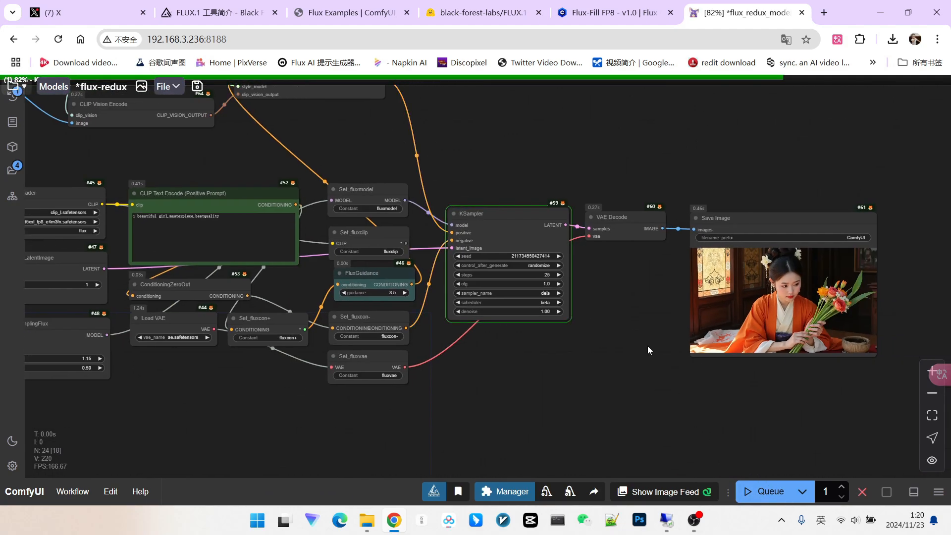
scroll(613, 296, down, 5)
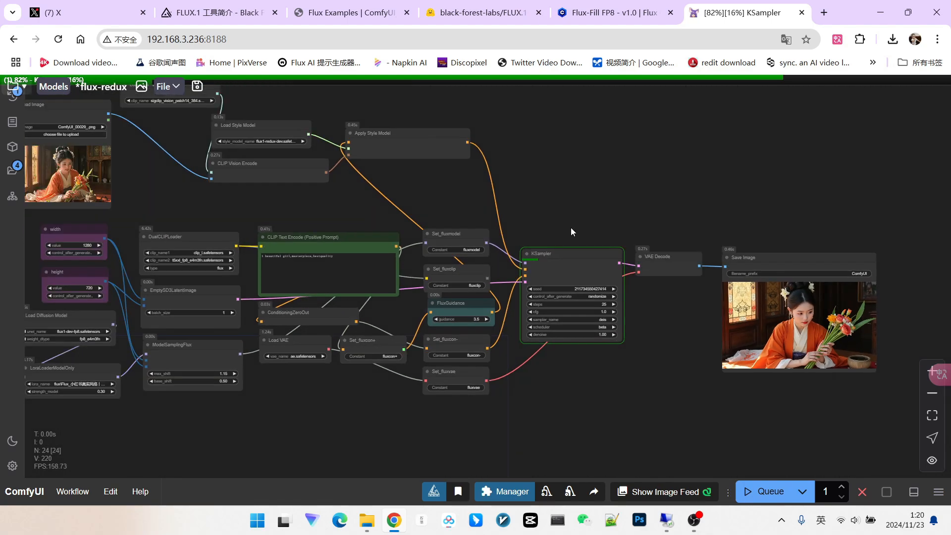
drag(570, 228, 634, 219)
scroll(640, 302, up, 3)
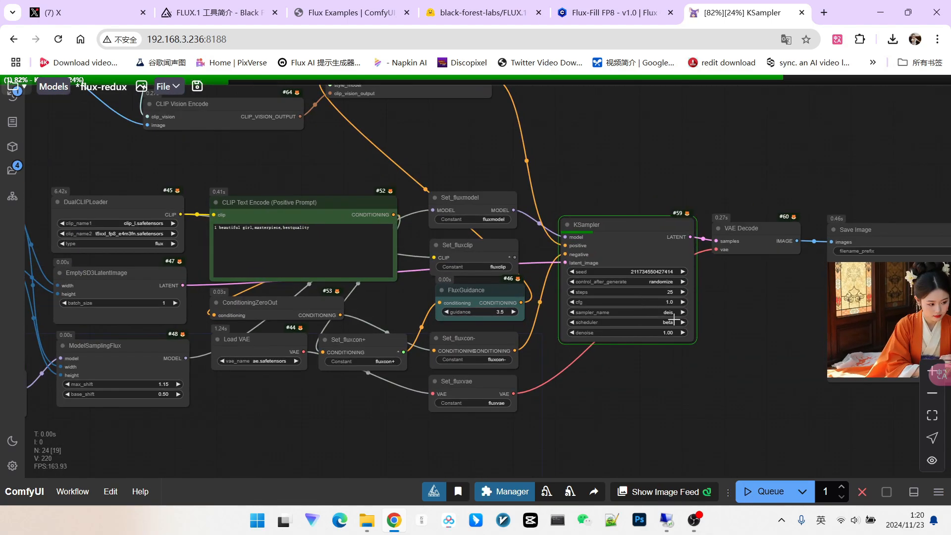
scroll(726, 314, down, 2)
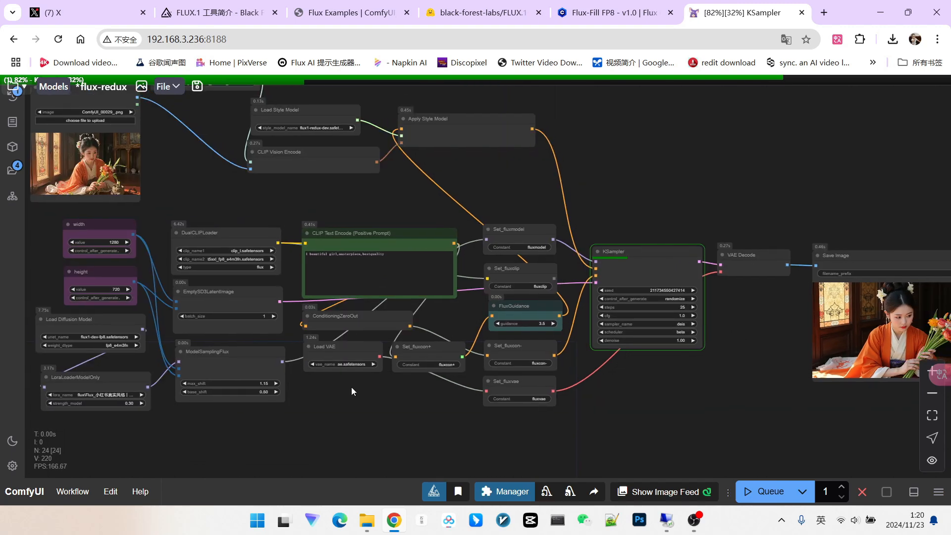
scroll(175, 401, up, 3)
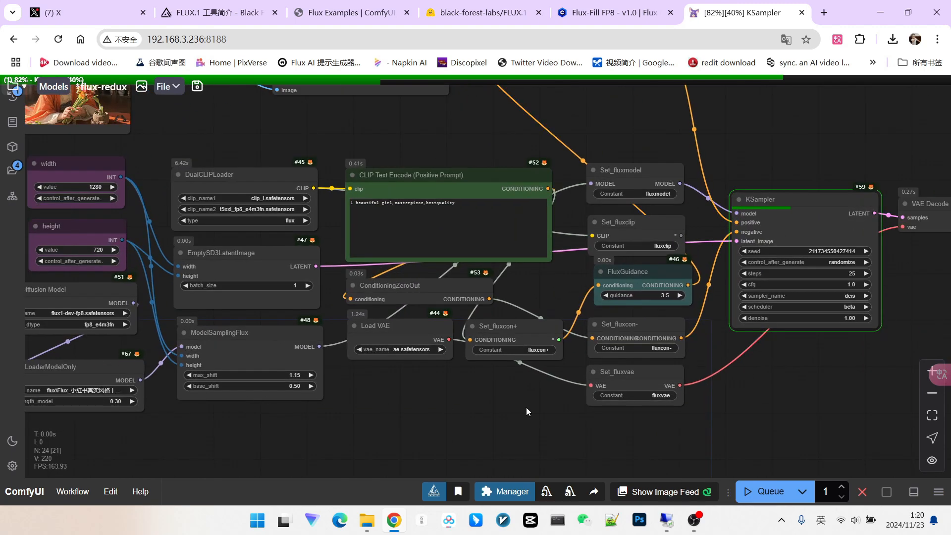
scroll(548, 409, down, 3)
drag(735, 395, 667, 393)
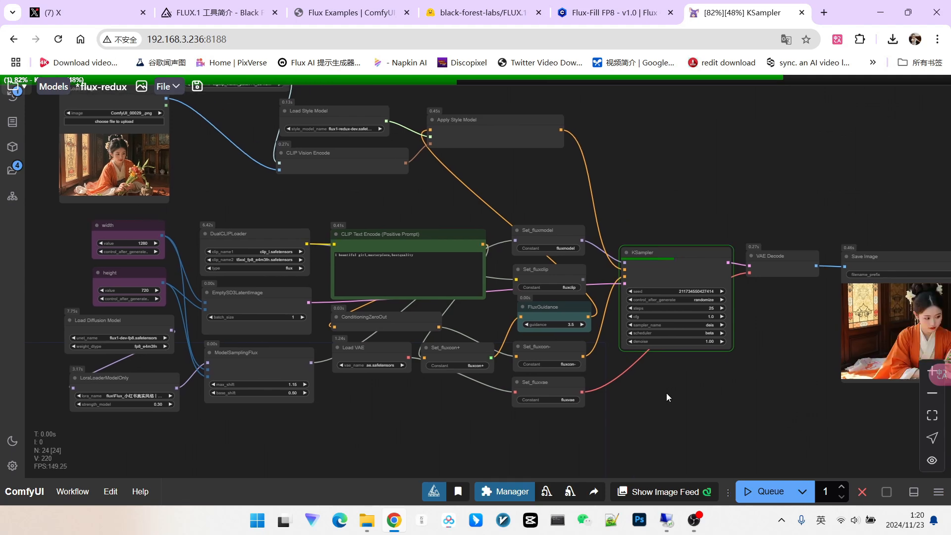
scroll(725, 333, up, 1)
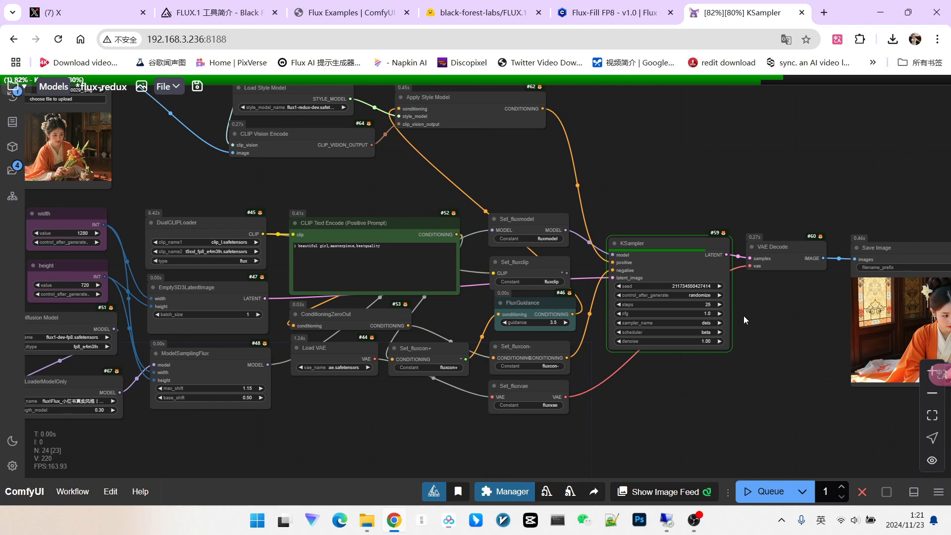
scroll(744, 316, up, 2)
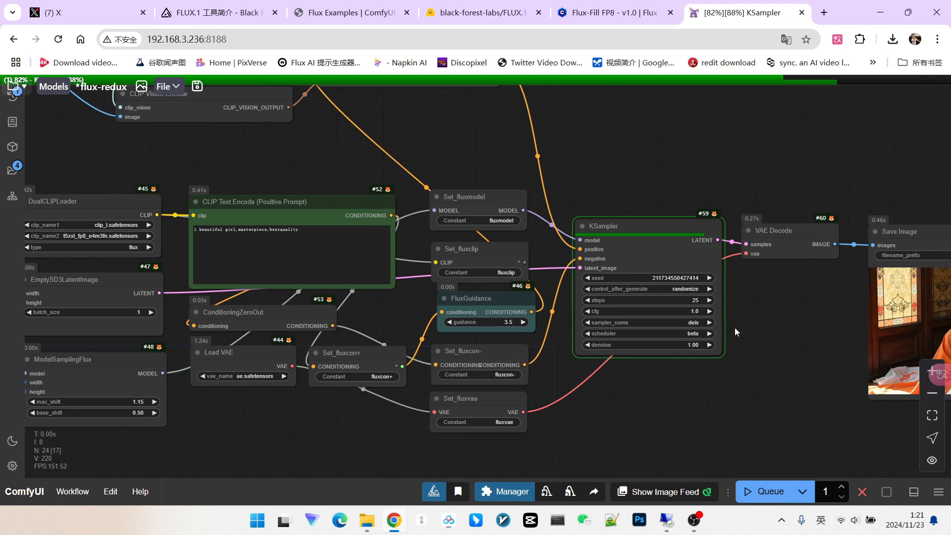
scroll(737, 327, down, 2)
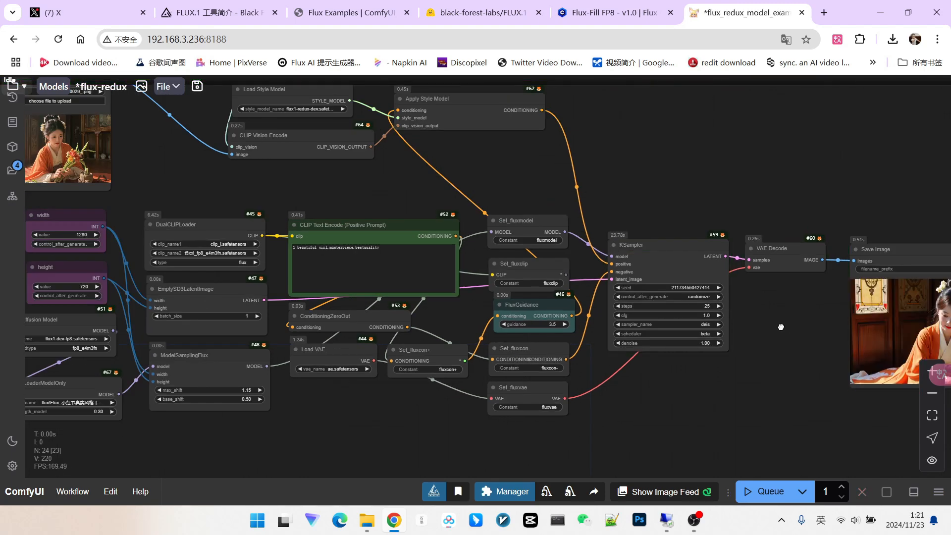
Step: Examine the face and overall composition of the image generated with the deis sampler and beta scheduler
scroll(781, 327, up, 10)
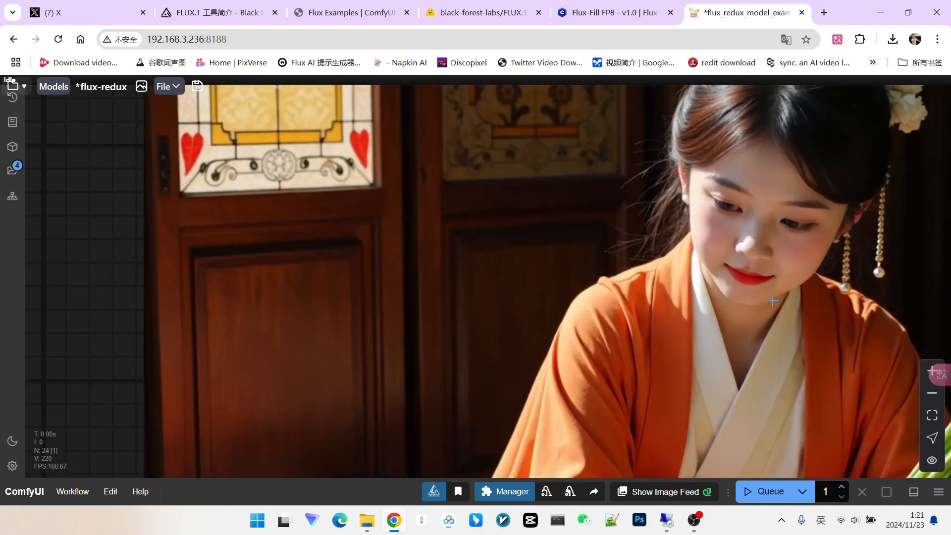
scroll(758, 143, up, 2)
scroll(746, 207, down, 5)
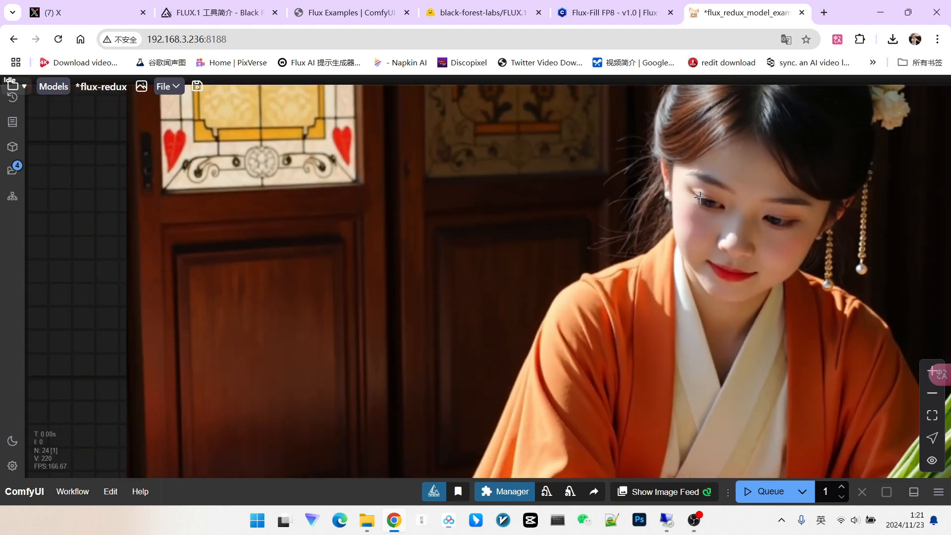
scroll(724, 232, down, 11)
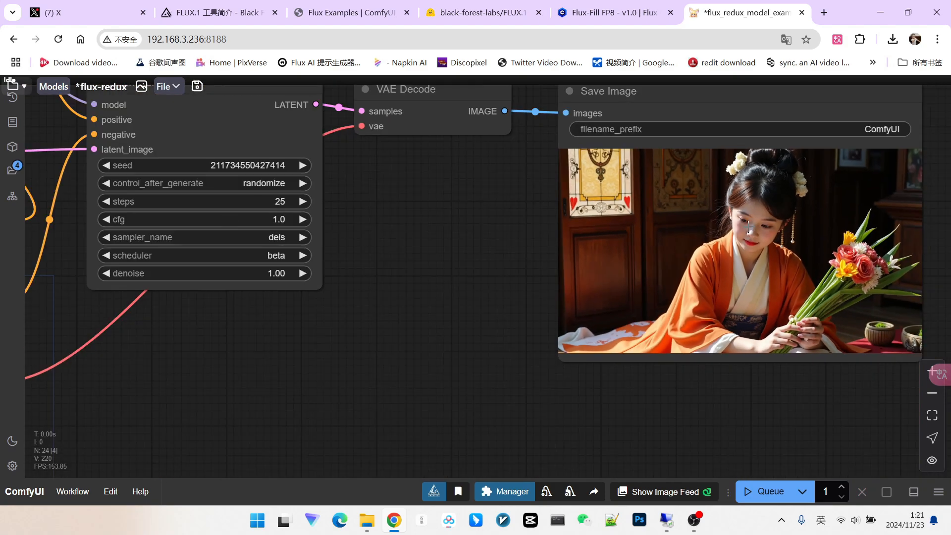
Step: Set the KSampler's sampler to euler and its scheduler to simple
drag(456, 256, 580, 276)
scroll(580, 277, up, 1)
click(519, 257)
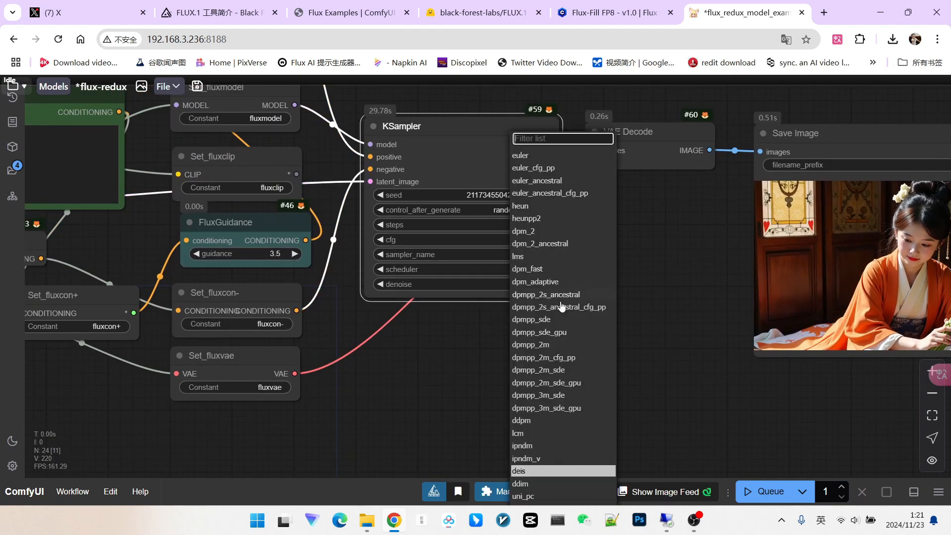
click(523, 155)
click(525, 271)
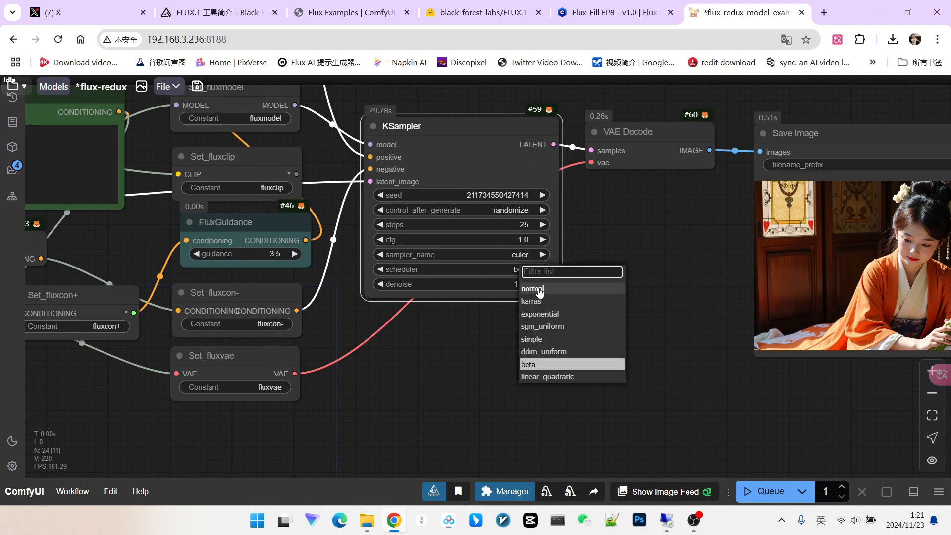
click(544, 338)
Step: Move the Load Image node farther up, away from the other nodes, to free space below it
scroll(624, 317, down, 2)
scroll(628, 312, down, 7)
drag(628, 311, 614, 308)
drag(568, 161, 635, 179)
drag(566, 119, 655, 198)
drag(283, 189, 261, 115)
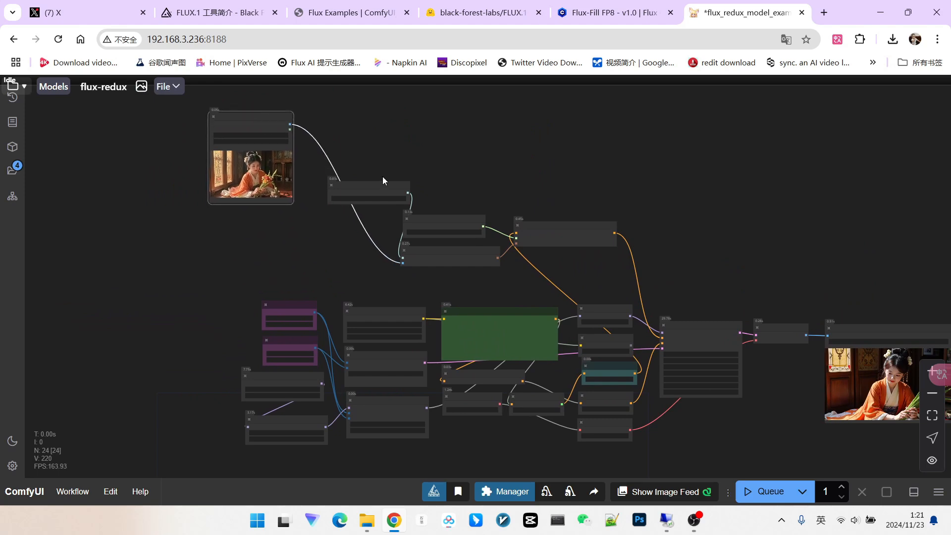
Step: Add a second Load Image node with CogVideoX_1_5_I2V_00015.png and line it up directly below the original one
scroll(420, 146, up, 4)
drag(352, 154, 506, 179)
scroll(383, 167, up, 3)
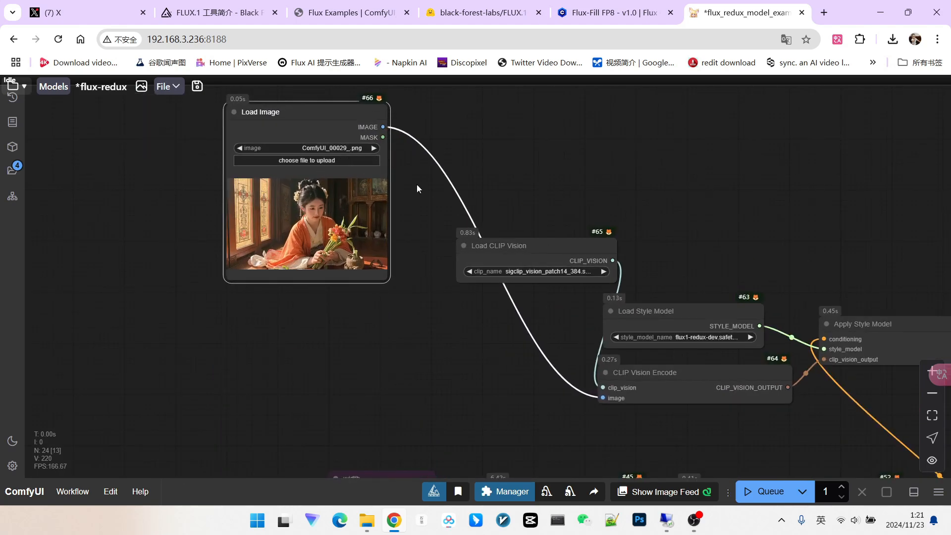
scroll(437, 196, down, 3)
drag(409, 303, 402, 281)
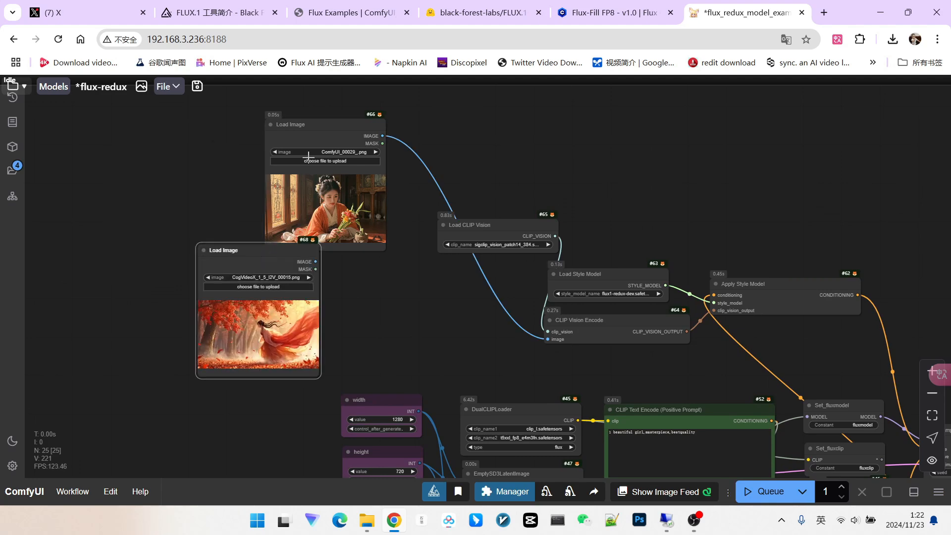
drag(311, 137, 250, 107)
drag(271, 248, 251, 243)
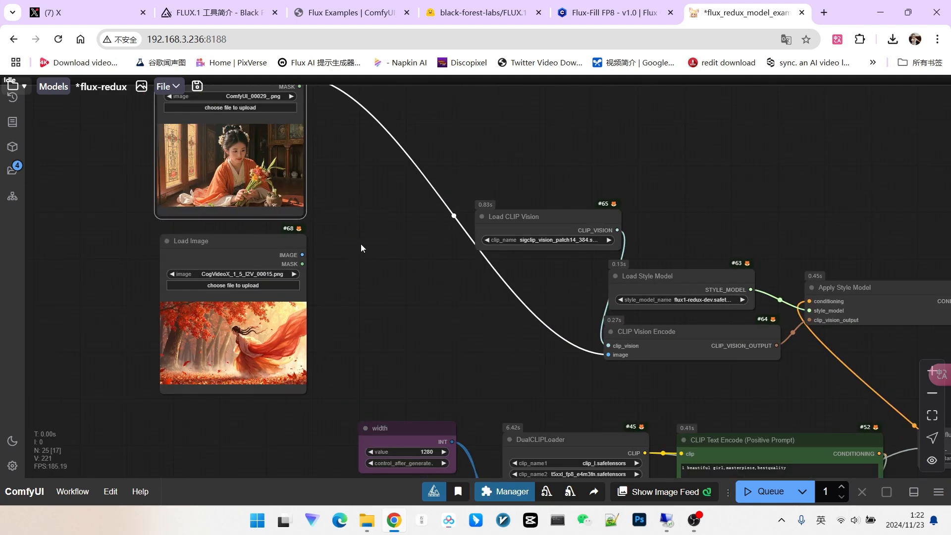
Step: Add a Make Image Batch node, feed both loaded images into it, and connect its output to the CLIP Vision Encode image input
drag(361, 243, 347, 275)
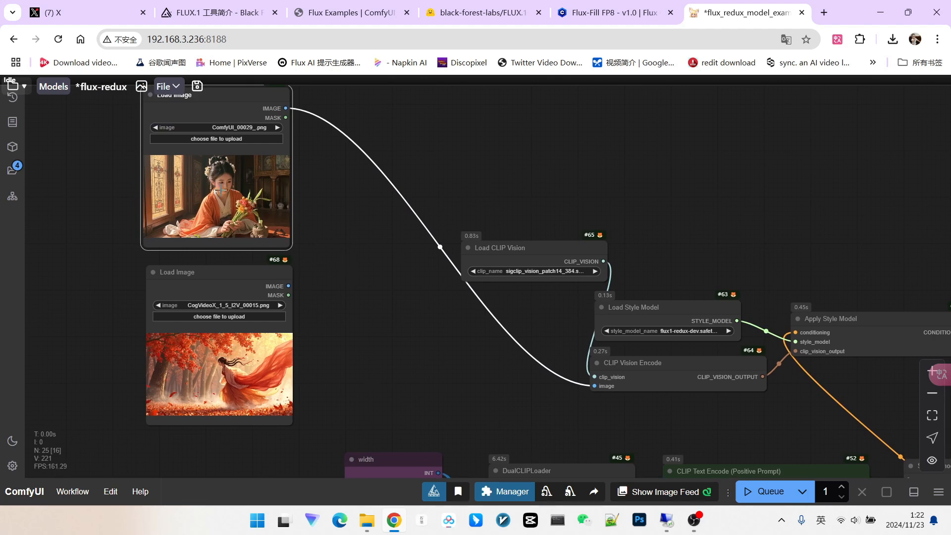
drag(391, 296, 317, 298)
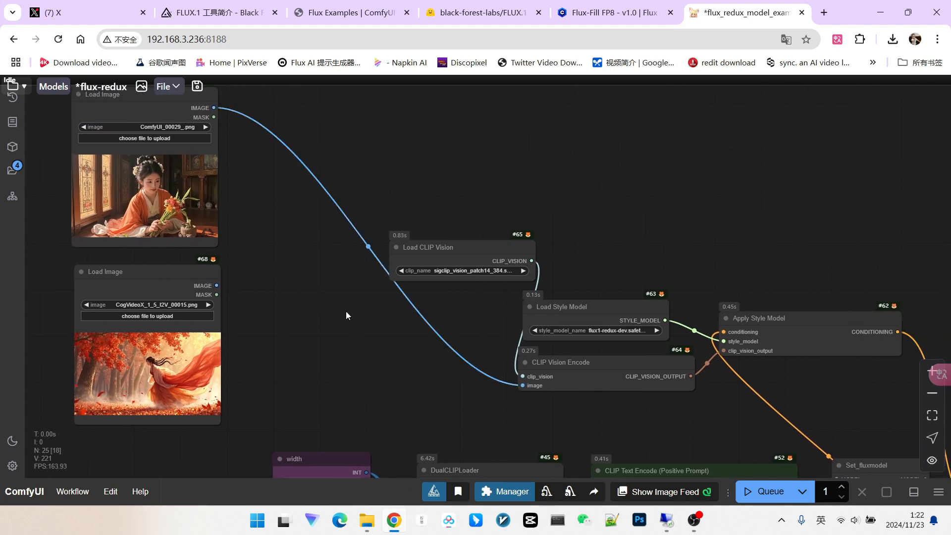
double_click(307, 276)
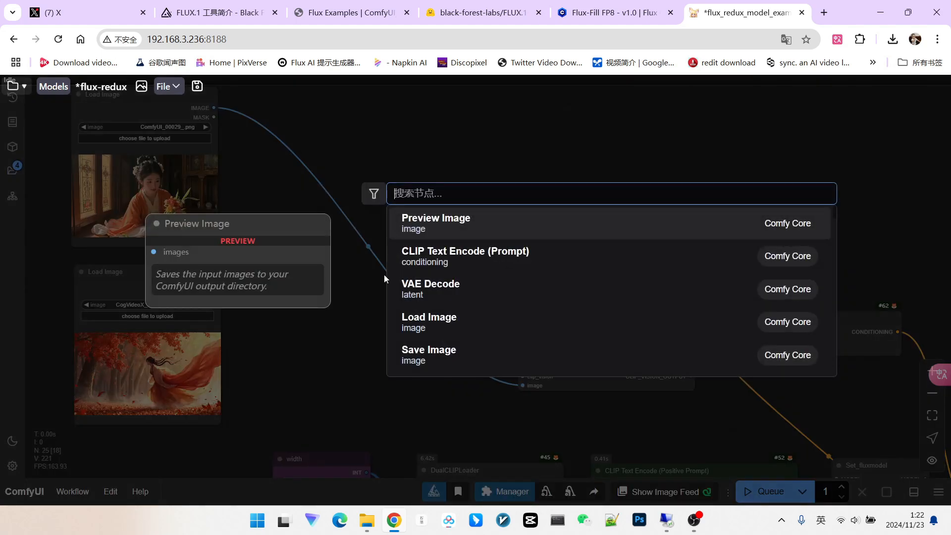
drag(331, 286, 522, 386)
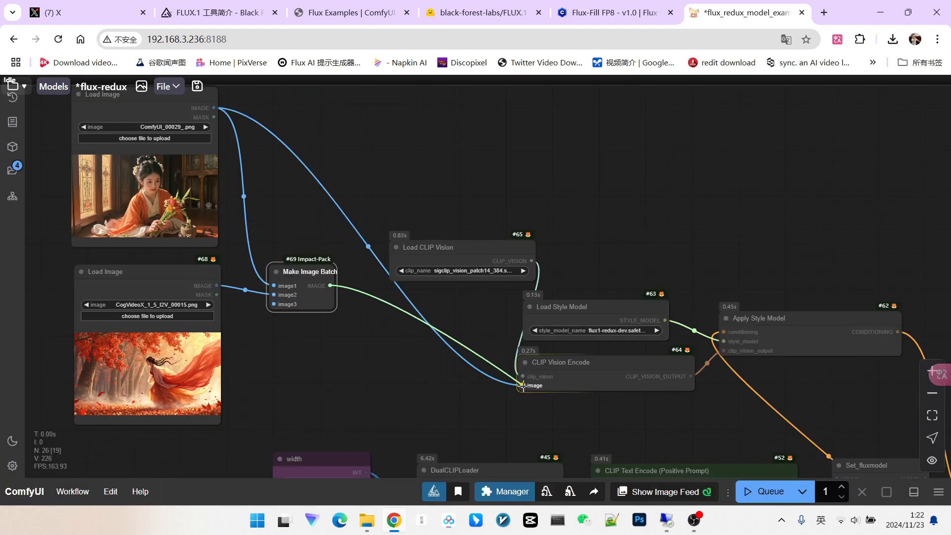
Step: Queue a generation with the two batched reference images
scroll(446, 345, down, 2)
scroll(423, 336, down, 6)
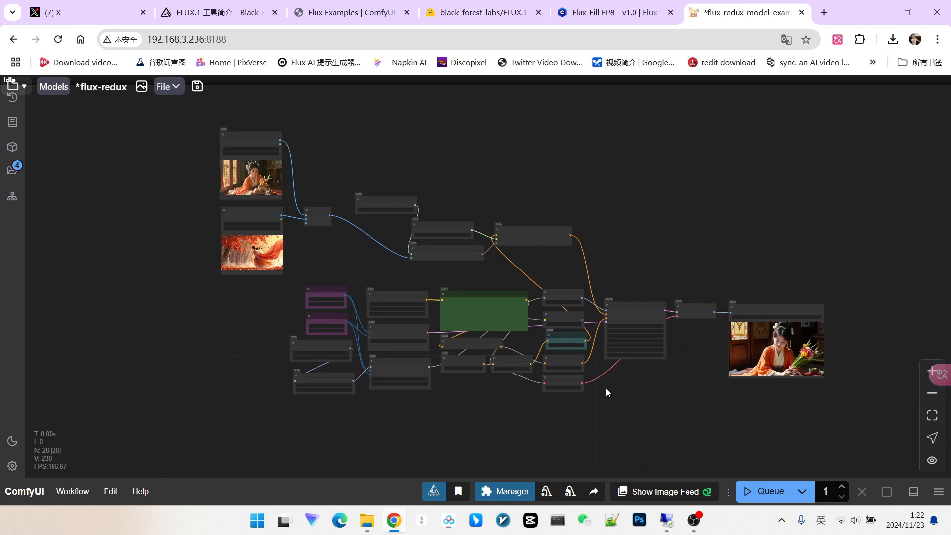
scroll(609, 382, up, 2)
click(766, 491)
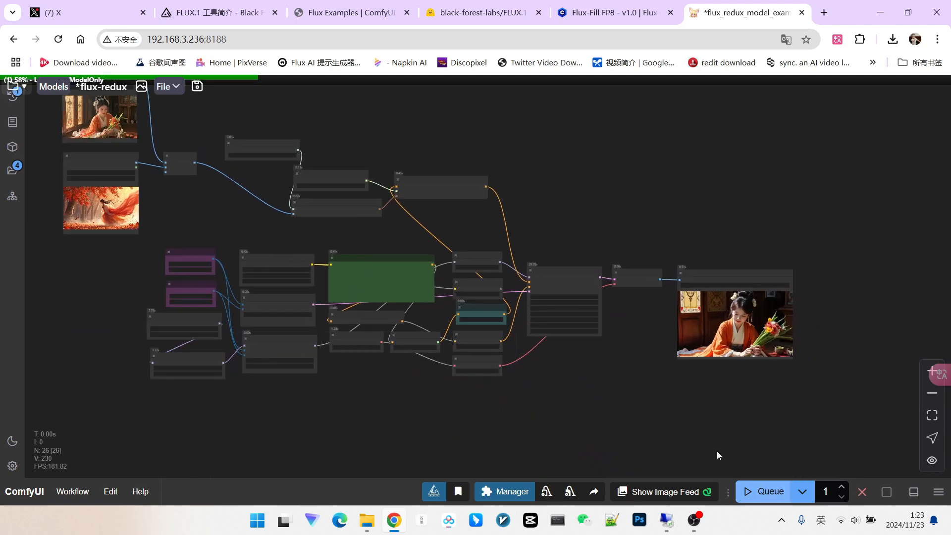
Step: Review the two reference images, their batch connection and the rest of the node graph while the generation runs
scroll(295, 231, up, 7)
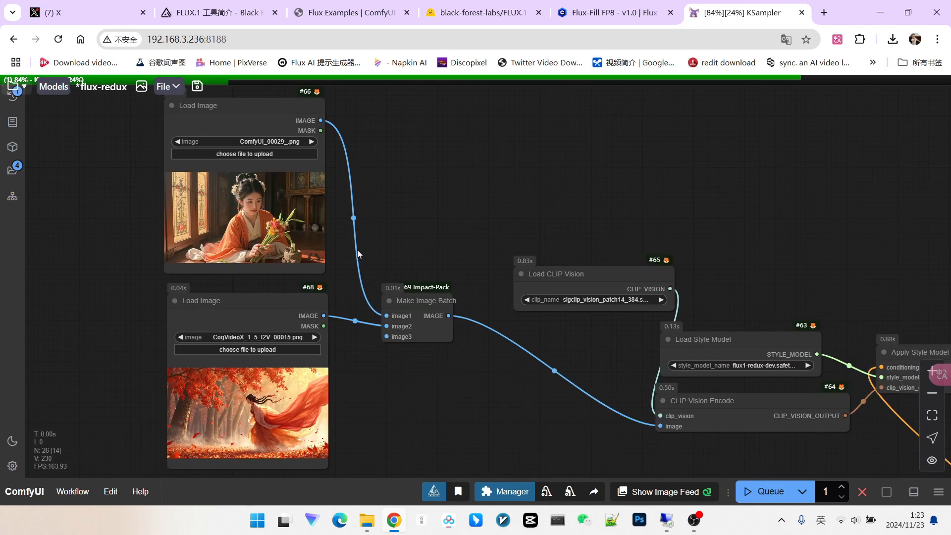
scroll(385, 260, down, 3)
drag(418, 224, 449, 146)
scroll(459, 278, down, 5)
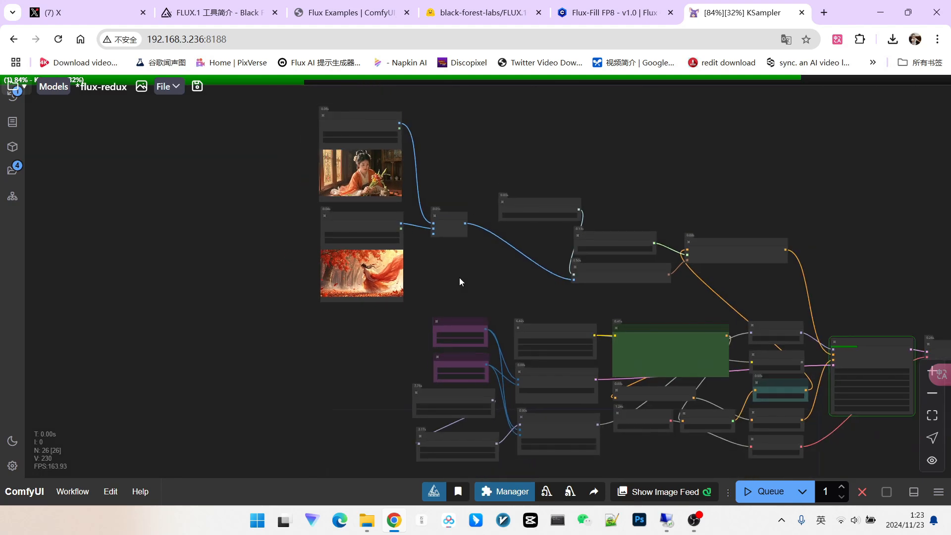
scroll(676, 280, up, 1)
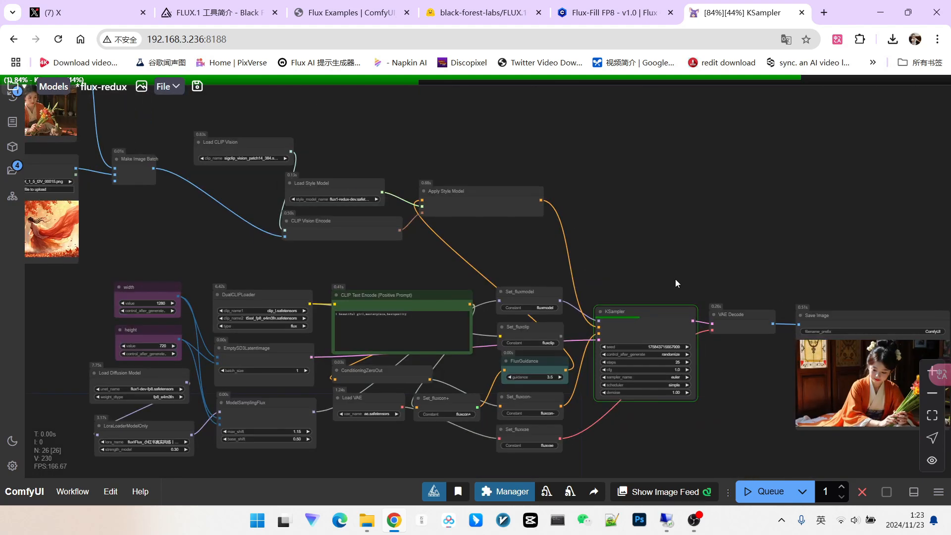
scroll(679, 251, down, 1)
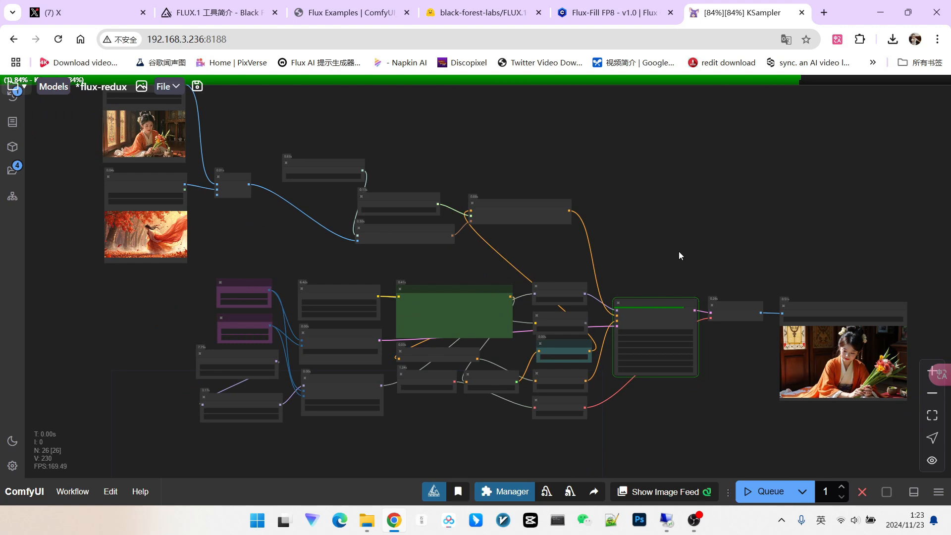
drag(293, 272, 286, 240)
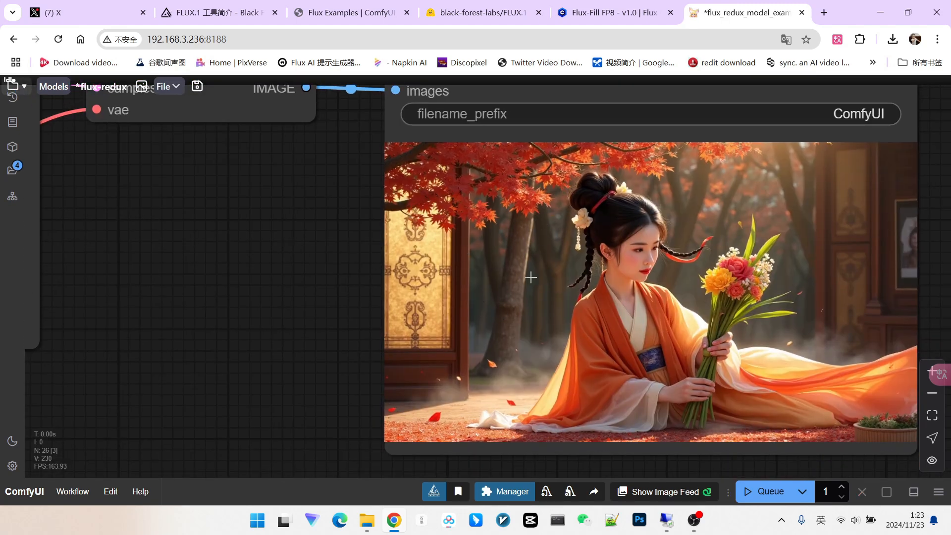
Step: Examine the maple leaves, face, flowers and flowing dress in the image generated from both references
scroll(441, 164, up, 8)
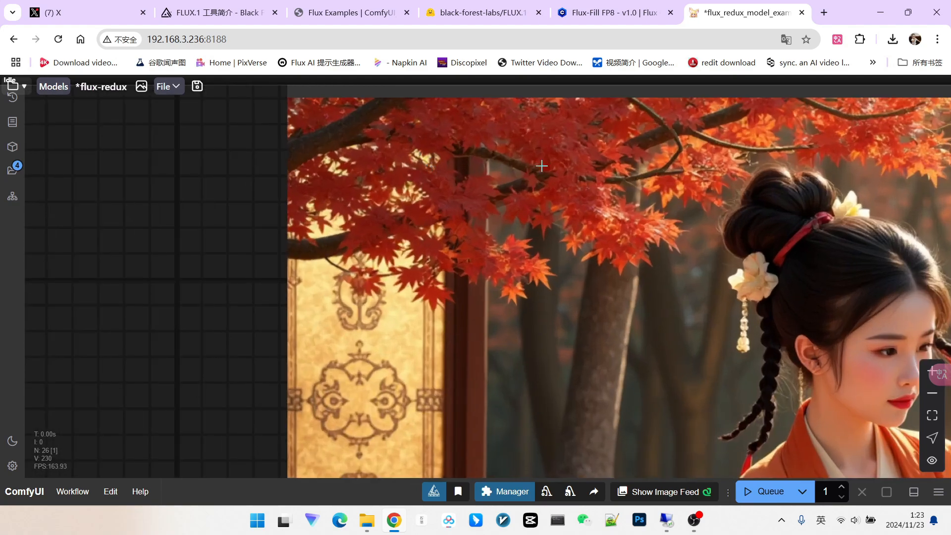
scroll(503, 187, down, 3)
scroll(538, 178, down, 3)
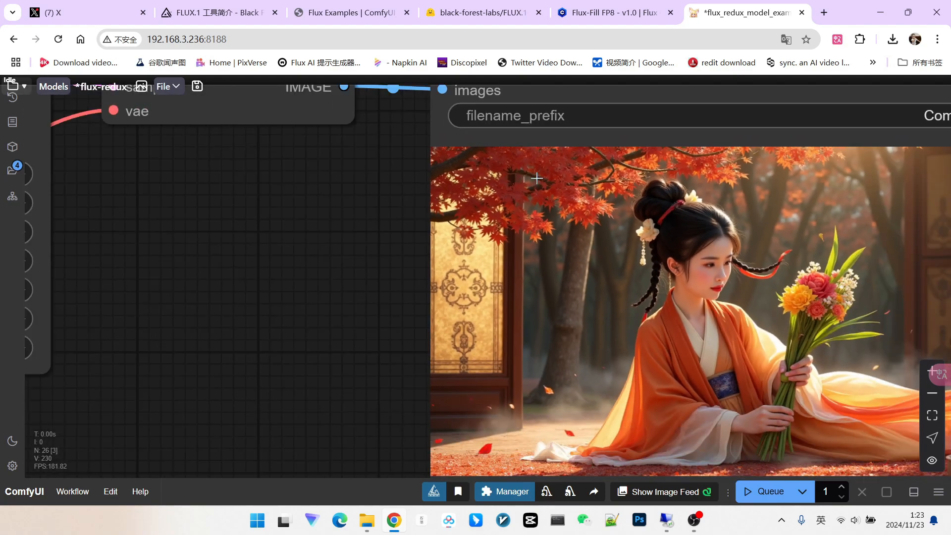
scroll(706, 295, down, 2)
scroll(480, 358, down, 2)
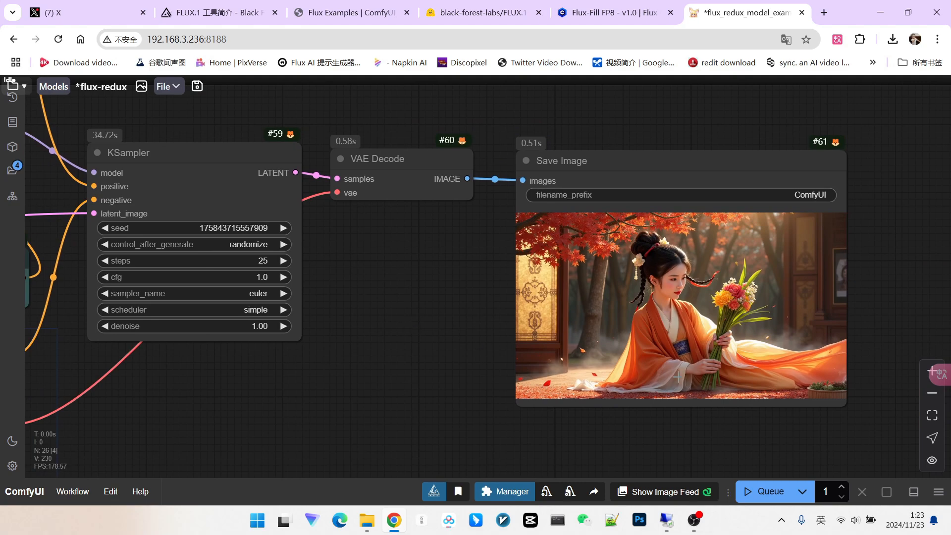
scroll(758, 392, up, 7)
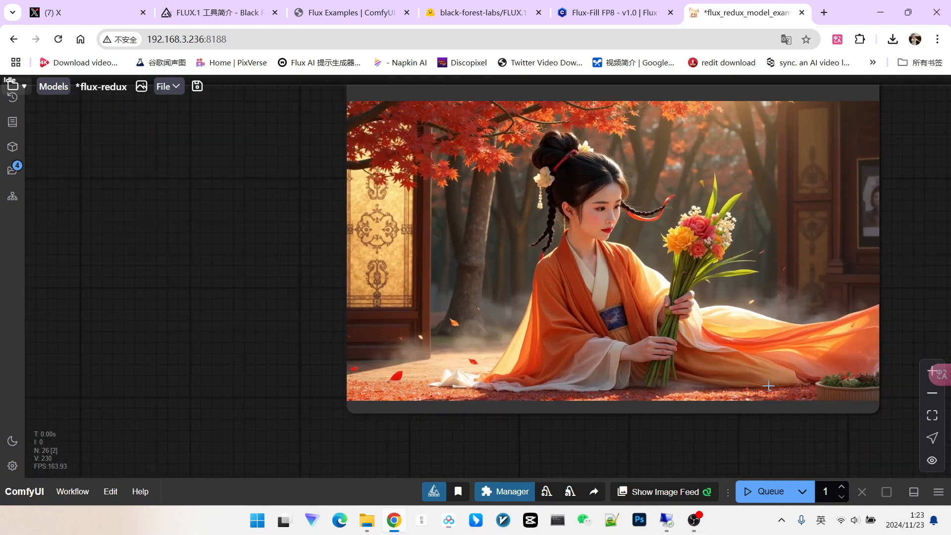
scroll(767, 338, down, 2)
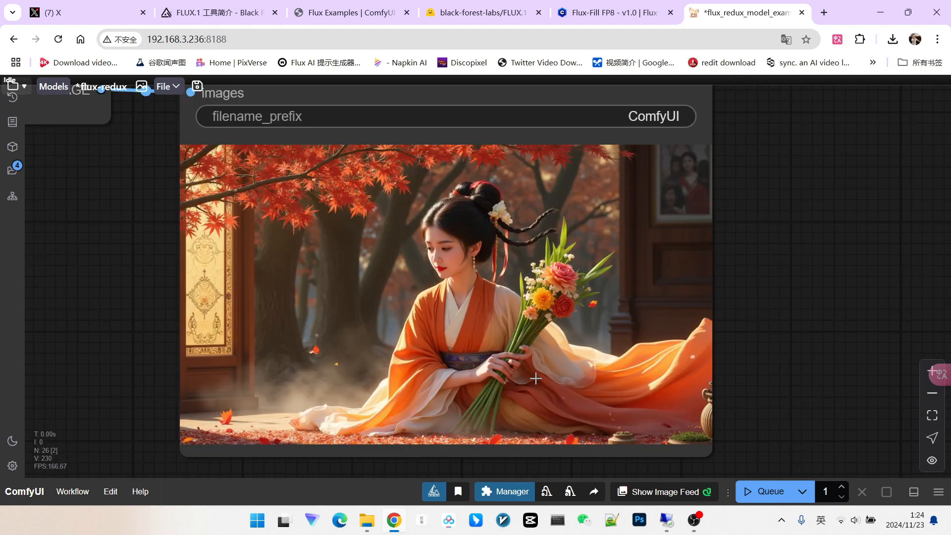
Step: Examine the pose, background and details of the next variation generated from the two references
scroll(491, 381, down, 2)
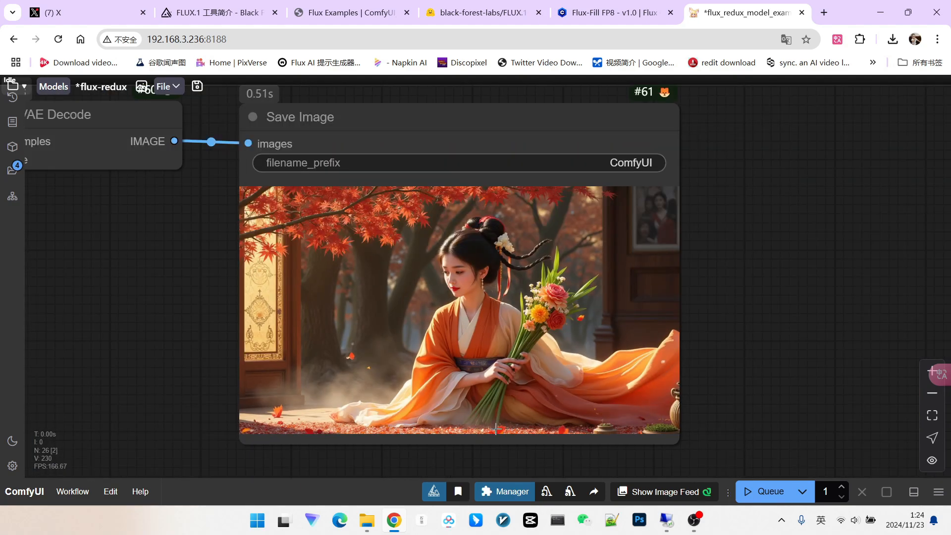
scroll(495, 429, down, 2)
scroll(500, 426, up, 4)
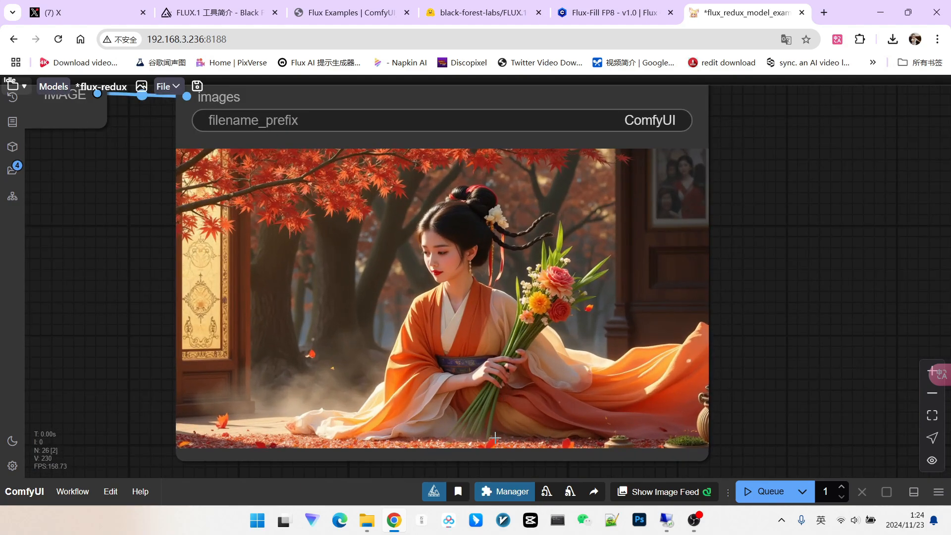
scroll(554, 429, down, 3)
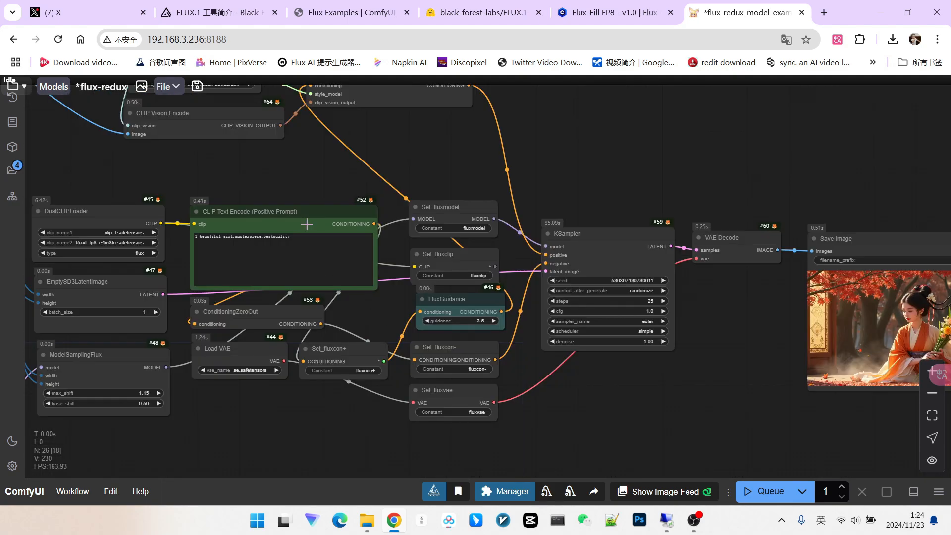
Step: Append ",standing" to the positive prompt and queue another generation
click(307, 224)
drag(209, 185, 332, 207)
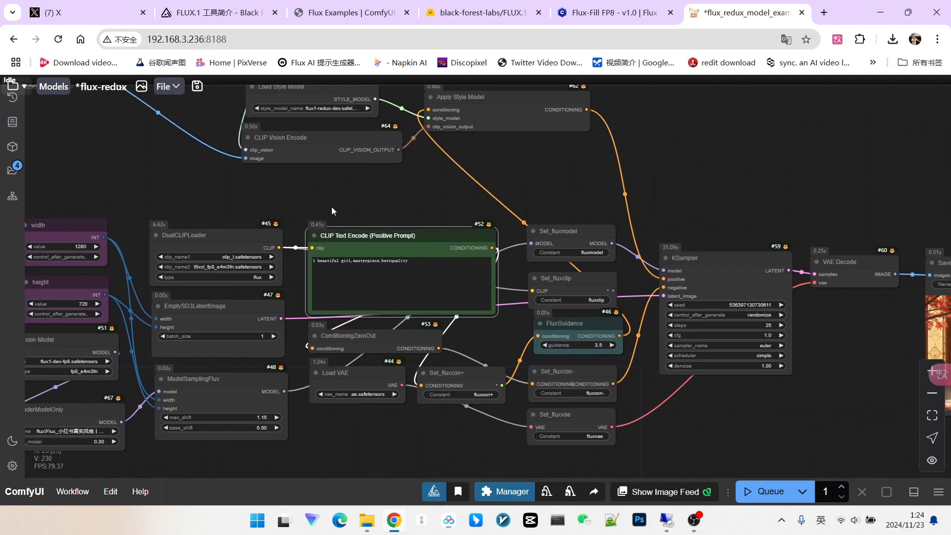
scroll(283, 217, up, 6)
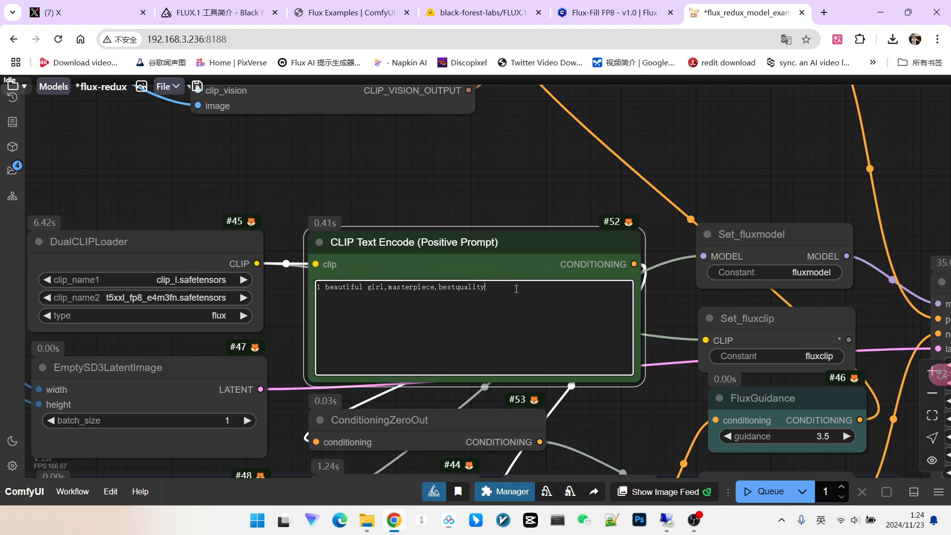
text(,standing)
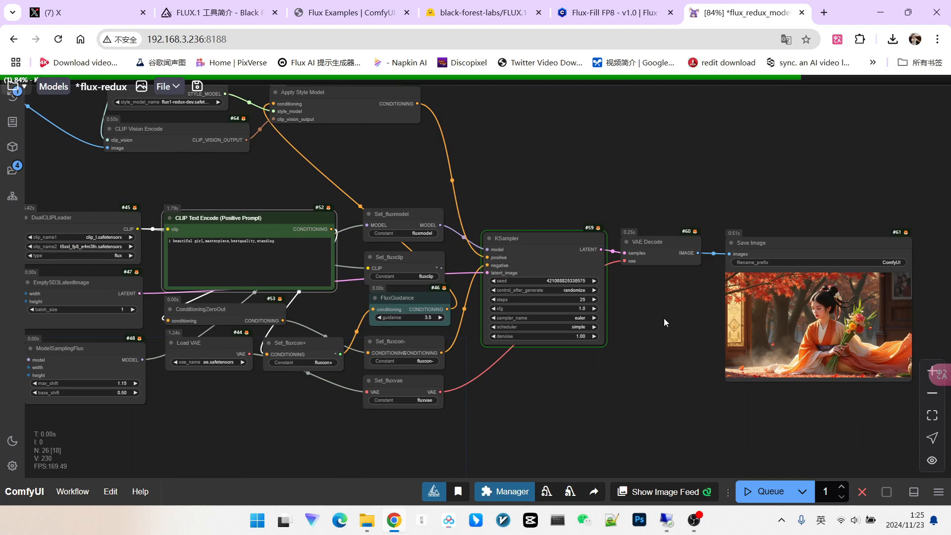
scroll(665, 317, up, 1)
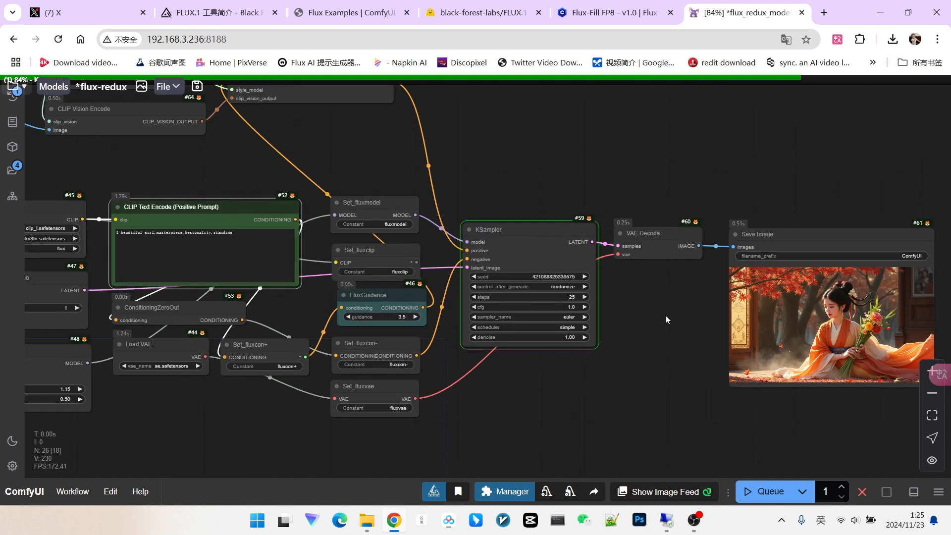
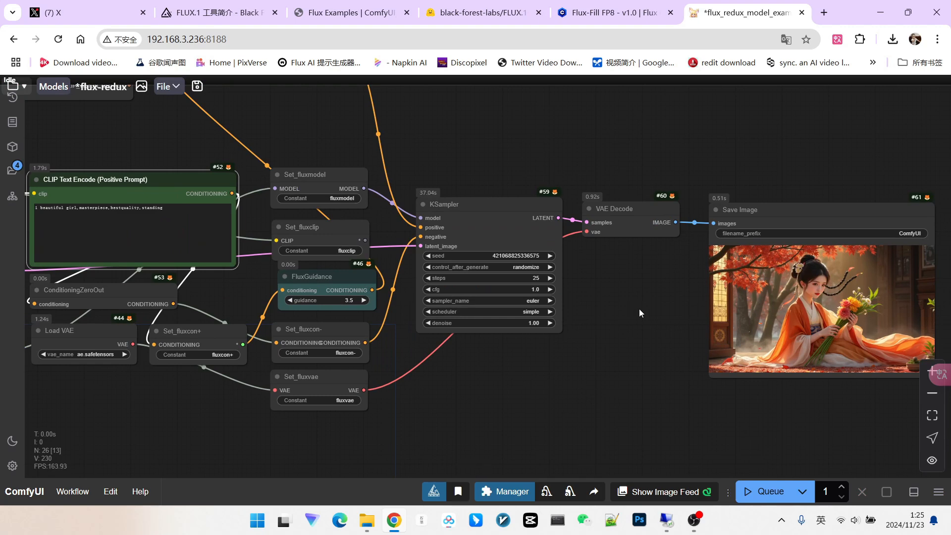
Step: Save the flux-redux workflow with the batched image inputs and the edited prompt
scroll(639, 308, down, 4)
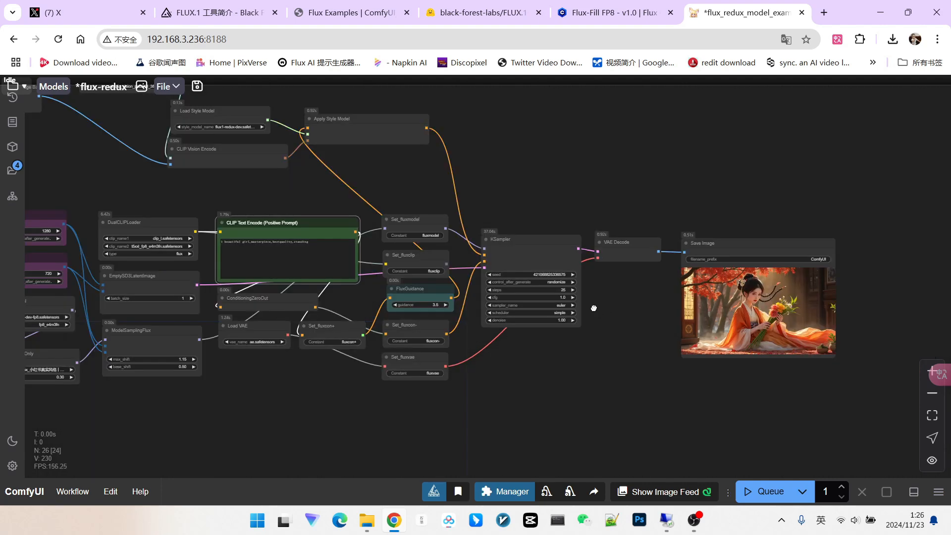
click(198, 86)
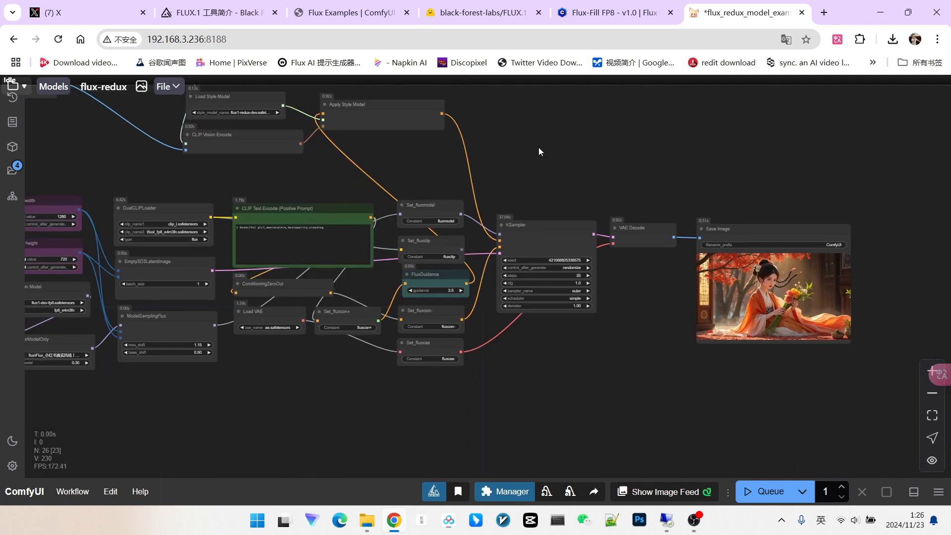
scroll(530, 124, down, 4)
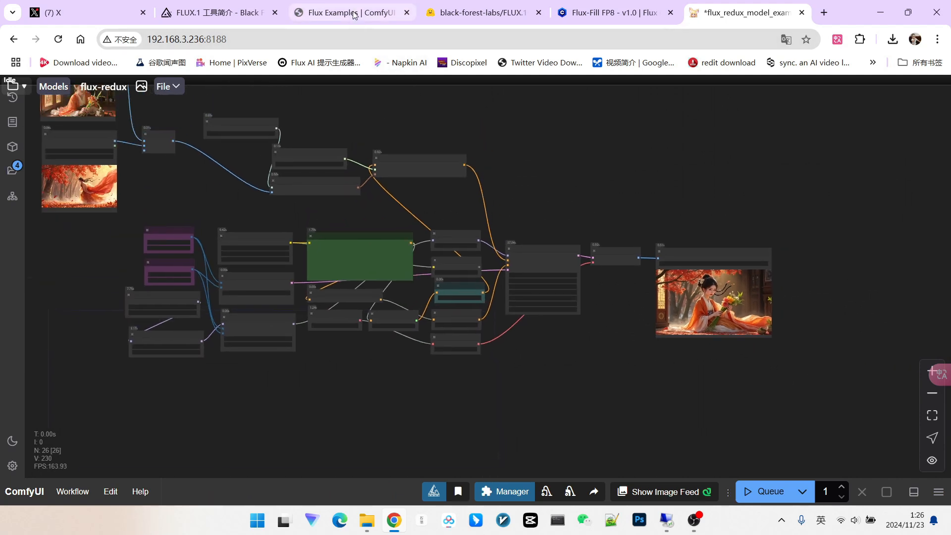
Step: Detach the Flux Examples page into its own browser window
mouse_move(355, 16)
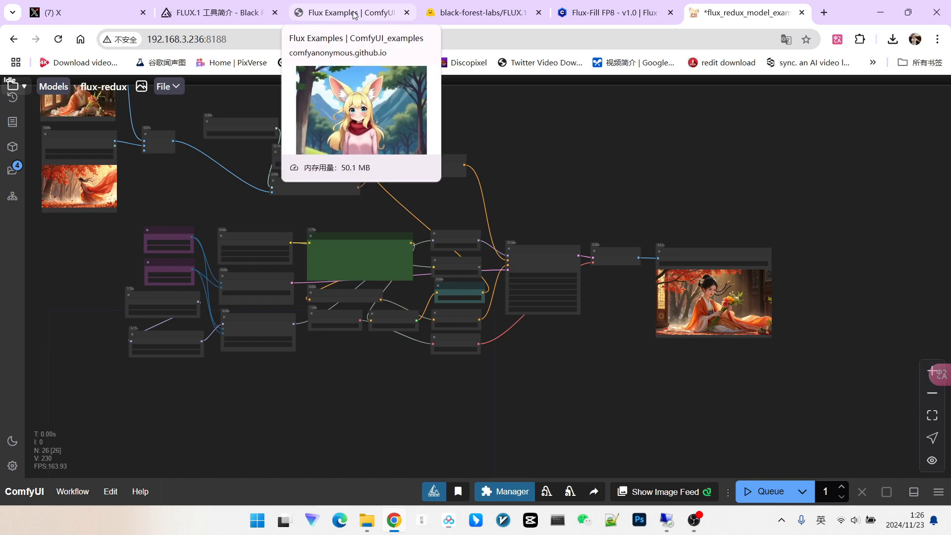
drag(355, 15, 263, 120)
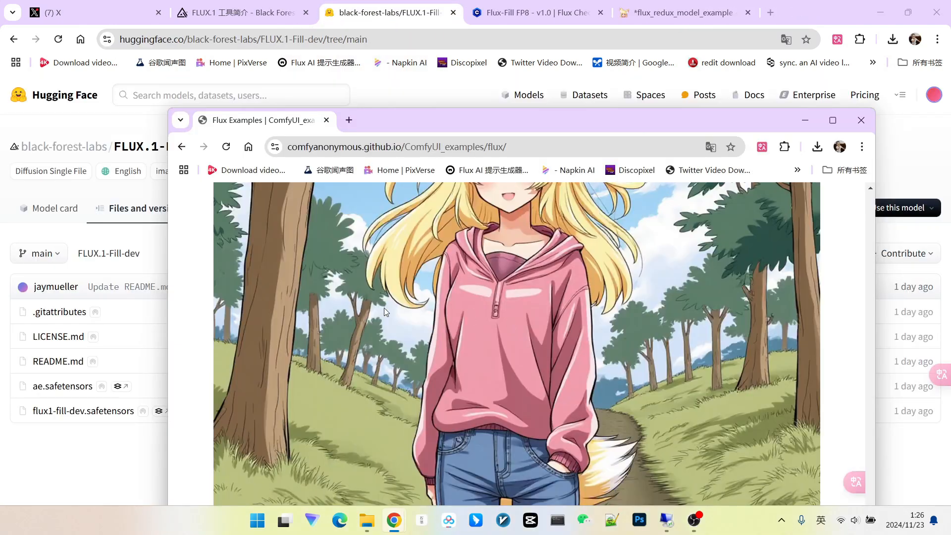
Step: Load the full canny model example image from the Flux Examples page into ComfyUI as a workflow
drag(503, 332, 104, 225)
scroll(441, 329, down, 8)
drag(551, 354, 496, 315)
scroll(528, 293, up, 4)
scroll(545, 260, down, 3)
scroll(450, 230, up, 3)
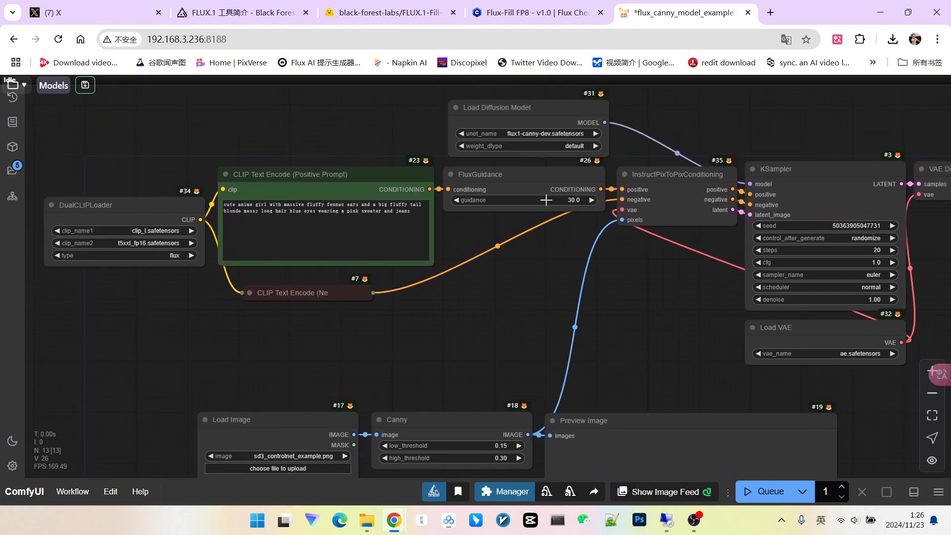
Step: Examine the FluxGuidance and InstructPixToPixConditioning nodes and their connections in the canny workflow
drag(533, 274, 492, 278)
click(515, 196)
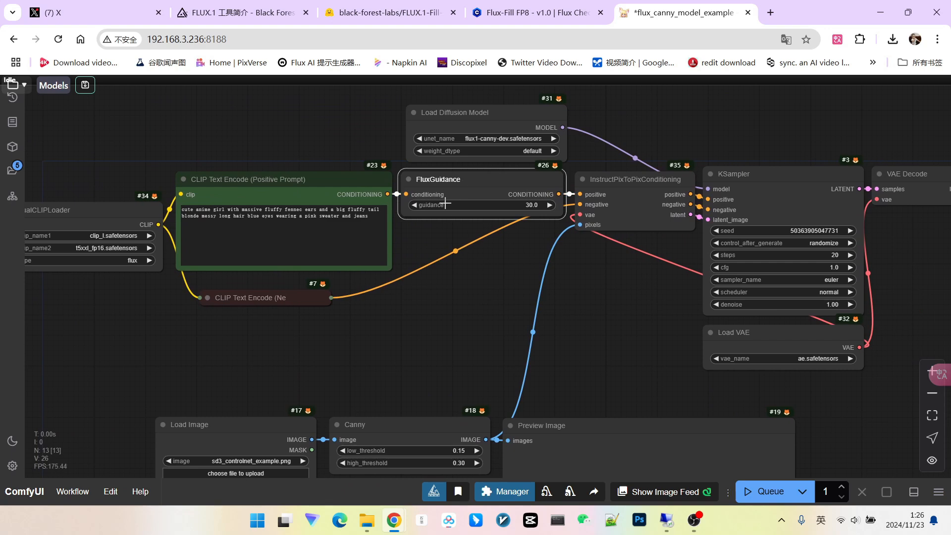
click(619, 180)
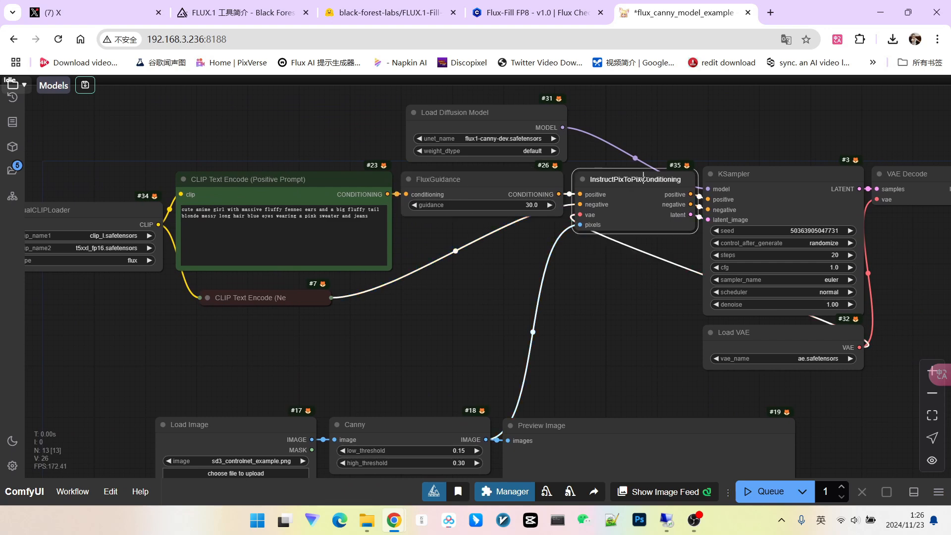
drag(636, 308, 699, 293)
scroll(555, 277, down, 3)
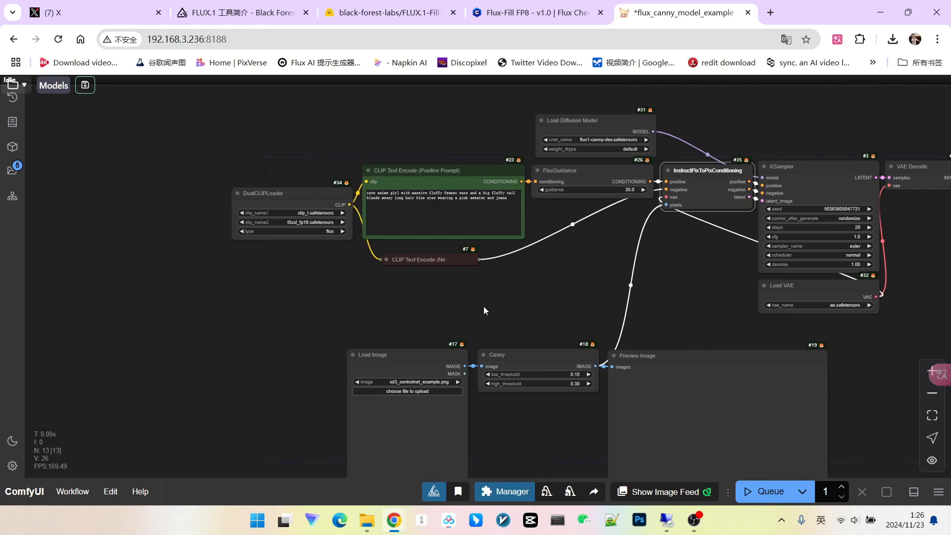
Step: Load ComfyUI_03694_.png into the Load Image node that feeds the Canny node
drag(483, 306, 574, 216)
scroll(561, 310, up, 3)
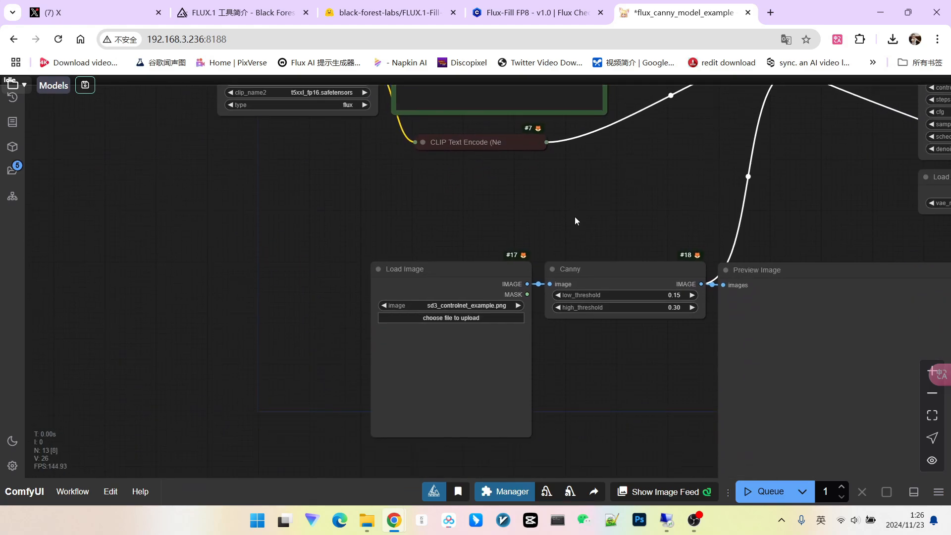
scroll(546, 300, up, 2)
click(446, 320)
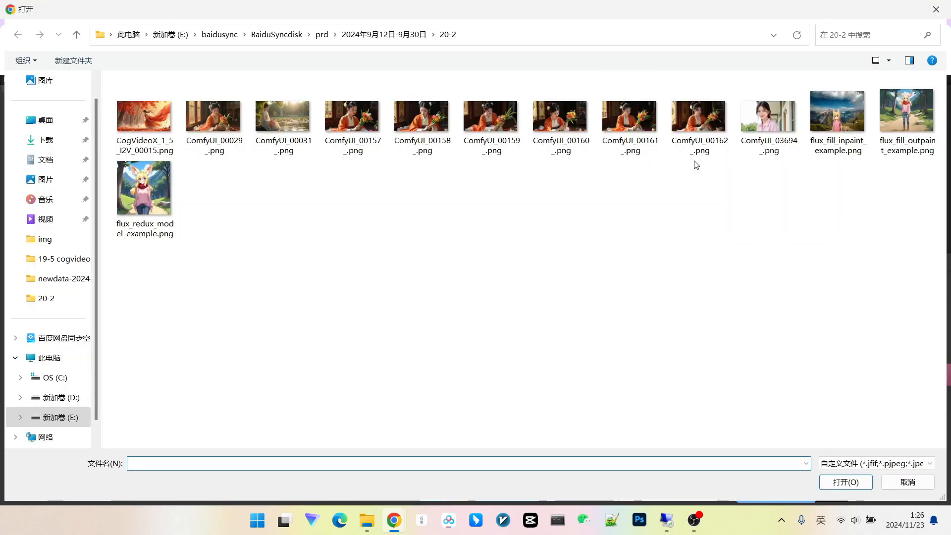
click(767, 122)
click(845, 481)
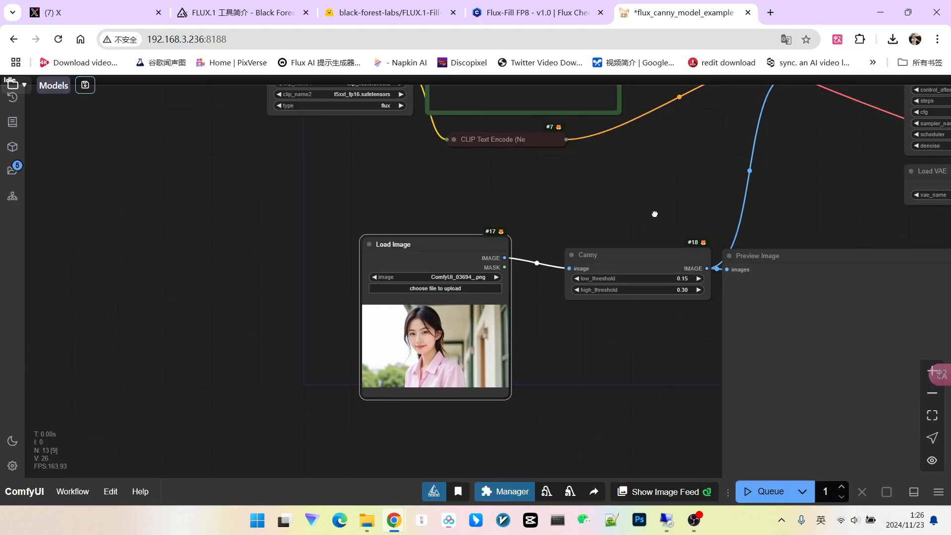
Step: Examine how the Canny node links the loaded image to Preview Image and to the conditioning's pixels input
drag(655, 214, 534, 311)
scroll(534, 208, up, 1)
scroll(378, 294, up, 3)
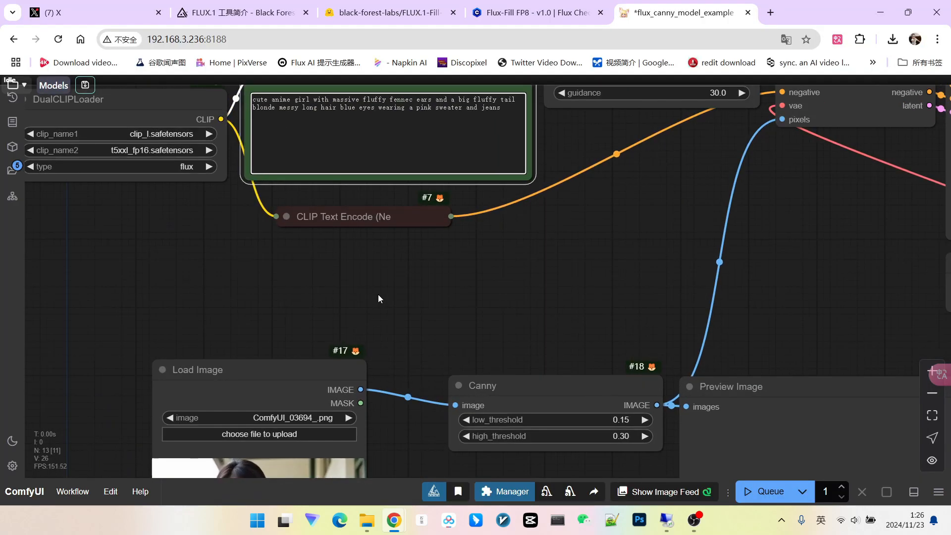
drag(378, 294, 403, 151)
drag(525, 202, 412, 371)
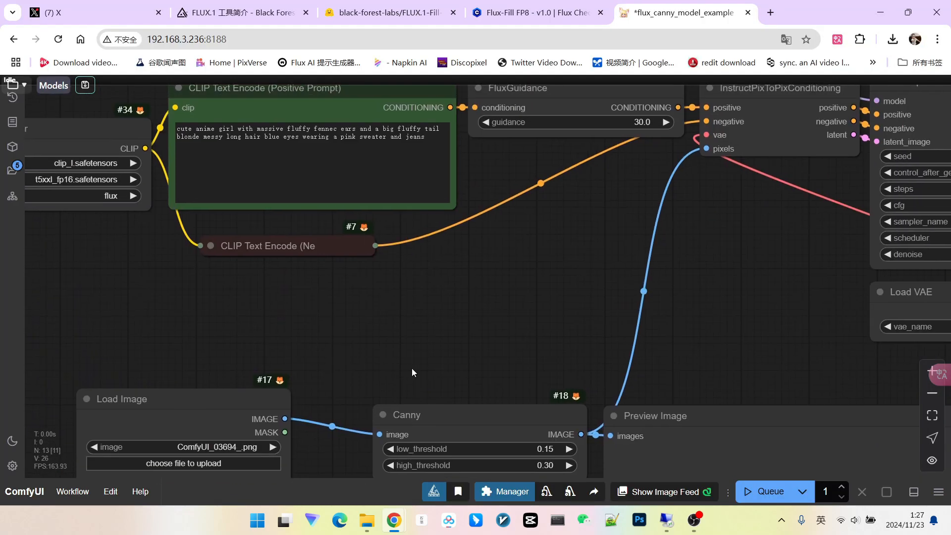
scroll(477, 367, down, 6)
scroll(440, 307, up, 4)
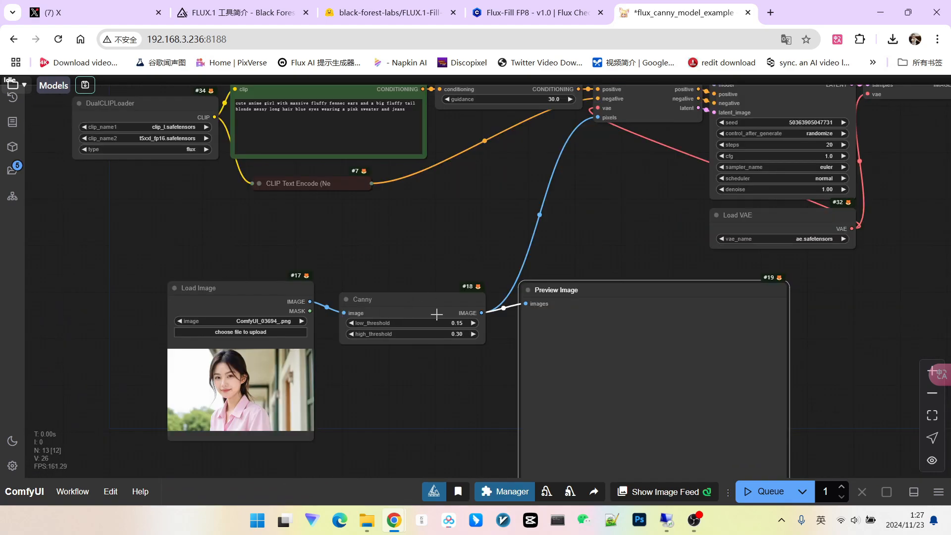
scroll(425, 296, down, 1)
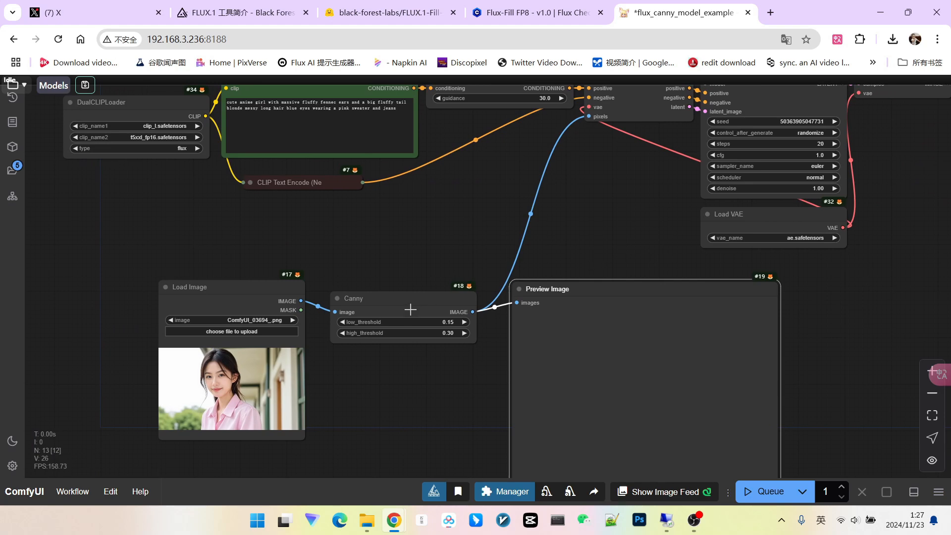
drag(418, 240, 427, 321)
Step: Set clip_name2 of the DualCLIPLoader to t5xxl_fp8_e4m3fn.safetensors
scroll(238, 298, up, 4)
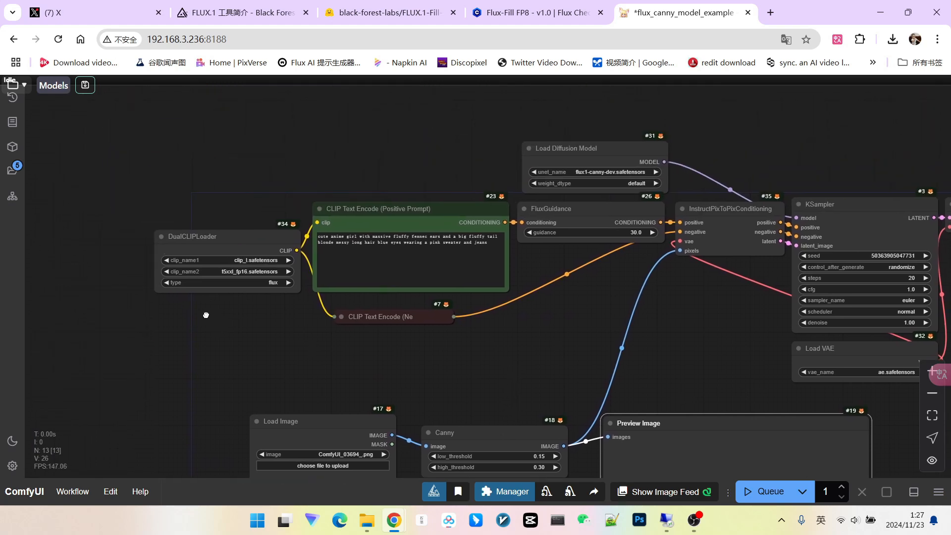
click(243, 256)
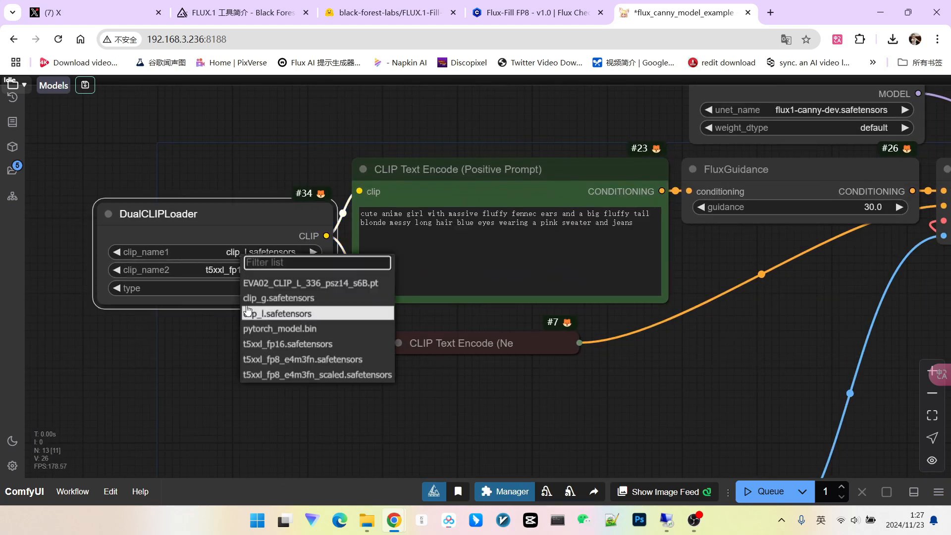
click(272, 359)
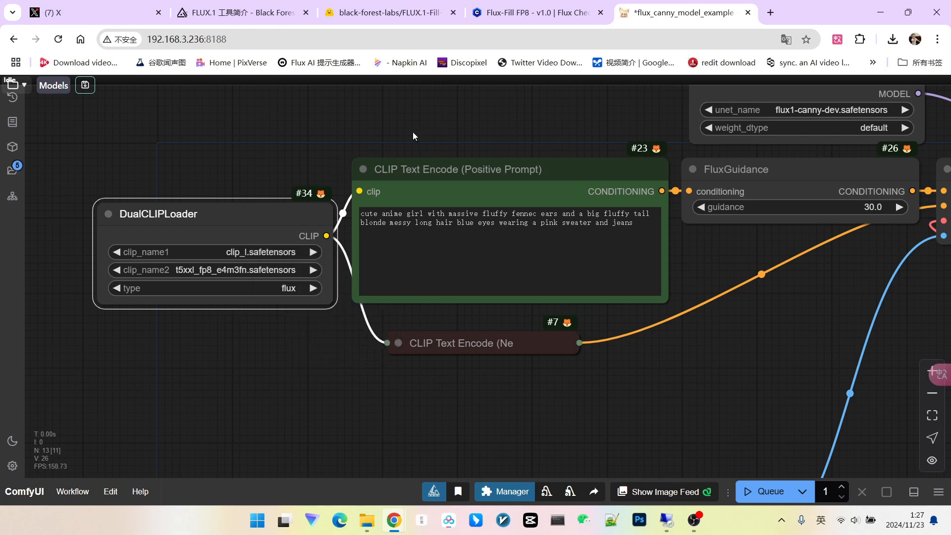
drag(412, 132, 205, 227)
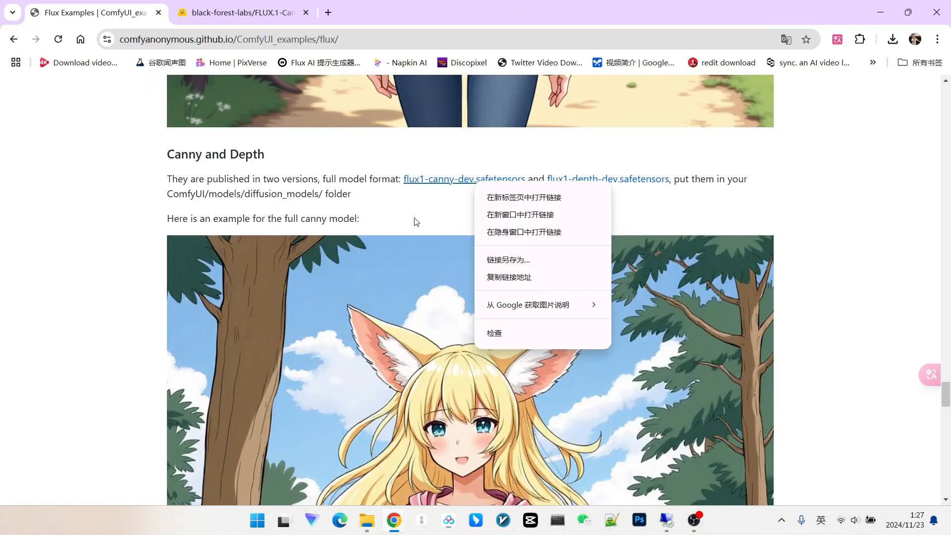
Step: Open the flux1-canny-dev.safetensors link from the Canny and Depth section in a new browser tab
click(415, 218)
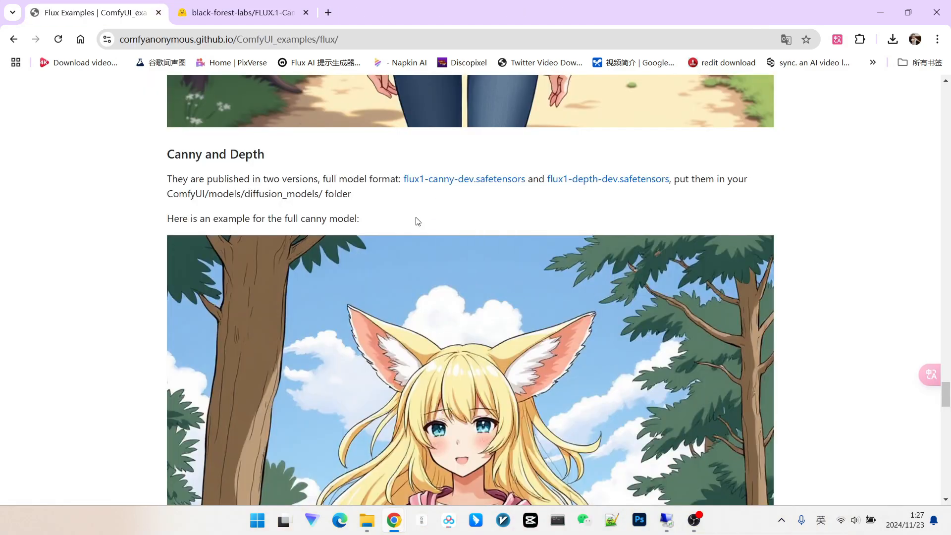
right_click(471, 181)
click(486, 193)
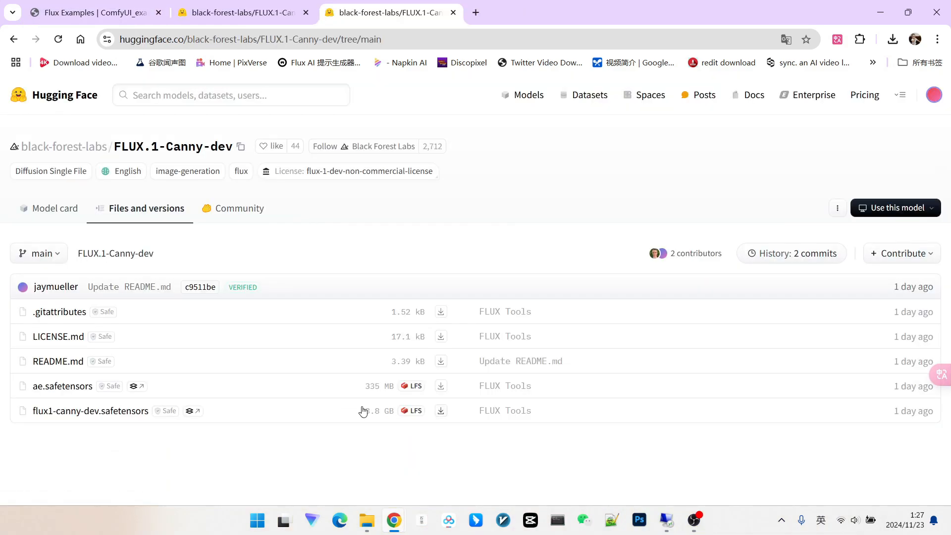
Step: Return to the Flux Examples page and read which folder the canny and depth LoRA files belong in
click(109, 17)
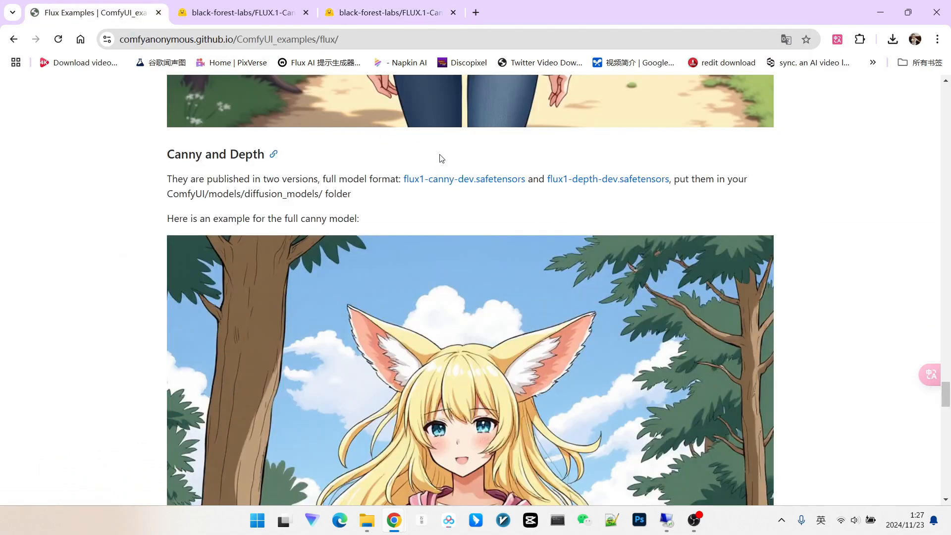
scroll(441, 156, down, 10)
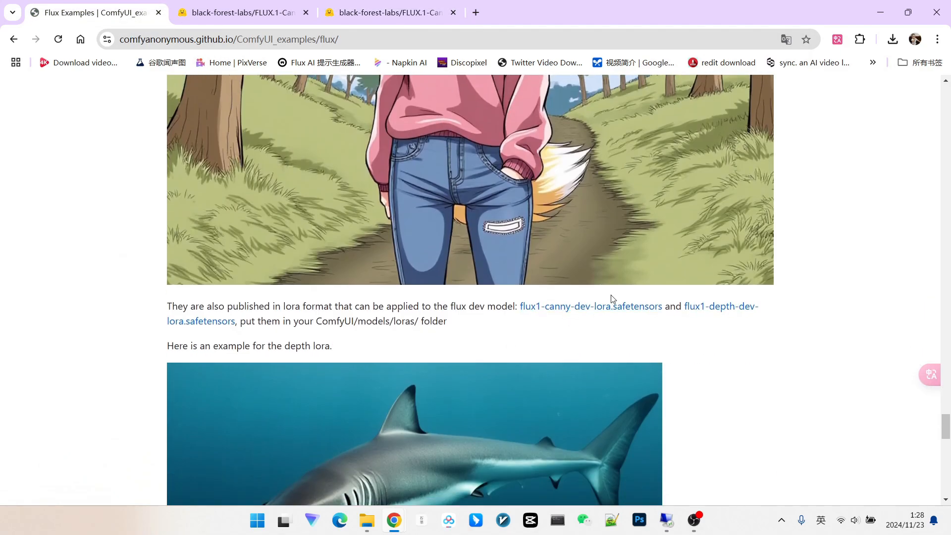
scroll(507, 271, up, 10)
scroll(447, 167, down, 10)
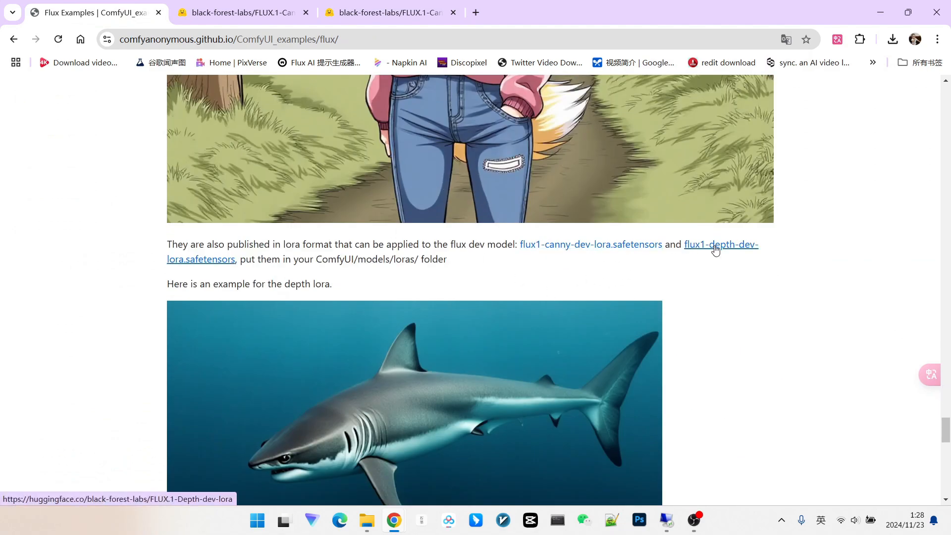
drag(327, 262, 415, 263)
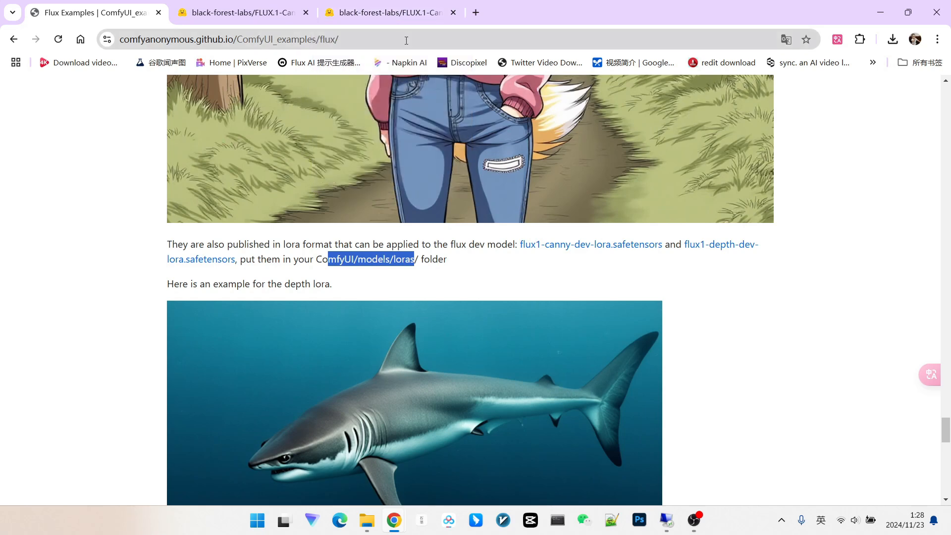
Step: Switch back to the ComfyUI canny workflow and set the Load Diffusion Model node to flux1-dev-fp8.safetensors
mouse_move(394, 520)
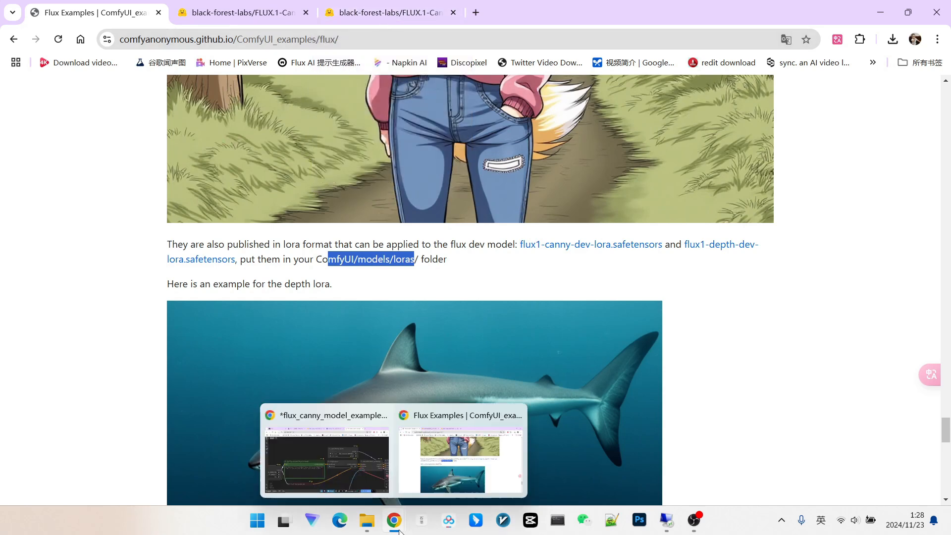
click(332, 465)
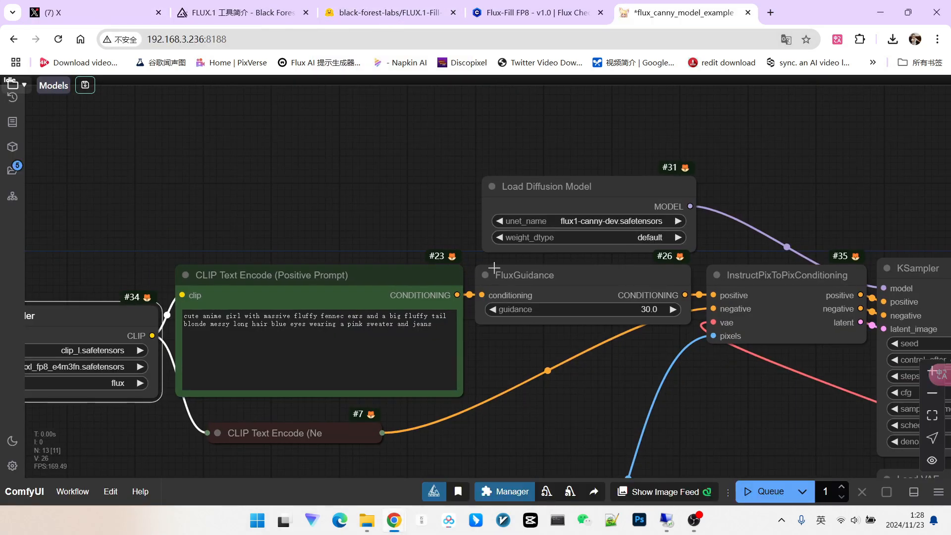
click(606, 221)
click(622, 264)
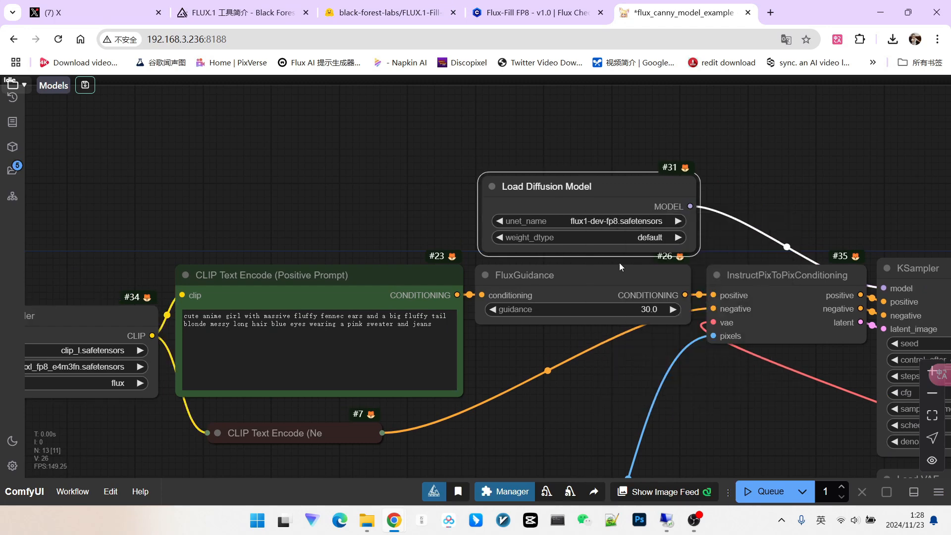
Step: Make room beside Load Diffusion Model and connect a new LoraLoaderModelOnly node between it and the KSampler's model input
drag(610, 192, 285, 173)
click(498, 153)
double_click(545, 158)
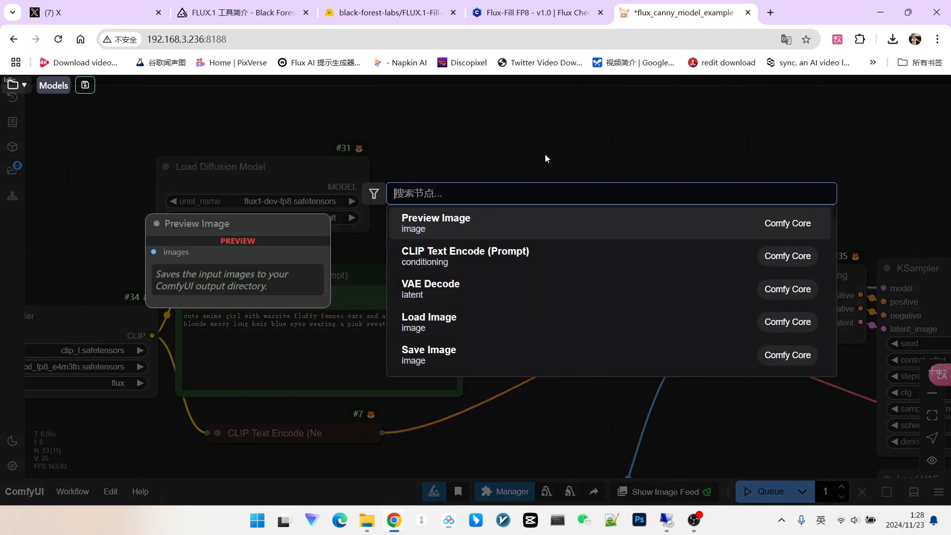
text(l)
drag(364, 187, 440, 178)
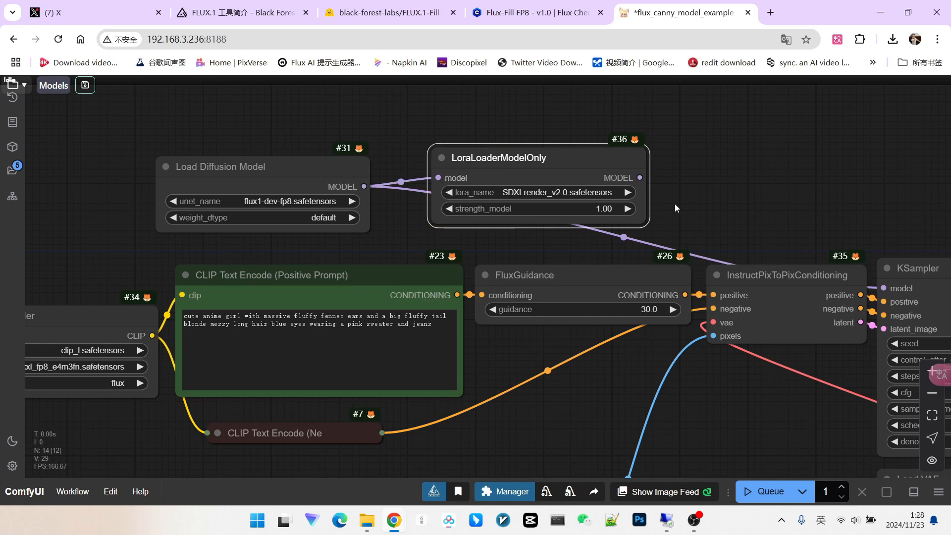
drag(641, 179, 884, 288)
drag(600, 175, 552, 158)
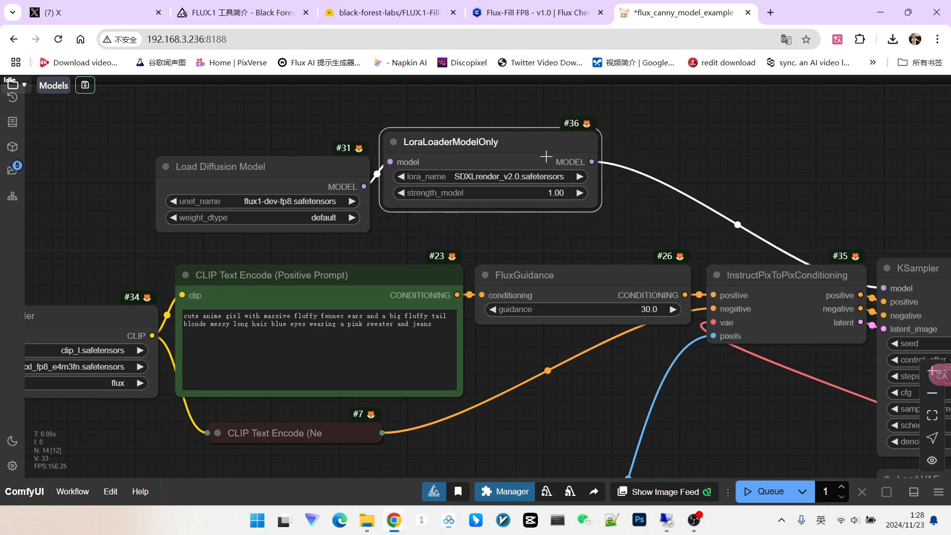
Step: Filter the LoRA list by "flux" and choose flux\flux1-canny-dev-lora.safetensors in the LoraLoaderModelOnly node
click(520, 178)
text(flux)
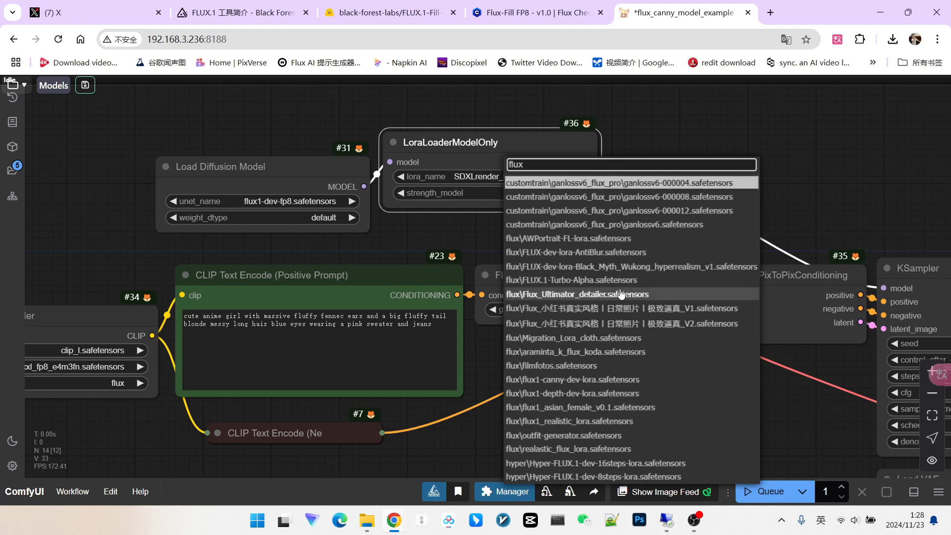
scroll(664, 364, down, 4)
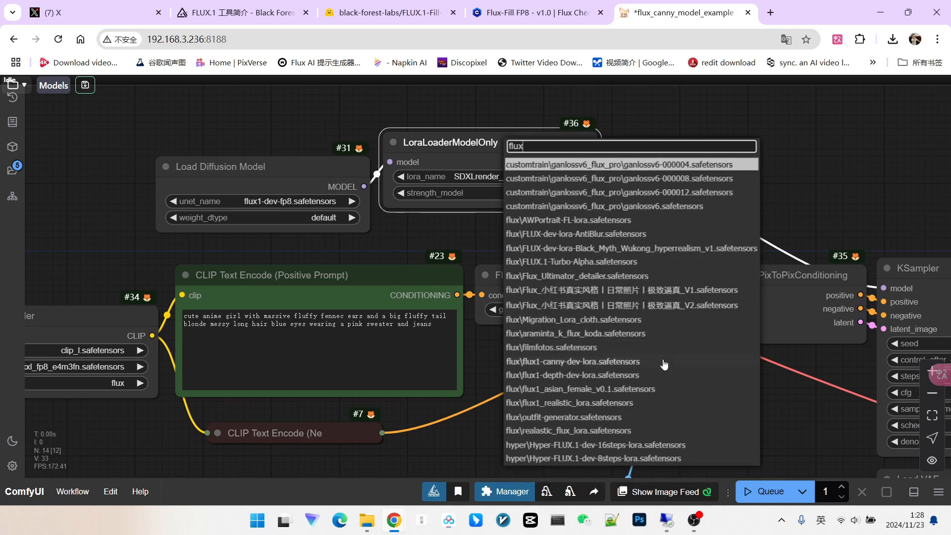
click(663, 361)
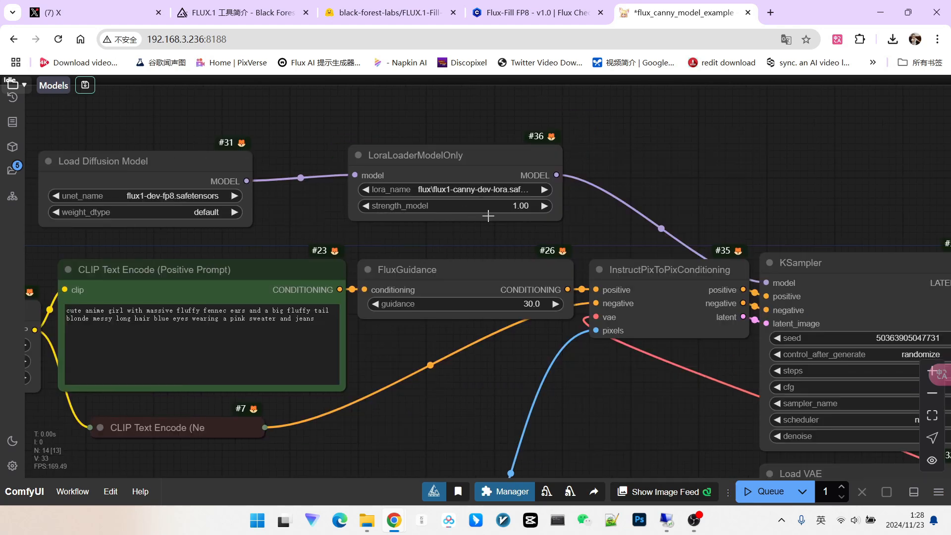
Step: Review the whole canny LoRA workflow, from the model and text encoder loaders to the Canny preview and sampler
scroll(528, 215, down, 3)
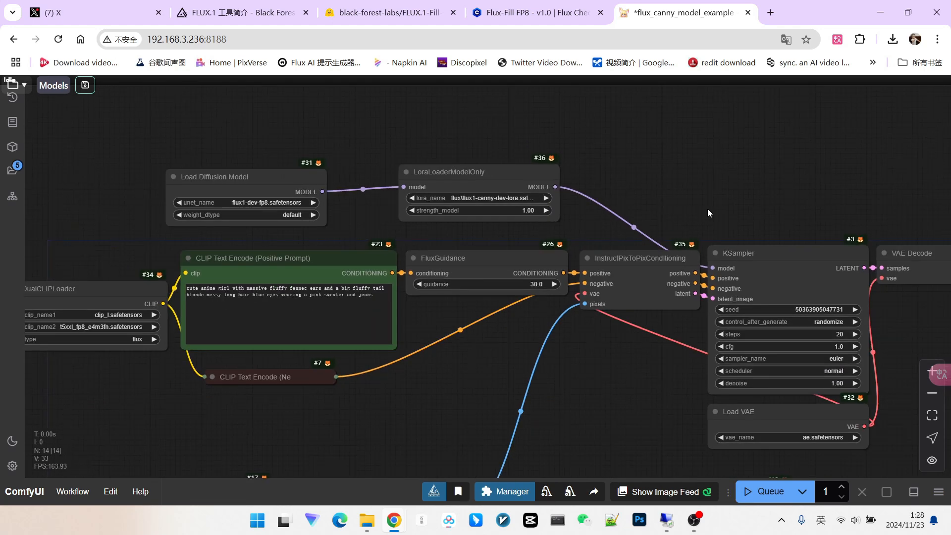
drag(707, 209, 603, 177)
drag(529, 356, 550, 217)
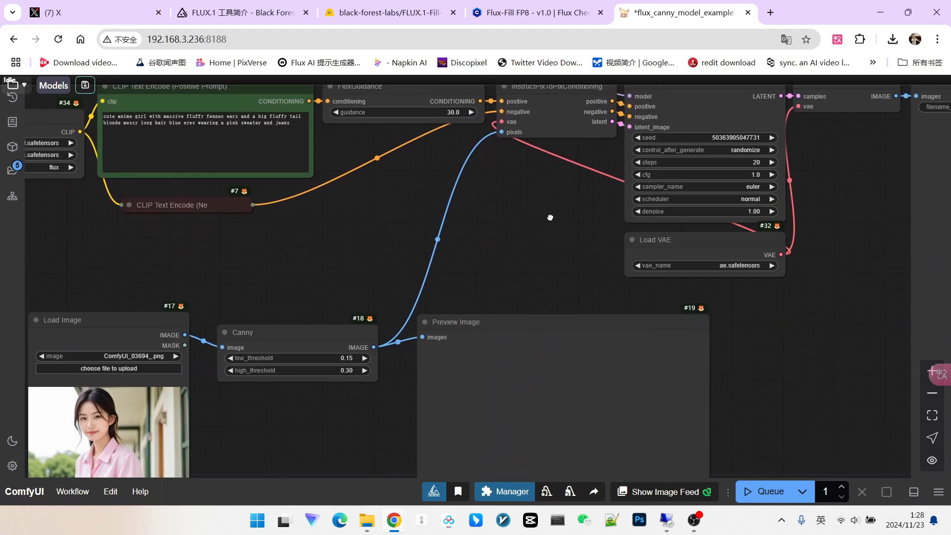
scroll(541, 240, down, 5)
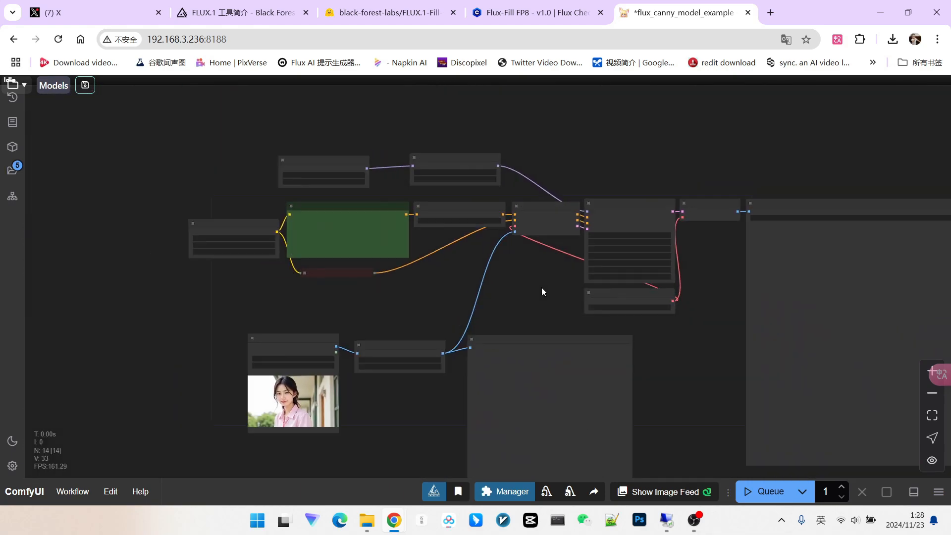
drag(542, 288, 505, 219)
scroll(426, 315, up, 6)
scroll(429, 315, down, 5)
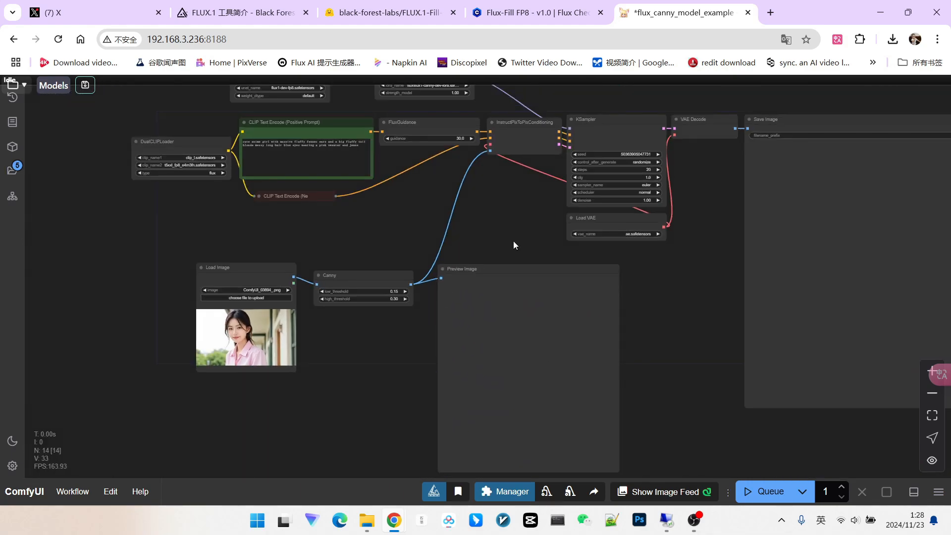
scroll(502, 263, down, 1)
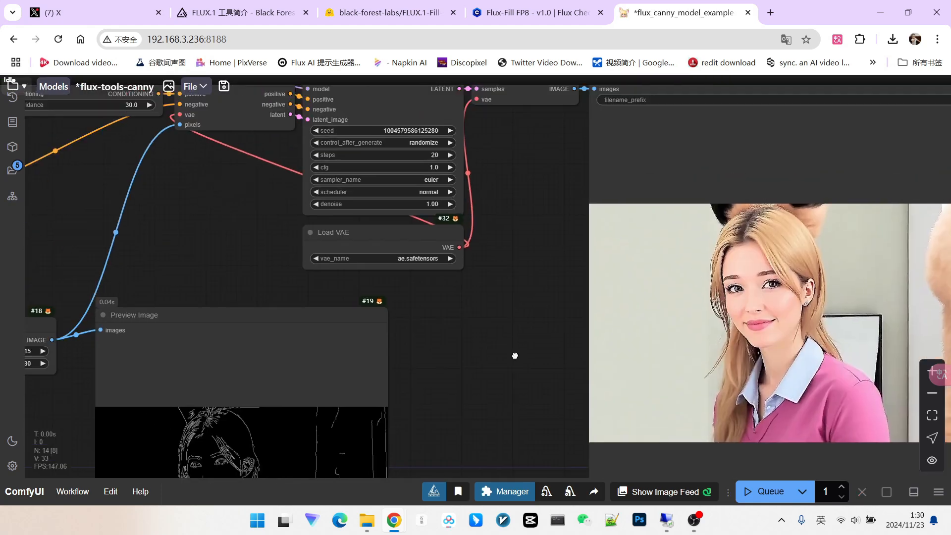
Step: Examine the connections from the model, LoRA and prompt nodes through conditioning and sampling to the reference, Canny preview and saved image
drag(515, 356, 578, 380)
drag(315, 274, 533, 370)
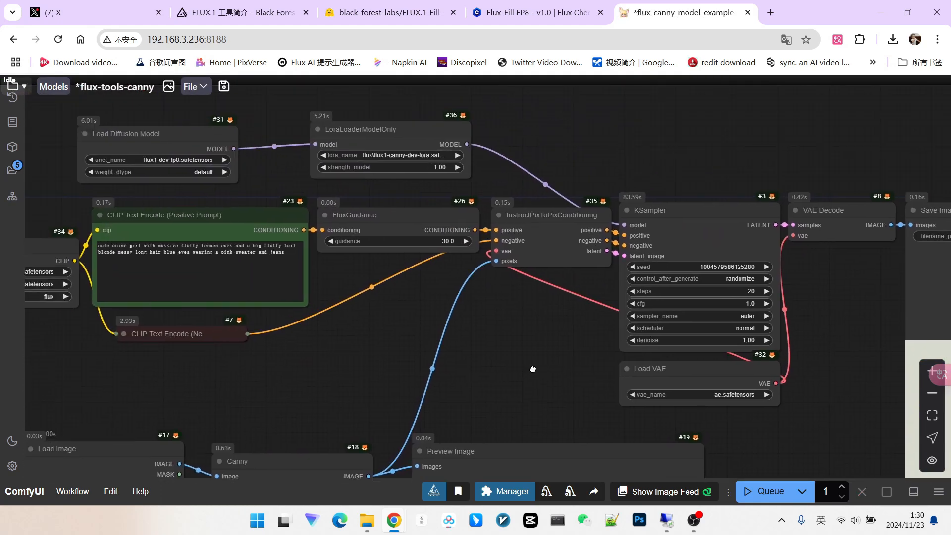
scroll(203, 225, up, 5)
scroll(421, 364, down, 3)
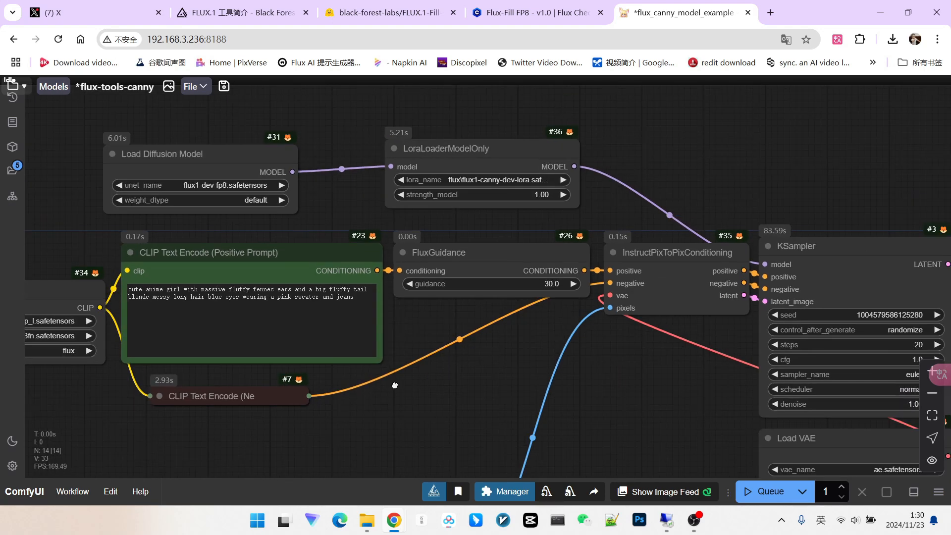
drag(424, 365, 452, 338)
drag(218, 254, 250, 252)
click(550, 338)
drag(550, 338, 494, 327)
scroll(518, 337, down, 3)
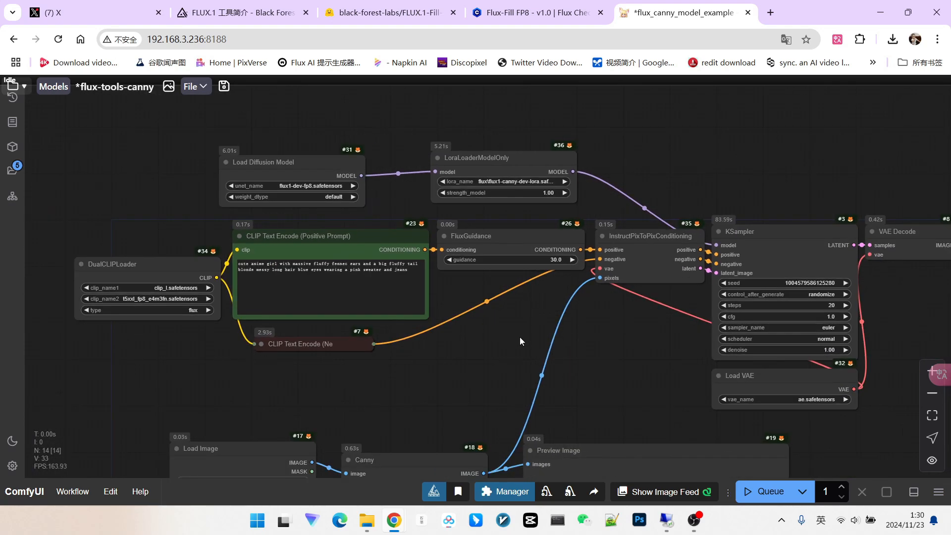
drag(650, 376, 339, 299)
scroll(801, 376, down, 3)
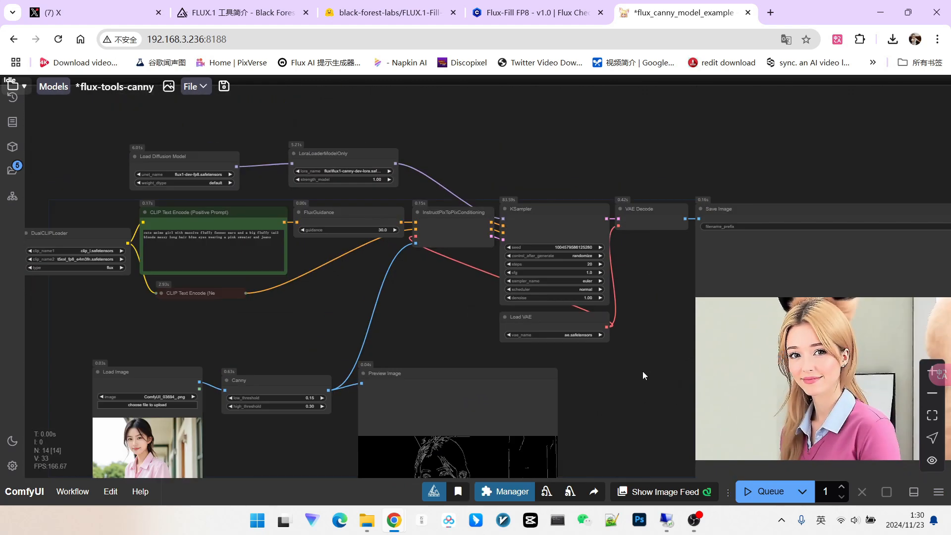
drag(643, 371, 544, 317)
scroll(791, 325, down, 3)
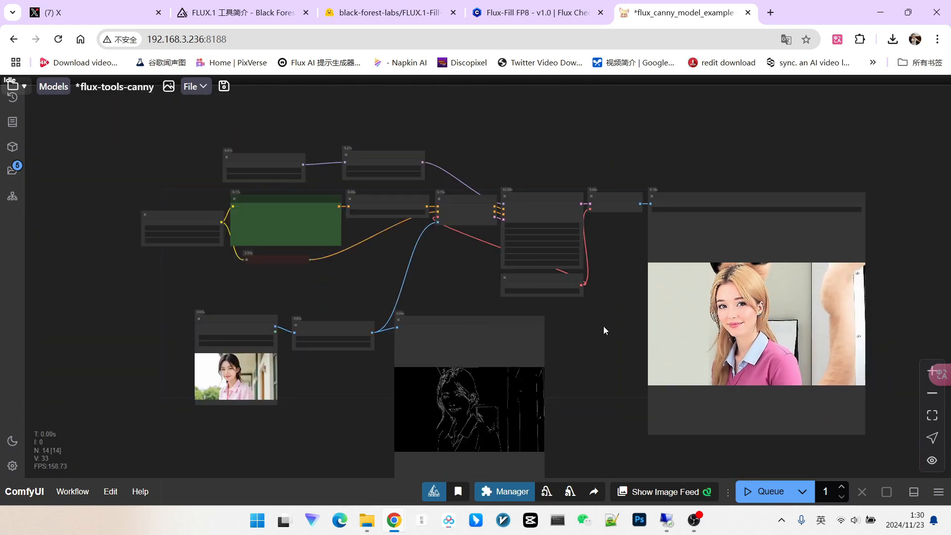
Step: Replace the positive prompt with "1 beautiful korean woman 20yd,skinny" and queue a new canny generation
key(BackSpace)
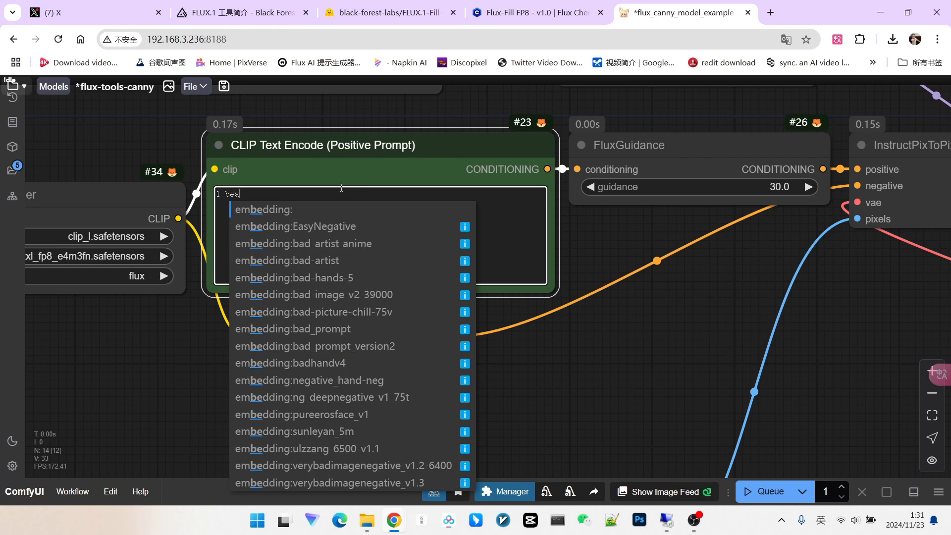
text(u)
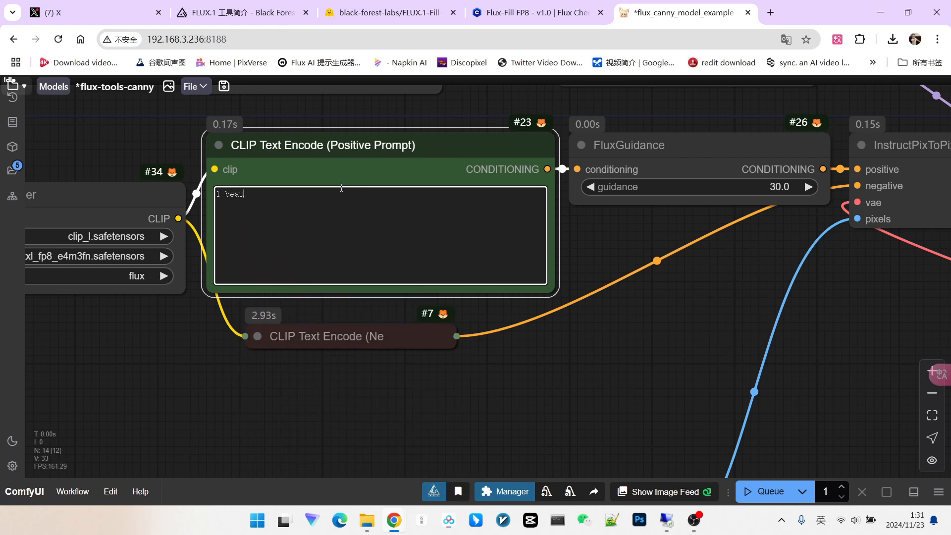
text(tiful koran woman 20)
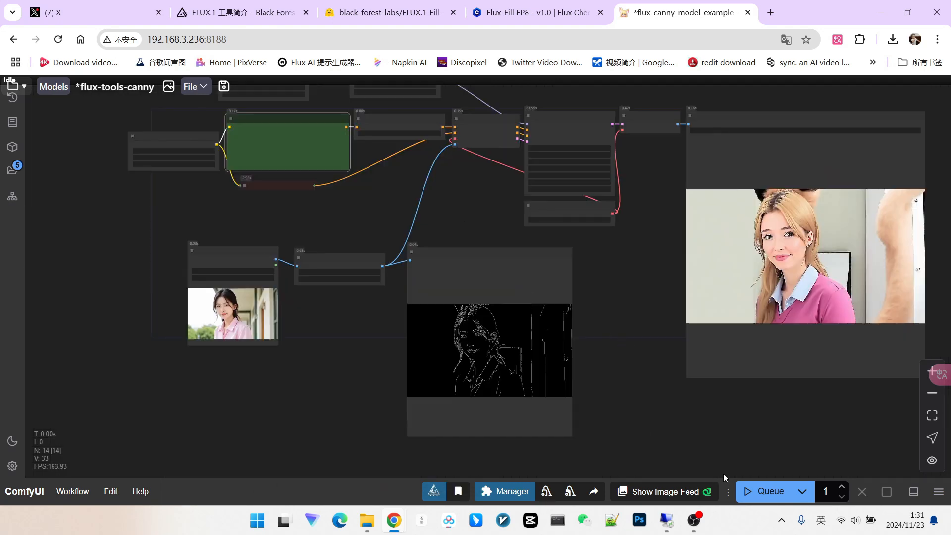
click(758, 489)
Step: Inspect the newly generated portrait in the Save Image node, checking the face and hair detail up close
drag(635, 338, 618, 360)
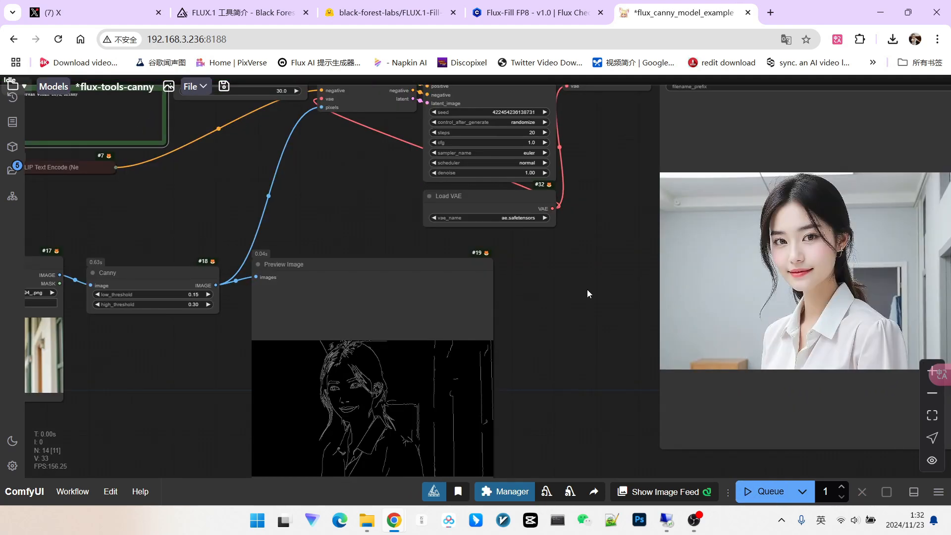
scroll(761, 287, down, 3)
scroll(669, 270, up, 10)
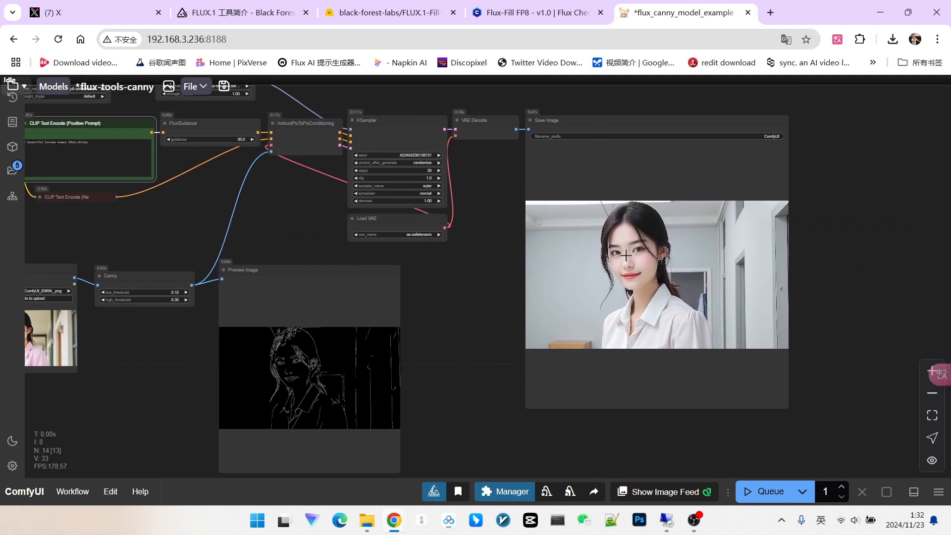
scroll(628, 248, up, 3)
scroll(567, 209, down, 1)
scroll(635, 225, up, 4)
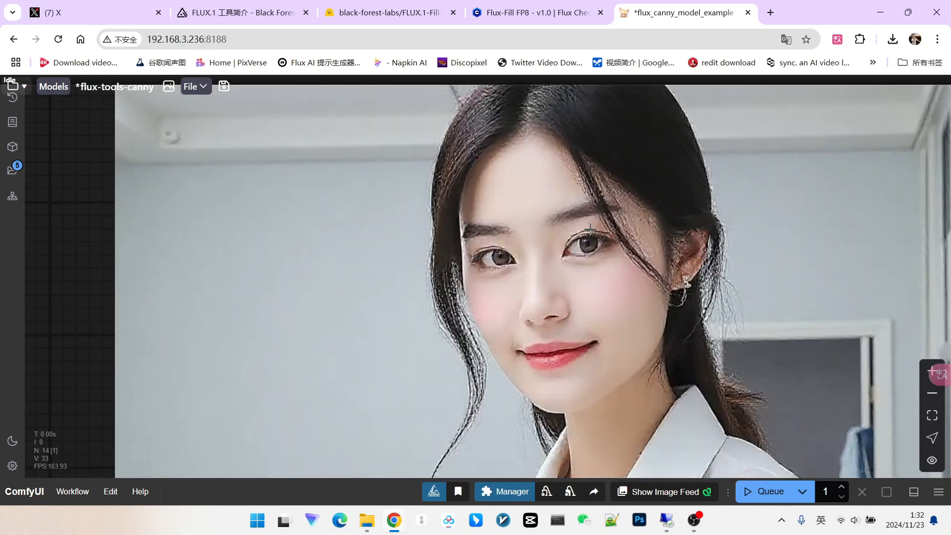
scroll(635, 225, down, 5)
scroll(639, 233, down, 8)
Step: Compare the generated portrait with the Canny edge preview and the reference photo in Load Image
drag(489, 293, 599, 243)
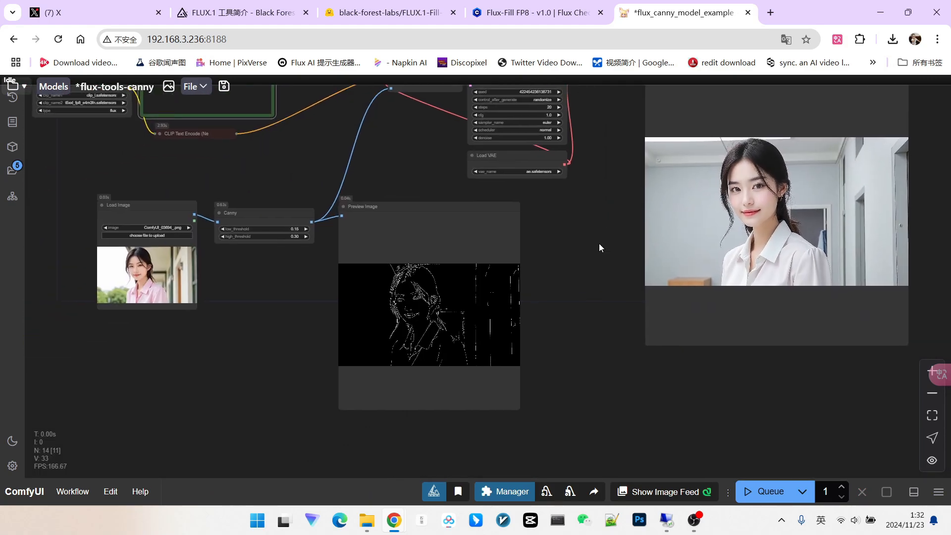
scroll(256, 242, up, 4)
scroll(482, 328, up, 4)
scroll(492, 305, down, 4)
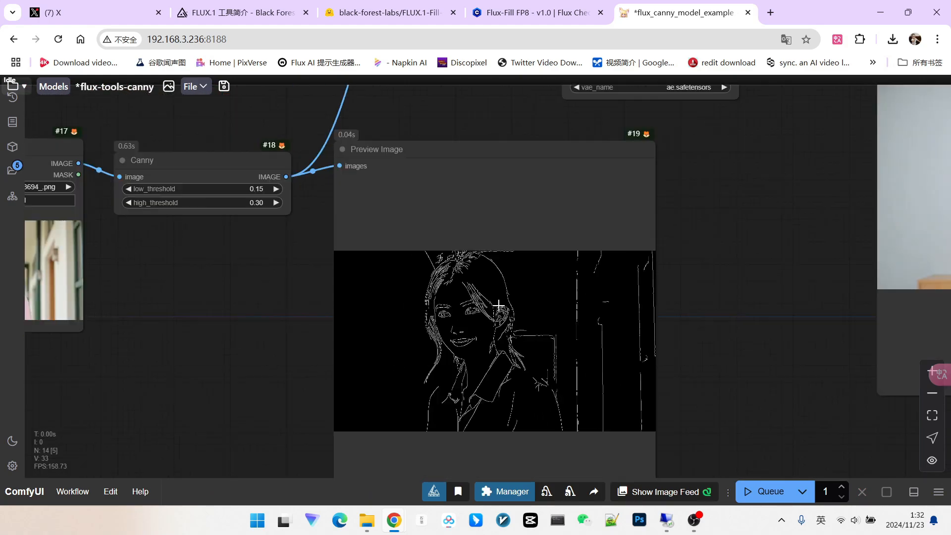
drag(268, 252, 375, 300)
scroll(375, 299, up, 4)
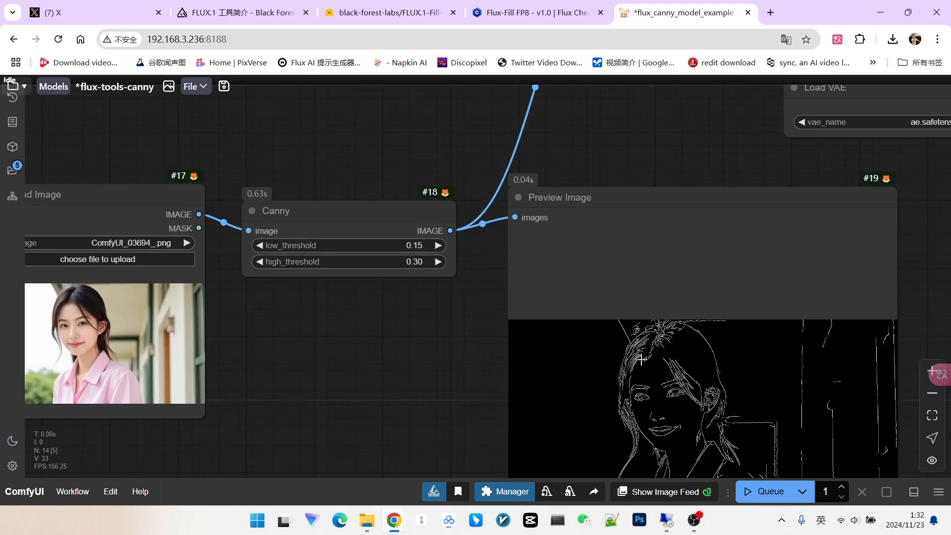
scroll(688, 304, up, 3)
drag(342, 335, 335, 258)
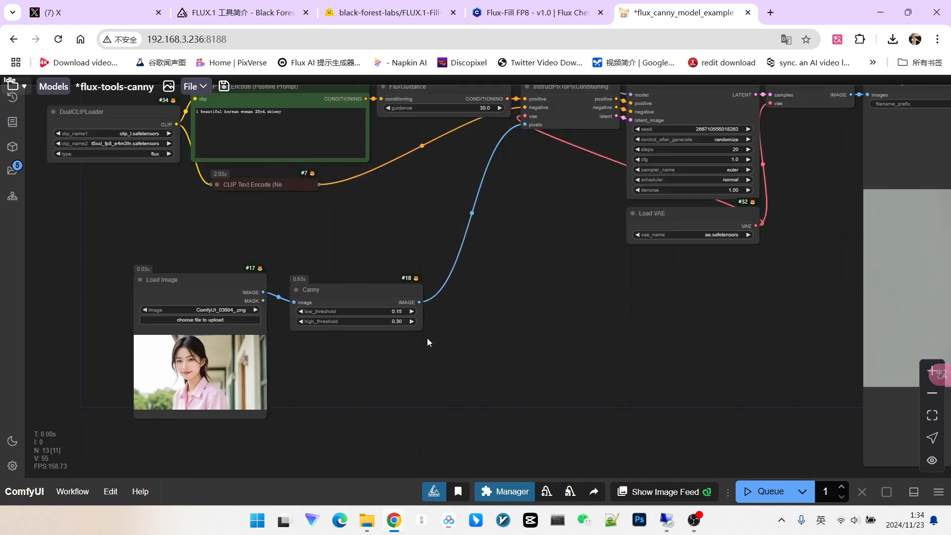
Step: Add a Depth Anything V2 - Relative node below Canny and feed it the Load Image output
scroll(392, 332, up, 2)
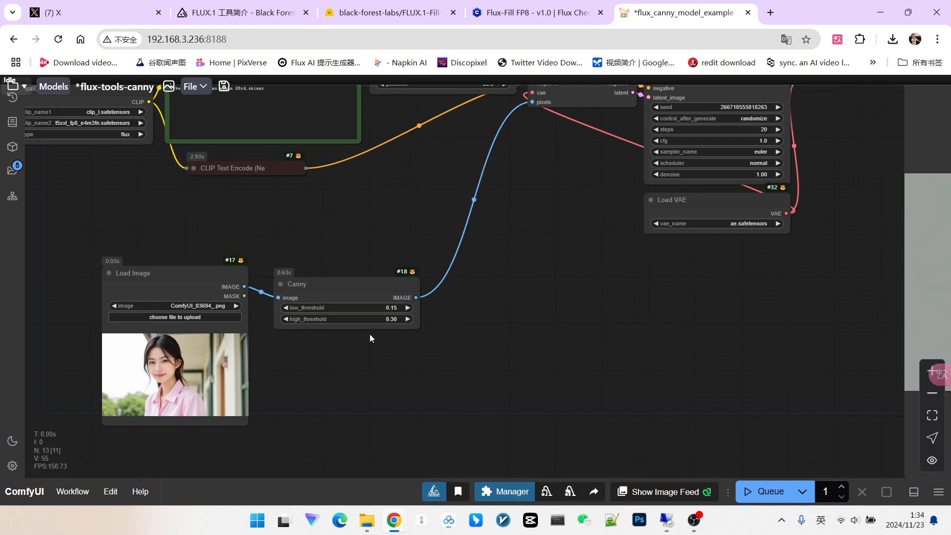
double_click(314, 348)
text(de)
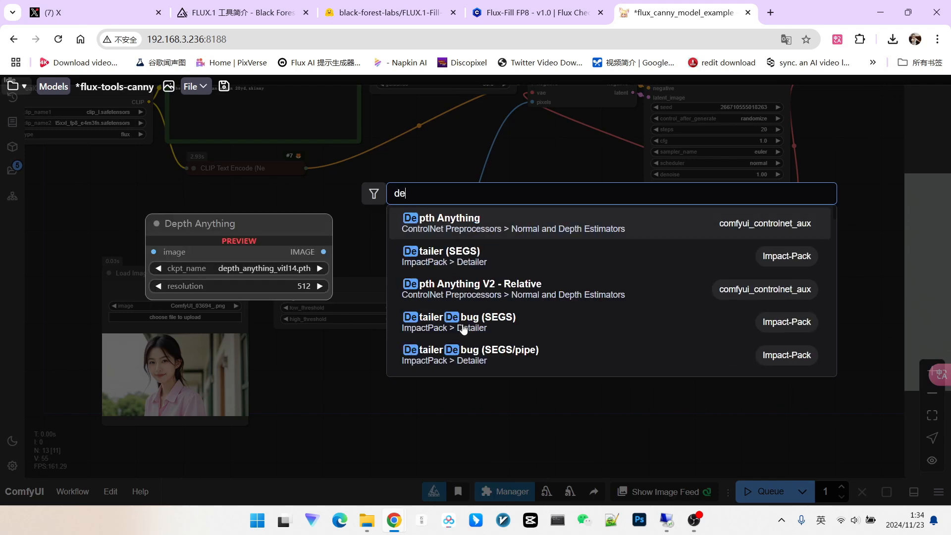
click(471, 298)
drag(346, 342, 314, 348)
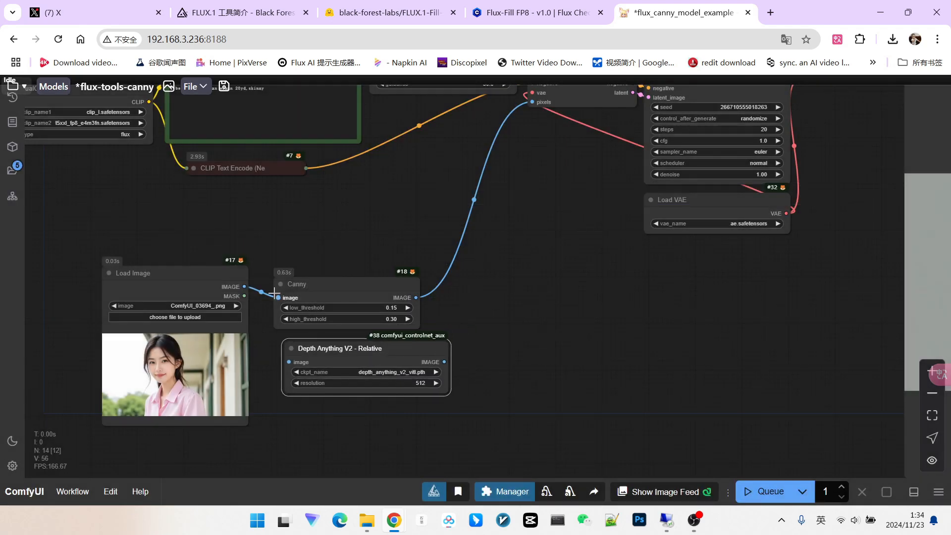
drag(244, 286, 289, 362)
Step: Set the resolution of the Depth Anything V2 - Relative node to 1024
click(416, 383)
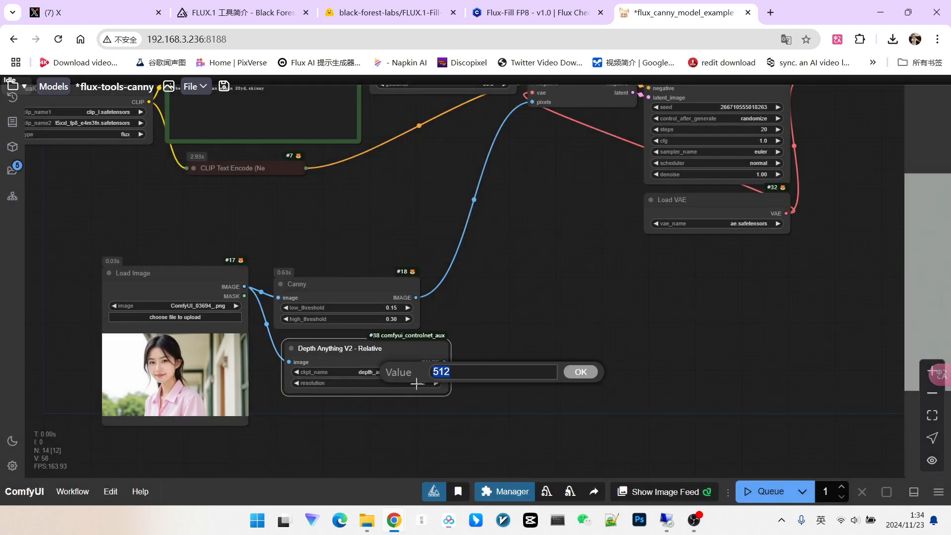
text(1024)
key(Return)
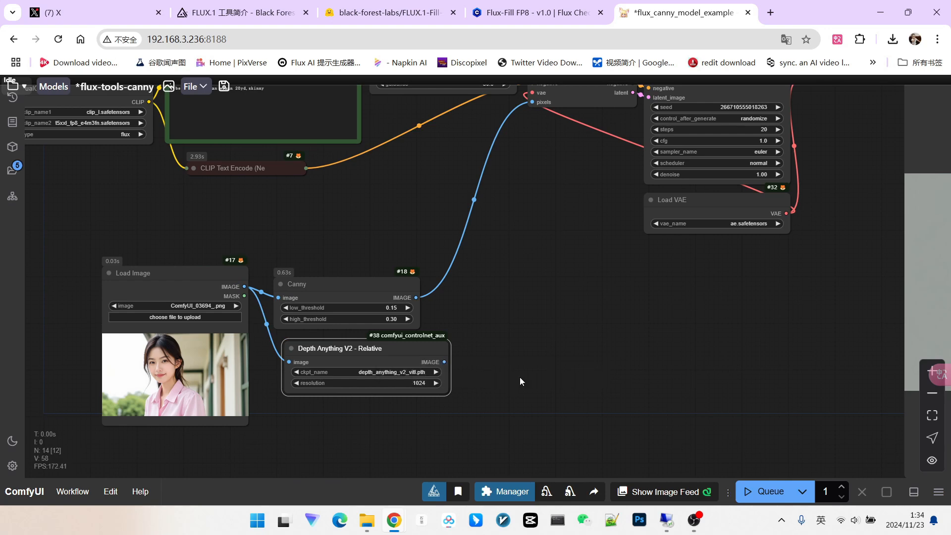
Step: Attach a Preview Image node to the Depth Anything V2 output and route that output into the pixels input of InstructPixToPixConditioning
drag(427, 356, 515, 379)
click(502, 381)
drag(456, 335, 442, 435)
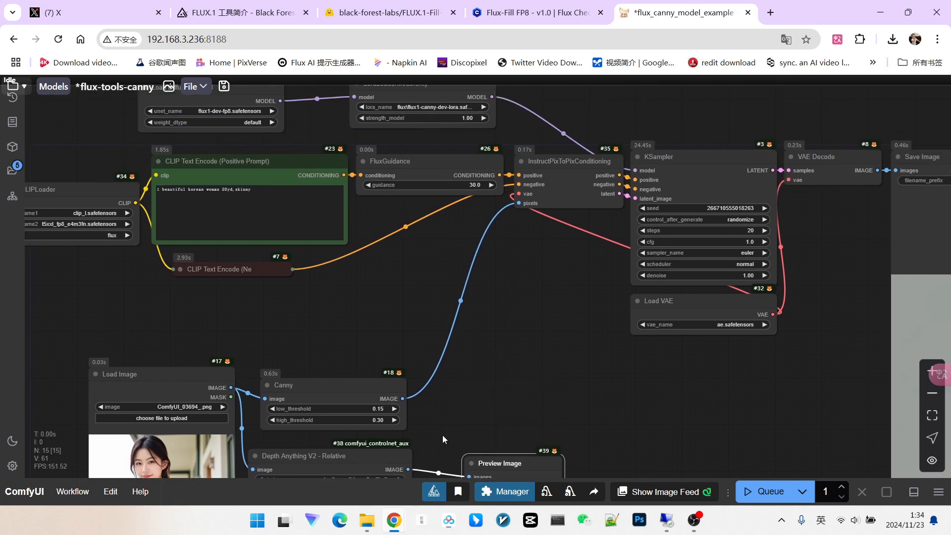
scroll(528, 271, down, 2)
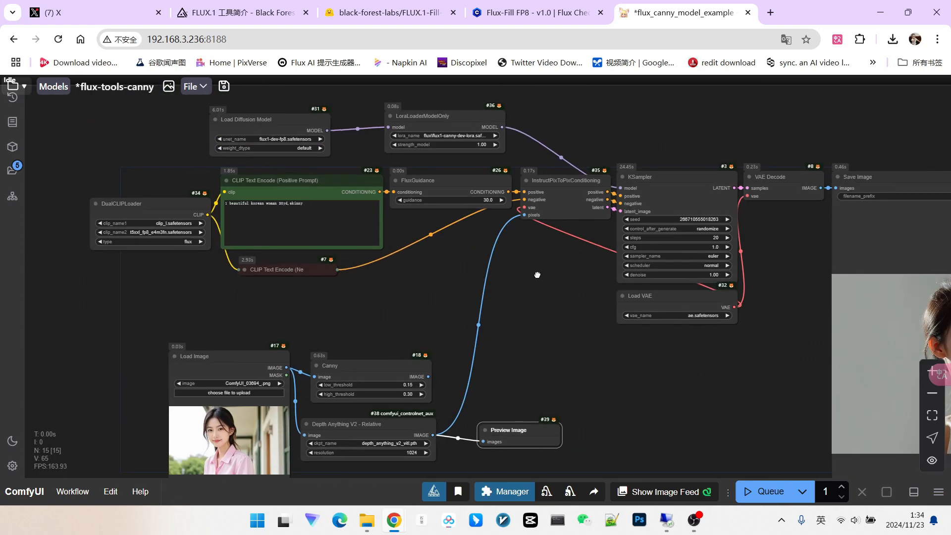
Step: Remove the disconnected Canny node and switch the LoraLoaderModelOnly node to flux\flux1-depth-dev-lora
drag(540, 271, 545, 311)
scroll(545, 311, down, 1)
click(429, 393)
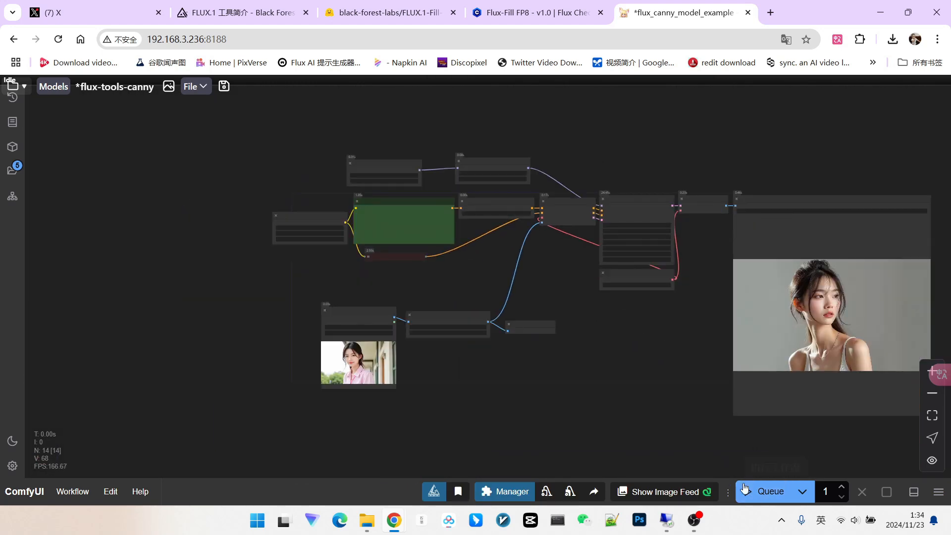
Step: Queue a generation with the depth workflow
click(765, 491)
drag(650, 376, 599, 397)
scroll(573, 357, up, 2)
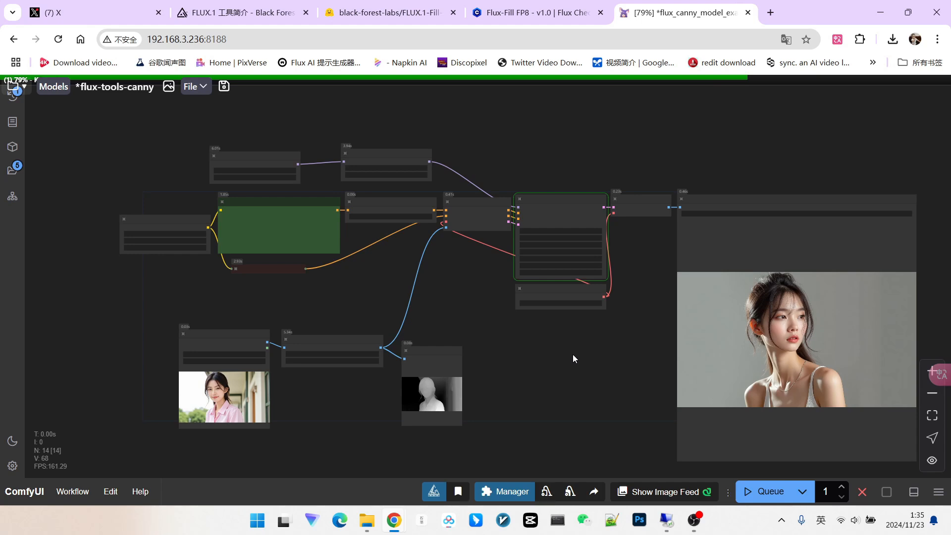
Step: Inspect the depth map up close and widen its Preview Image node to show the image larger
scroll(498, 385, up, 3)
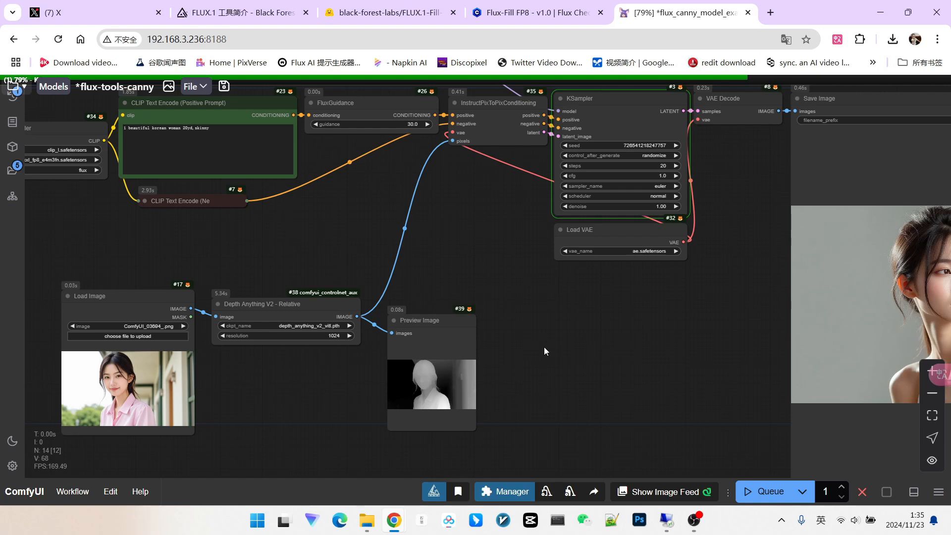
scroll(382, 379, up, 5)
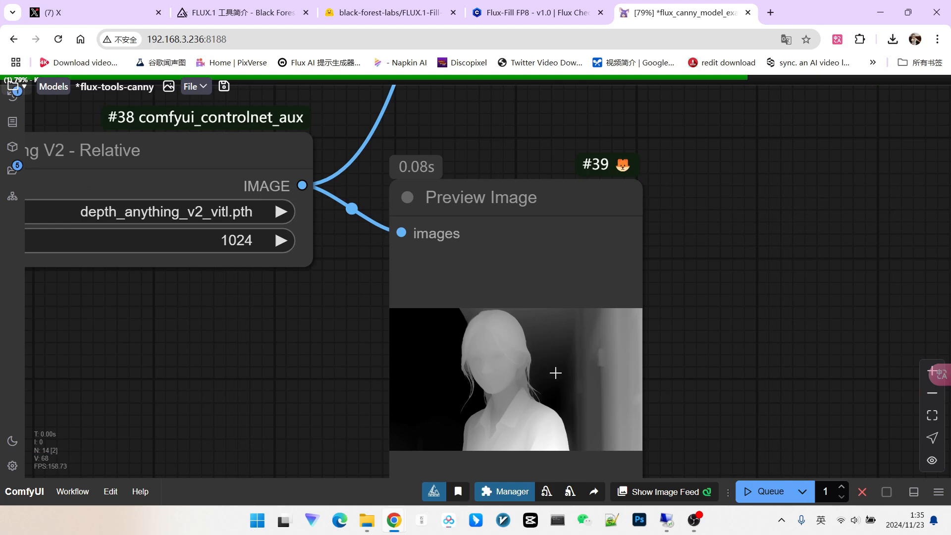
scroll(556, 373, up, 5)
scroll(452, 380, up, 4)
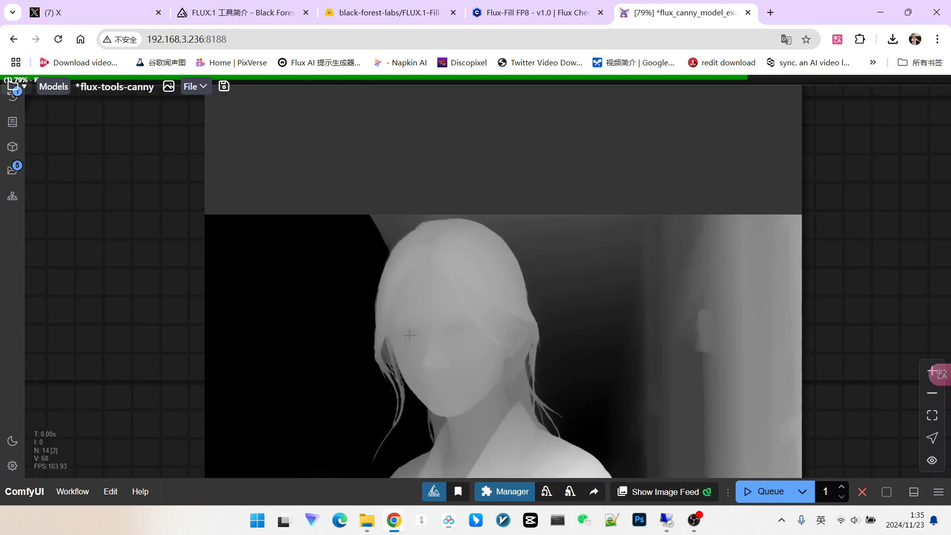
scroll(411, 335, down, 5)
scroll(595, 349, down, 5)
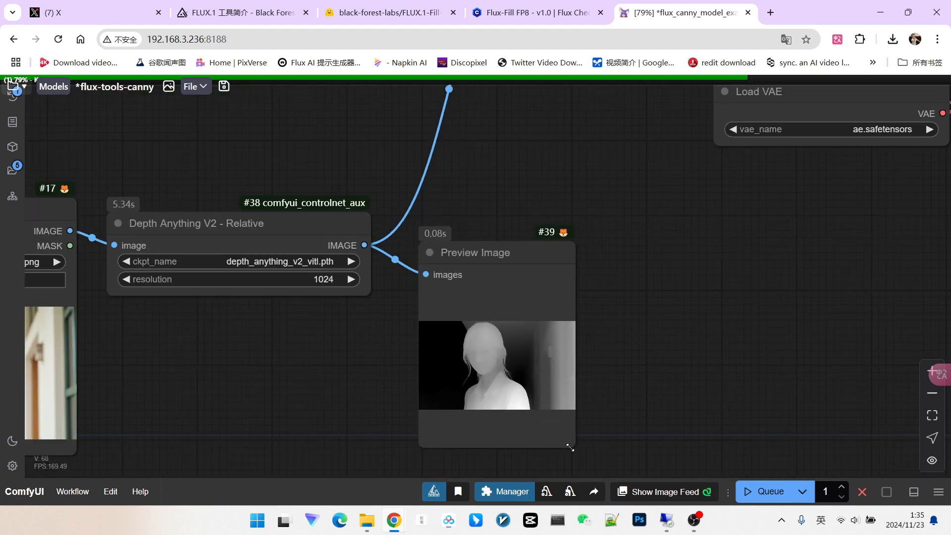
drag(568, 444, 641, 416)
drag(676, 376, 629, 390)
scroll(490, 334, up, 1)
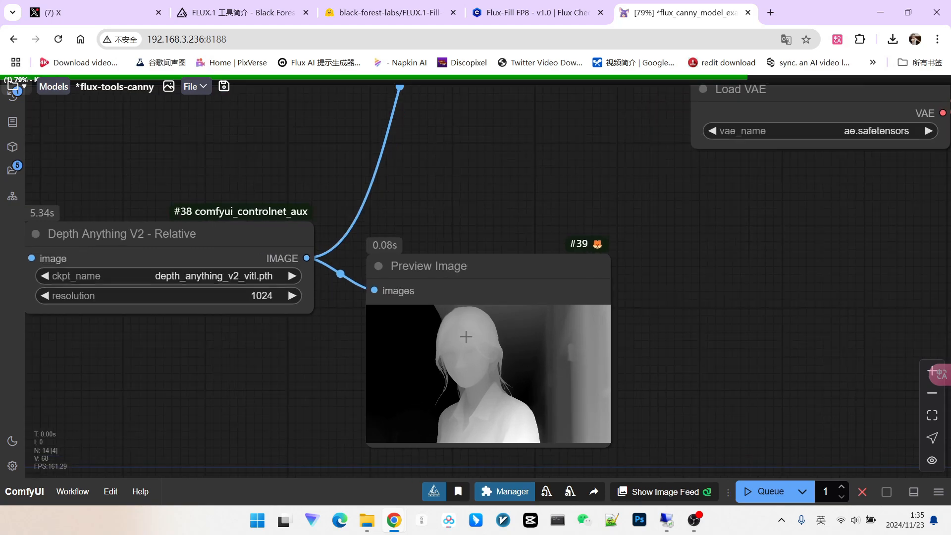
Step: Review the depth LoRA workflow and inspect the generated portrait's detail against the depth map and reference photo
scroll(465, 350, down, 4)
drag(667, 306, 486, 322)
scroll(486, 322, down, 3)
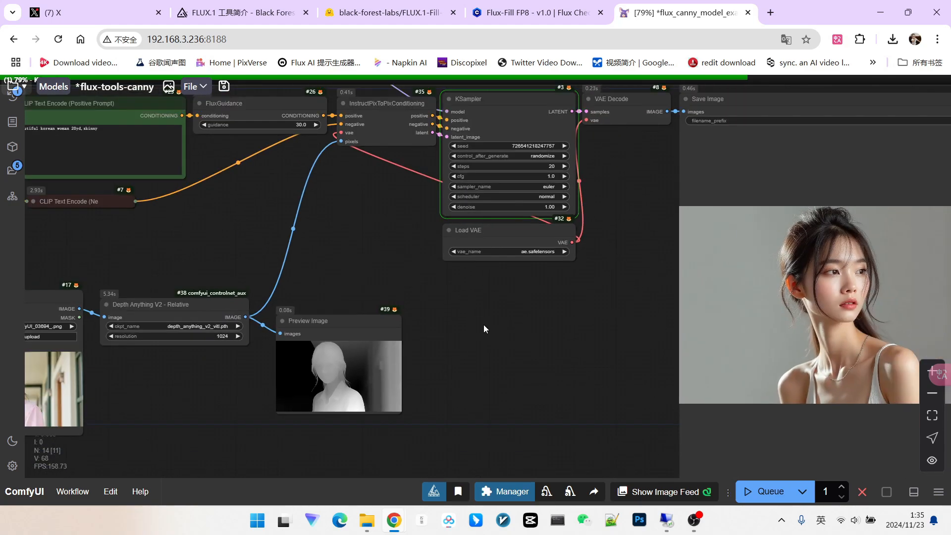
scroll(485, 323, down, 3)
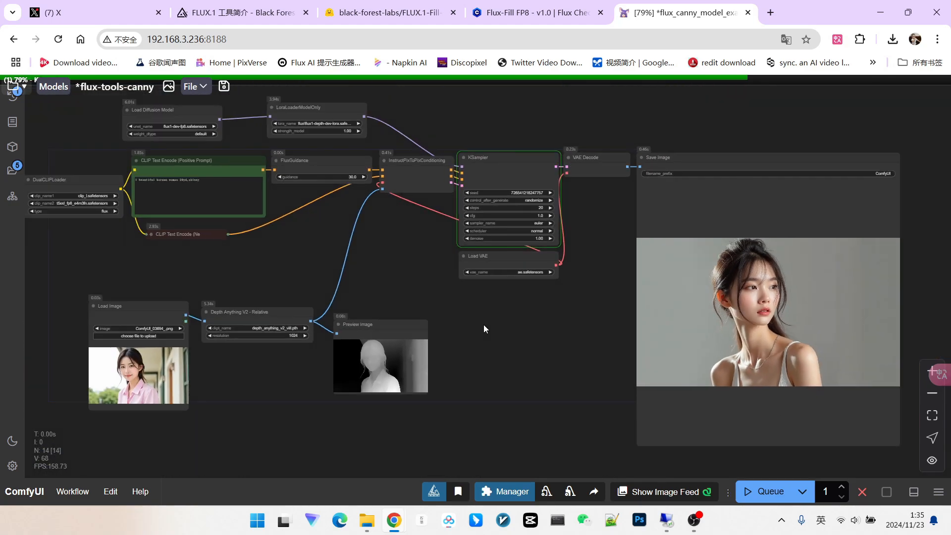
scroll(755, 390, up, 2)
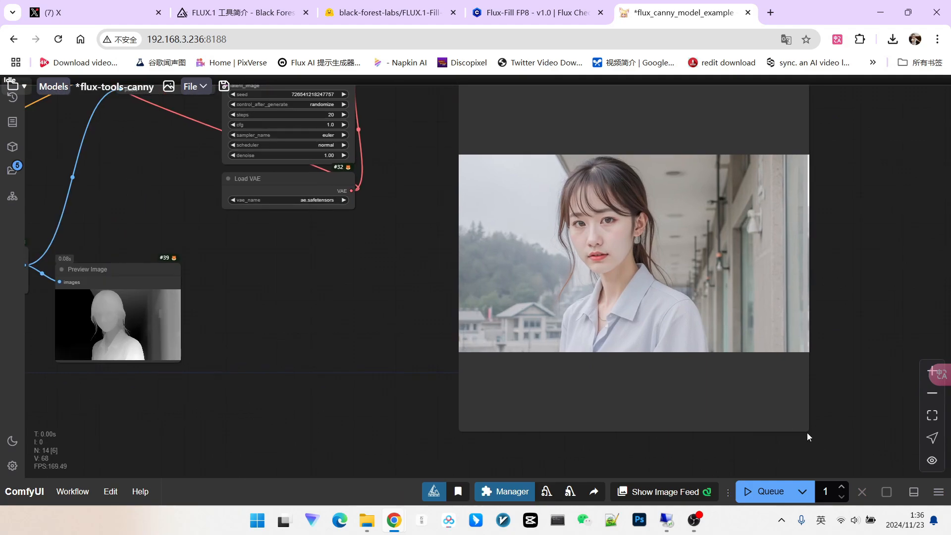
scroll(639, 218, up, 10)
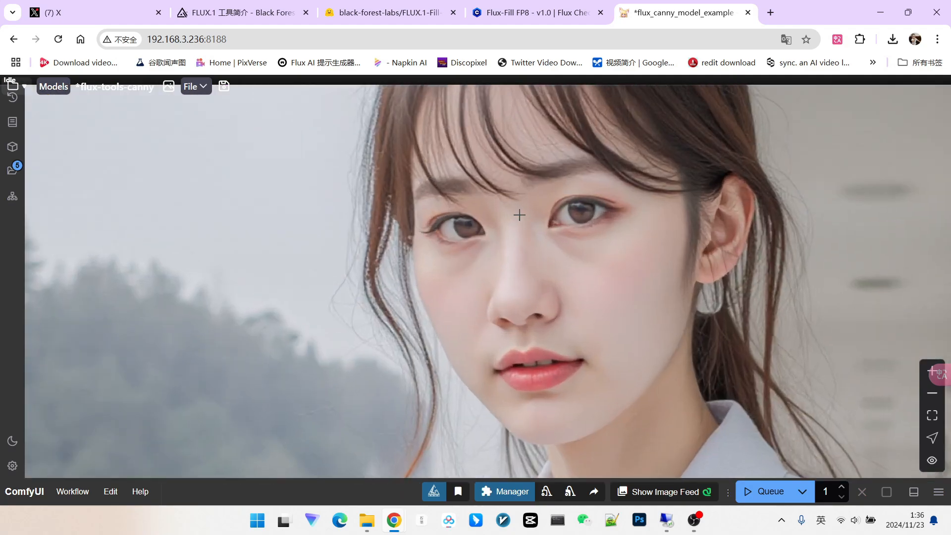
scroll(488, 221, down, 8)
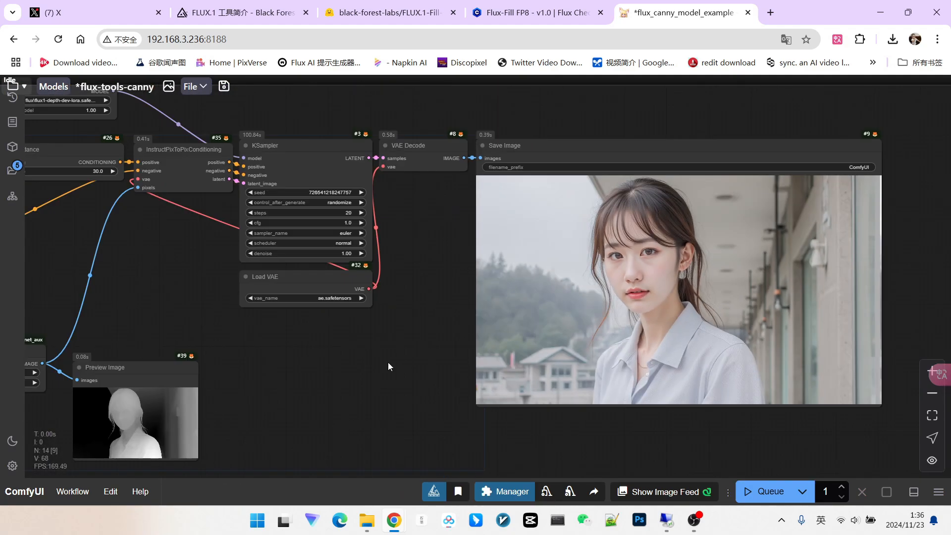
drag(388, 363, 601, 286)
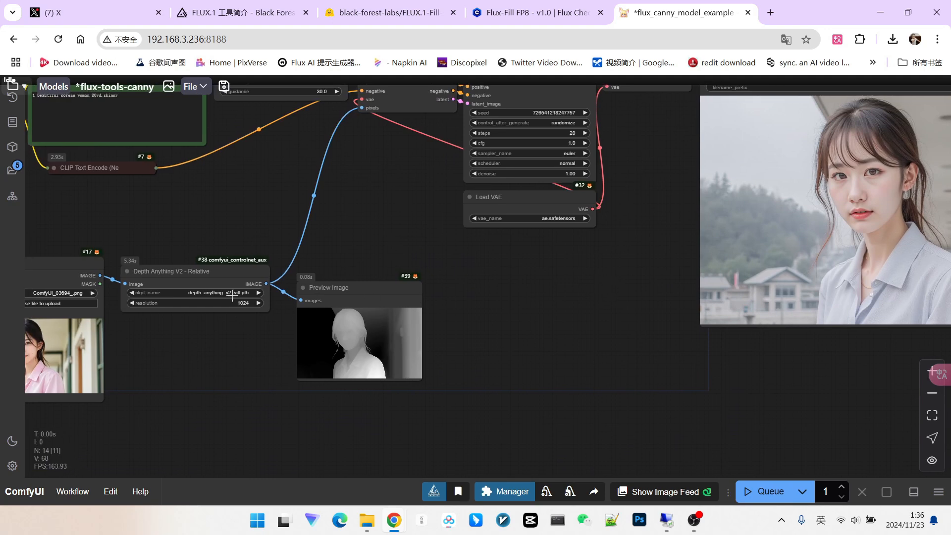
Step: Append ",soft light" to the positive prompt and queue a generation with the depth workflow
drag(479, 278, 662, 342)
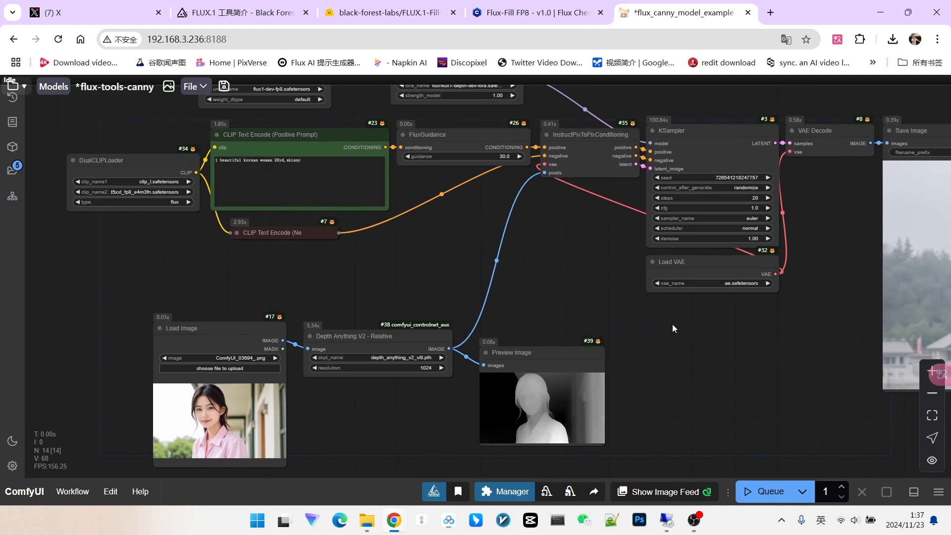
scroll(673, 324, down, 2)
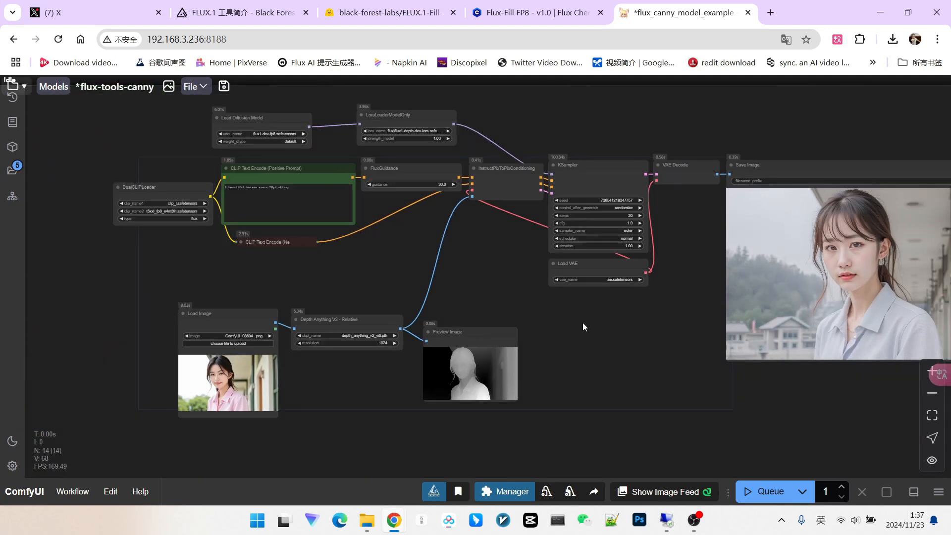
drag(582, 323, 645, 331)
scroll(575, 308, up, 2)
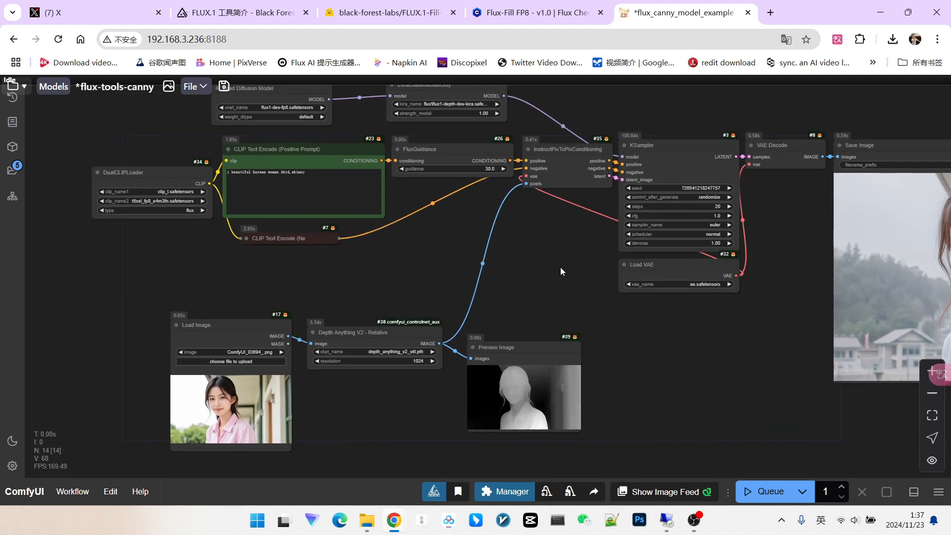
drag(561, 267, 538, 271)
drag(234, 186, 338, 191)
scroll(338, 191, up, 4)
click(420, 179)
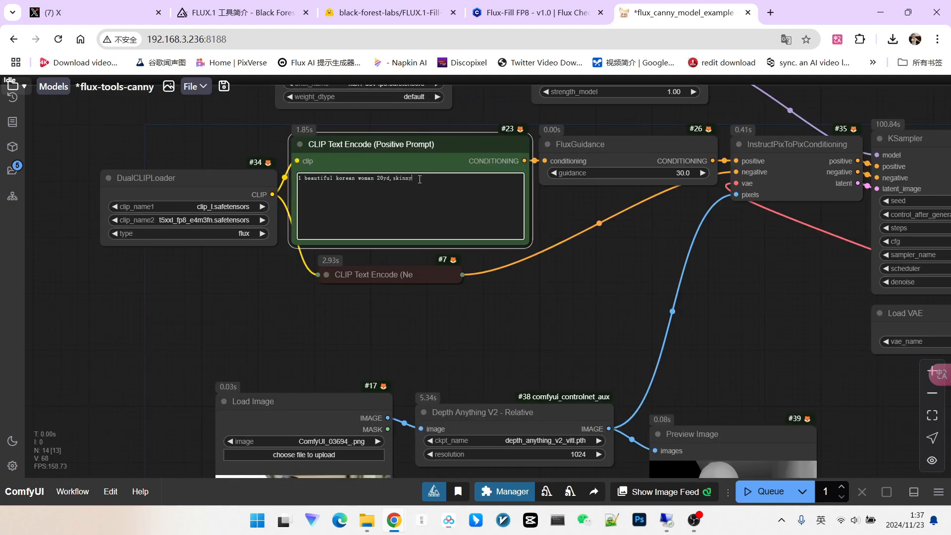
text(,)
key(ctrl+Return)
Step: Set the KSampler scheduler to simple and its steps to 25
scroll(619, 230, down, 5)
scroll(608, 211, up, 3)
drag(593, 192, 592, 233)
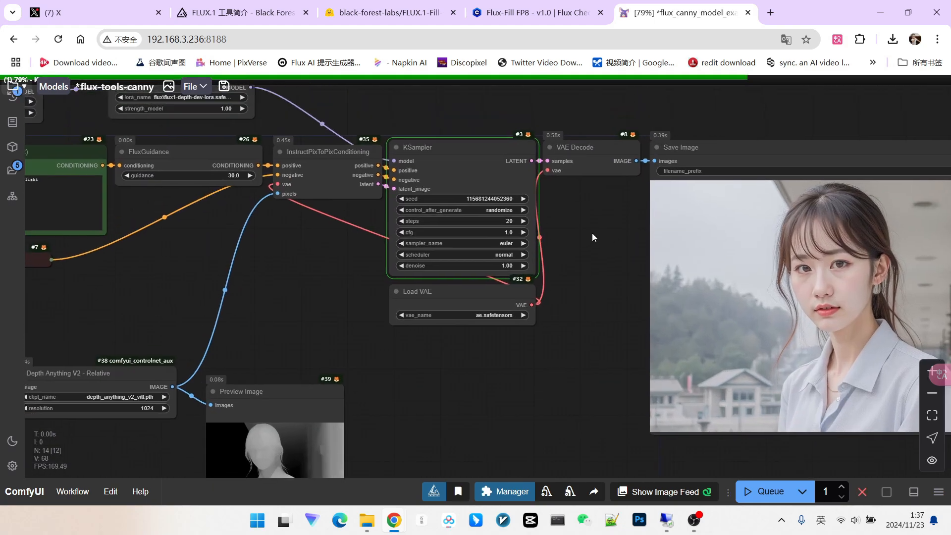
scroll(592, 233, up, 3)
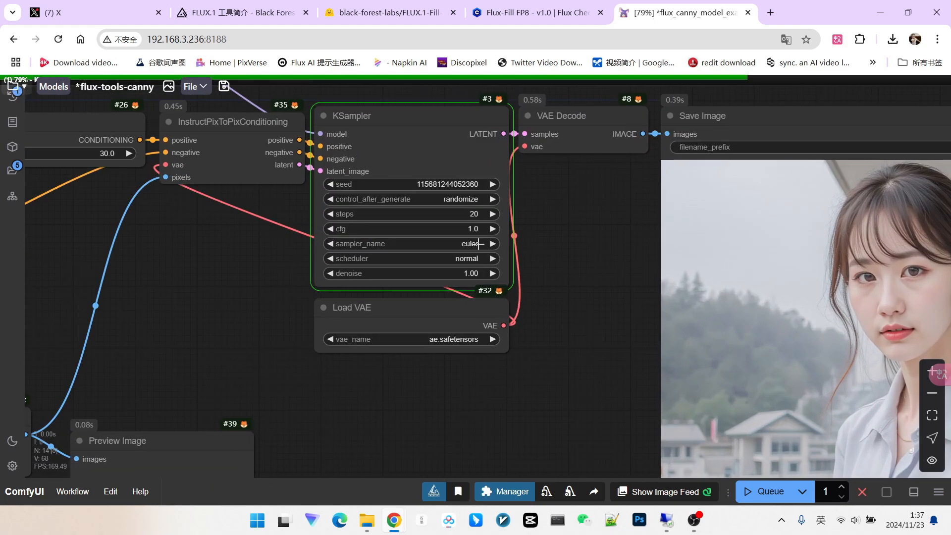
click(474, 259)
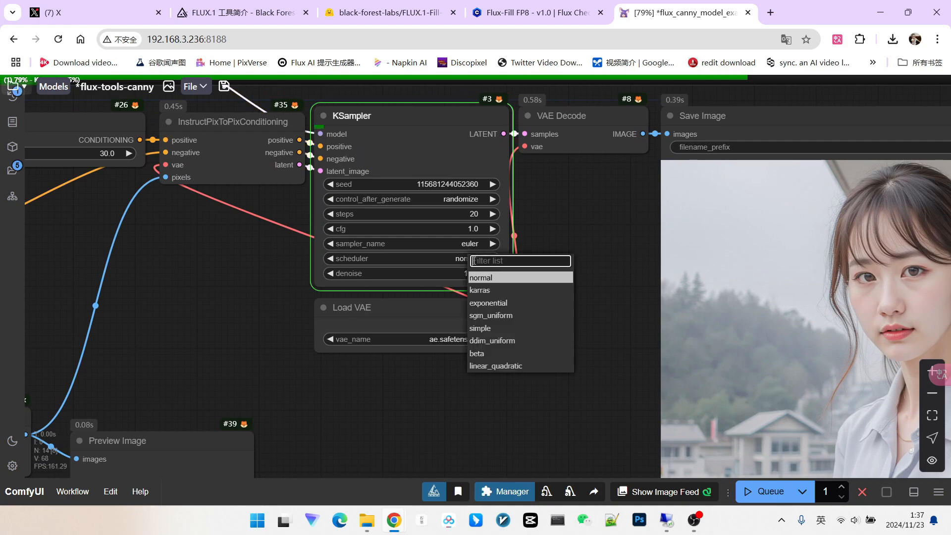
click(486, 327)
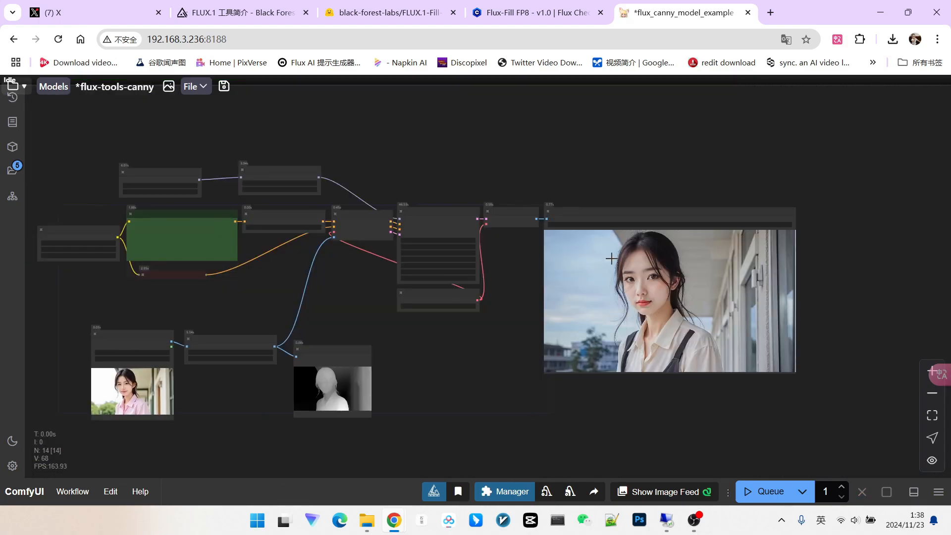
Step: Duplicate the LoraLoaderModelOnly node beside the depth LoRA and switch the copy to the flux\Flux_小红书真实风格 LoRA
scroll(611, 258, up, 5)
scroll(575, 272, down, 3)
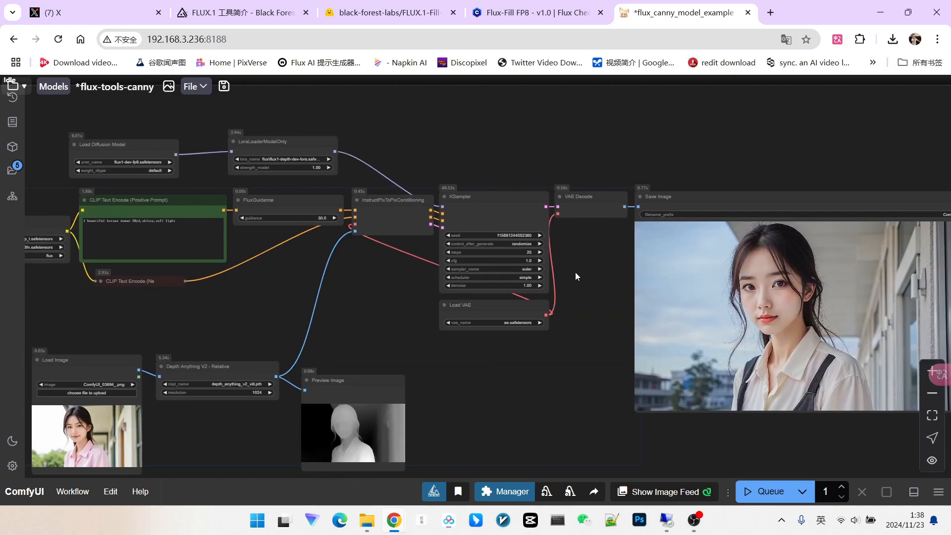
scroll(417, 240, up, 5)
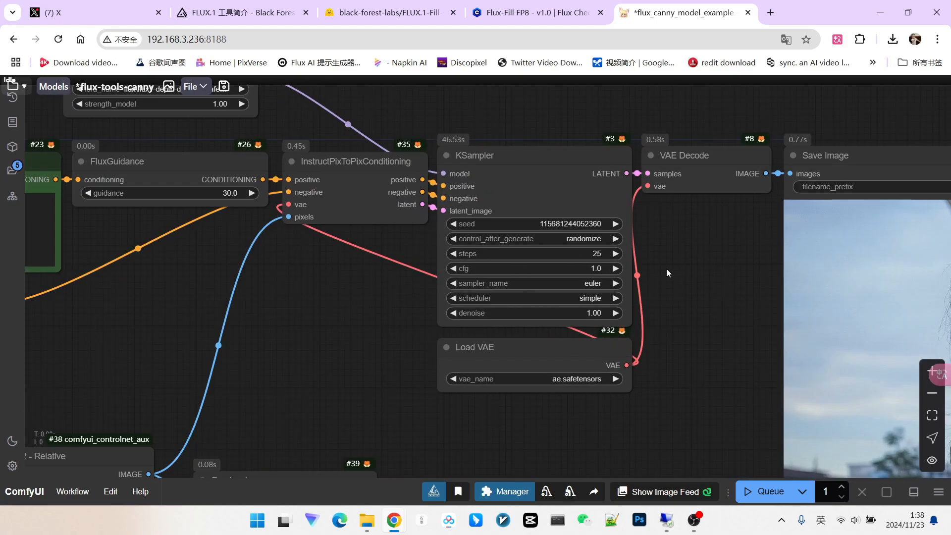
drag(697, 253, 737, 317)
drag(499, 163, 614, 201)
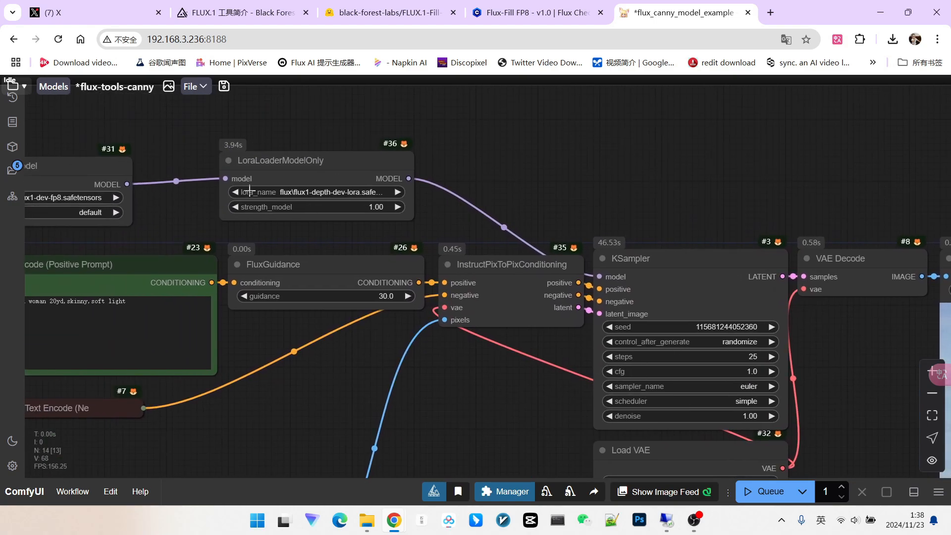
scroll(391, 189, down, 2)
click(350, 179)
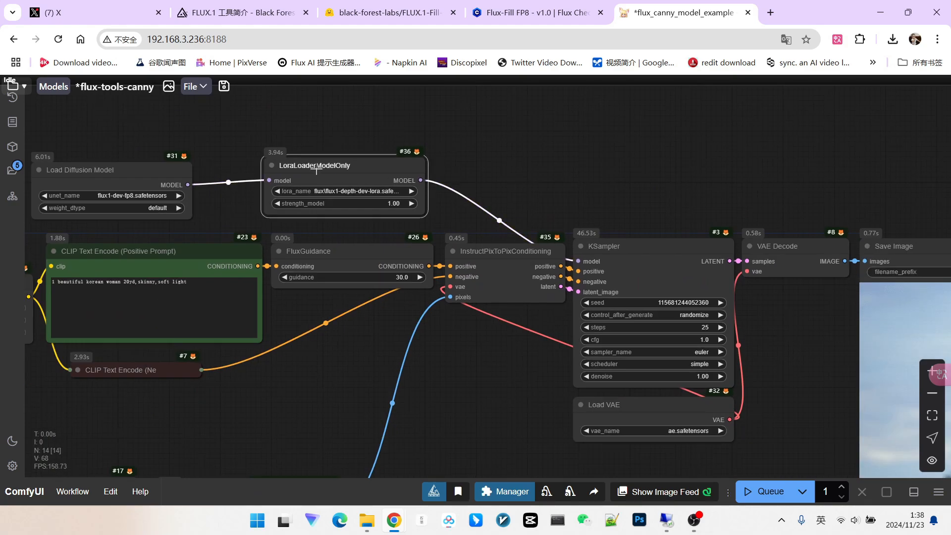
drag(336, 172, 489, 159)
scroll(487, 172, down, 2)
click(501, 181)
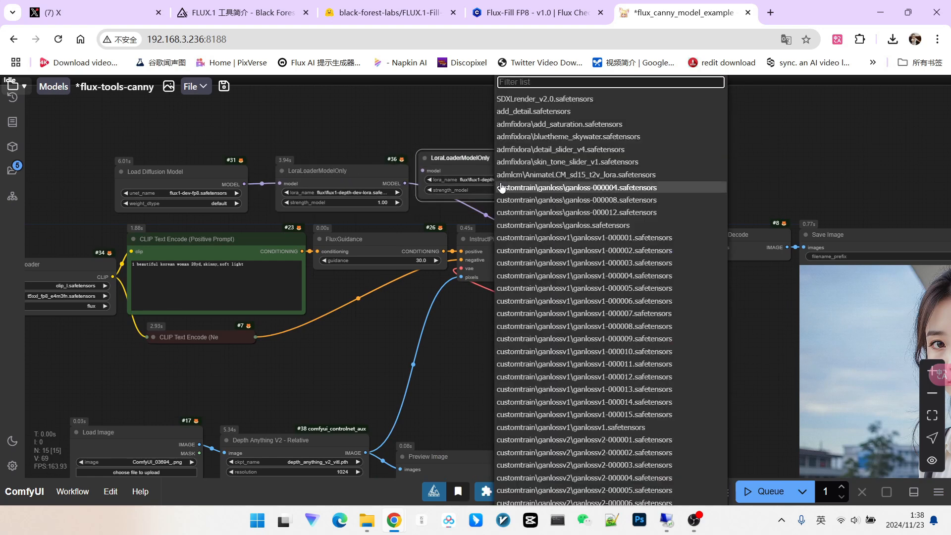
click(502, 187)
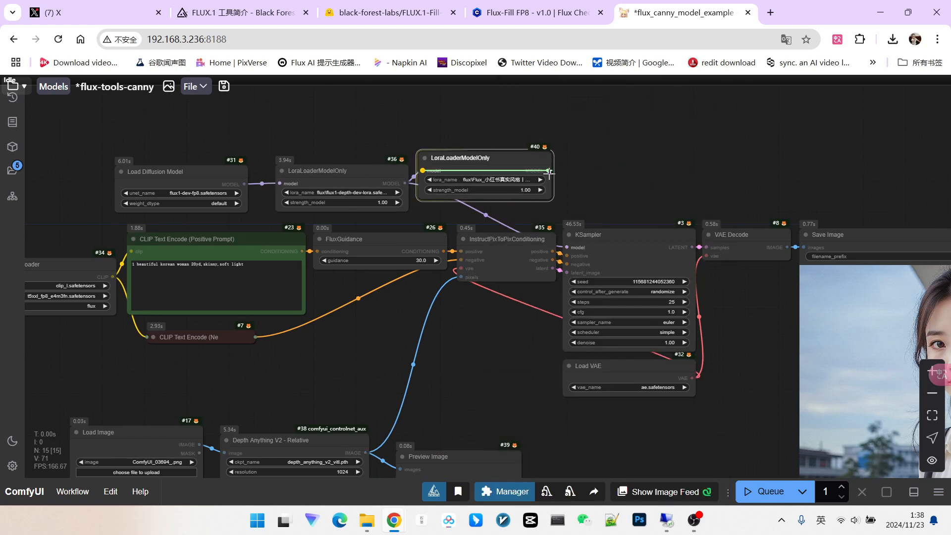
Step: Connect the second LoraLoaderModelOnly's model output to the KSampler and set its strength_model to 0.8
scroll(717, 198, up, 3)
click(441, 185)
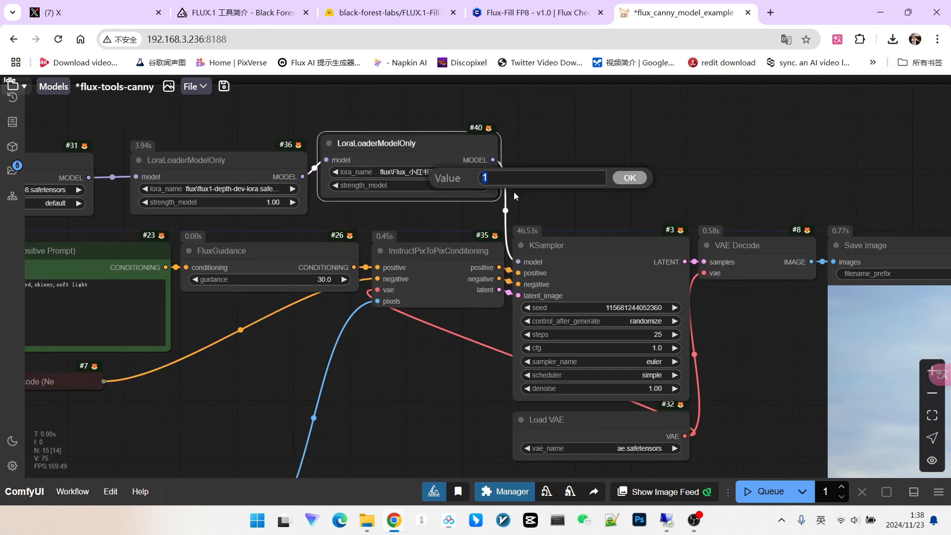
text(0.8)
key(Return)
Step: Set the KSampler's sampler to deis and its scheduler to beta for a test generation
scroll(654, 346, up, 4)
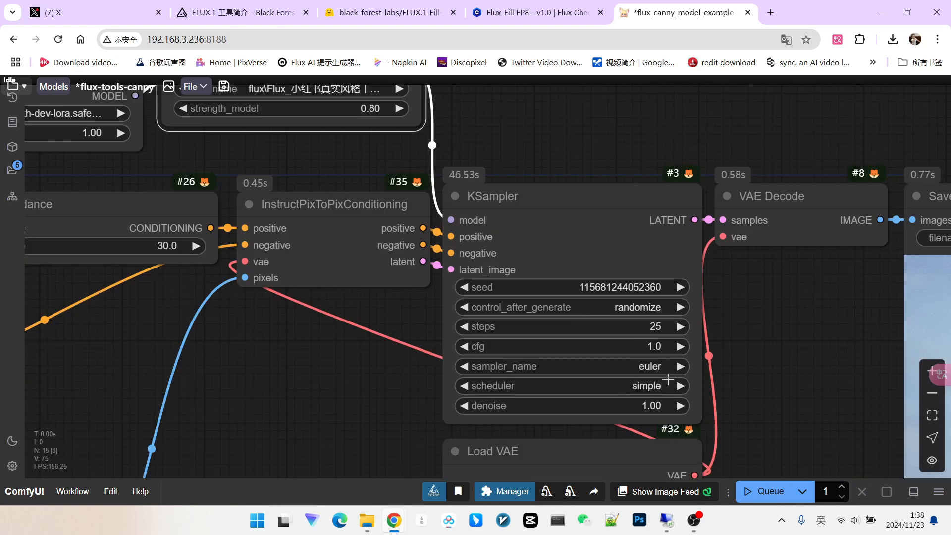
click(659, 367)
scroll(666, 381, down, 10)
click(657, 402)
click(650, 384)
scroll(656, 475, down, 3)
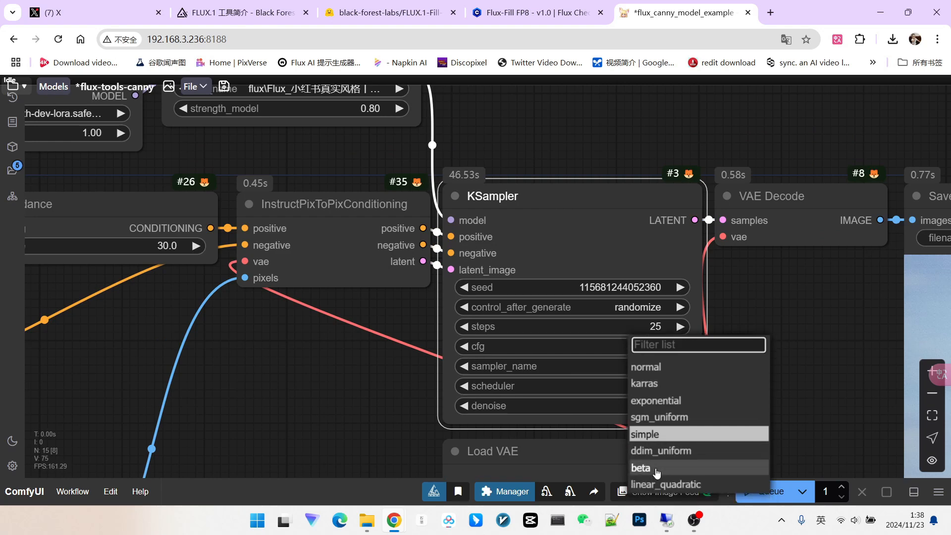
click(657, 471)
scroll(669, 347, down, 12)
scroll(666, 384, down, 2)
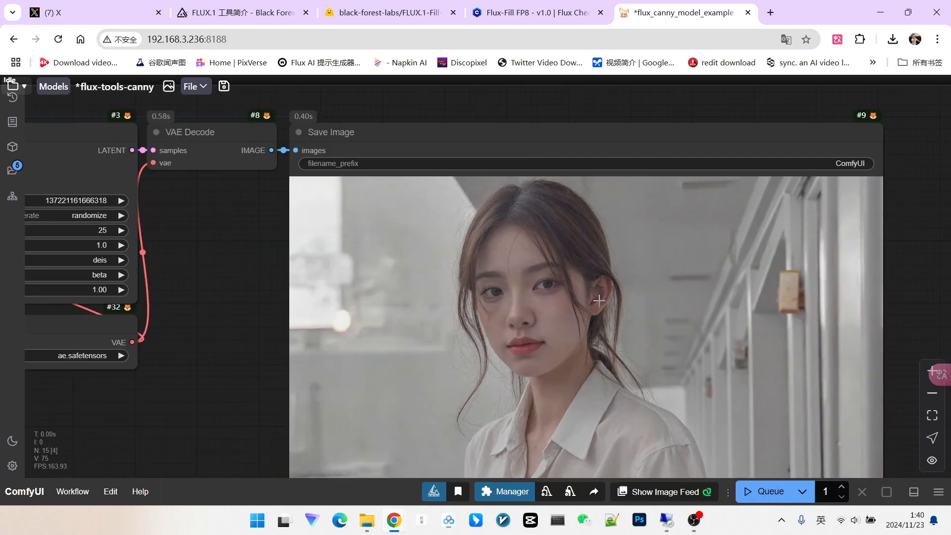
Step: Check the resulting portrait, then set the KSampler back to the euler sampler and simple scheduler for another generation
scroll(475, 287, down, 2)
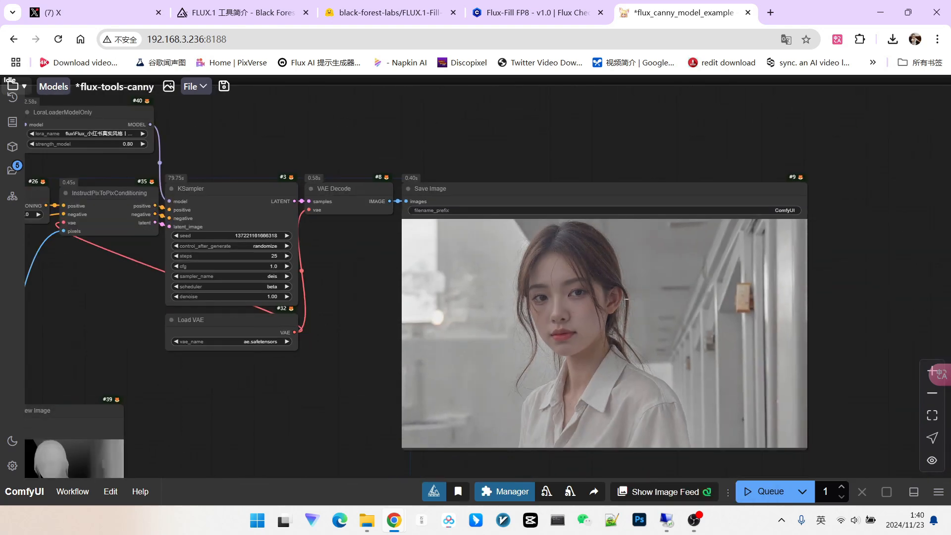
scroll(672, 297, down, 1)
scroll(380, 286, up, 5)
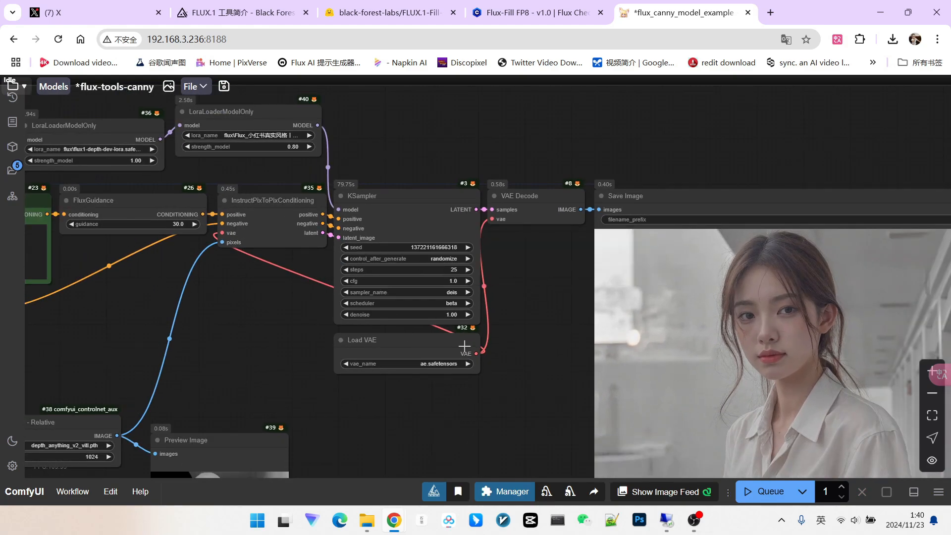
scroll(380, 286, up, 2)
click(466, 263)
click(502, 329)
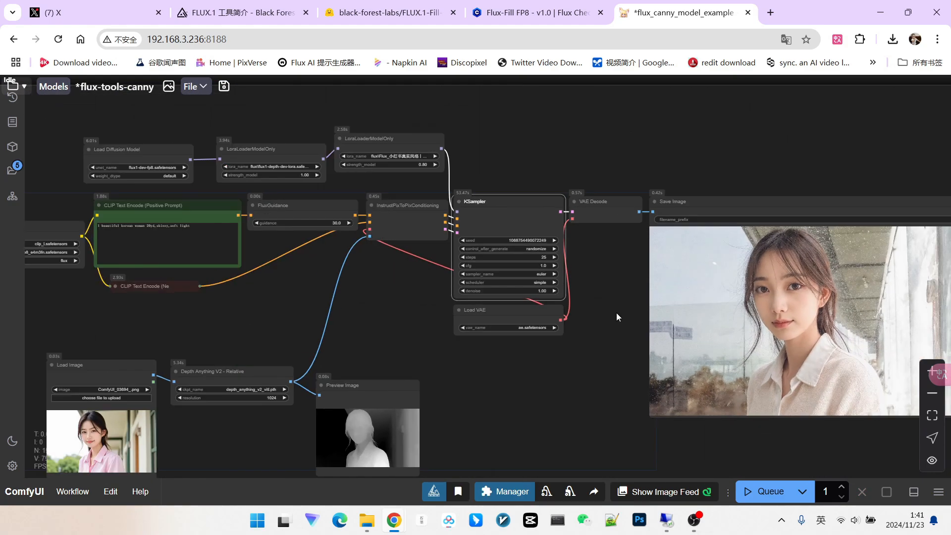
Step: Inspect the newly generated portrait alongside the KSampler settings and the two LoRA loaders
scroll(616, 313, up, 4)
scroll(675, 280, down, 1)
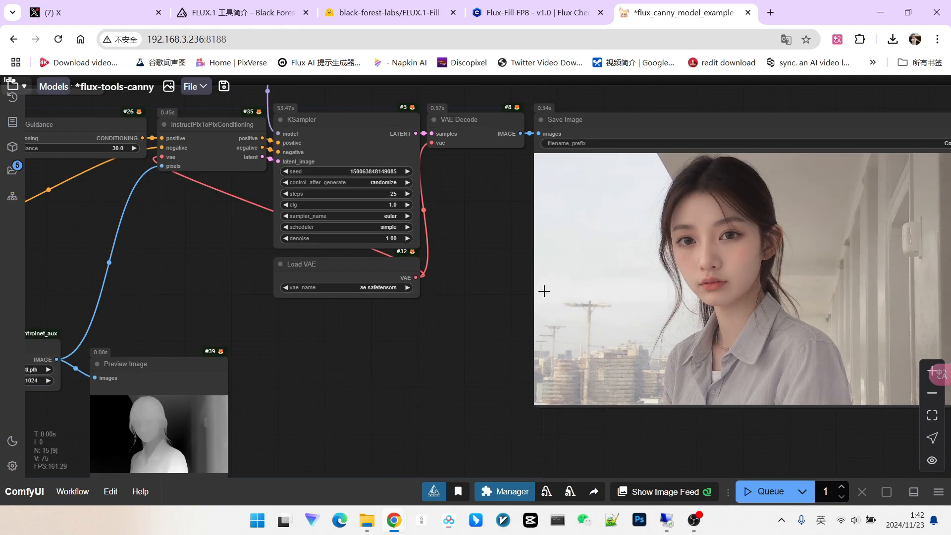
scroll(503, 278, down, 3)
scroll(565, 295, up, 4)
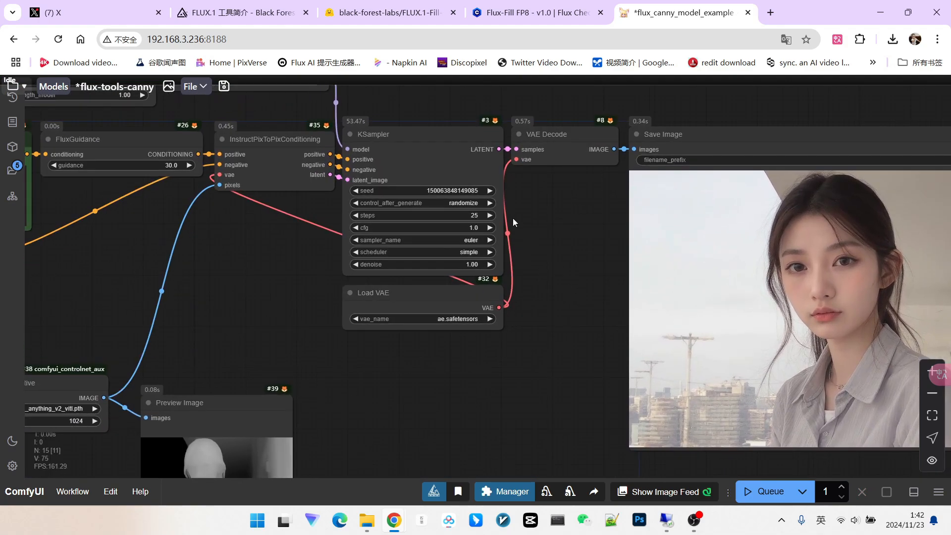
drag(557, 250, 593, 328)
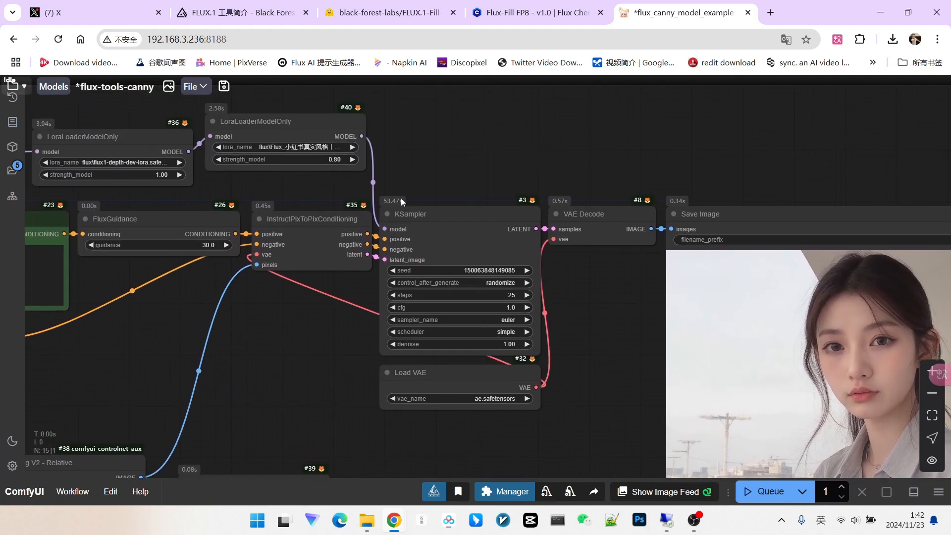
scroll(570, 327, up, 4)
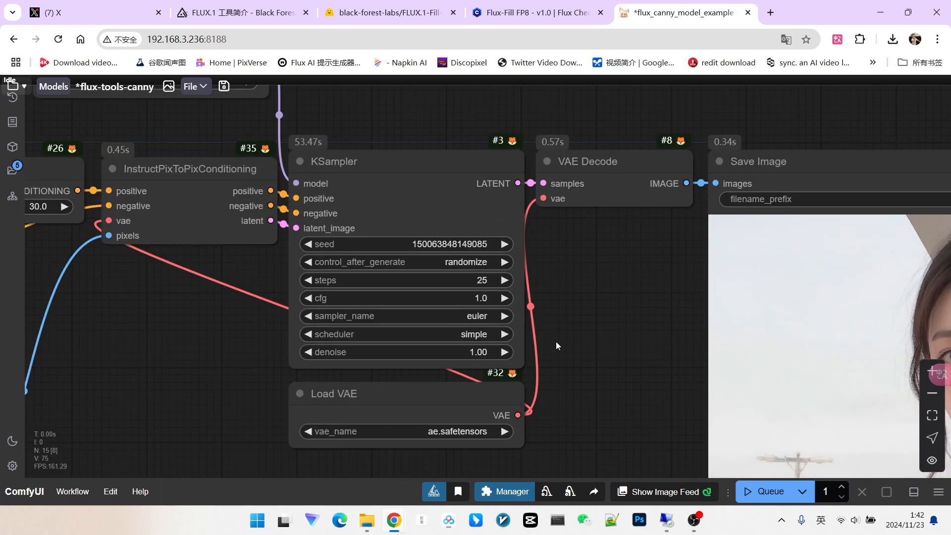
scroll(510, 334, down, 3)
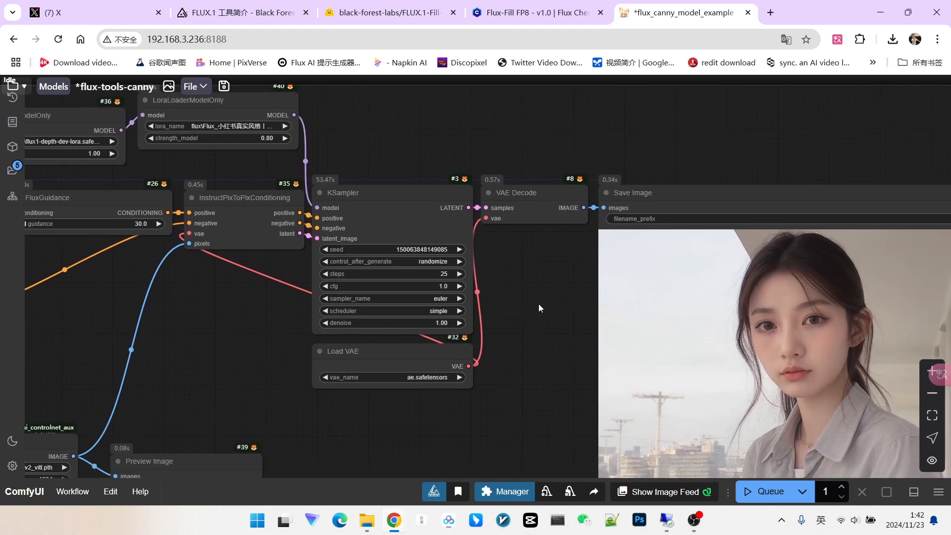
scroll(307, 331, down, 3)
scroll(340, 236, up, 7)
Step: Examine the FluxGuidance node's guidance and the style LoRA's strength within the depth workflow
click(414, 213)
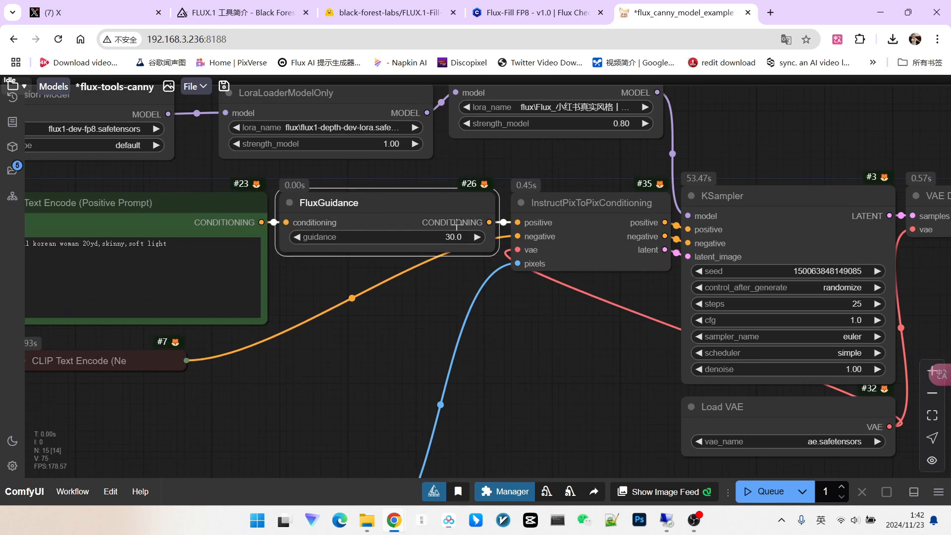
scroll(474, 231, down, 3)
scroll(473, 231, down, 1)
drag(554, 309, 493, 326)
click(492, 164)
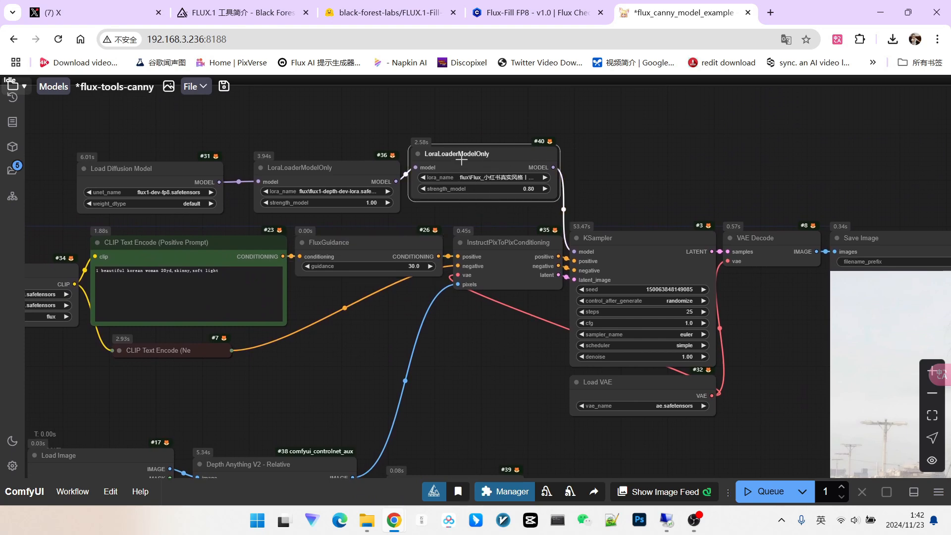
click(409, 245)
click(611, 179)
drag(682, 187, 489, 174)
scroll(446, 190, down, 2)
scroll(468, 307, up, 1)
scroll(475, 185, down, 1)
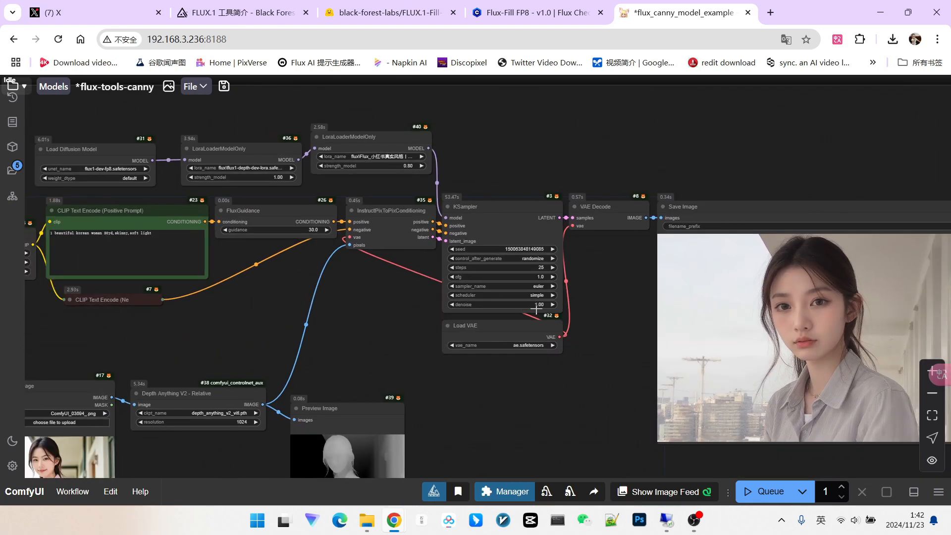
Step: Review the complete depth workflow, from the LoRA chain and prompt through the KSampler to the saved portrait
scroll(537, 298, up, 2)
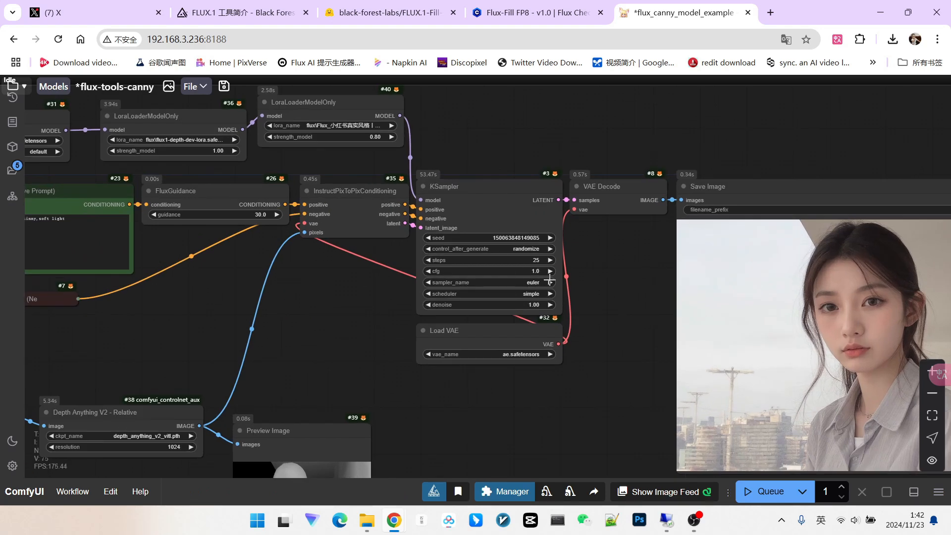
drag(331, 114, 381, 151)
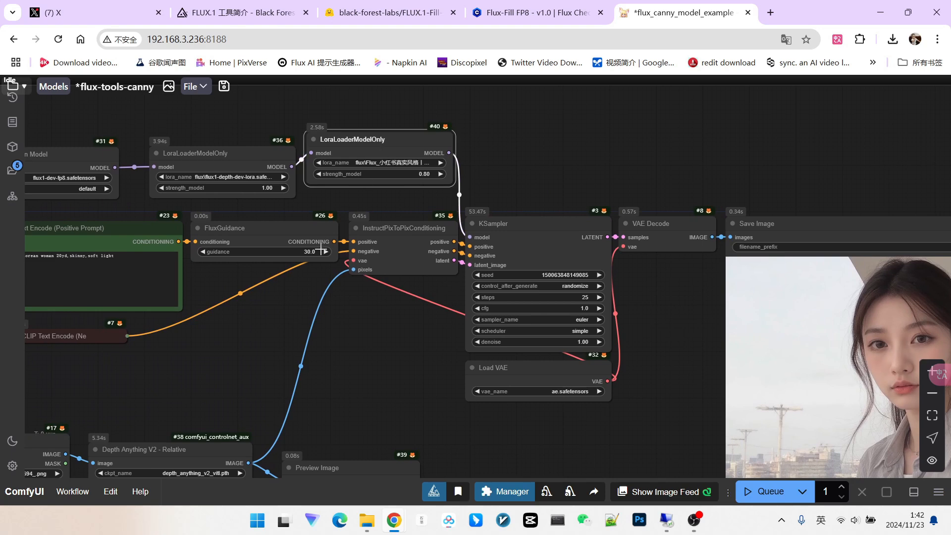
scroll(345, 273, down, 3)
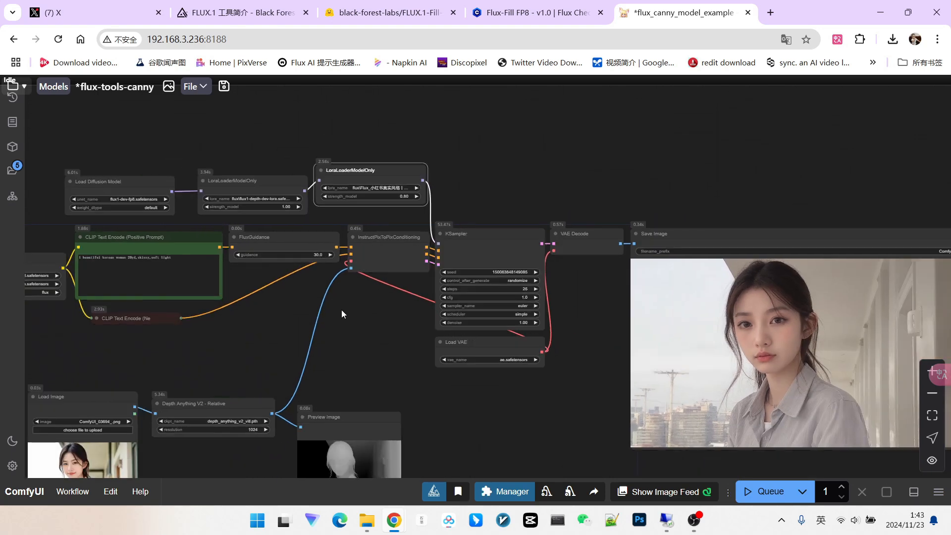
scroll(324, 248, up, 3)
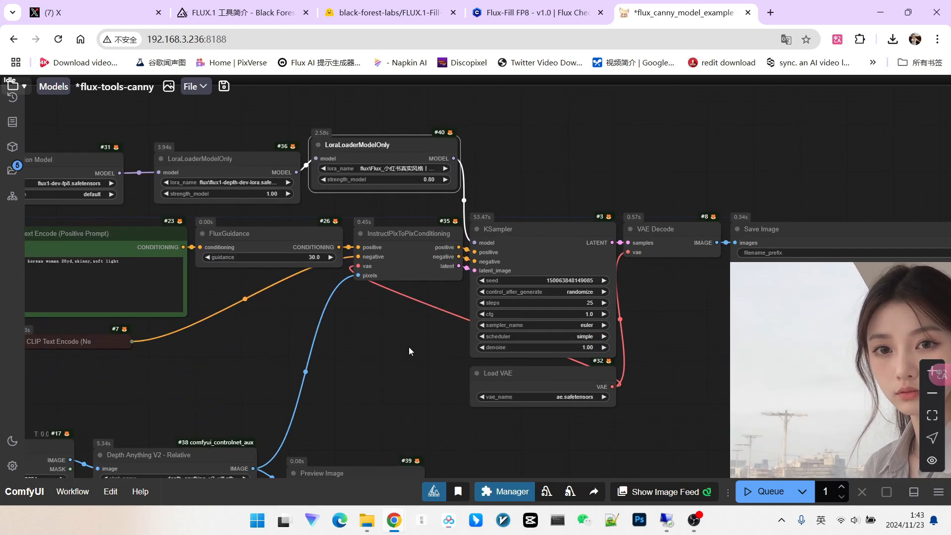
drag(435, 349, 414, 317)
scroll(748, 348, down, 2)
scroll(730, 339, down, 1)
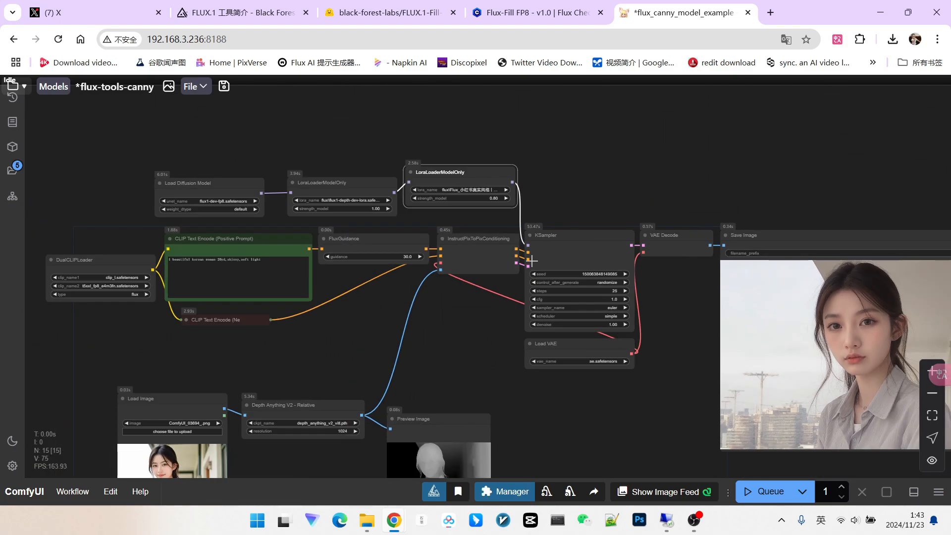
scroll(533, 263, up, 3)
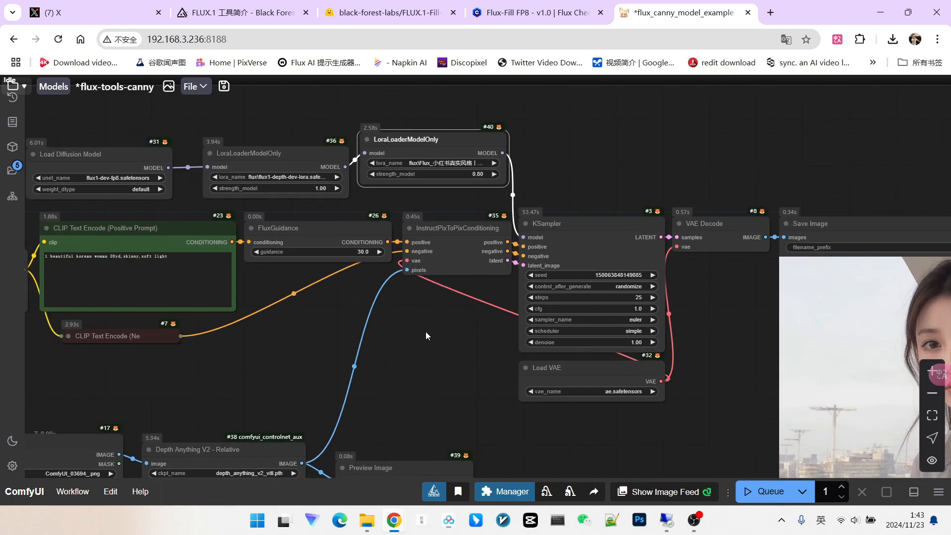
Step: Load the Flux Redux workflow from an orange-robed woman's image in the generation queue history
scroll(526, 326, down, 4)
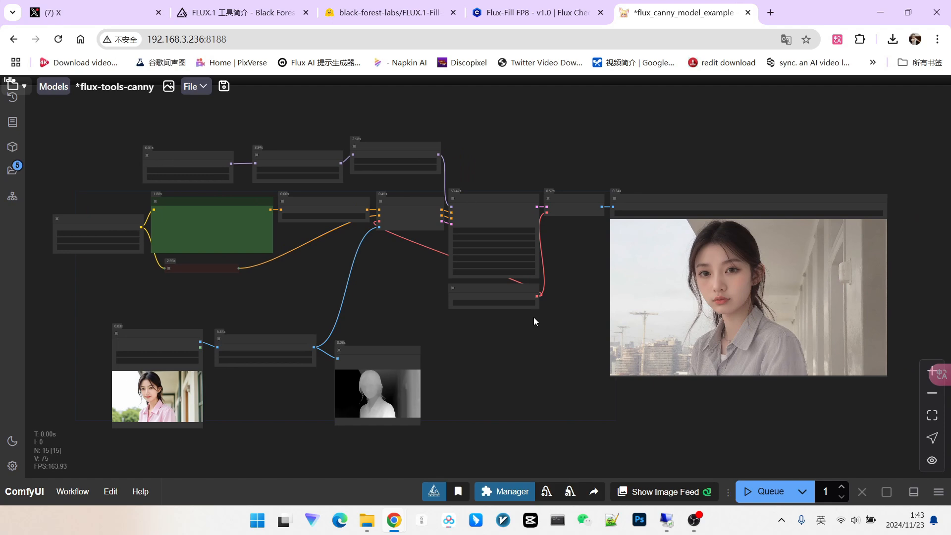
scroll(124, 308, up, 2)
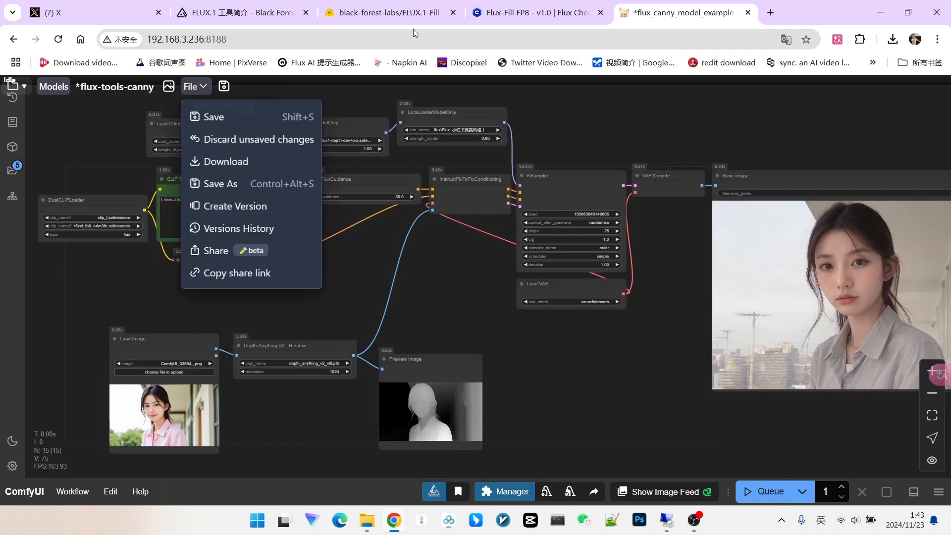
click(12, 97)
right_click(139, 259)
click(164, 289)
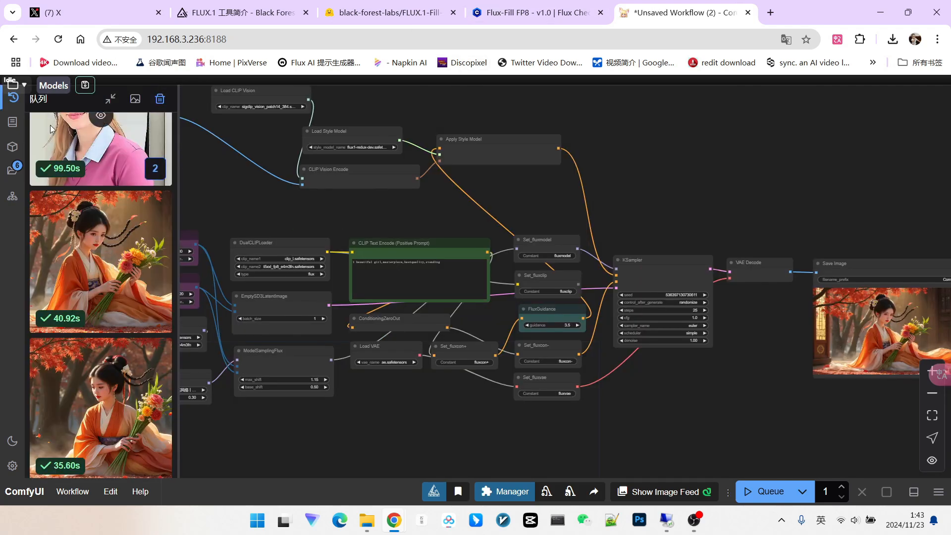
click(13, 97)
Step: Set the Load Diffusion Model node's unet_name to the shuttle-3-diffusion-fp8 model
drag(381, 153, 322, 239)
scroll(324, 260, up, 4)
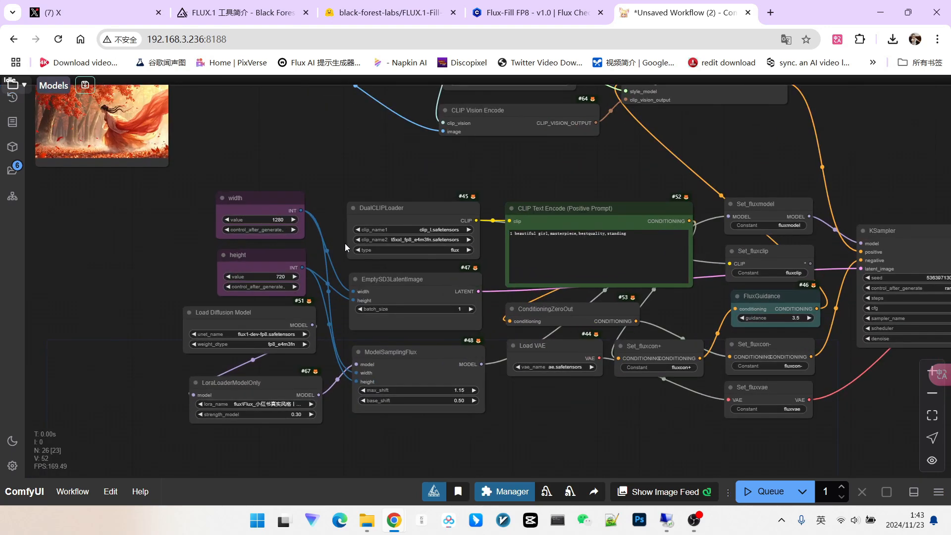
drag(418, 167, 307, 166)
scroll(264, 170, down, 2)
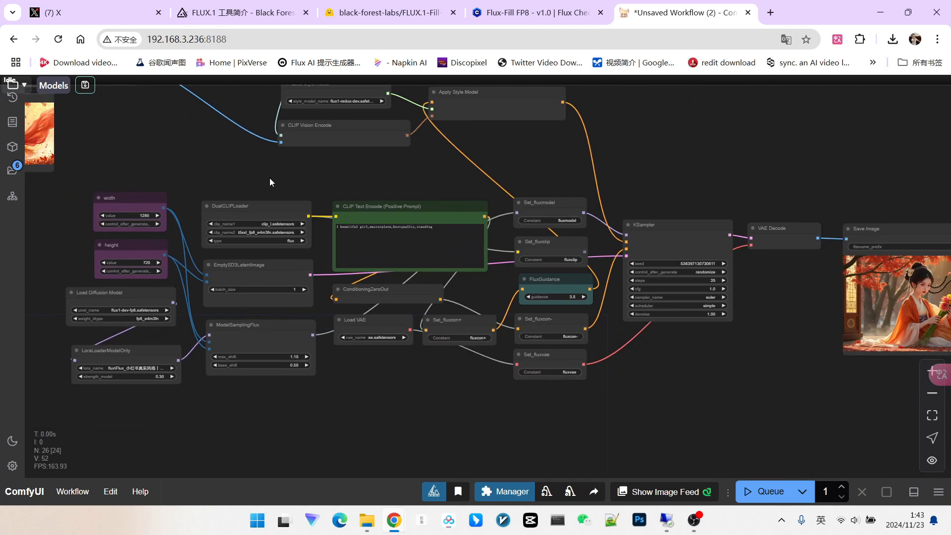
drag(227, 174, 384, 138)
scroll(221, 268, up, 4)
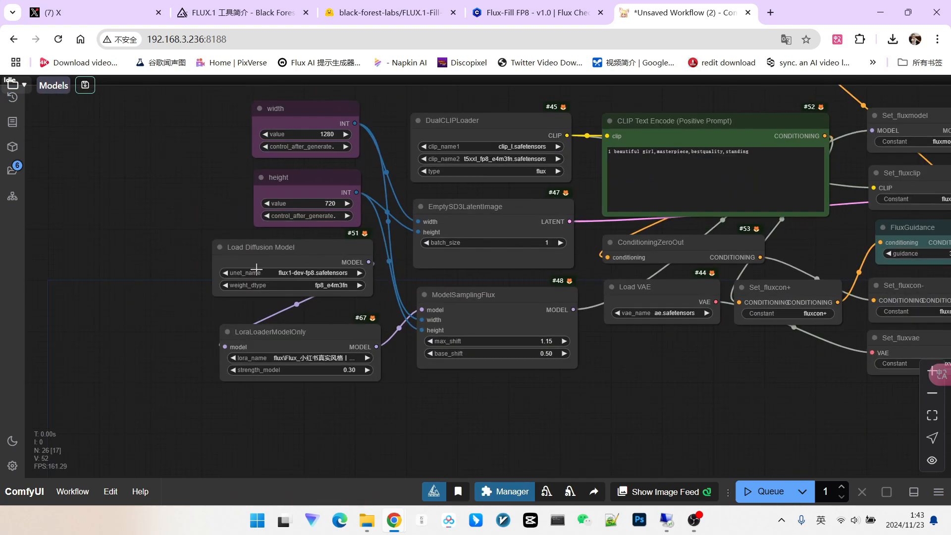
click(303, 273)
click(338, 443)
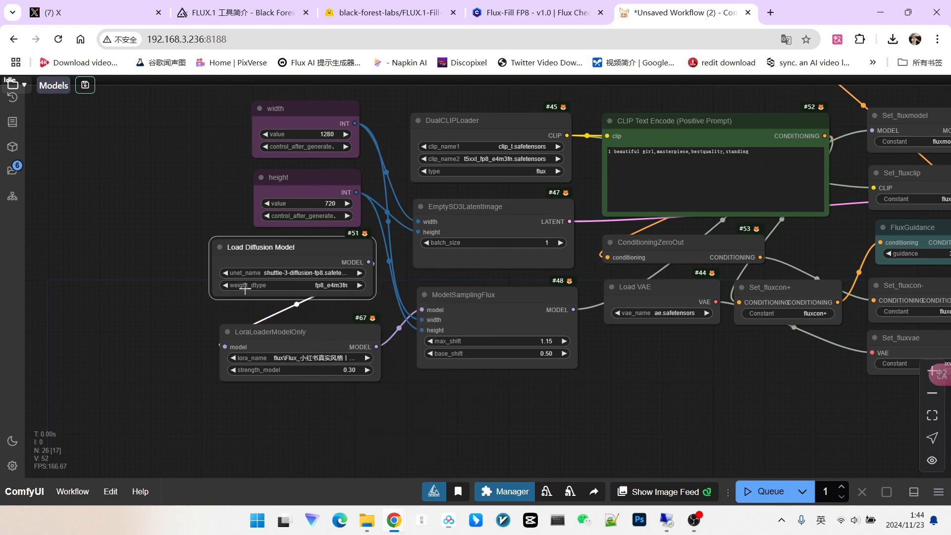
Step: Bypass the LoraLoaderModelOnly node that follows the diffusion model loader
scroll(304, 295, down, 1)
drag(510, 382, 434, 383)
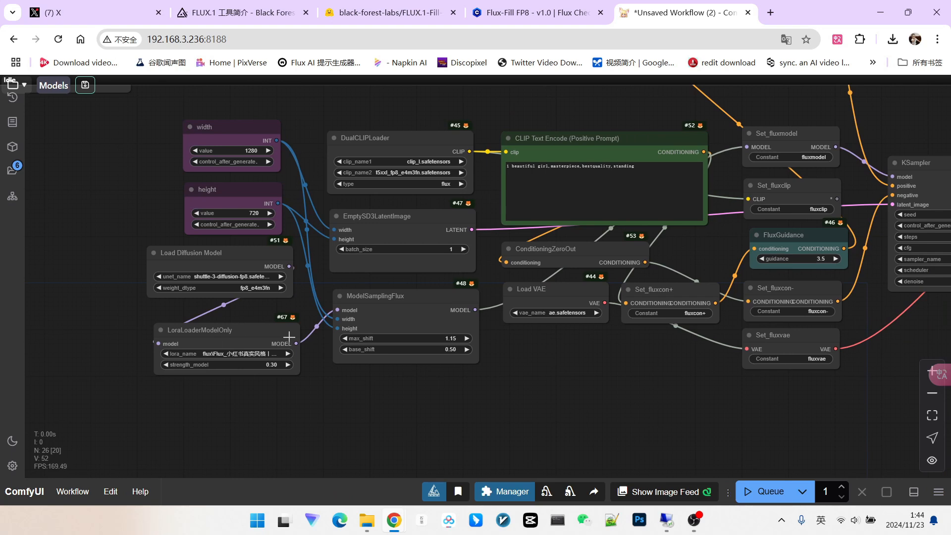
right_click(228, 337)
click(234, 331)
scroll(259, 356, down, 4)
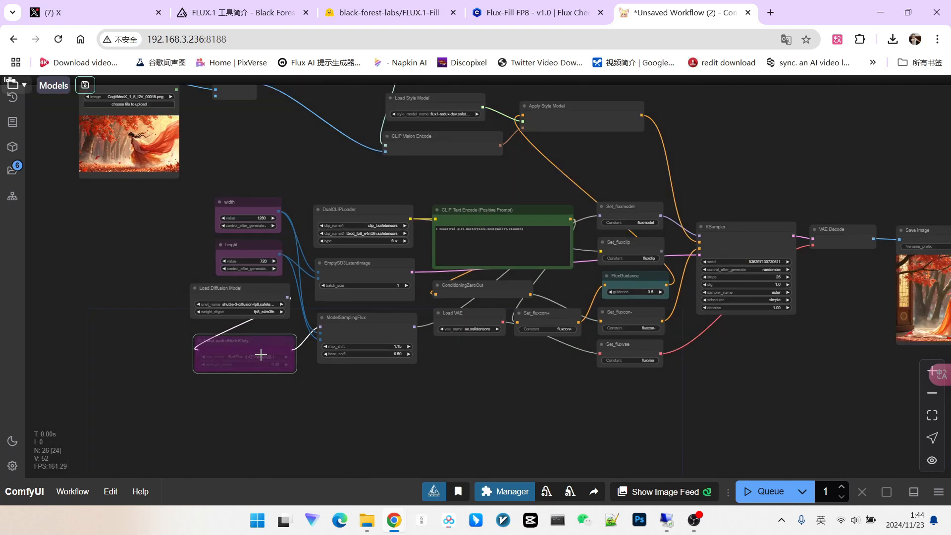
Step: Set the KSampler's steps to 10 for the Shuttle 3 model
drag(448, 369, 331, 365)
scroll(664, 343, up, 3)
drag(665, 342, 525, 377)
scroll(589, 304, up, 6)
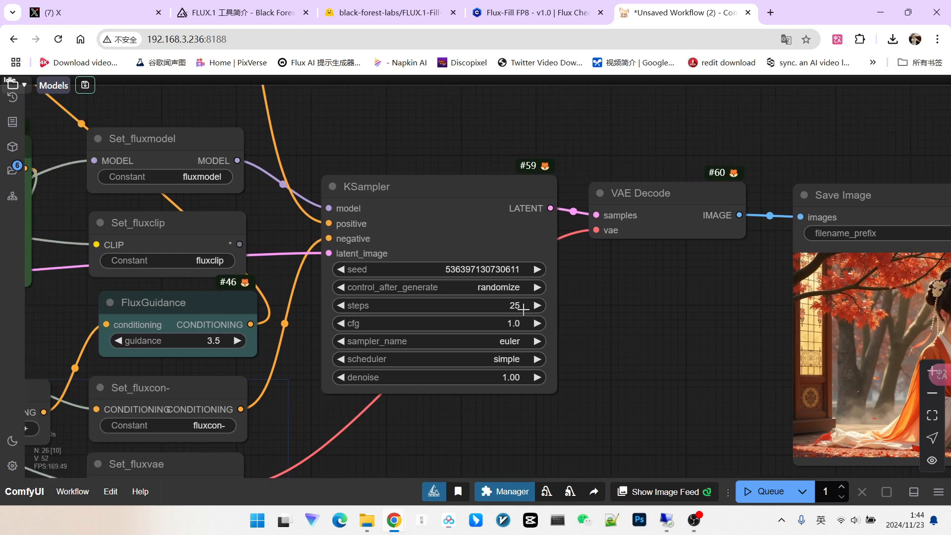
click(419, 309)
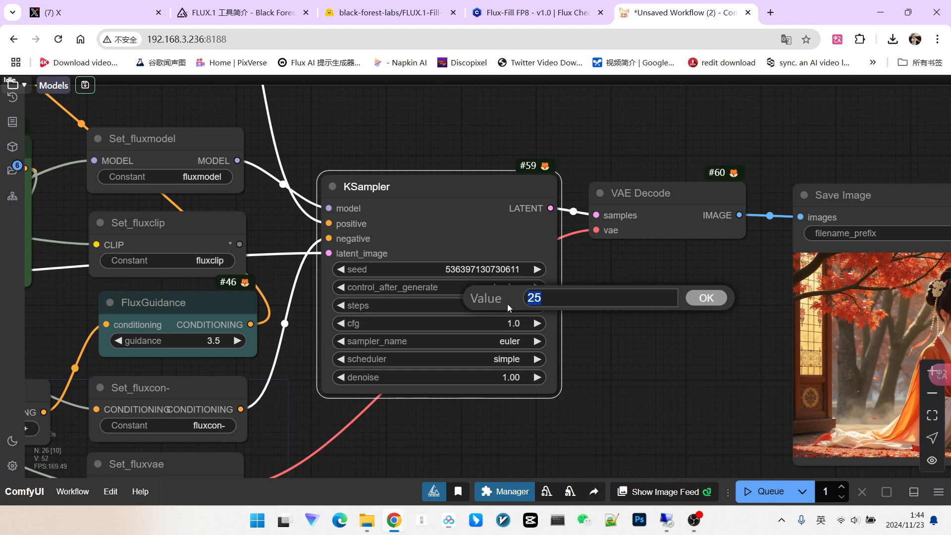
text(10)
key(Return)
scroll(656, 412, down, 5)
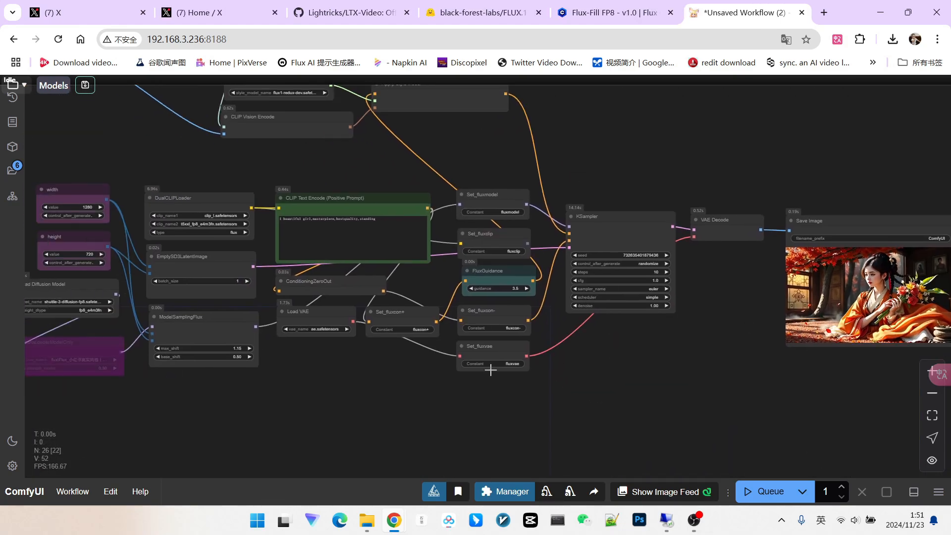
Step: Examine the Shuttle 3 model loader, the KSampler settings and the saved image of the woman holding flowers
drag(330, 384, 570, 384)
scroll(317, 317, up, 9)
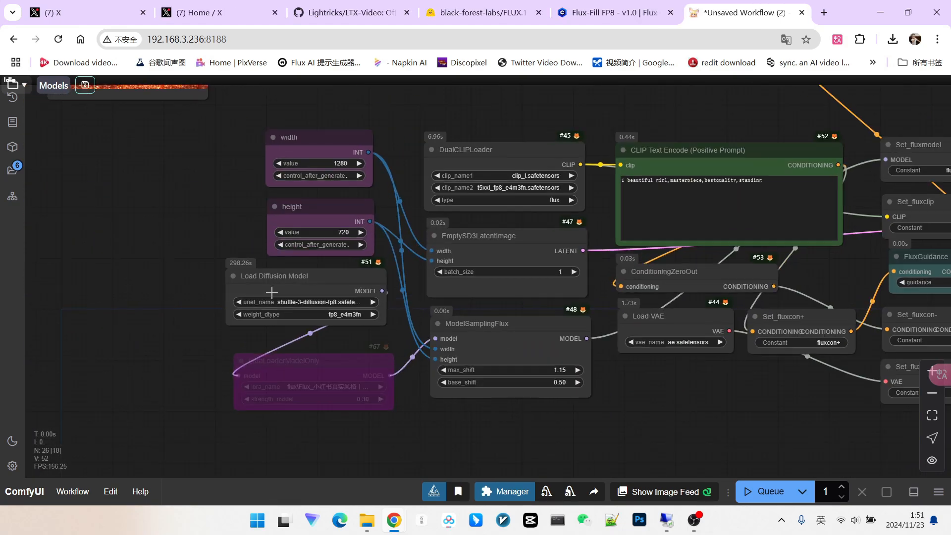
scroll(327, 303, down, 5)
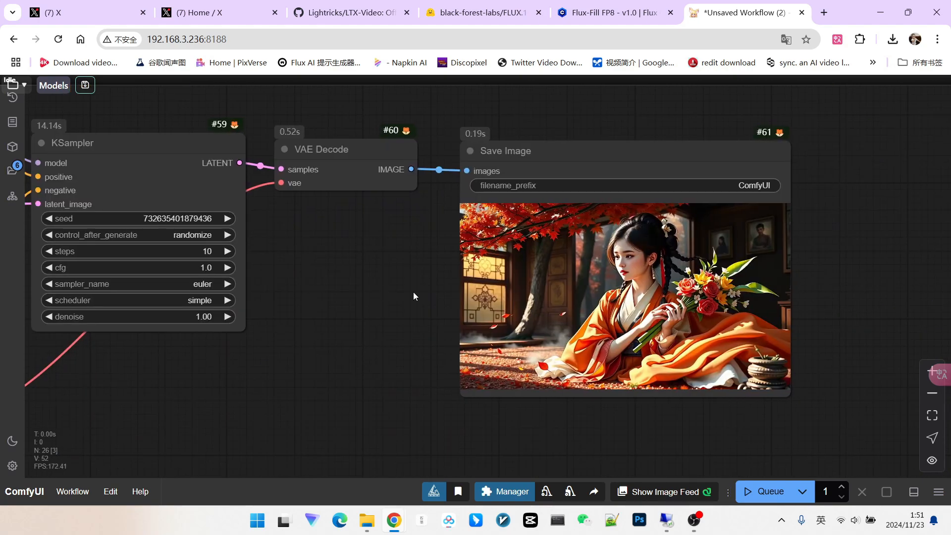
scroll(676, 270, up, 7)
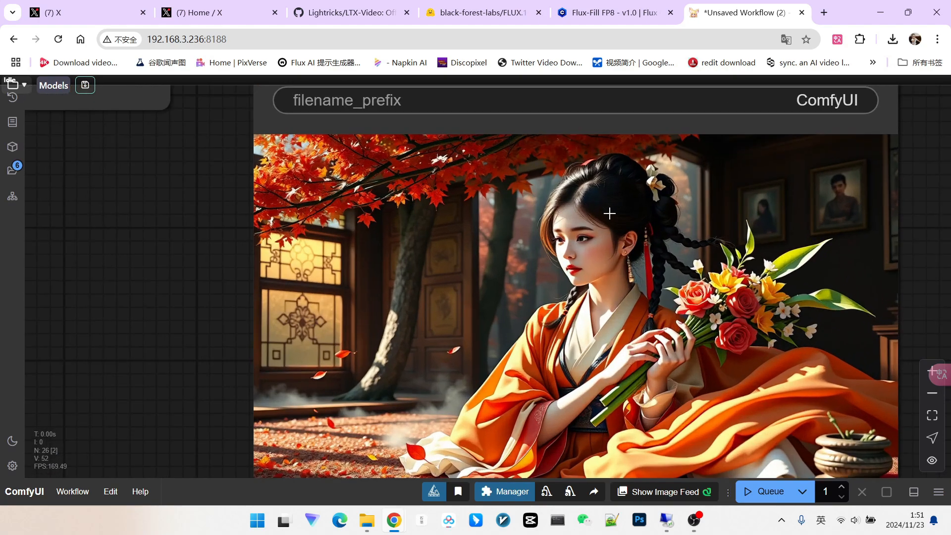
scroll(600, 228, down, 1)
scroll(601, 217, down, 8)
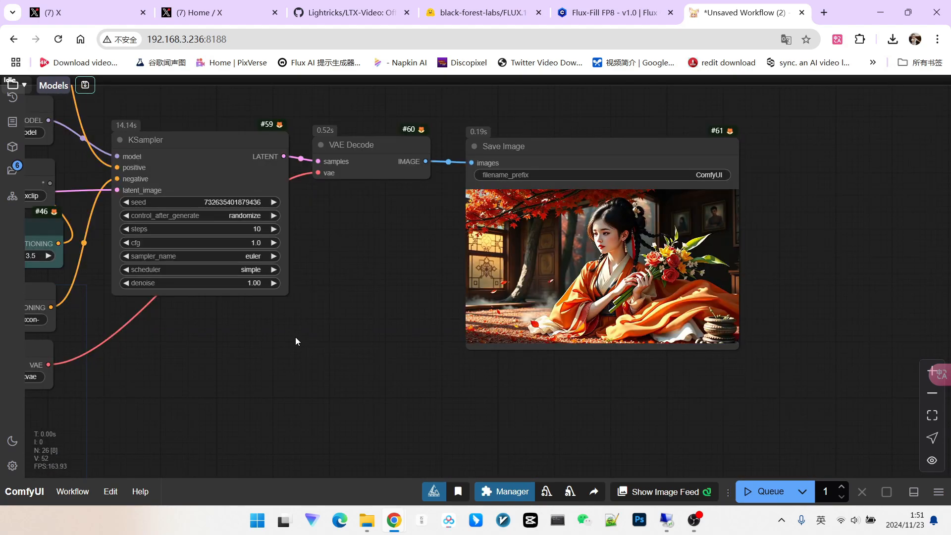
Step: Re-enable the bypassed LoraLoaderModelOnly node between the diffusion model and ModelSamplingFlux
drag(295, 337, 610, 290)
drag(438, 322, 789, 314)
drag(340, 347, 603, 339)
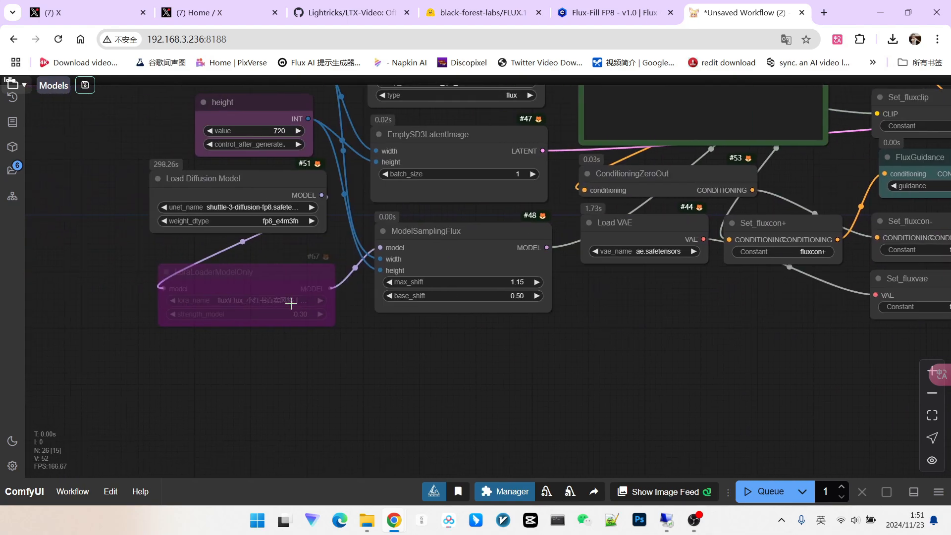
right_click(274, 293)
click(314, 325)
scroll(361, 322, up, 3)
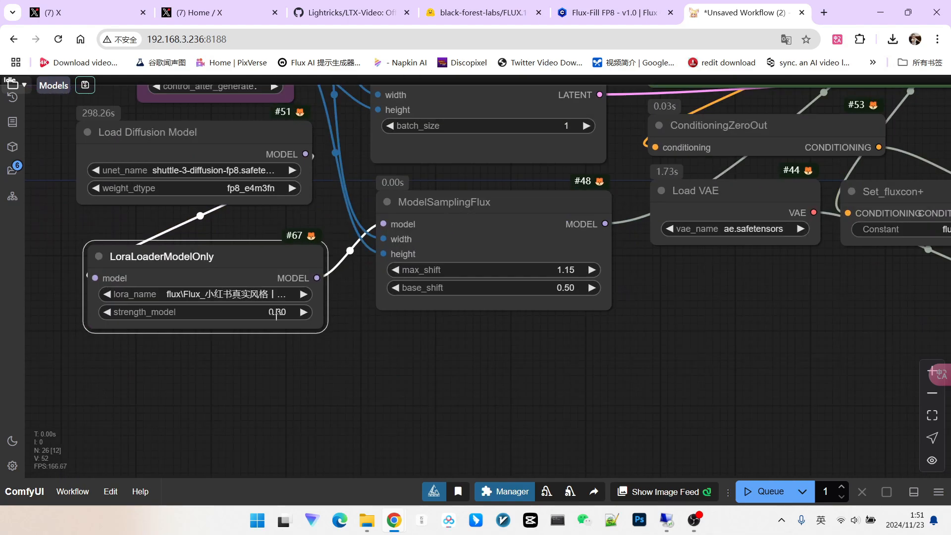
Step: Set the realistic style LoRA's strength_model to 0.5
scroll(394, 322, down, 7)
drag(634, 338, 427, 334)
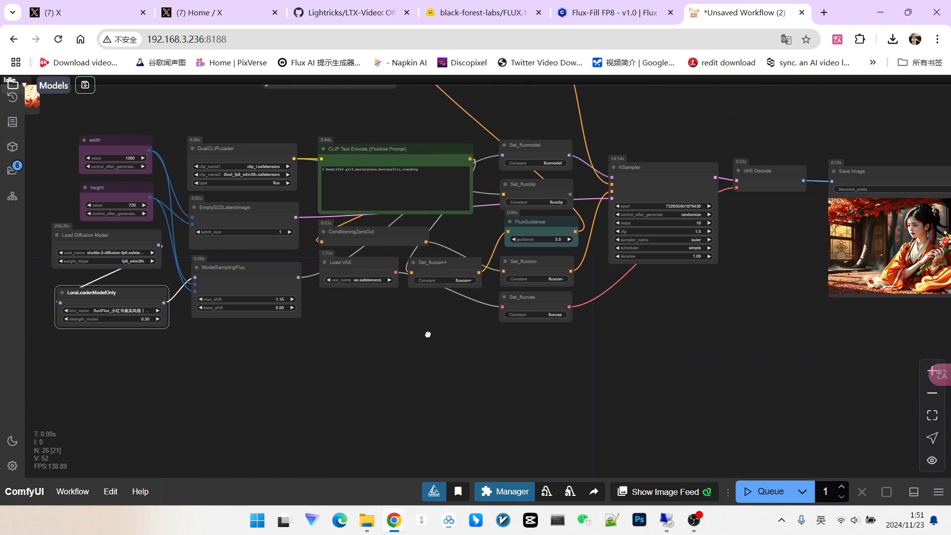
drag(317, 338, 494, 337)
scroll(300, 332, up, 4)
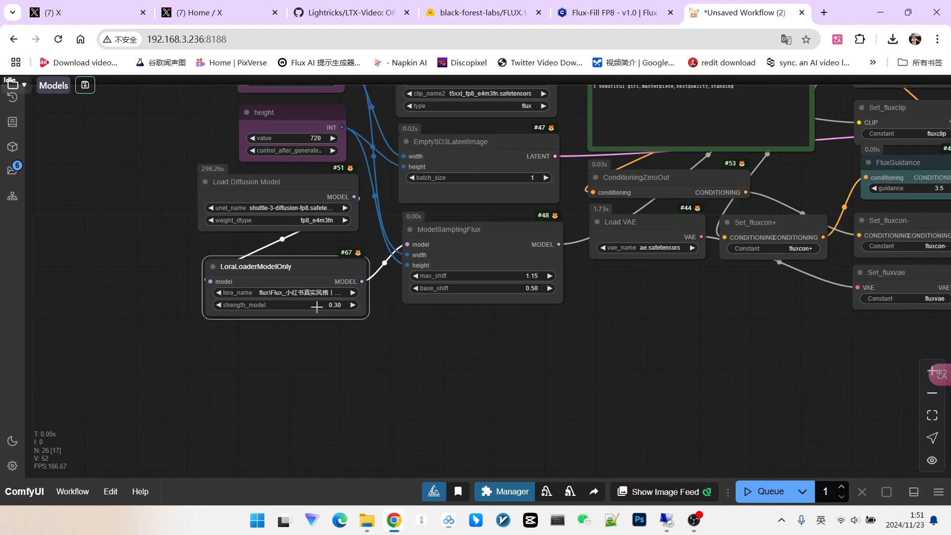
scroll(433, 310, down, 2)
drag(613, 320, 352, 333)
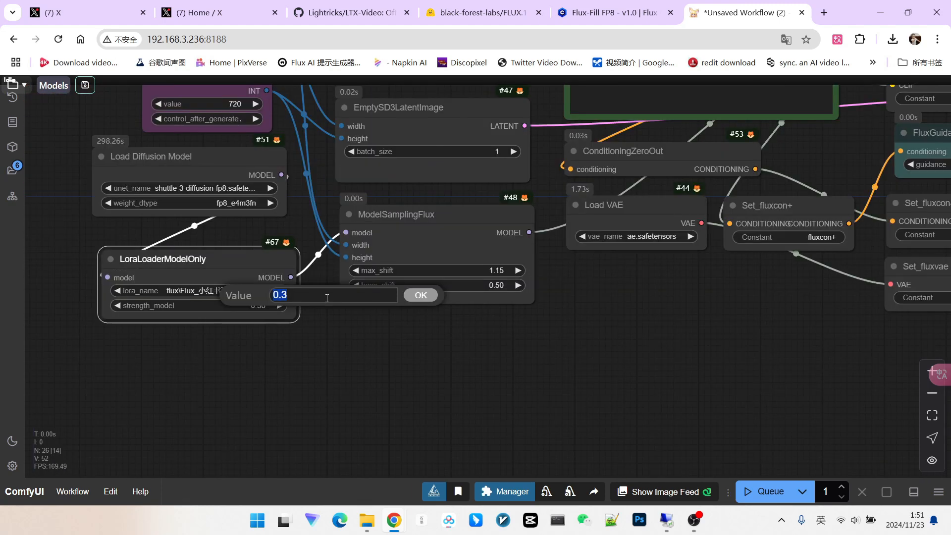
text(0.5)
key(Return)
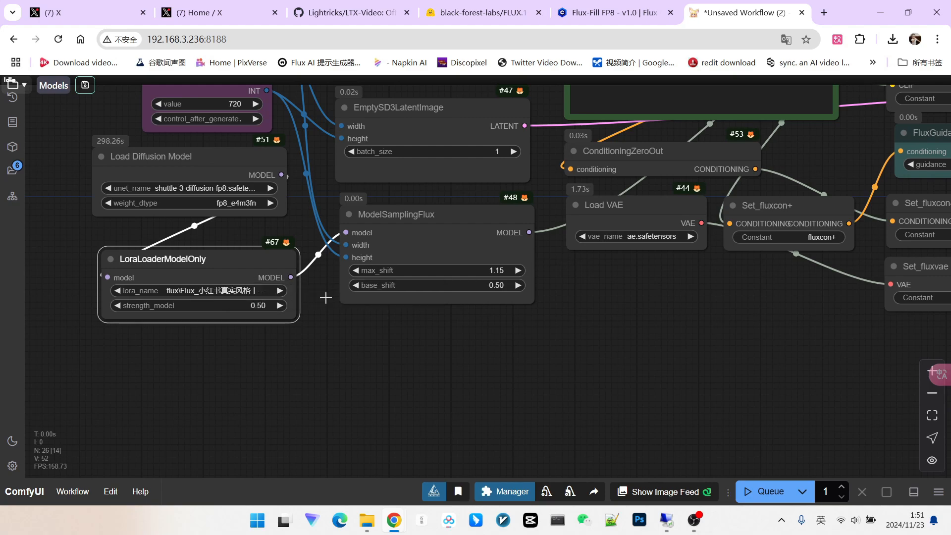
Step: Examine the saved image's face, hands and bouquet alongside the KSampler settings
scroll(634, 314, down, 4)
drag(689, 314, 422, 334)
scroll(732, 322, up, 2)
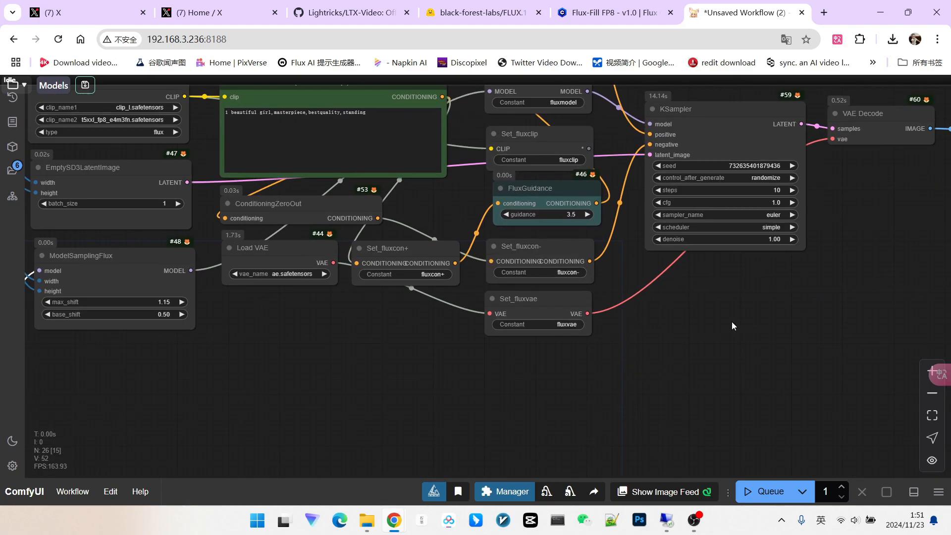
drag(747, 319, 491, 346)
scroll(563, 334, down, 1)
drag(562, 333, 453, 331)
scroll(669, 259, up, 4)
scroll(787, 226, up, 7)
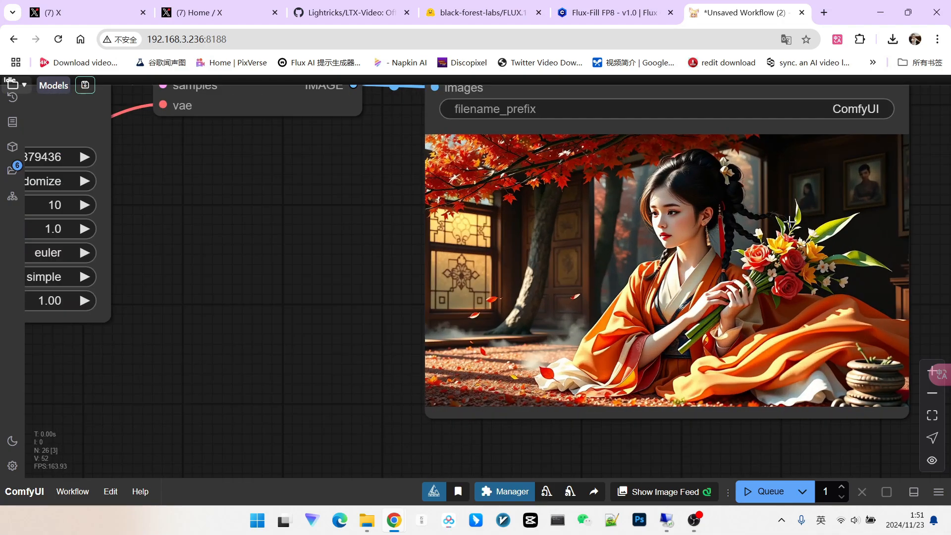
scroll(639, 206, up, 5)
scroll(634, 208, down, 6)
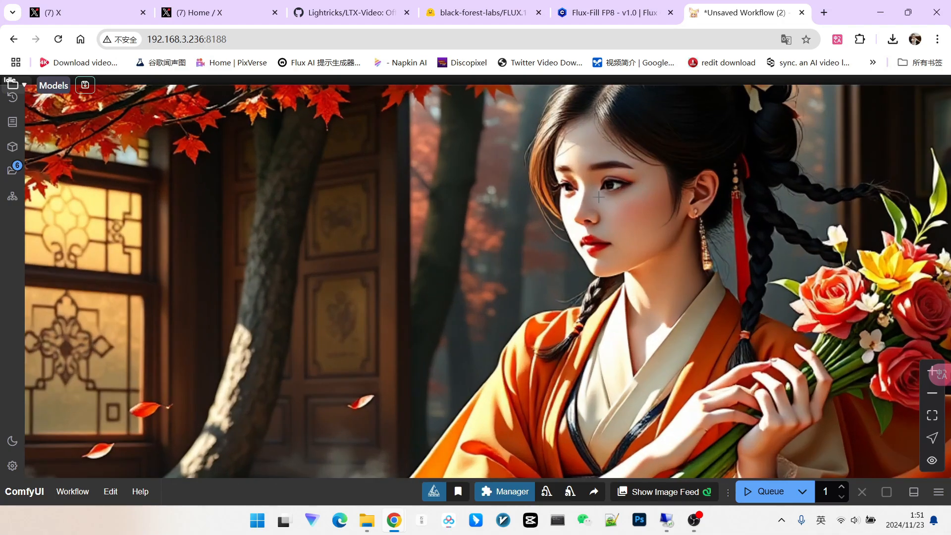
scroll(647, 225, down, 3)
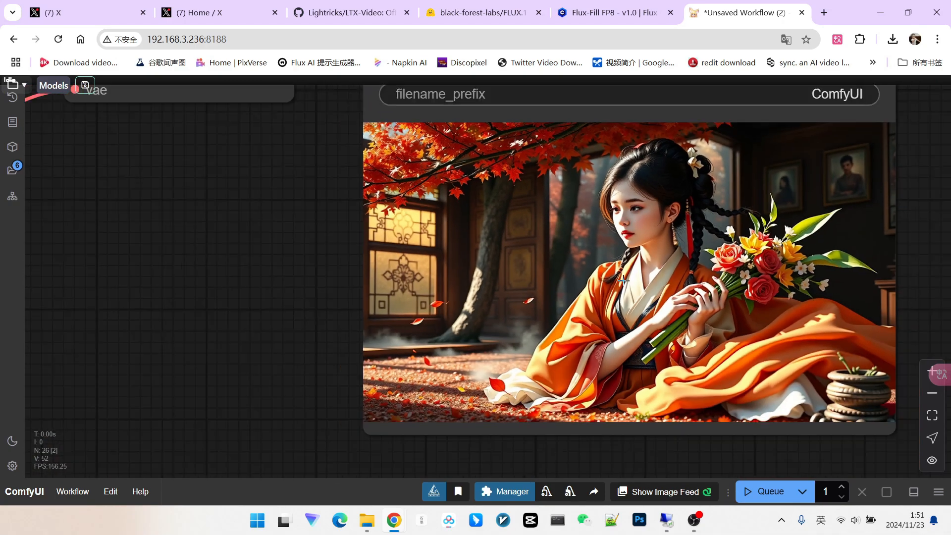
scroll(639, 237, down, 4)
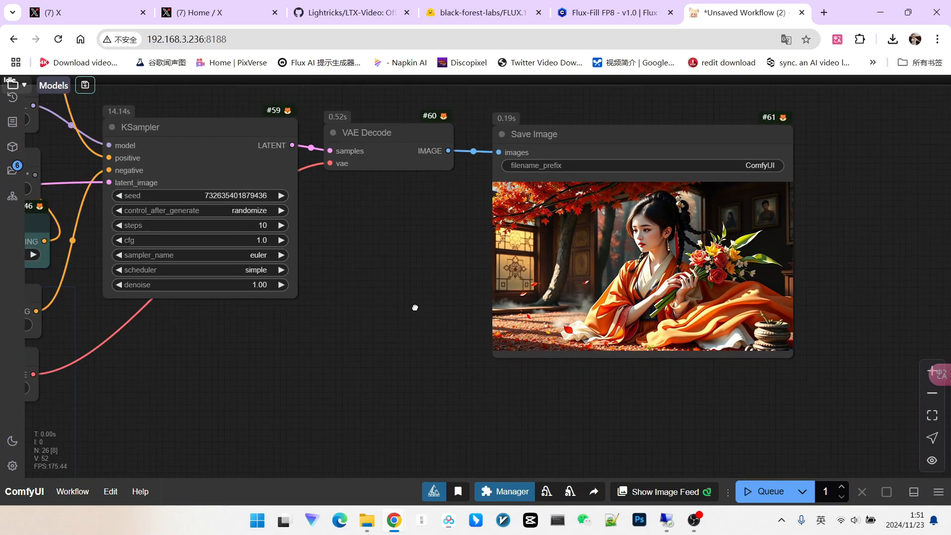
Step: Generate a new image with the style LoRA active and inspect the woman's face and surroundings
drag(414, 308, 472, 302)
click(763, 492)
scroll(699, 257, down, 6)
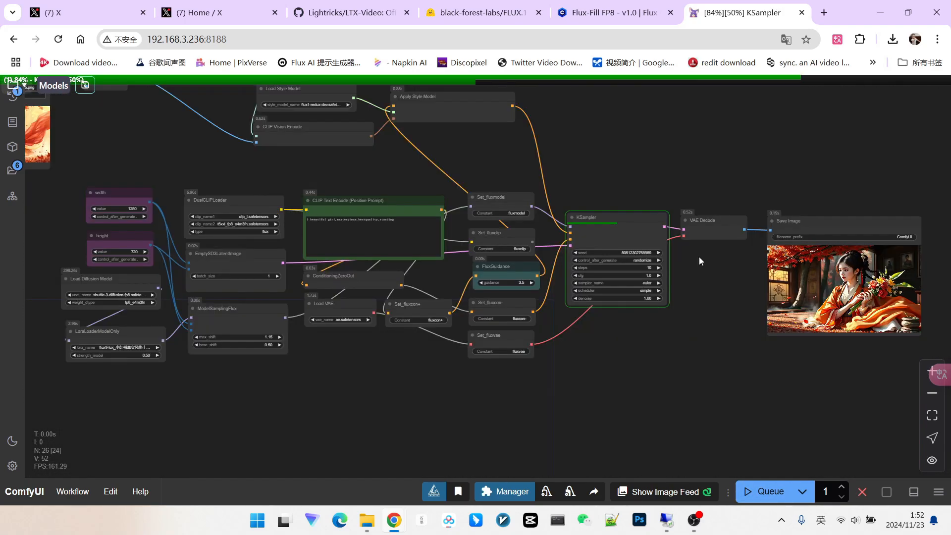
scroll(699, 256, up, 15)
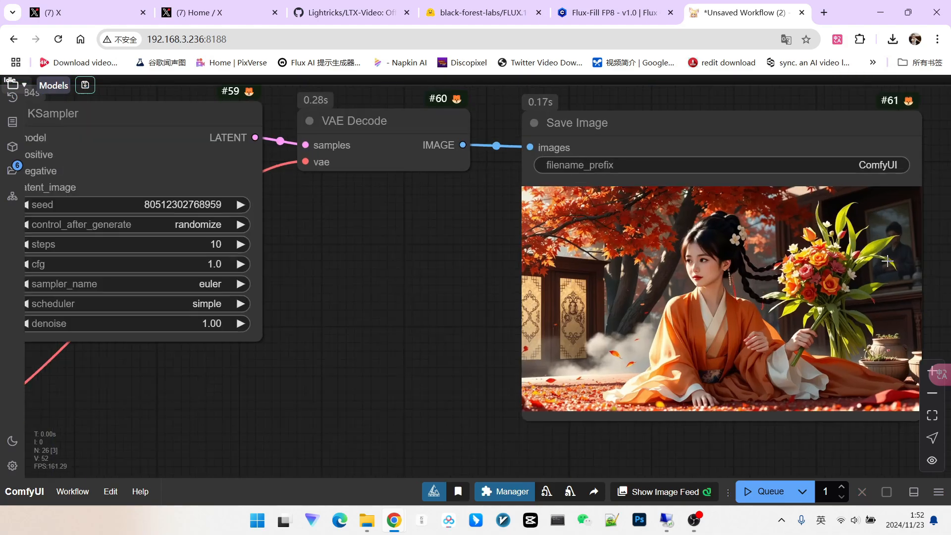
scroll(616, 227, down, 5)
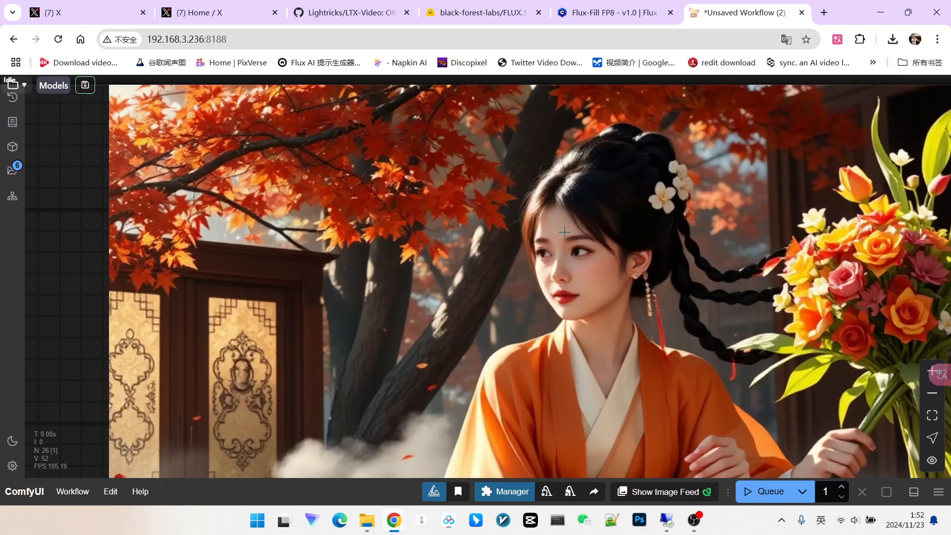
scroll(613, 286, up, 3)
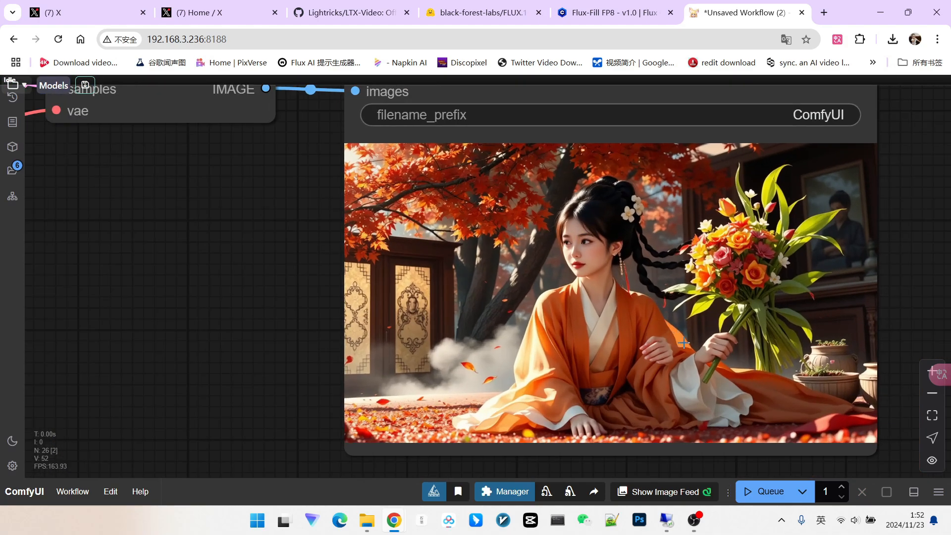
scroll(691, 344, down, 4)
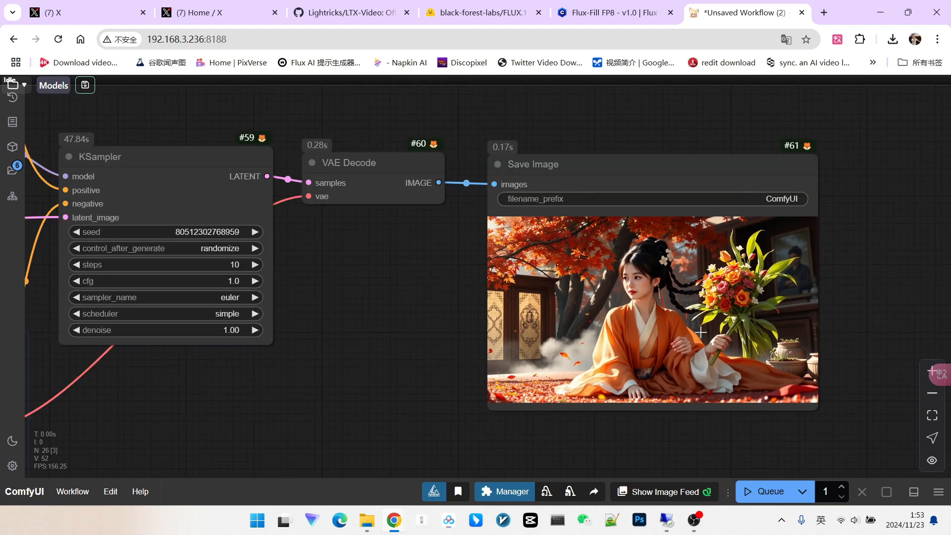
drag(414, 317, 467, 299)
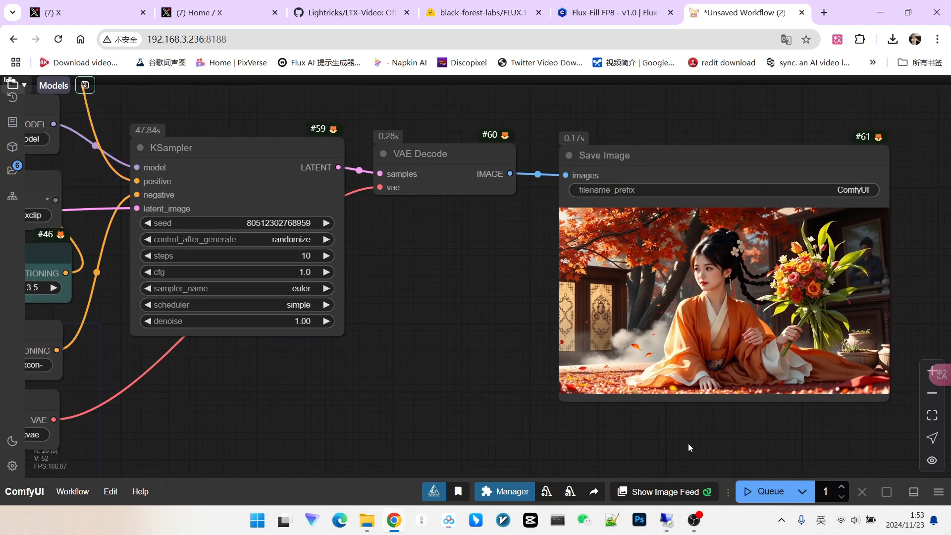
Step: Set the KSampler's steps to 4 and queue another generation
scroll(299, 271, up, 3)
click(302, 250)
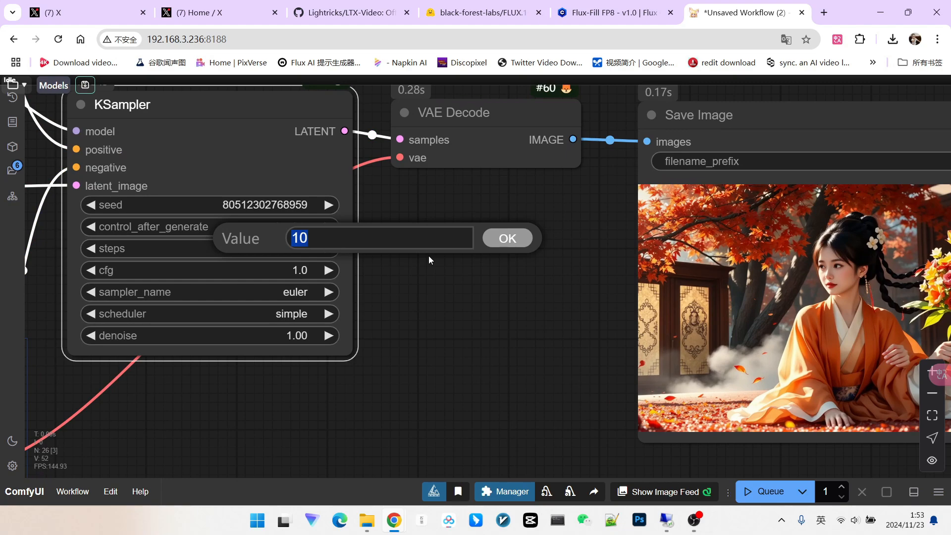
text(4)
click(507, 238)
scroll(521, 295, down, 3)
key(ctrl+Return)
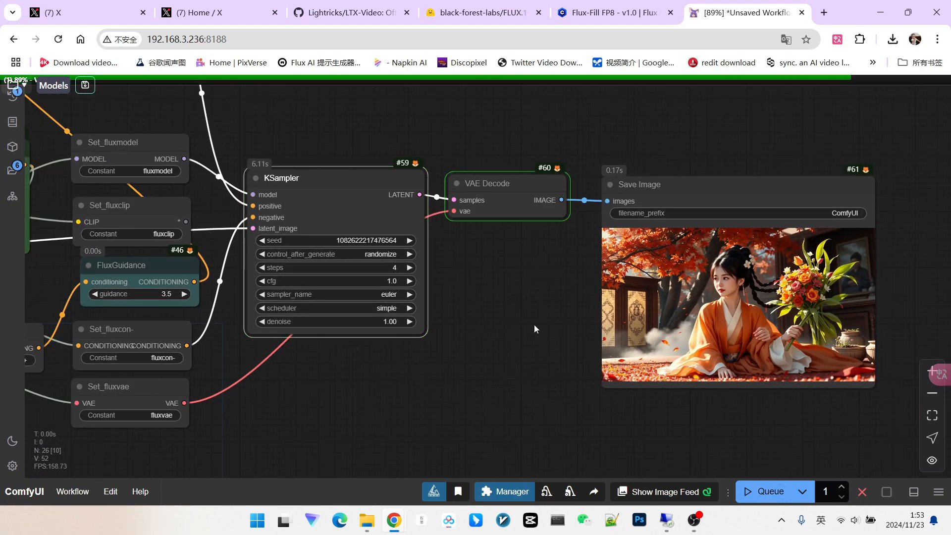
Step: Examine the woman's face, hands and bouquet in the image generated with 4 sampling steps
scroll(534, 325, up, 5)
scroll(599, 234, up, 3)
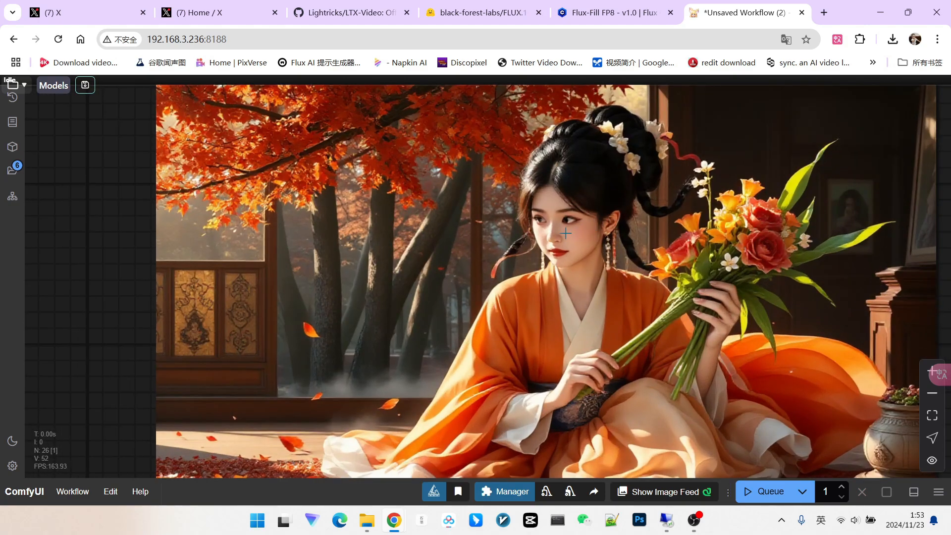
scroll(551, 167, down, 6)
scroll(547, 184, down, 3)
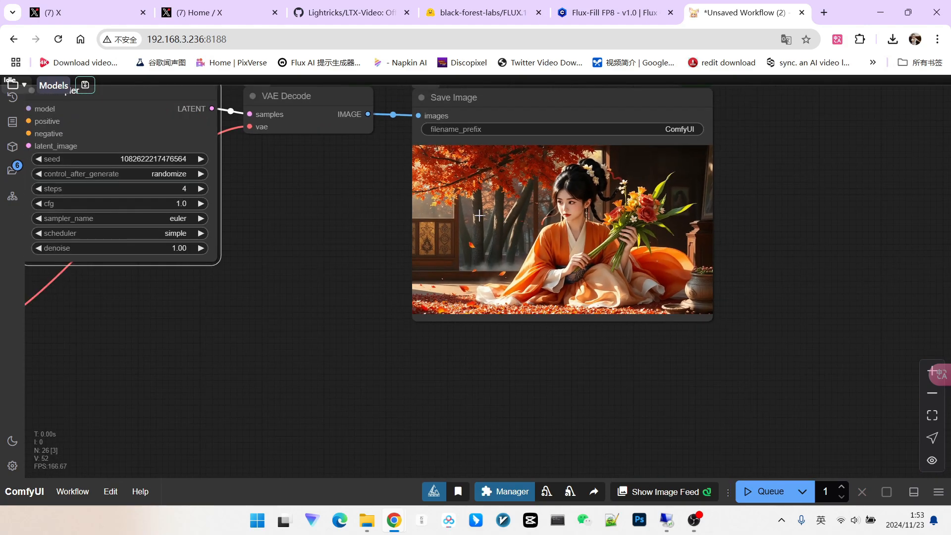
scroll(485, 256, down, 2)
drag(511, 243, 384, 239)
scroll(604, 235, up, 5)
scroll(735, 375, down, 3)
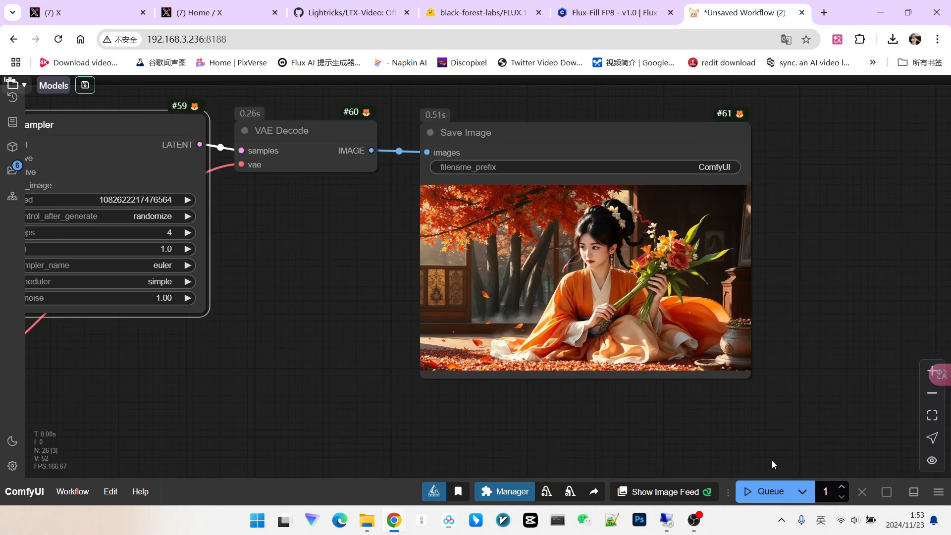
Step: Generate another image with the same 4-step settings and inspect it alongside the KSampler node
click(766, 491)
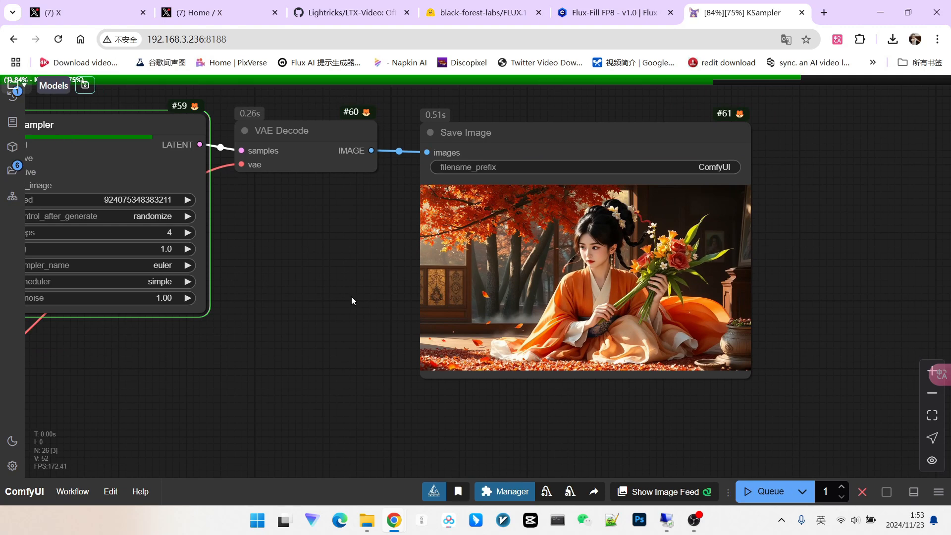
scroll(352, 296, down, 1)
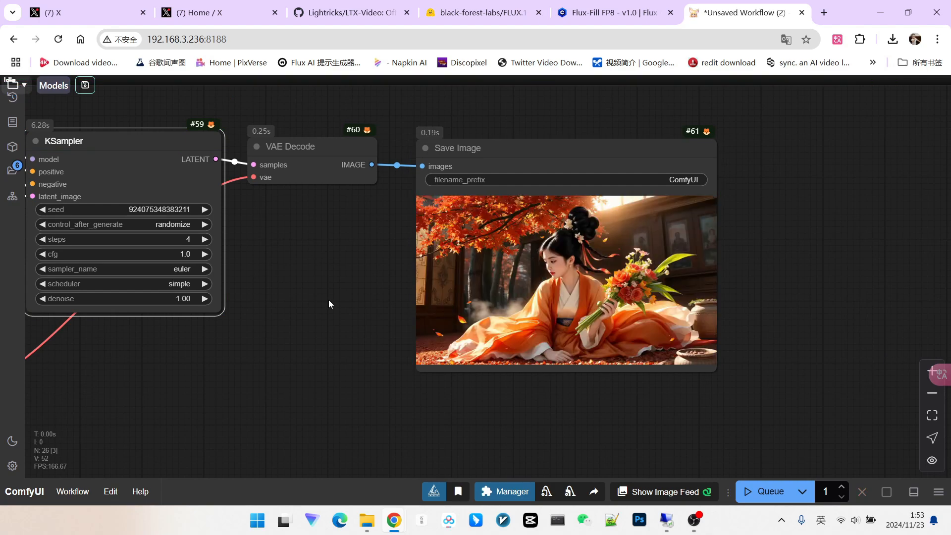
scroll(329, 299, up, 5)
scroll(775, 260, down, 3)
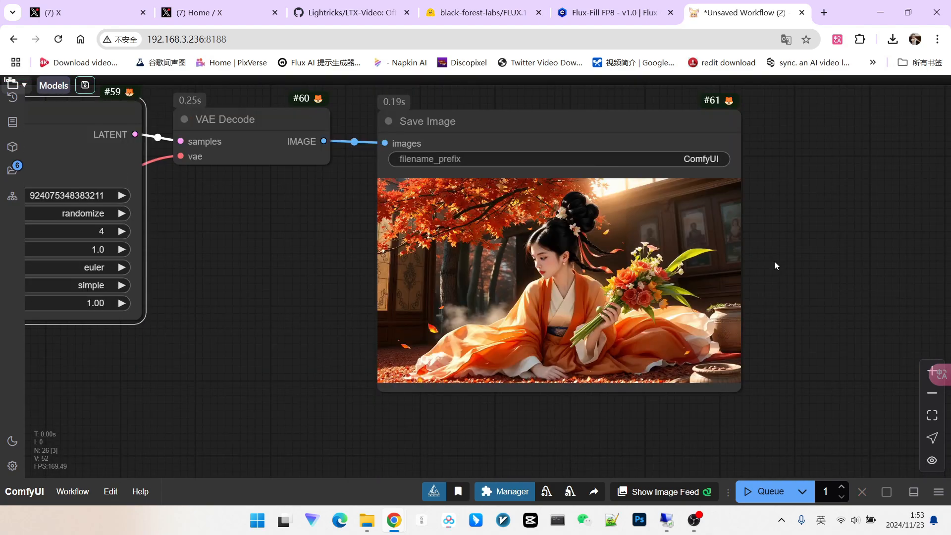
scroll(777, 263, down, 3)
scroll(777, 263, up, 1)
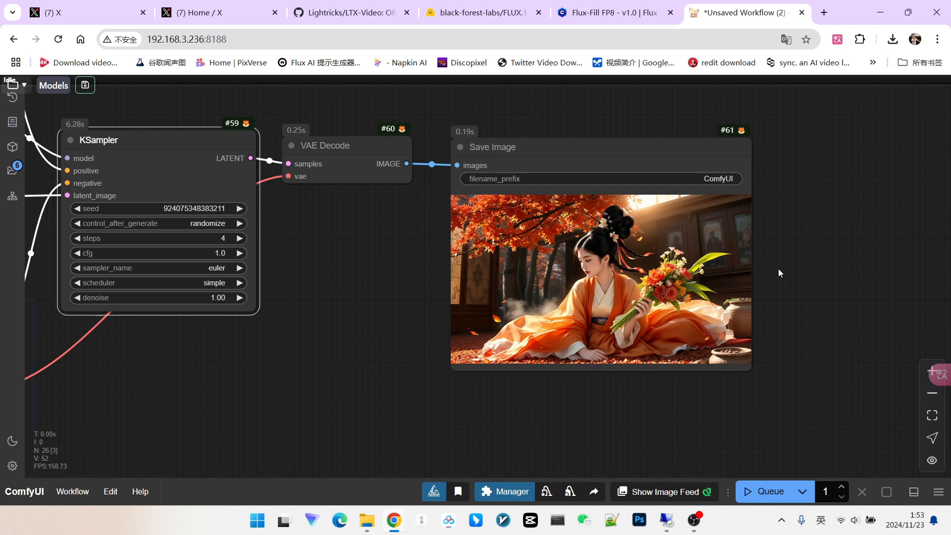
scroll(792, 250, down, 3)
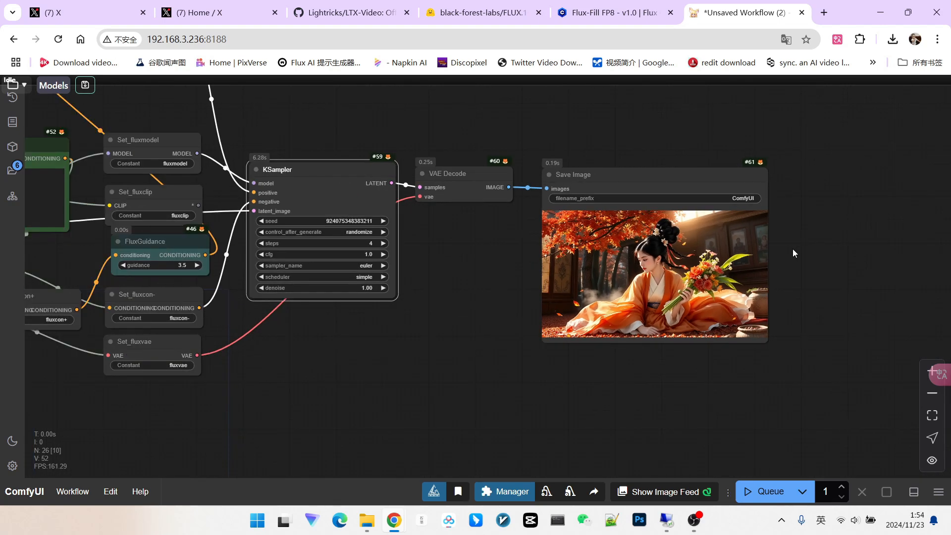
drag(489, 273, 466, 272)
scroll(619, 270, down, 1)
scroll(619, 270, down, 2)
scroll(568, 264, up, 5)
scroll(568, 269, up, 2)
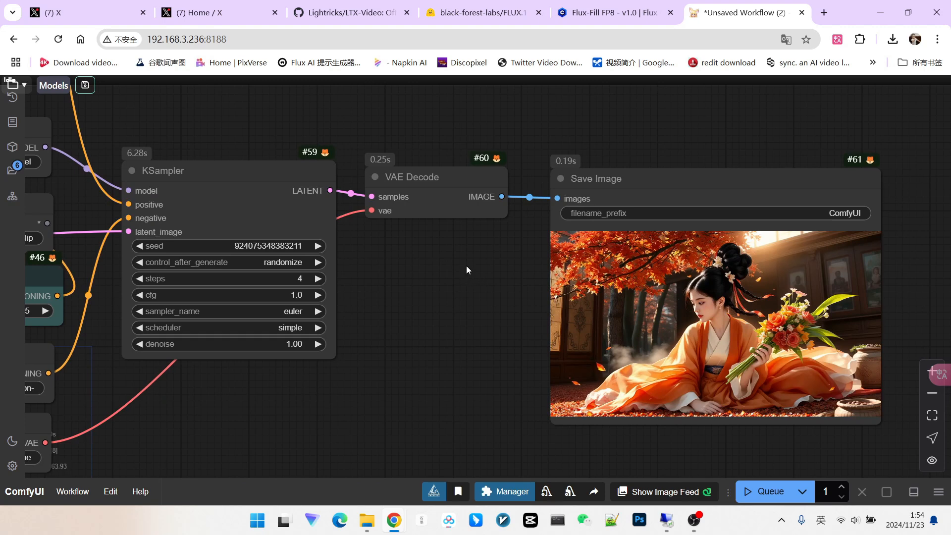
scroll(464, 281, down, 2)
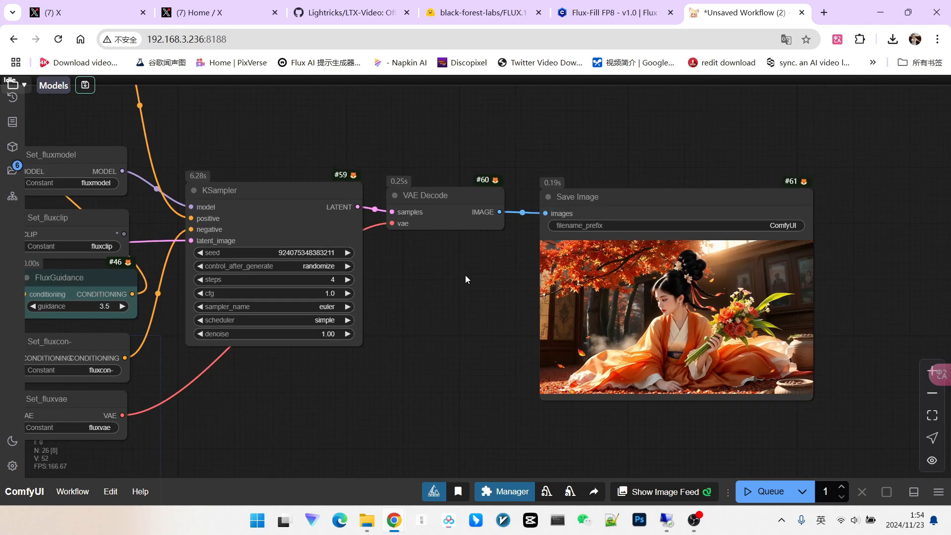